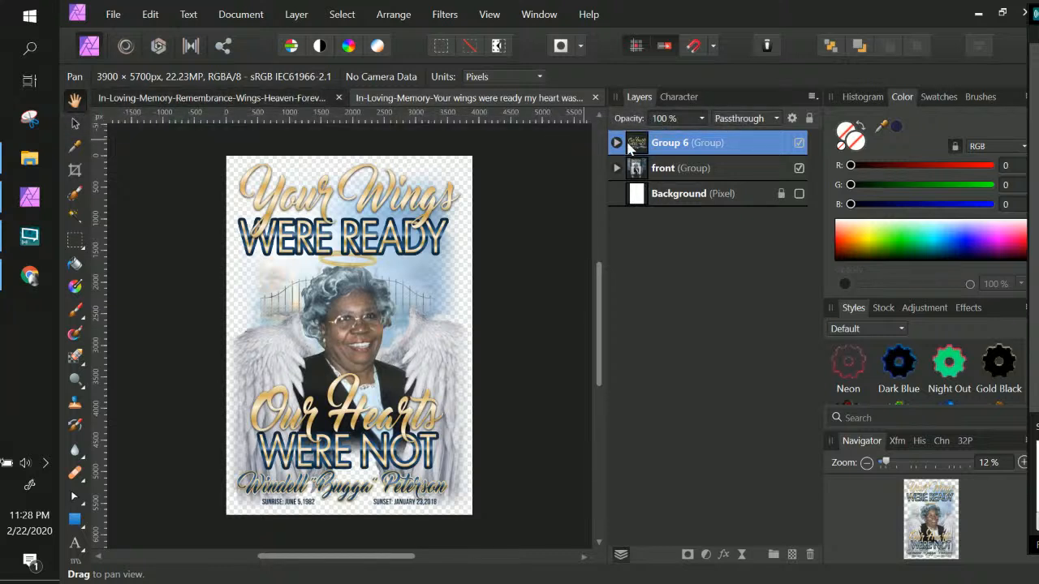
Step: Expand the text and photo layer groups to examine how the memorial flyer is built
{"action": "left_click", "coordinate": [617, 144]}
{"action": "left_click", "coordinate": [696, 203]}
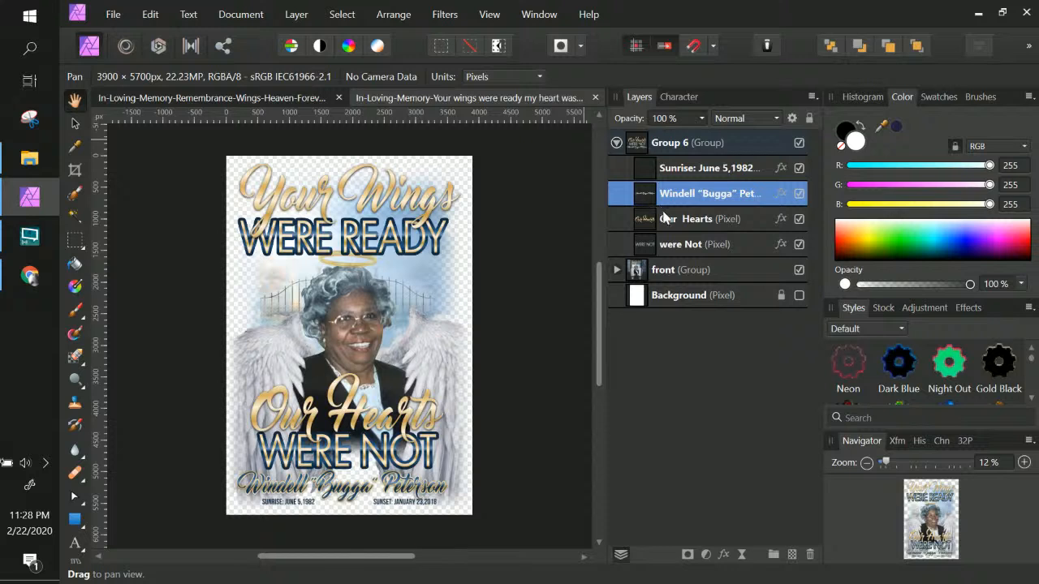
{"action": "left_click", "coordinate": [669, 221]}
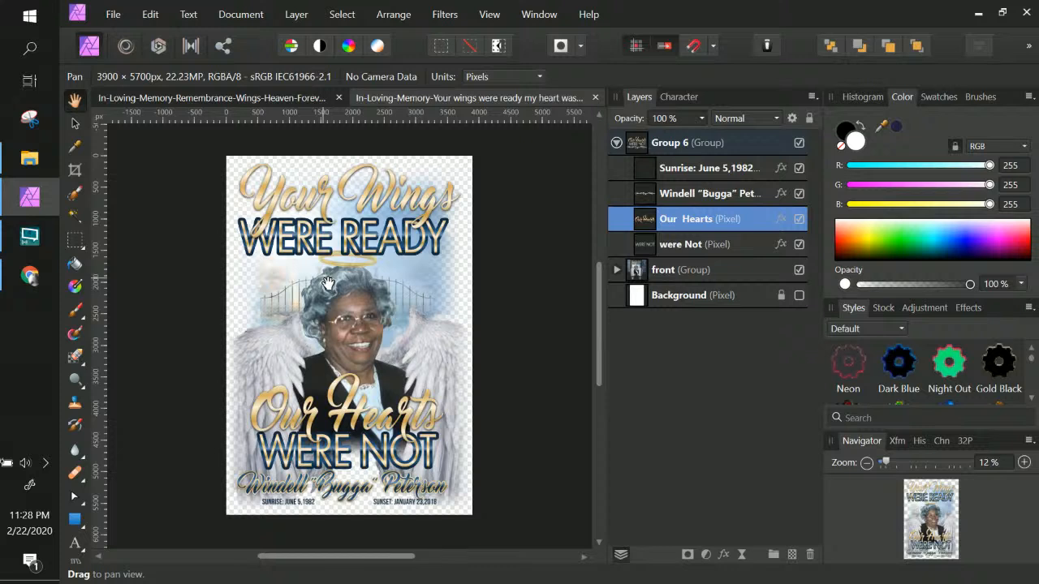
{"action": "left_click", "coordinate": [616, 270]}
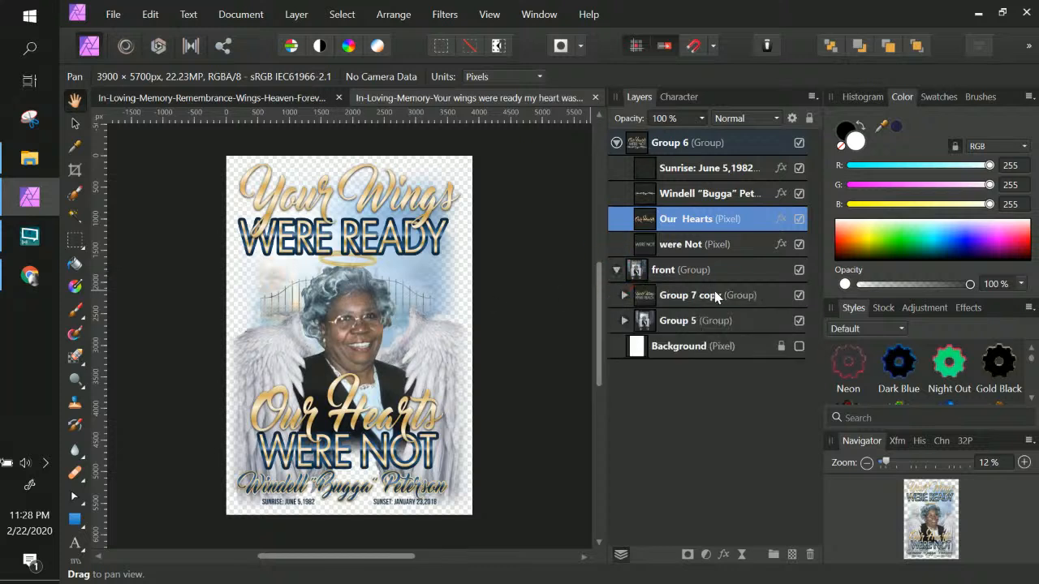
{"action": "left_click", "coordinate": [677, 299]}
{"action": "left_click", "coordinate": [624, 297]}
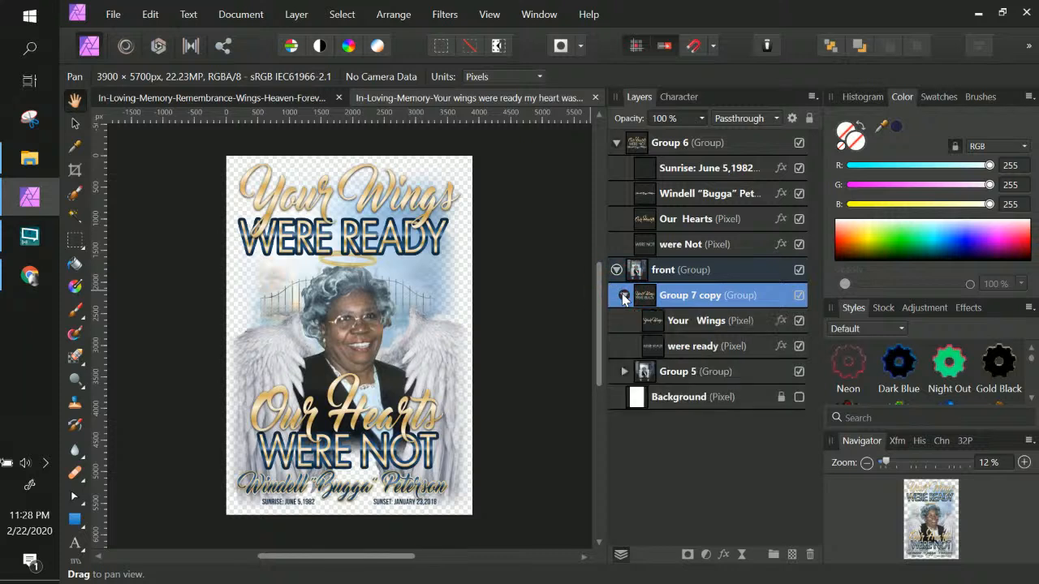
{"action": "left_click", "coordinate": [624, 373]}
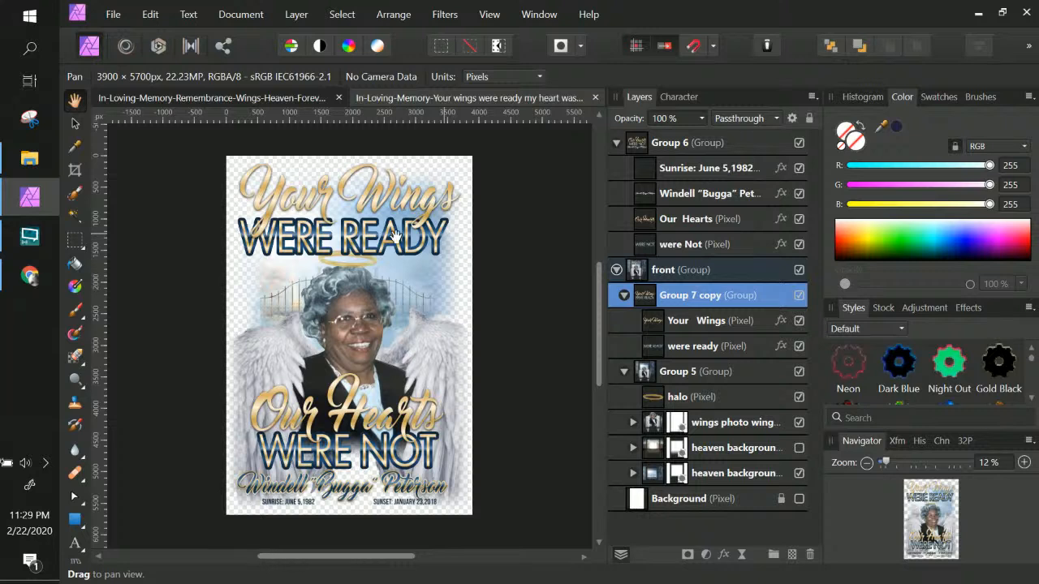
Step: Switch to the other open flyer document for reference and return to the memorial flyer
{"action": "left_click", "coordinate": [272, 98]}
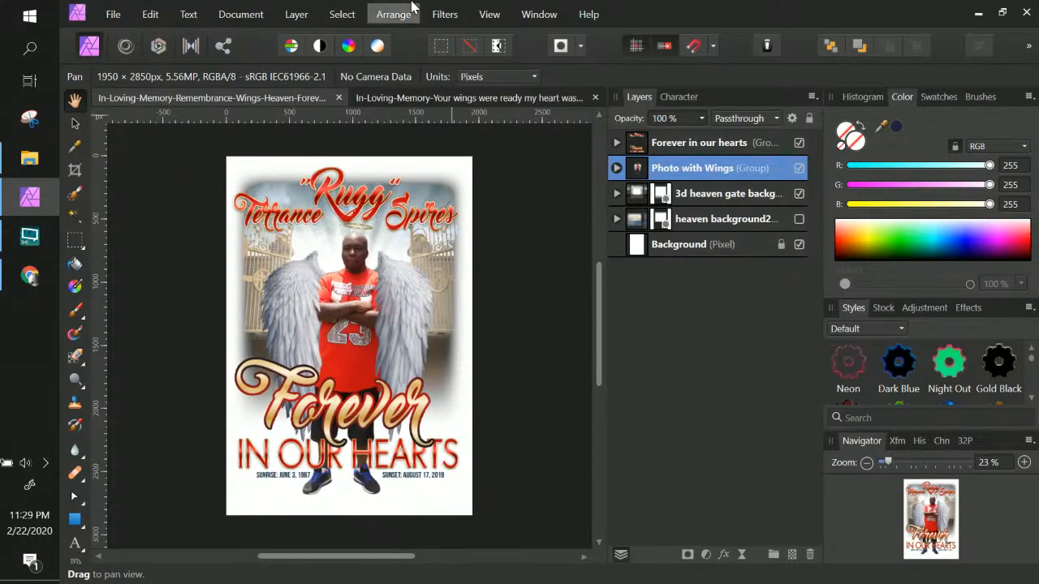
{"action": "left_click", "coordinate": [426, 99]}
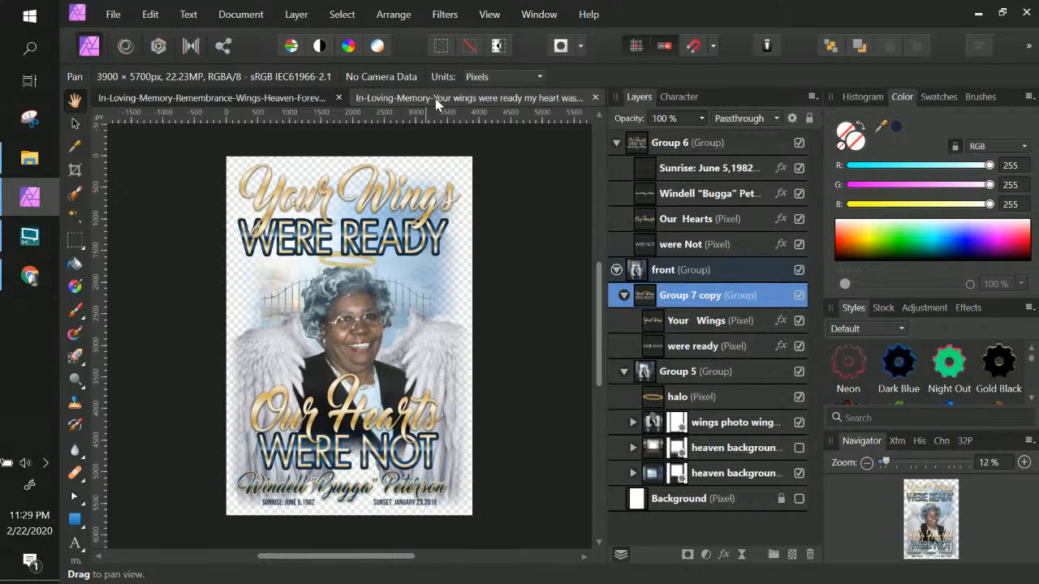
{"action": "left_click", "coordinate": [674, 246]}
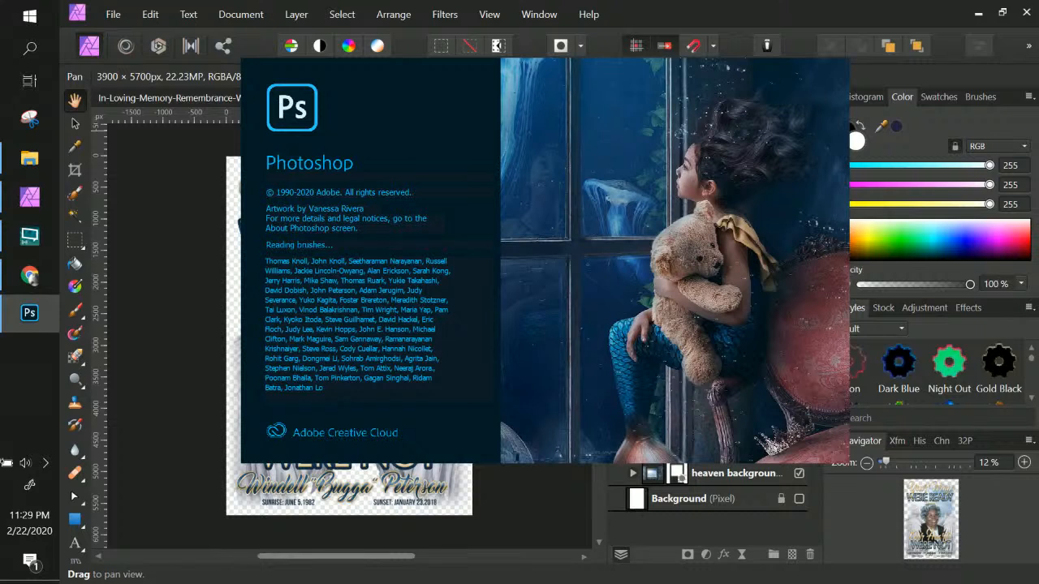
{"action": "left_click", "coordinate": [219, 186]}
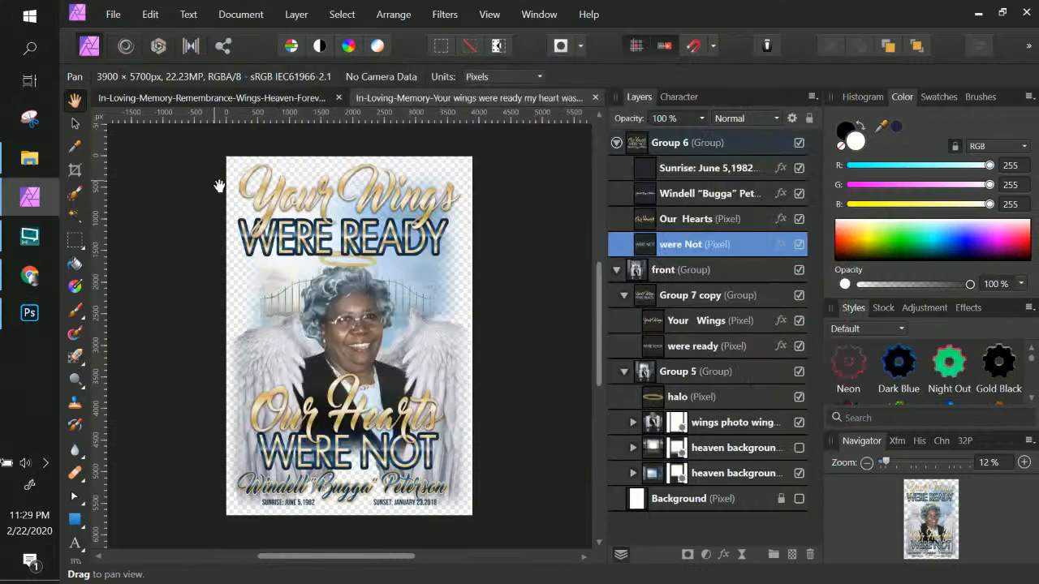
Step: Collapse and hide the Group 6 and Group 7 copy text groups
{"action": "left_click", "coordinate": [617, 144]}
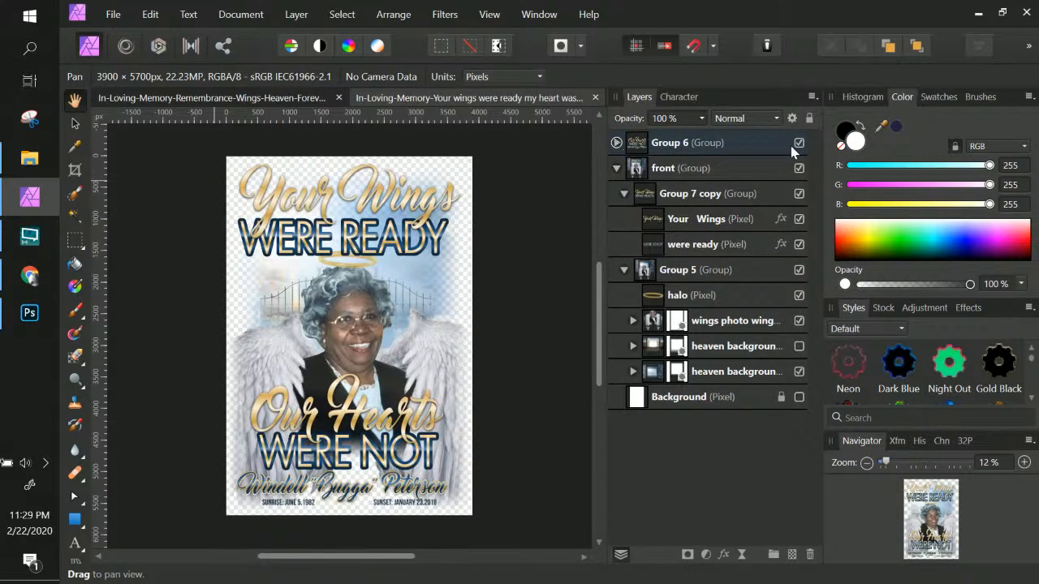
{"action": "left_click", "coordinate": [799, 143]}
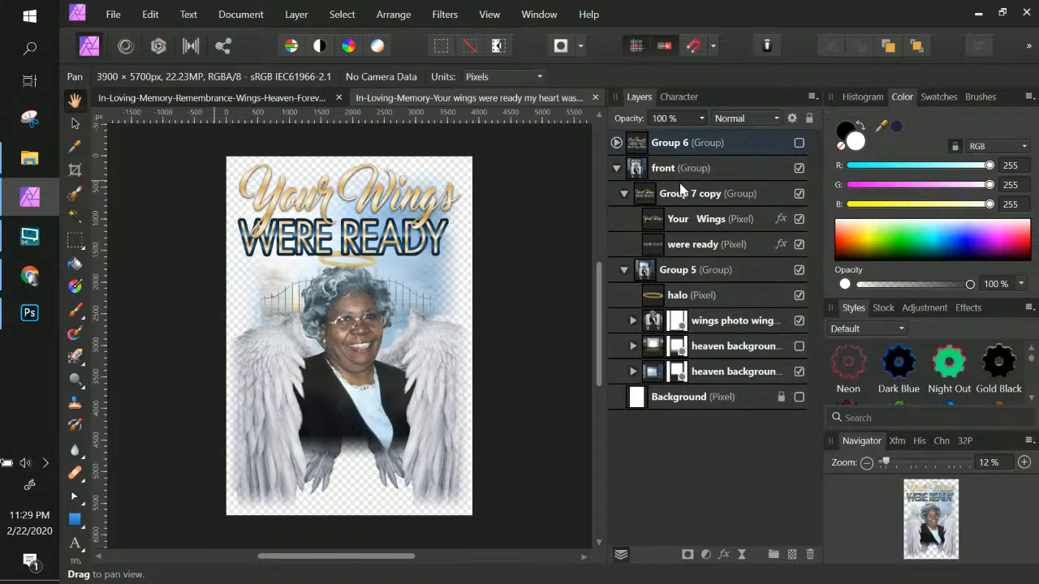
{"action": "left_click", "coordinate": [624, 195]}
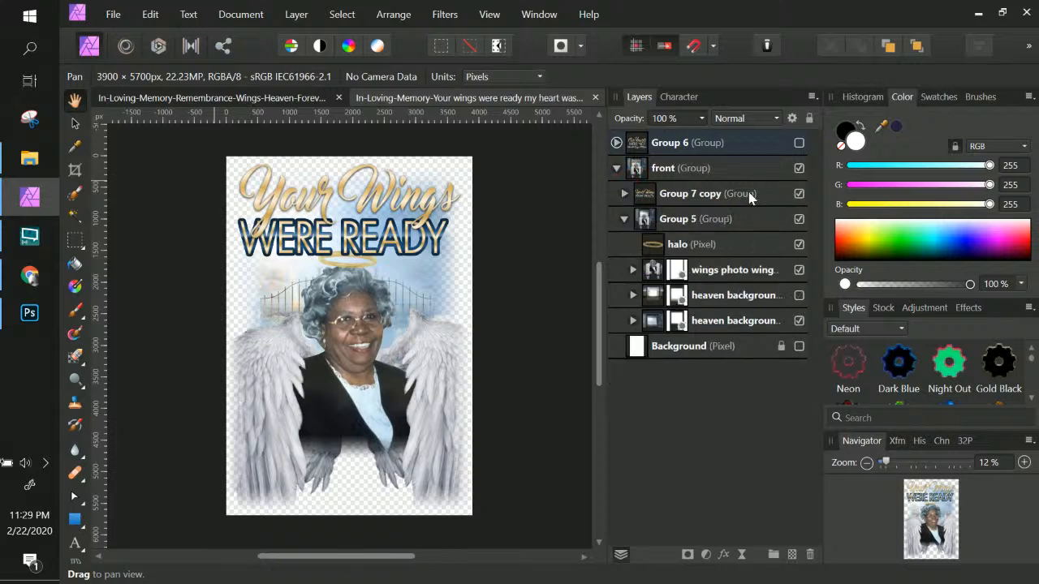
{"action": "left_click", "coordinate": [798, 195]}
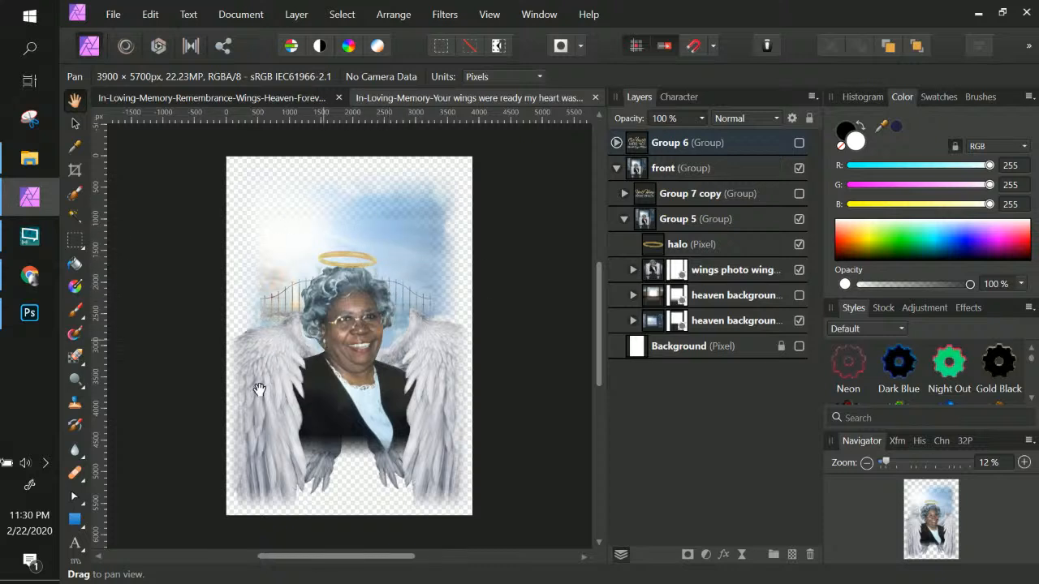
Step: Expand the wings photo wings group and move the wings in front group below Layer 8
{"action": "left_click", "coordinate": [633, 271]}
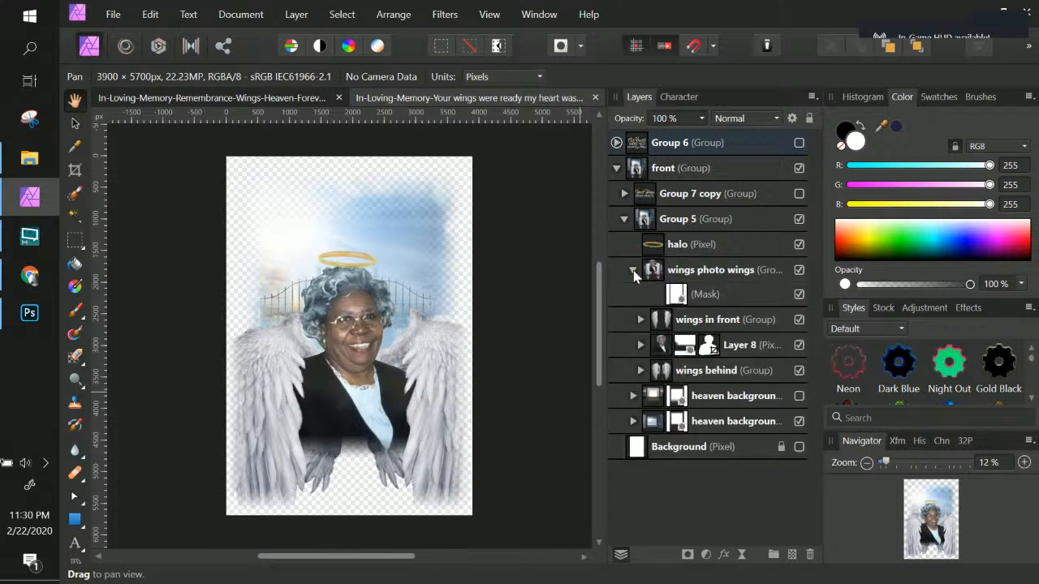
{"action": "left_click", "coordinate": [712, 325]}
{"action": "left_click_drag", "start_coordinate": [706, 320], "coordinate": [698, 357]}
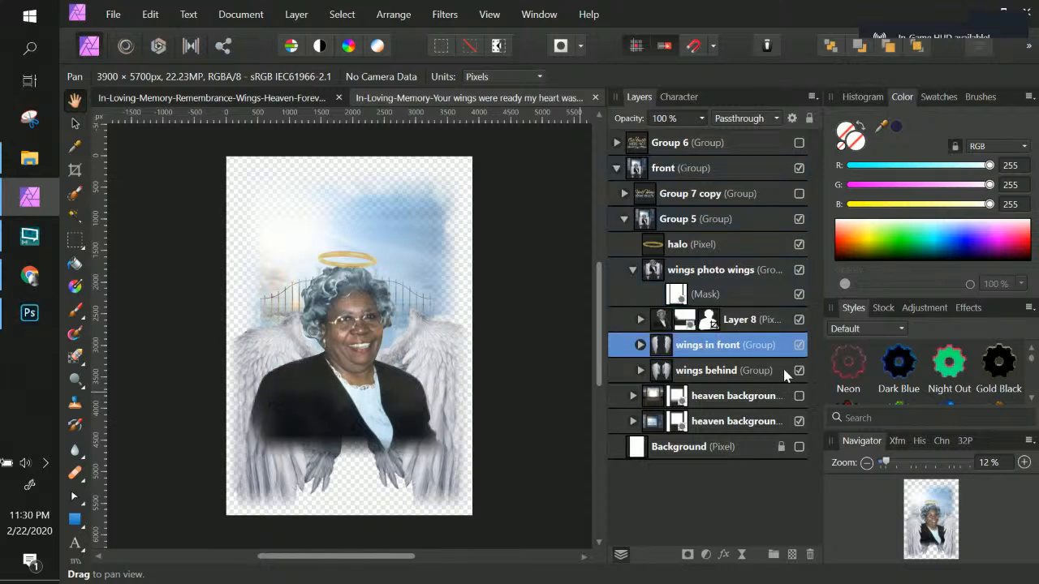
Step: Delete the wings behind group, then undo the deletion
{"action": "left_click", "coordinate": [798, 370]}
{"action": "left_click", "coordinate": [799, 370]}
{"action": "left_click", "coordinate": [751, 372]}
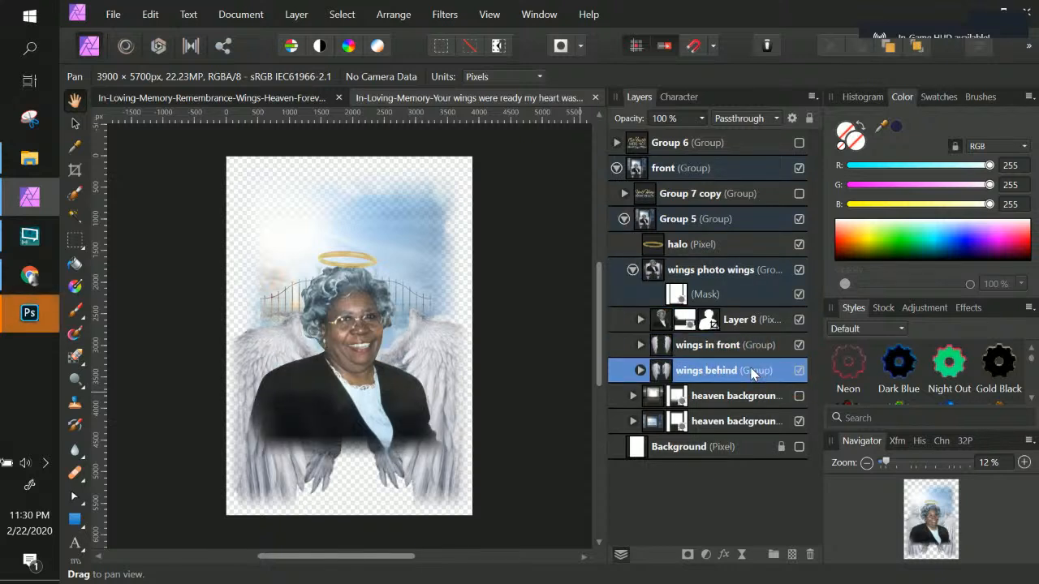
{"action": "key", "text": "Delete"}
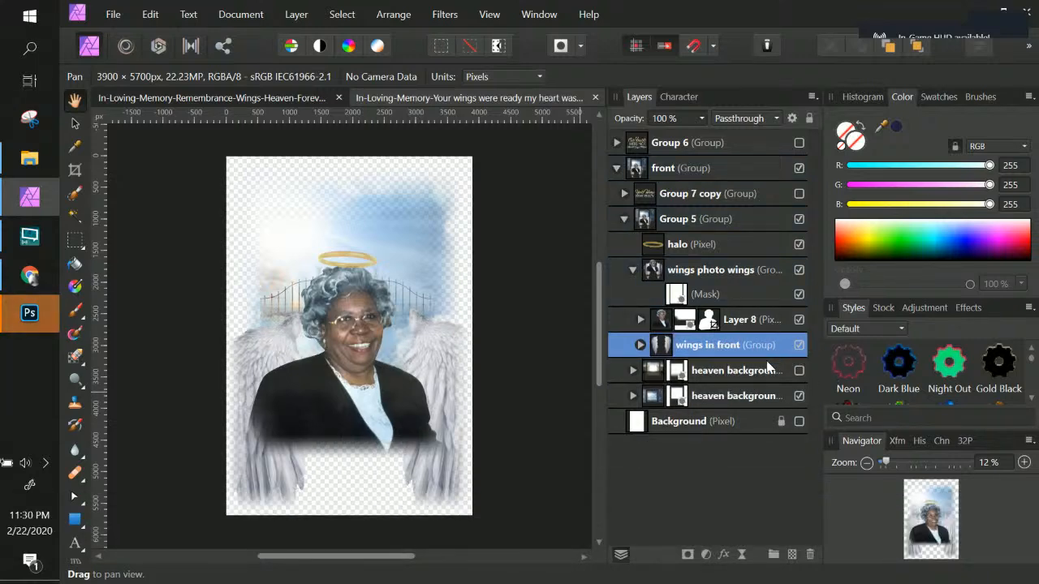
{"action": "key", "text": "ctrl+z"}
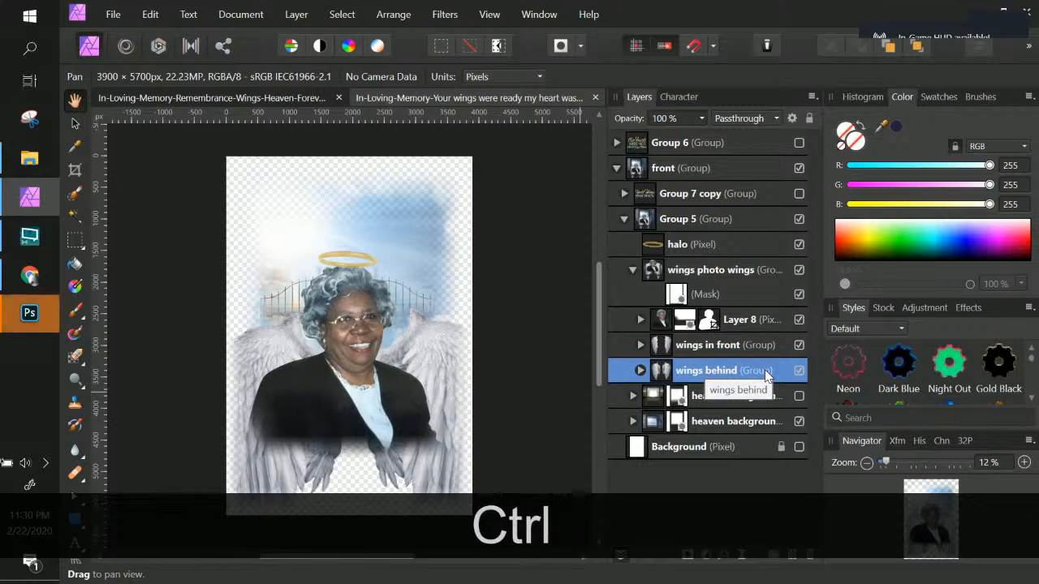
{"action": "key", "text": "ctrl+z"}
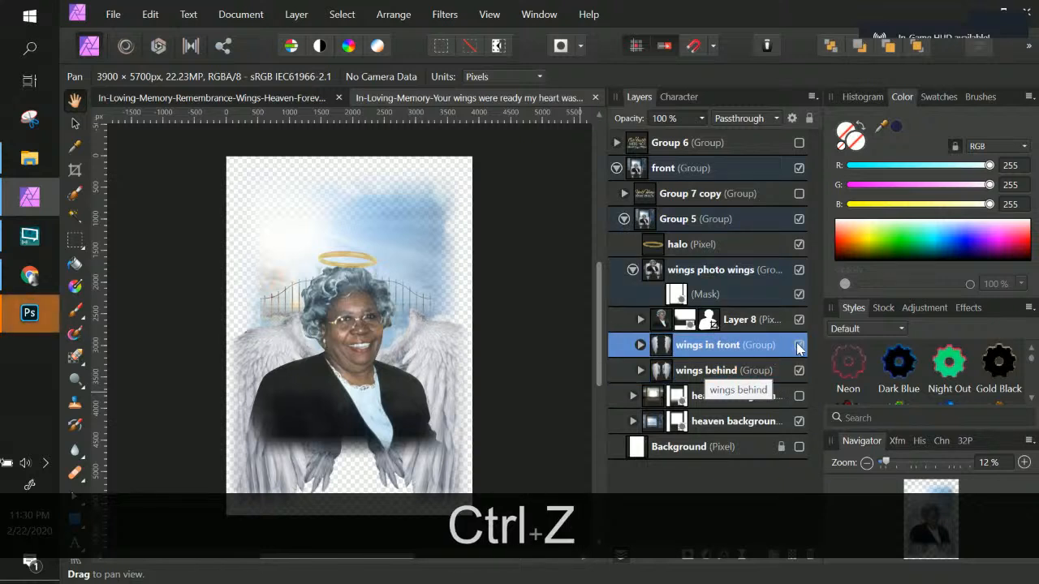
Step: Remove the wings behind group from the wings photo wings group
{"action": "double_click", "coordinate": [770, 345]}
{"action": "key", "text": "Return"}
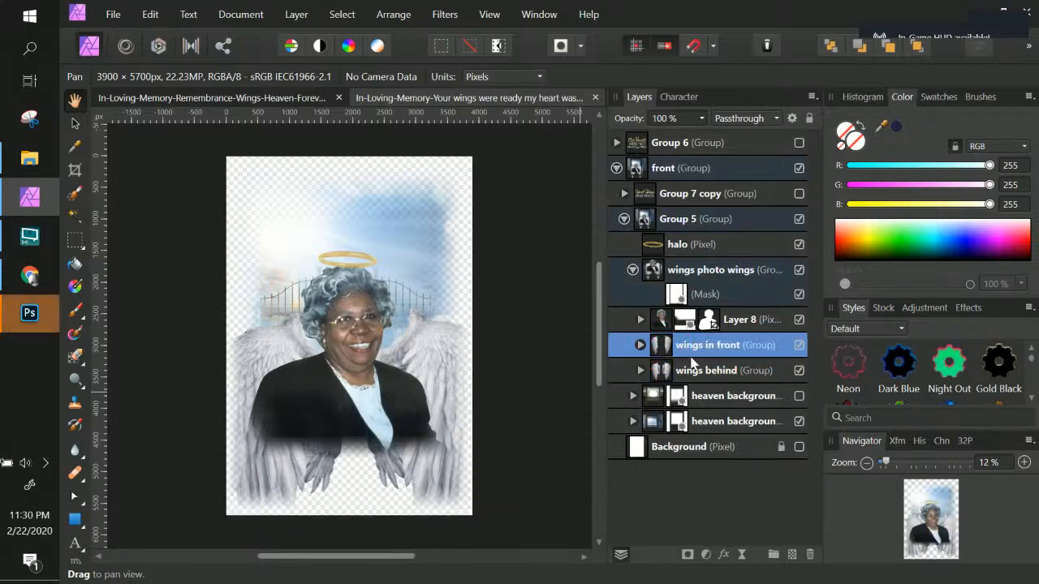
{"action": "left_click", "coordinate": [714, 371]}
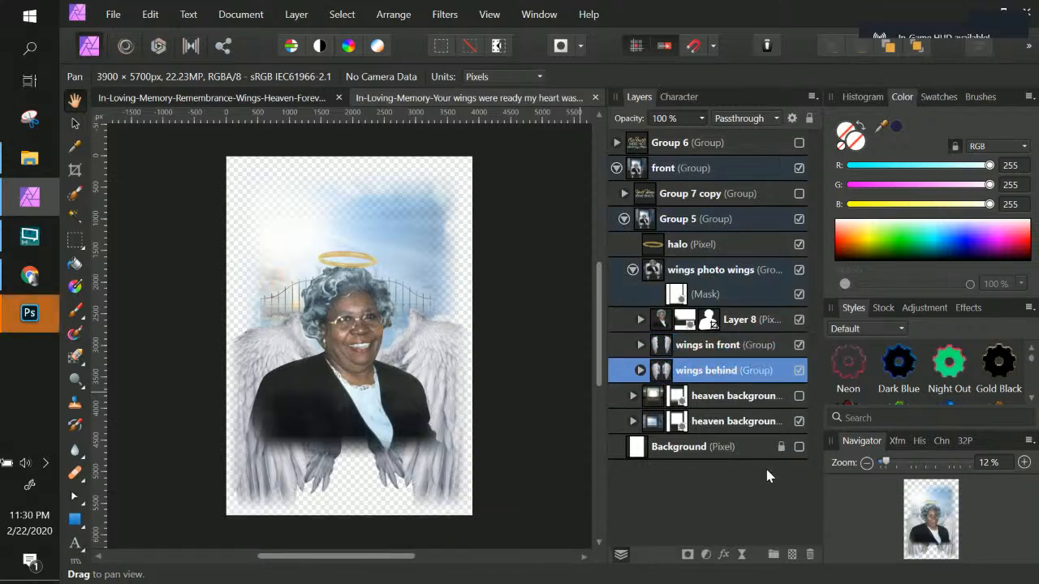
{"action": "left_click", "coordinate": [812, 555]}
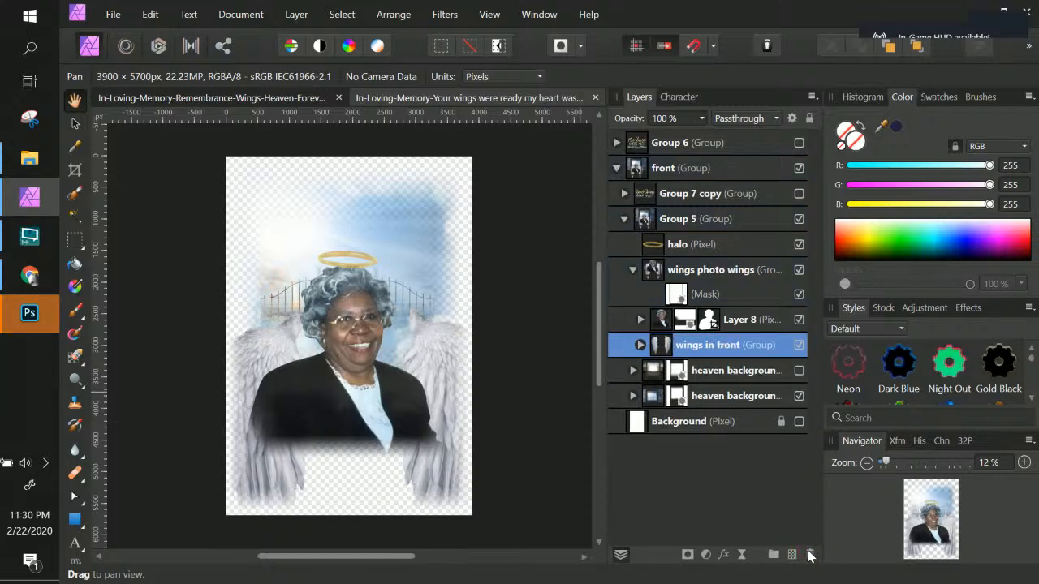
Step: Compare with the other flyer document, then select the mask of the wings photo wings group
{"action": "left_click", "coordinate": [302, 101]}
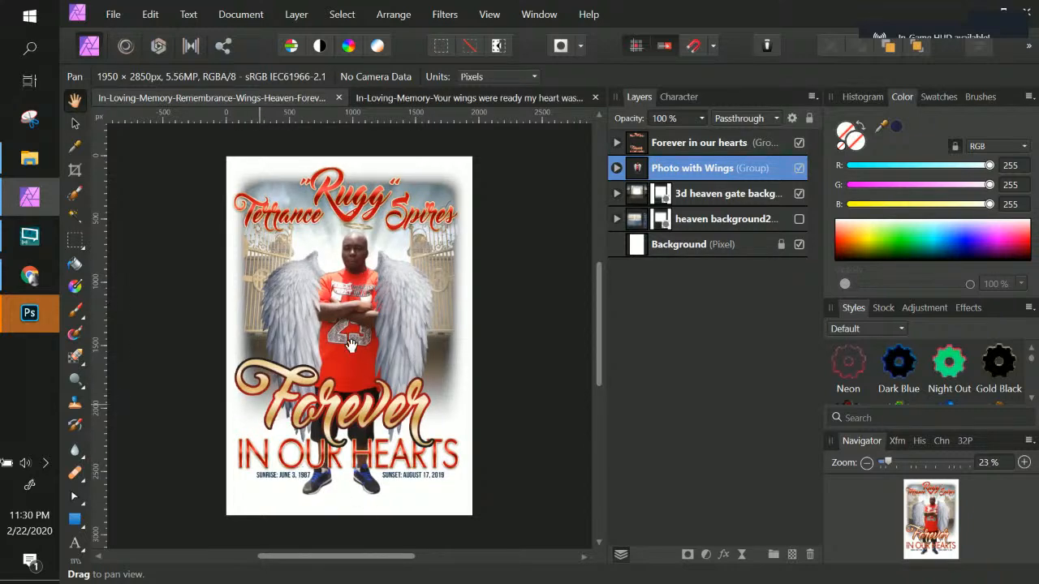
{"action": "left_click", "coordinate": [428, 104]}
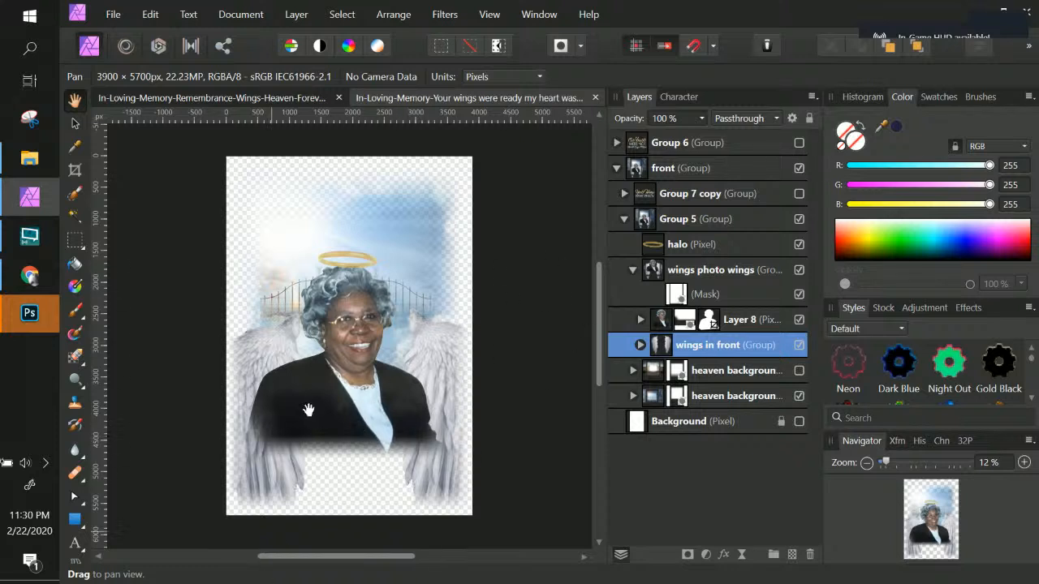
{"action": "left_click", "coordinate": [703, 251]}
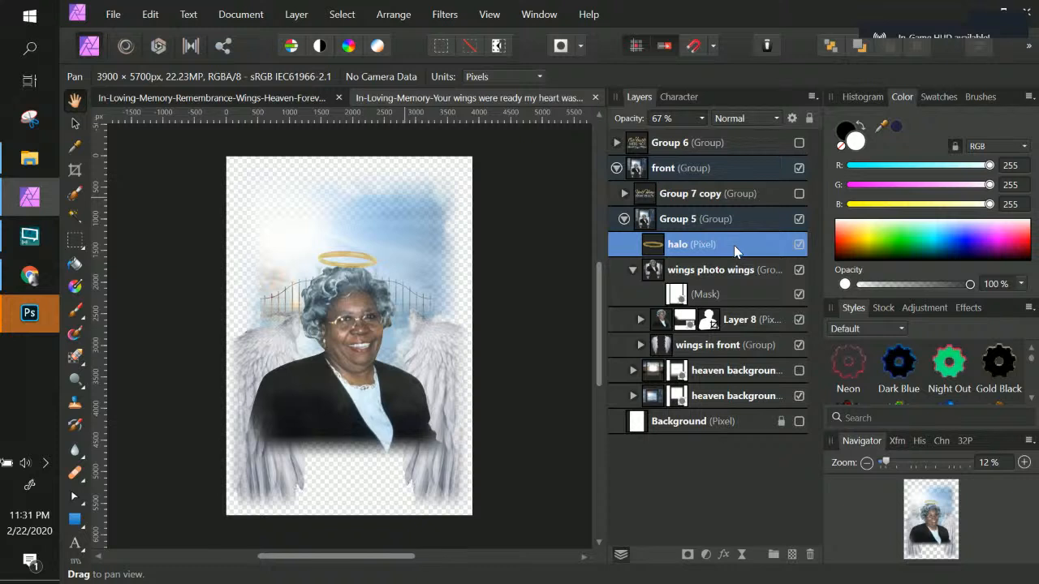
{"action": "left_click", "coordinate": [722, 274]}
{"action": "left_click", "coordinate": [680, 297]}
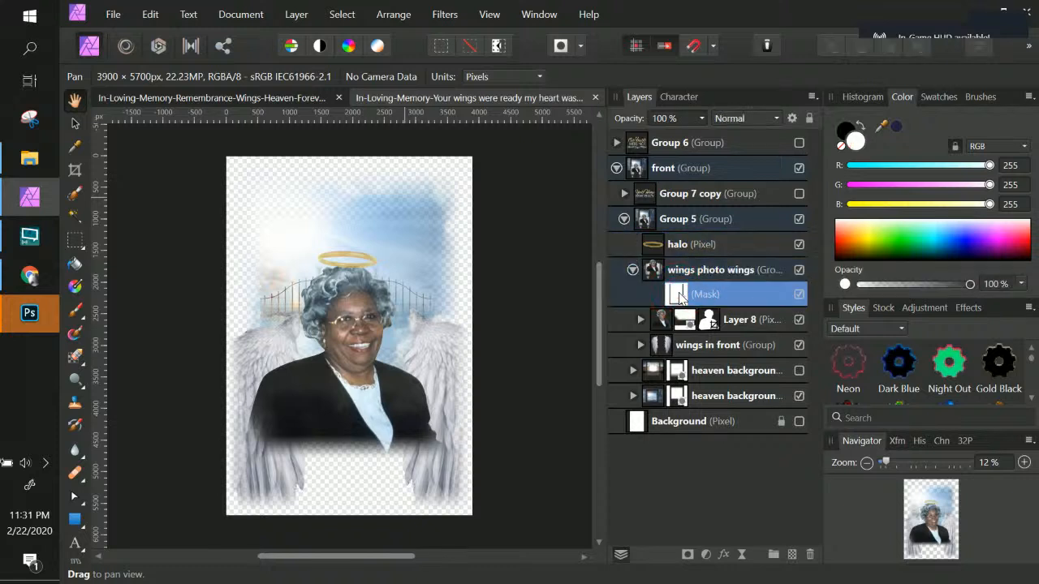
Step: Toggle the wings photo wings mask off and on to compare its effect
{"action": "left_click", "coordinate": [799, 296]}
{"action": "left_click", "coordinate": [799, 296]}
{"action": "left_click", "coordinate": [798, 295]}
{"action": "left_click", "coordinate": [799, 296]}
{"action": "left_click", "coordinate": [799, 295]}
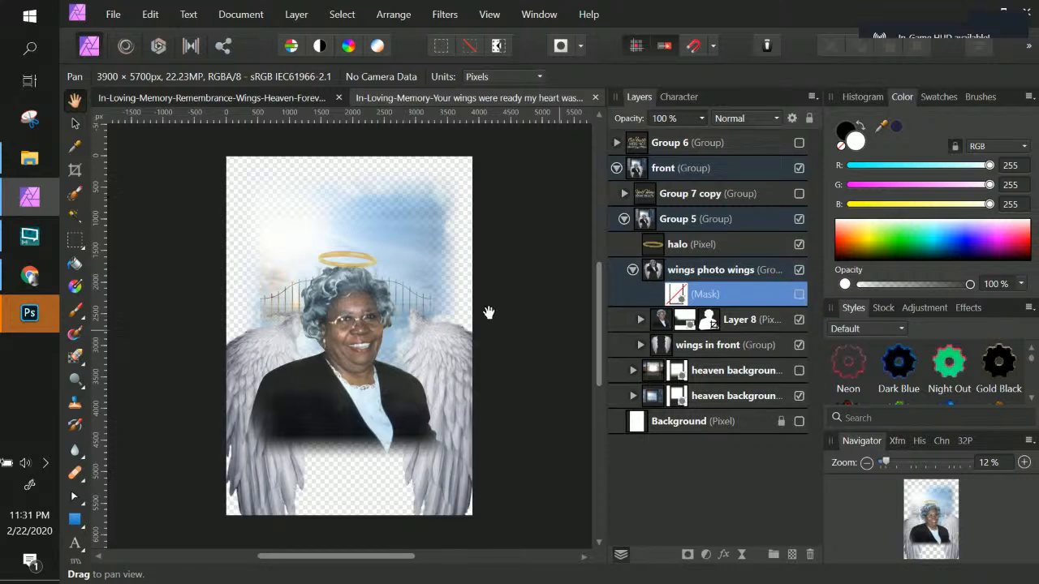
{"action": "left_click", "coordinate": [799, 295]}
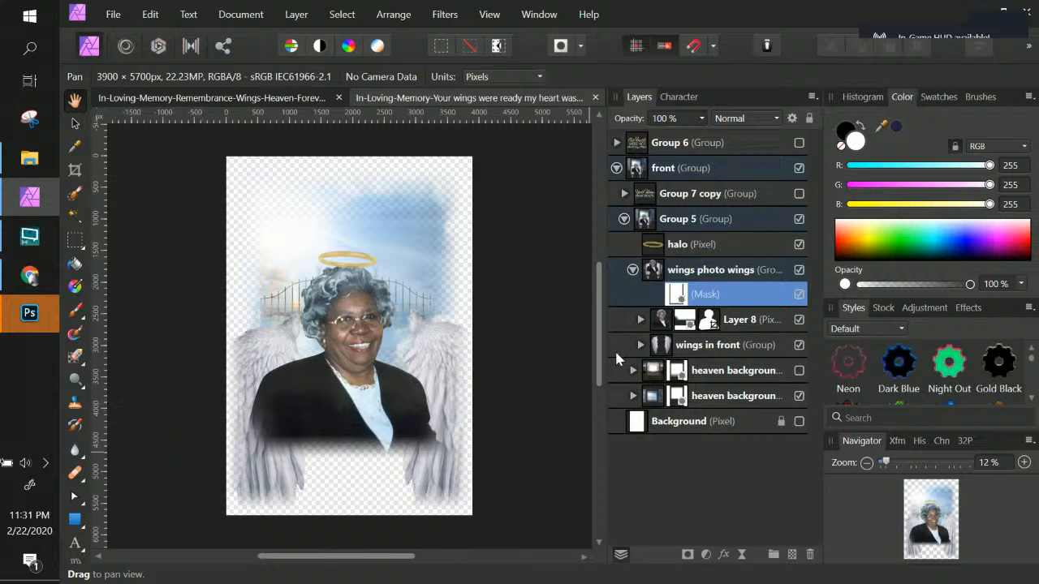
Step: Add a new pixel layer above the Background layer and choose the Flood Fill tool
{"action": "left_click", "coordinate": [697, 423]}
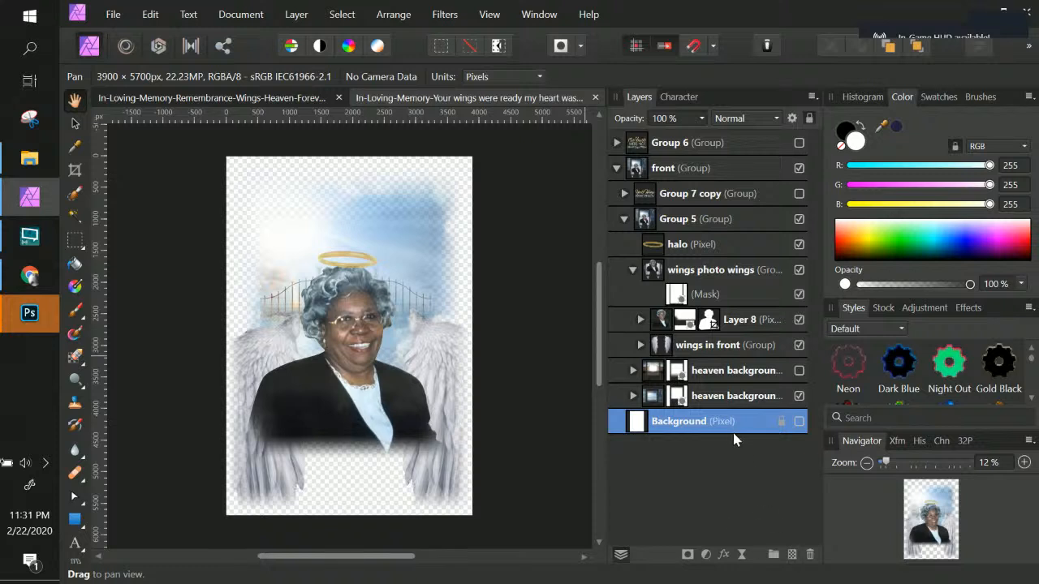
{"action": "left_click", "coordinate": [794, 556]}
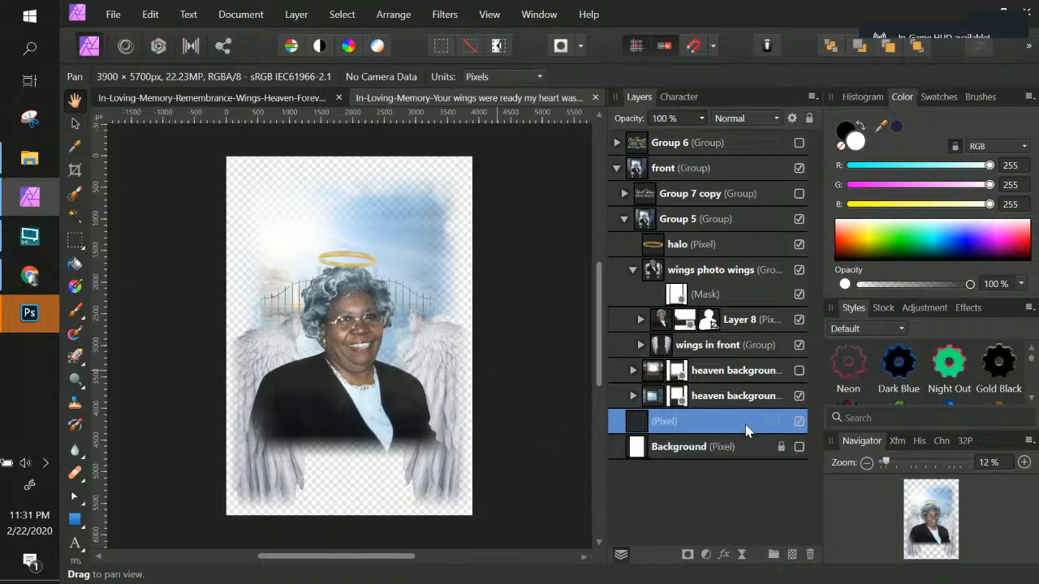
{"action": "left_click", "coordinate": [75, 264]}
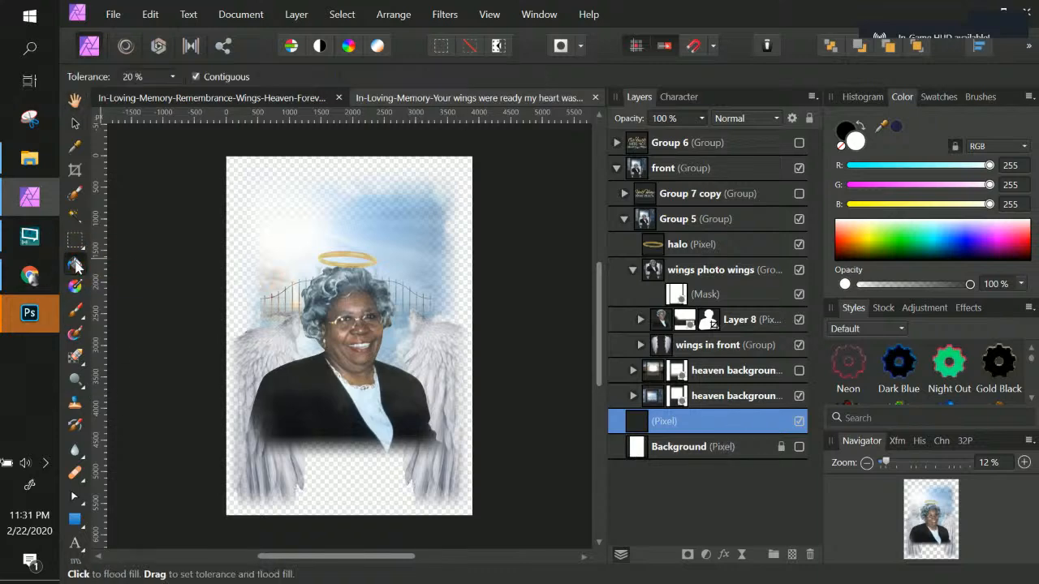
Step: Set the fill colour to magenta ED0AB8 and flood fill the new pixel layer with it
{"action": "double_click", "coordinate": [845, 134]}
{"action": "left_click", "coordinate": [520, 216]}
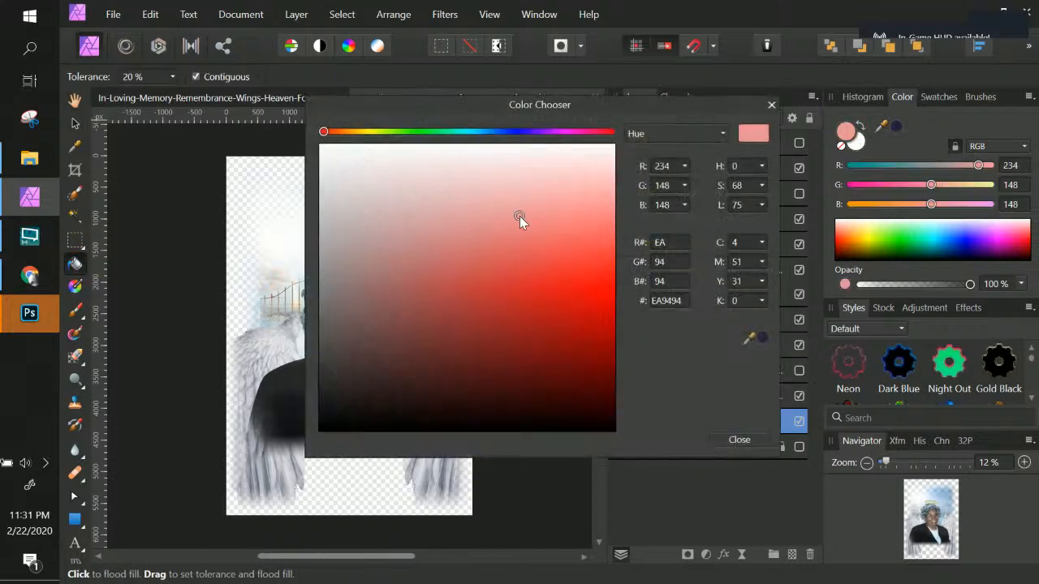
{"action": "left_click", "coordinate": [574, 131]}
{"action": "mouse_move", "coordinate": [539, 179]}
{"action": "left_mouse_down"}
{"action": "mouse_move", "coordinate": [576, 301]}
{"action": "mouse_move", "coordinate": [597, 332]}
{"action": "mouse_move", "coordinate": [592, 292]}
{"action": "left_mouse_up"}
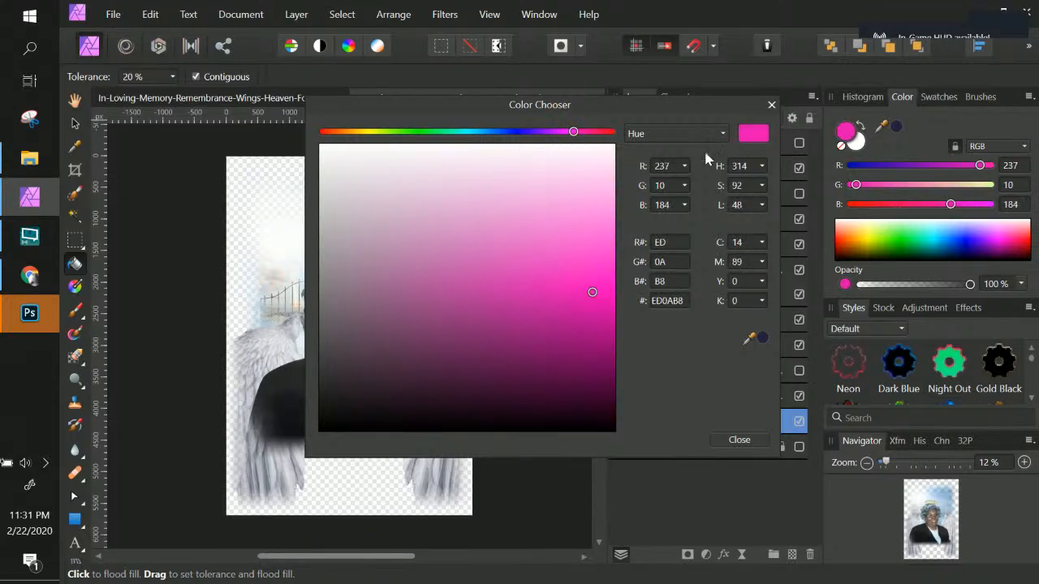
{"action": "left_click", "coordinate": [738, 444]}
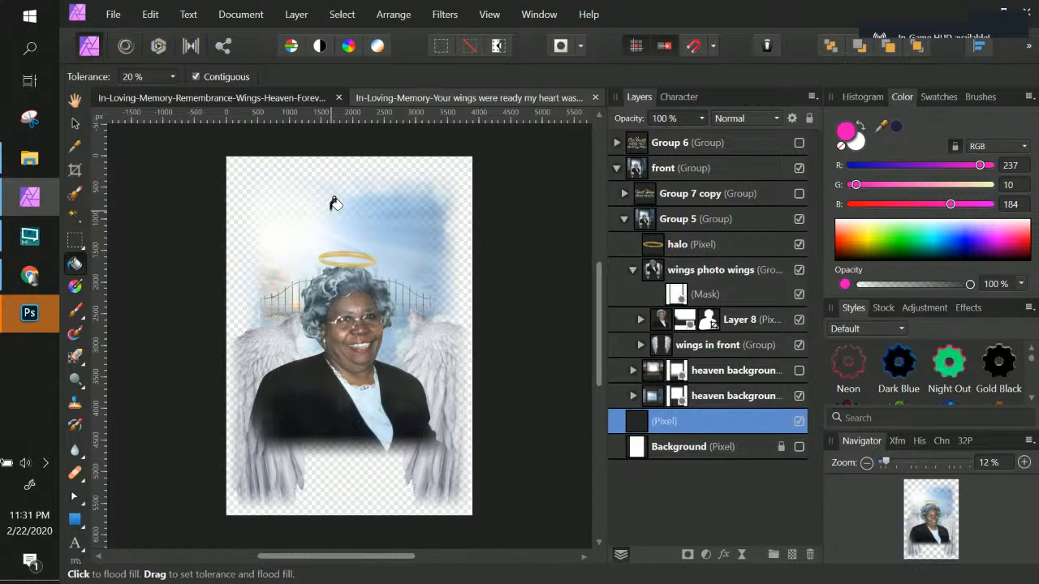
{"action": "left_click", "coordinate": [332, 205]}
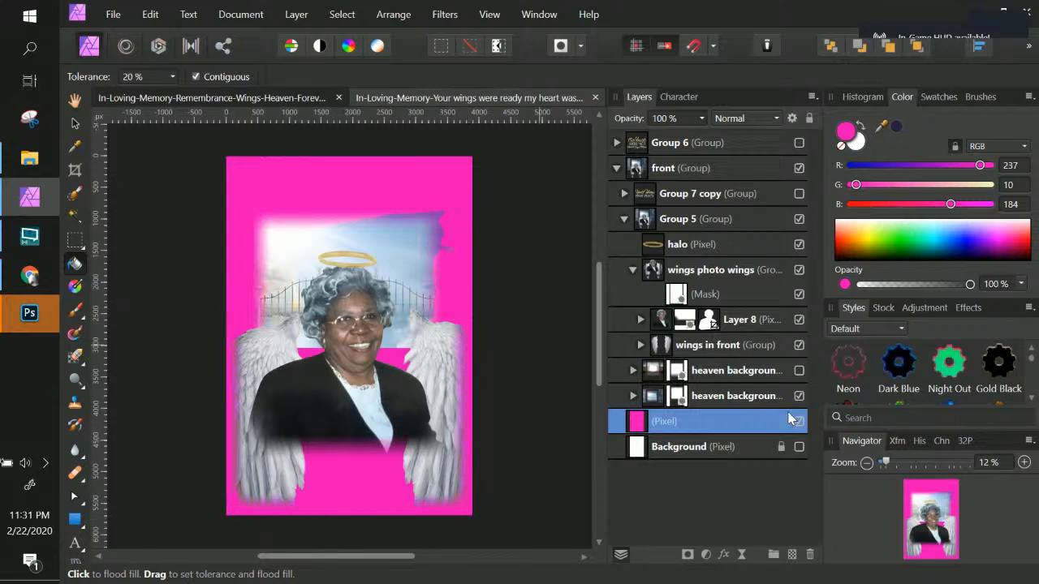
Step: Expand the heaven background 1 group and toggle its visibility on and off to compare its effect
{"action": "left_click", "coordinate": [719, 347]}
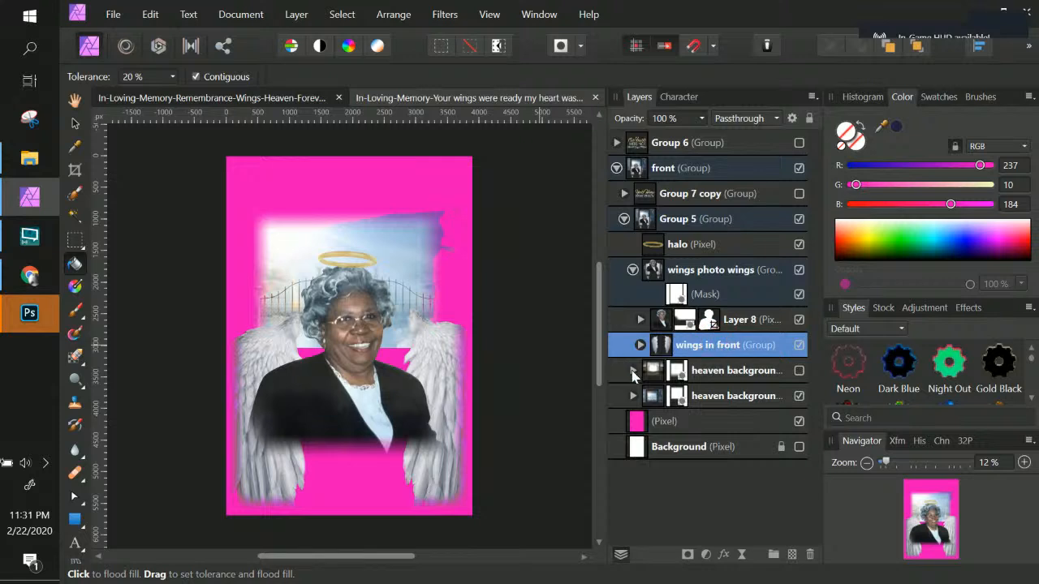
{"action": "left_click", "coordinate": [633, 371]}
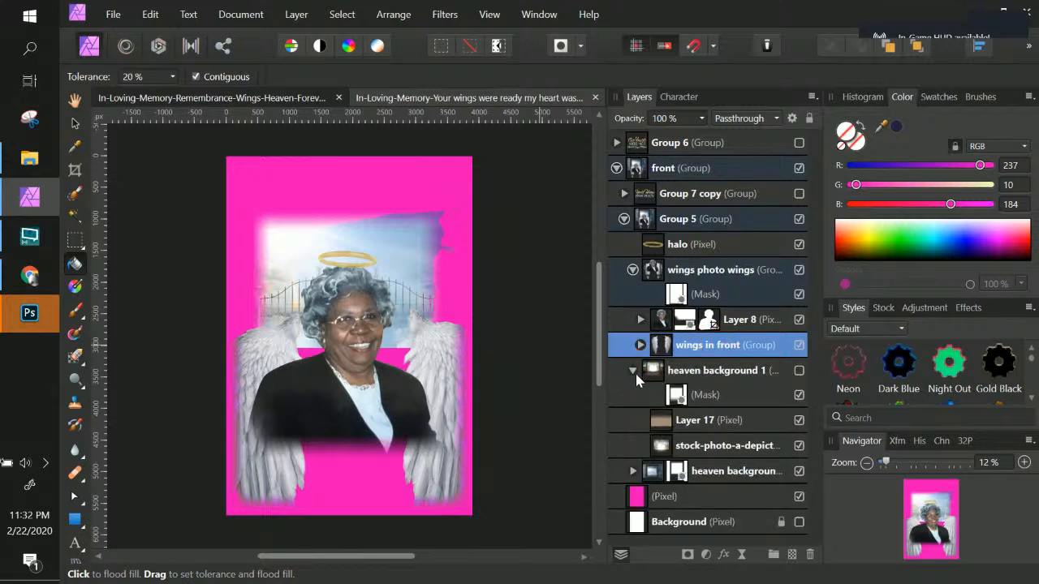
{"action": "left_click", "coordinate": [770, 390]}
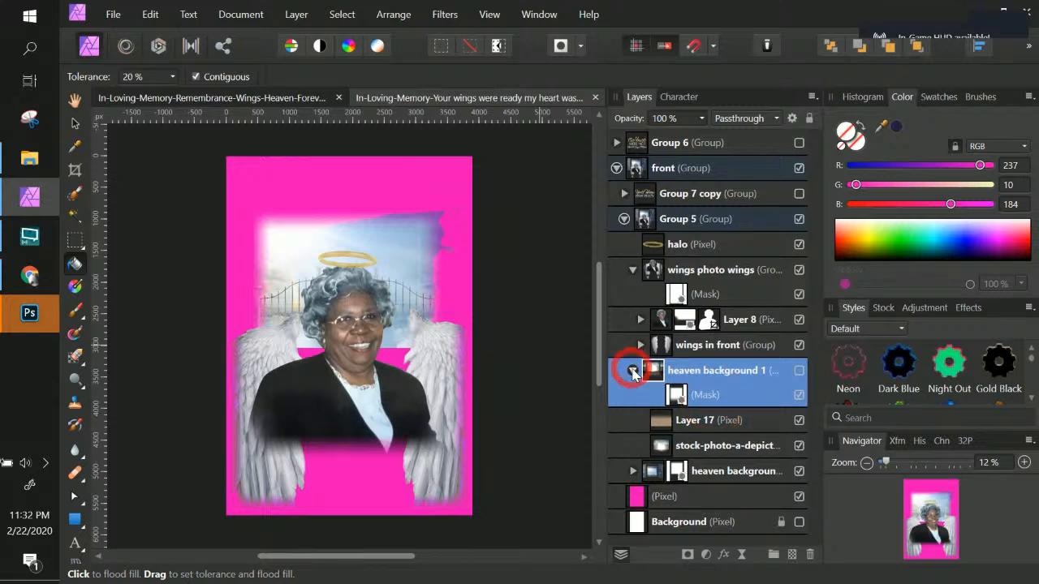
{"action": "left_click", "coordinate": [633, 370]}
{"action": "left_click", "coordinate": [759, 403]}
{"action": "left_click", "coordinate": [697, 371]}
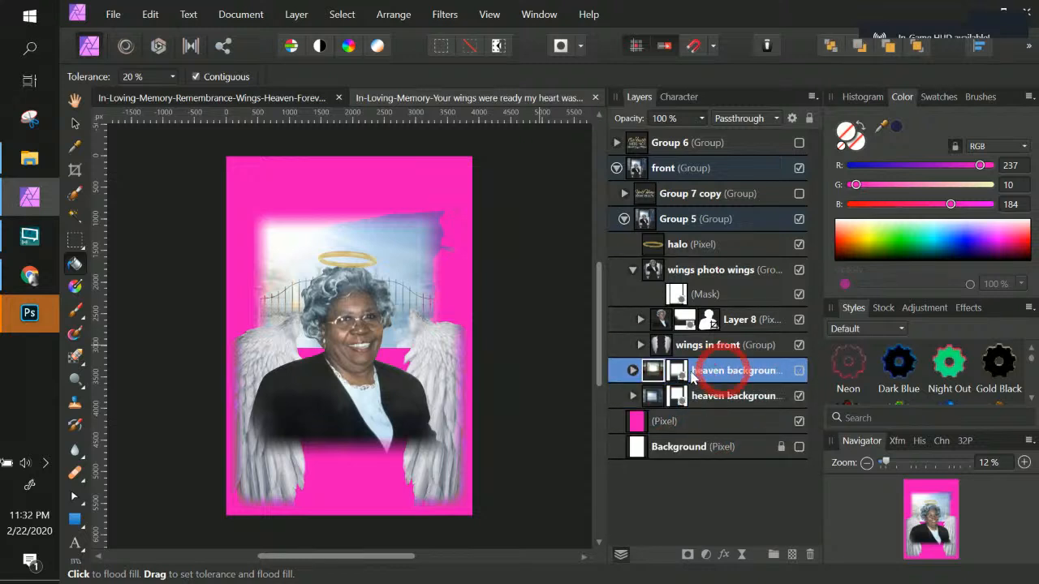
{"action": "left_click", "coordinate": [799, 371]}
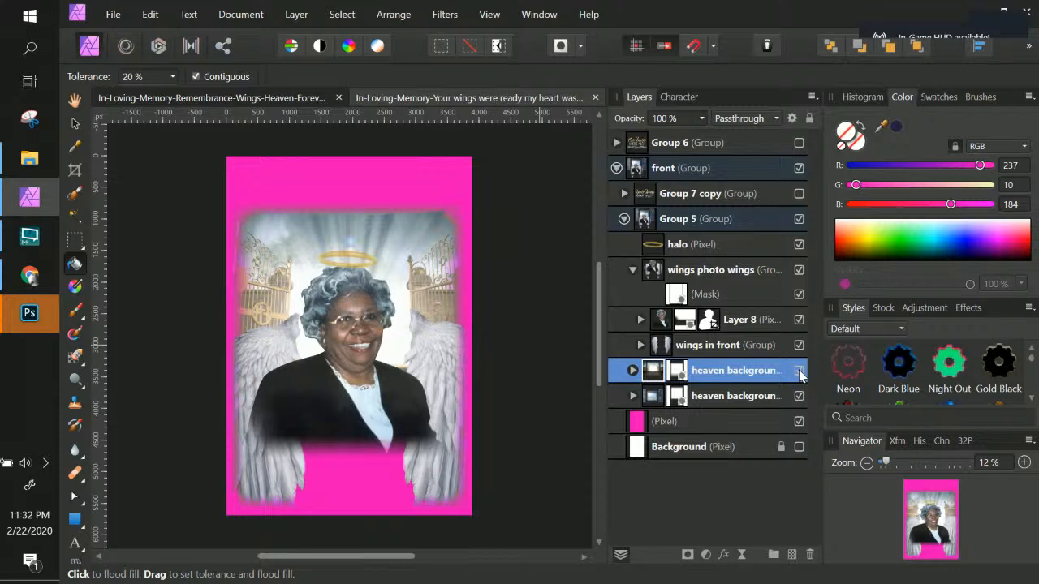
{"action": "left_click", "coordinate": [799, 372]}
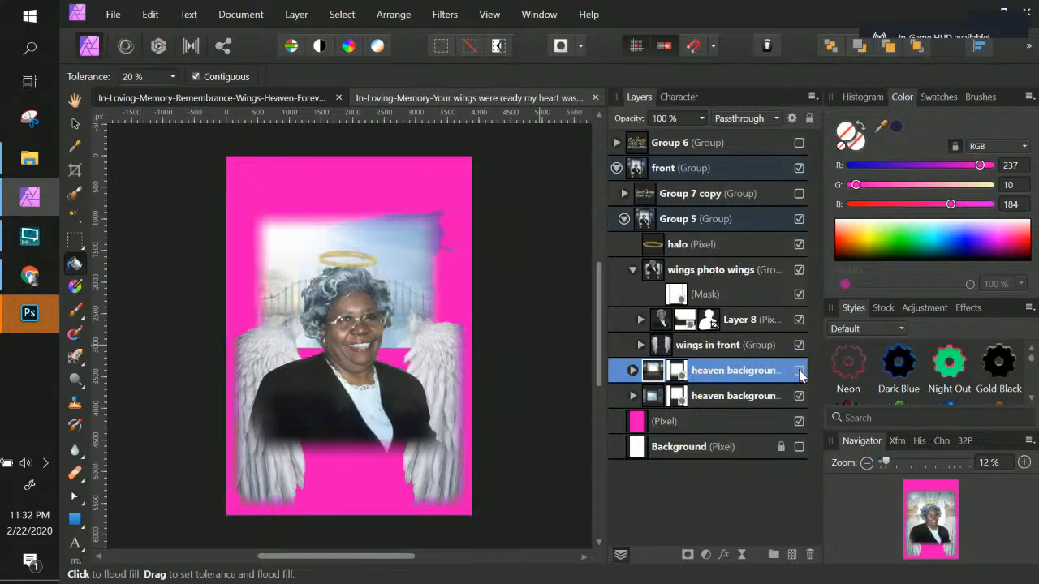
Step: Expand the heaven background 2 group and set the opacity of its Layer 3 to 75%
{"action": "left_click", "coordinate": [634, 396]}
{"action": "left_click", "coordinate": [733, 422]}
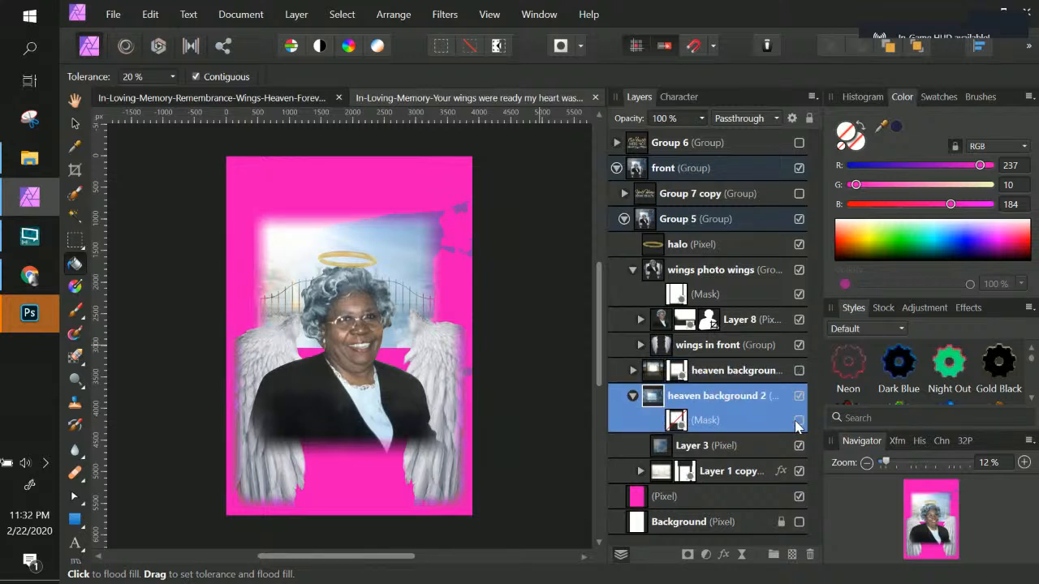
{"action": "double_click", "coordinate": [721, 395]}
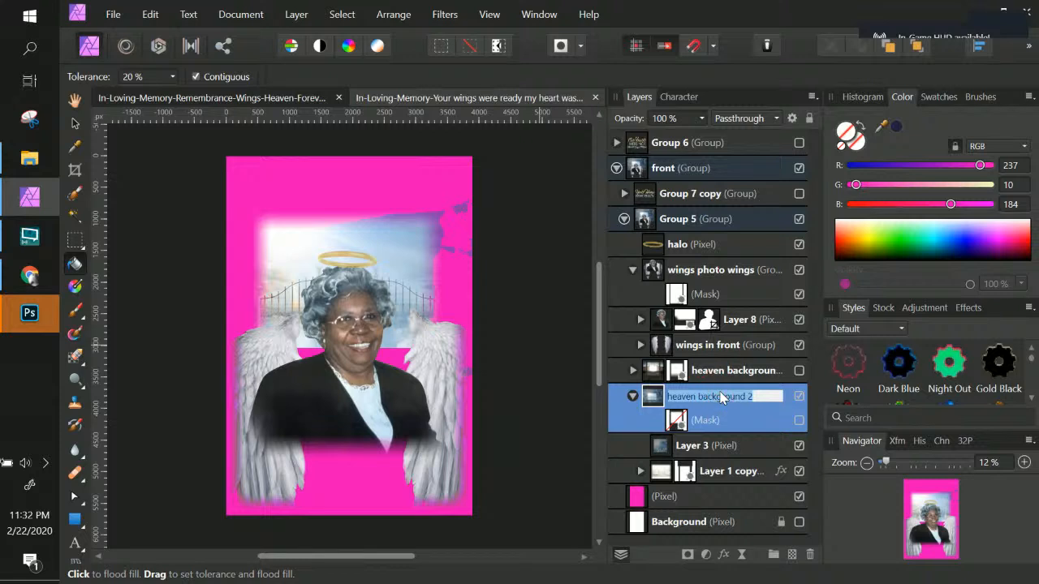
{"action": "left_click", "coordinate": [728, 447]}
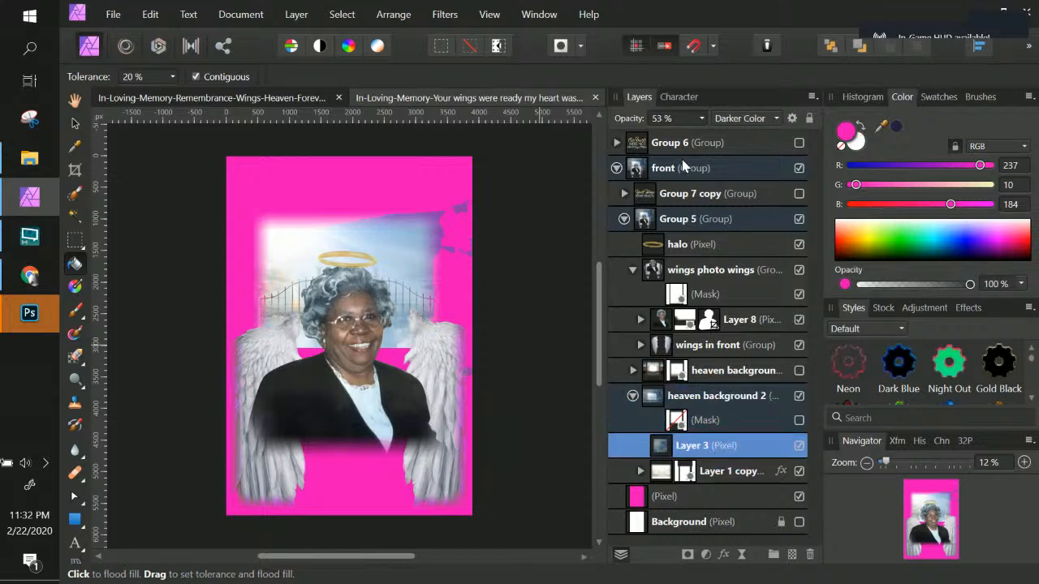
{"action": "left_click", "coordinate": [701, 118]}
{"action": "mouse_move", "coordinate": [703, 135]}
{"action": "left_mouse_down"}
{"action": "mouse_move", "coordinate": [778, 140]}
{"action": "mouse_move", "coordinate": [707, 142]}
{"action": "mouse_move", "coordinate": [716, 142]}
{"action": "left_mouse_up"}
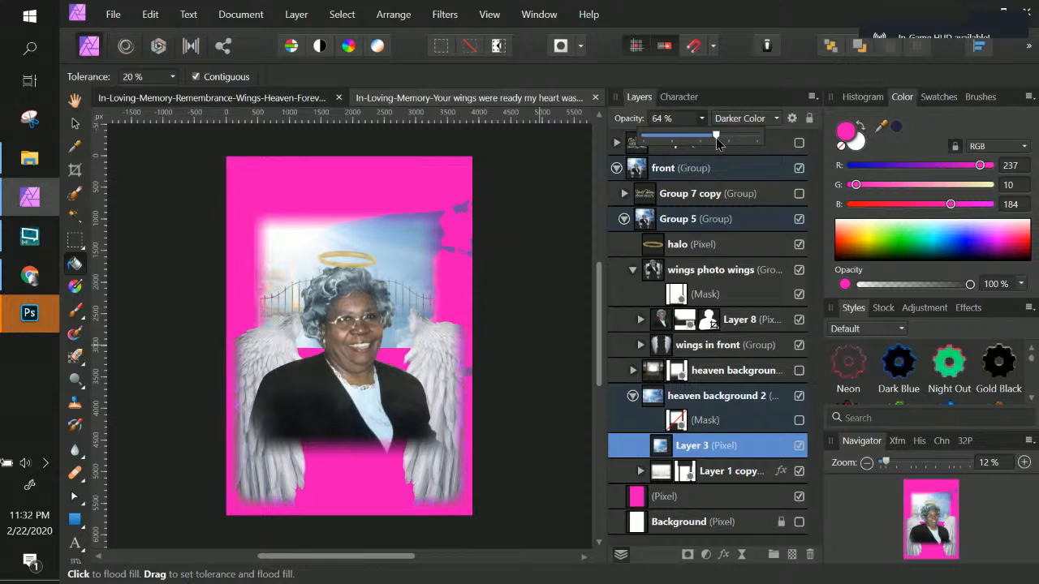
{"action": "left_click_drag", "start_coordinate": [717, 142], "coordinate": [726, 143]}
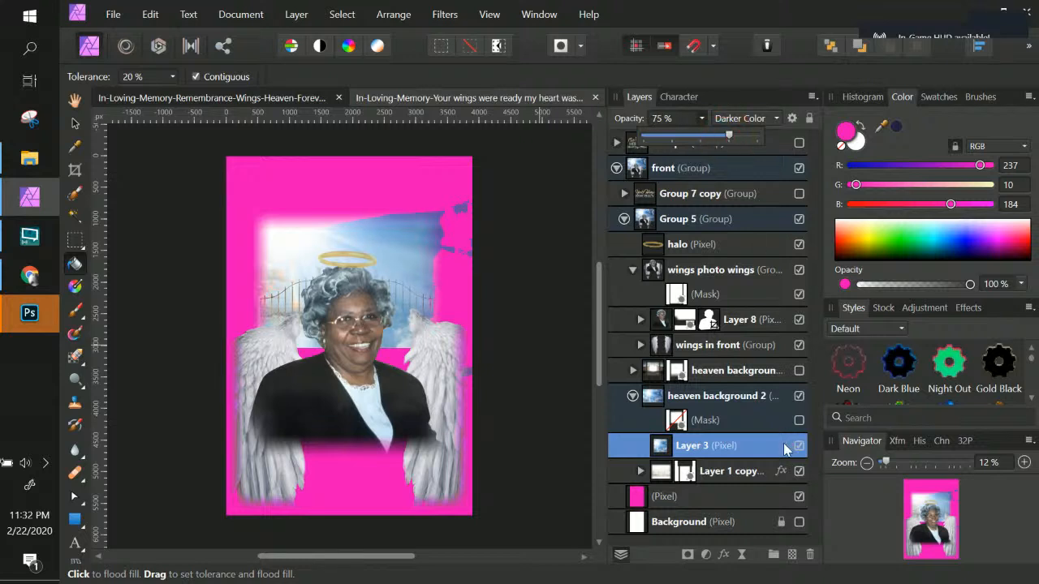
Step: Enable the heaven background 2 mask and select it for editing
{"action": "left_click", "coordinate": [731, 448]}
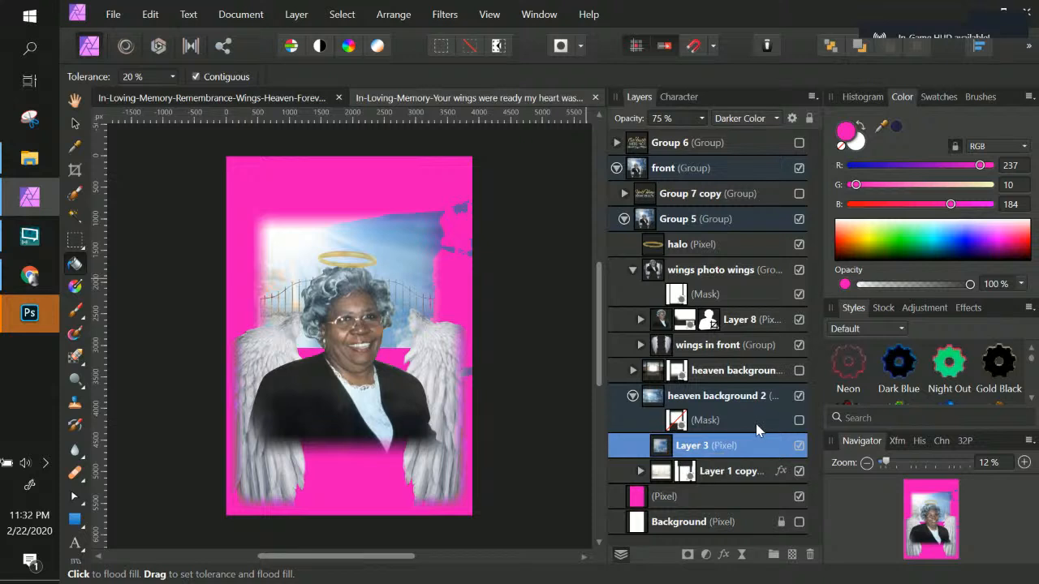
{"action": "left_click", "coordinate": [798, 421]}
{"action": "left_click", "coordinate": [735, 428]}
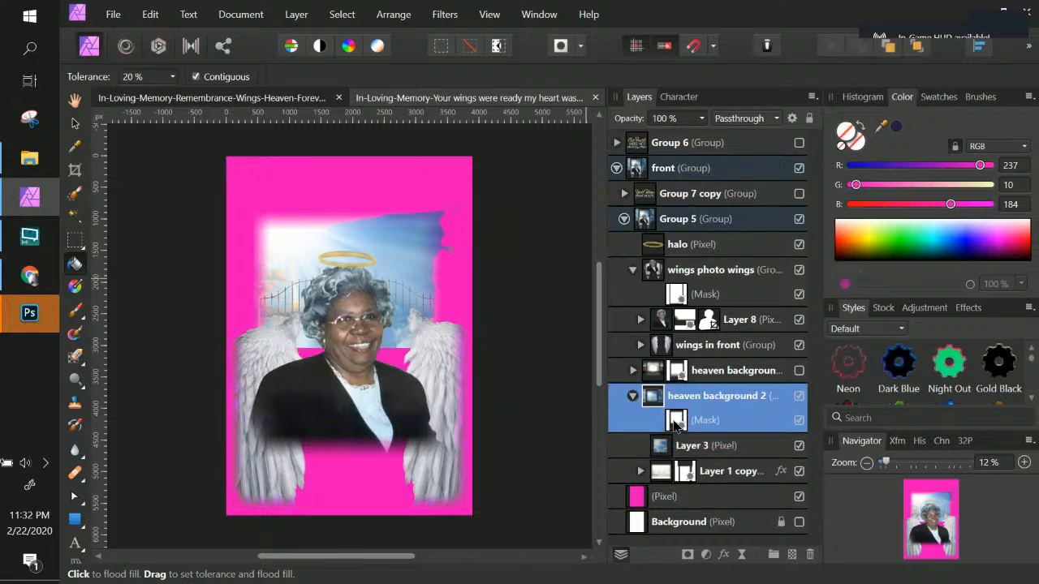
{"action": "left_click", "coordinate": [675, 422]}
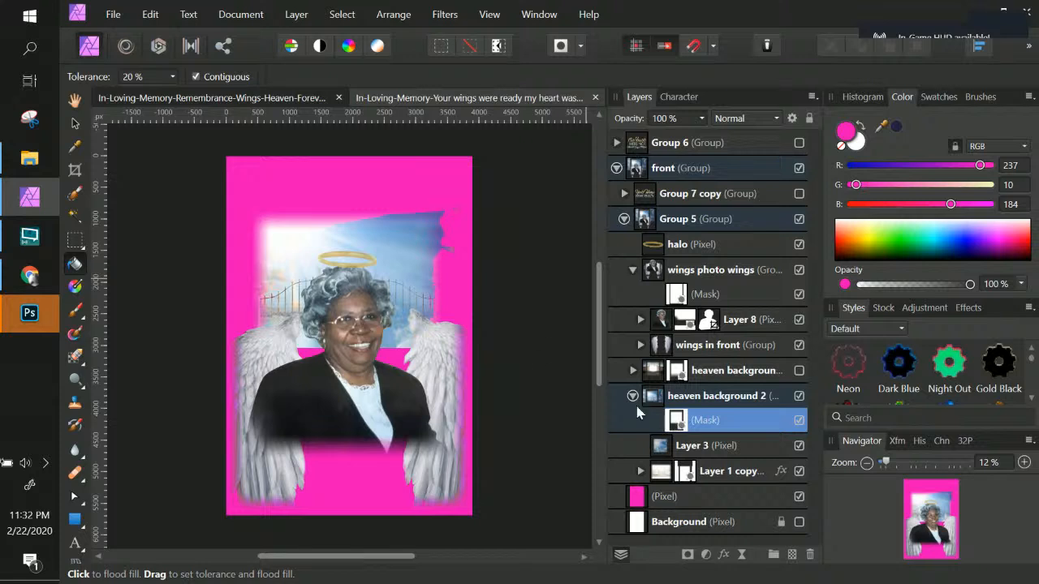
Step: Choose the Paint Brush tool and set the brush colour to black 000000
{"action": "left_click", "coordinate": [75, 314]}
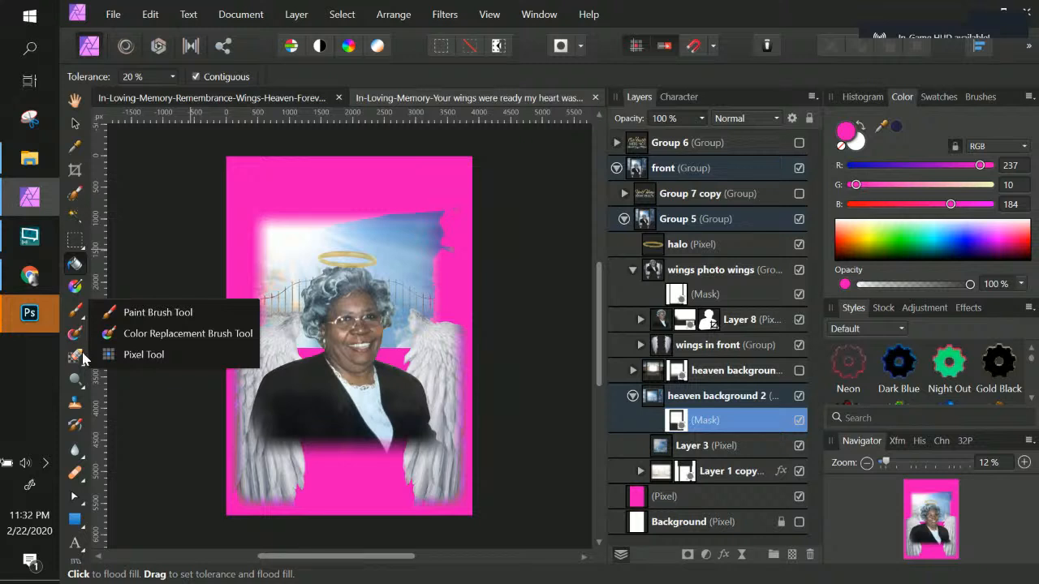
{"action": "left_click", "coordinate": [106, 314]}
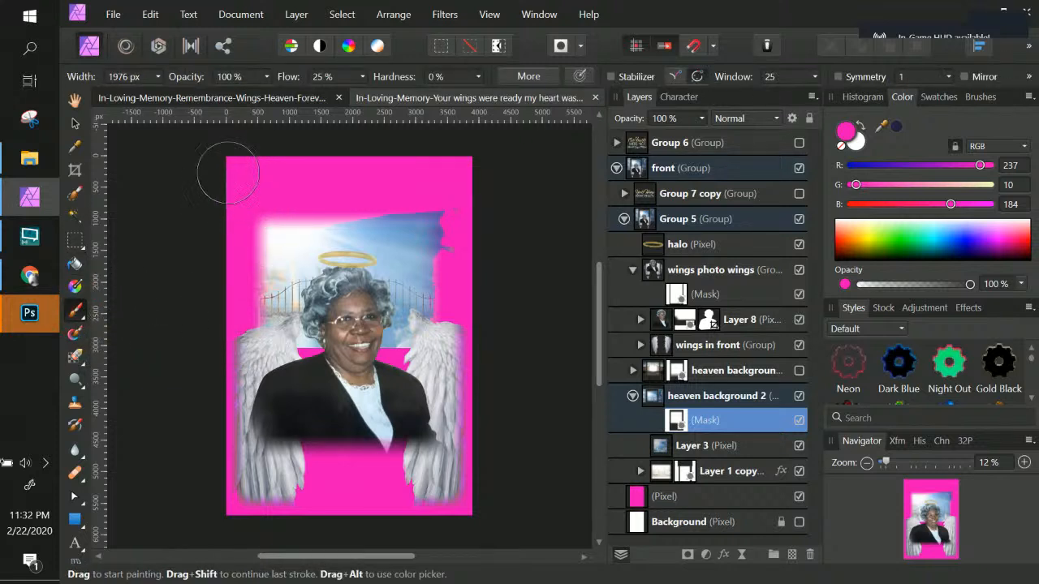
{"action": "left_click", "coordinate": [221, 199]}
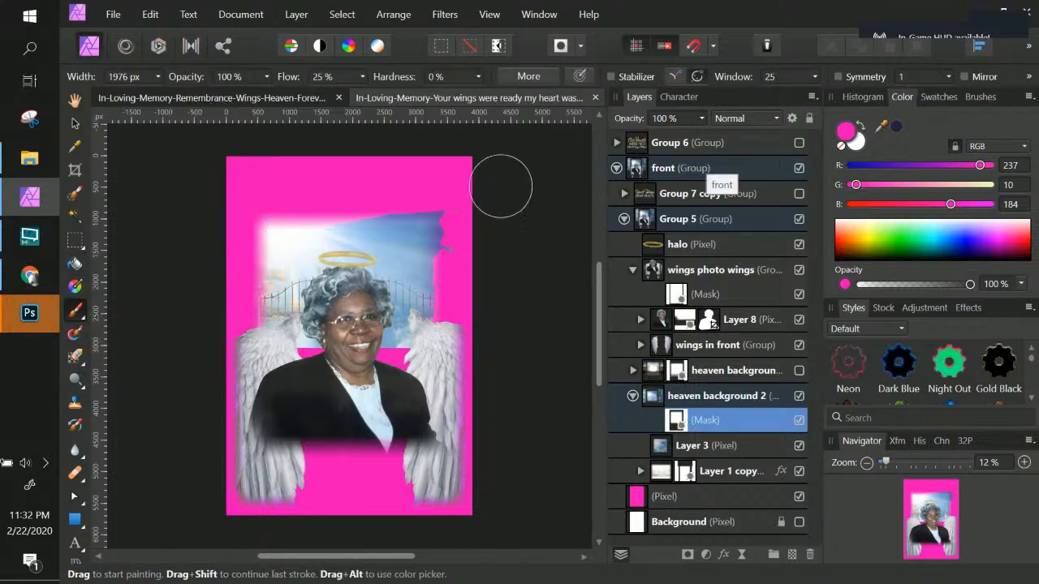
{"action": "key", "text": "ctrl+z"}
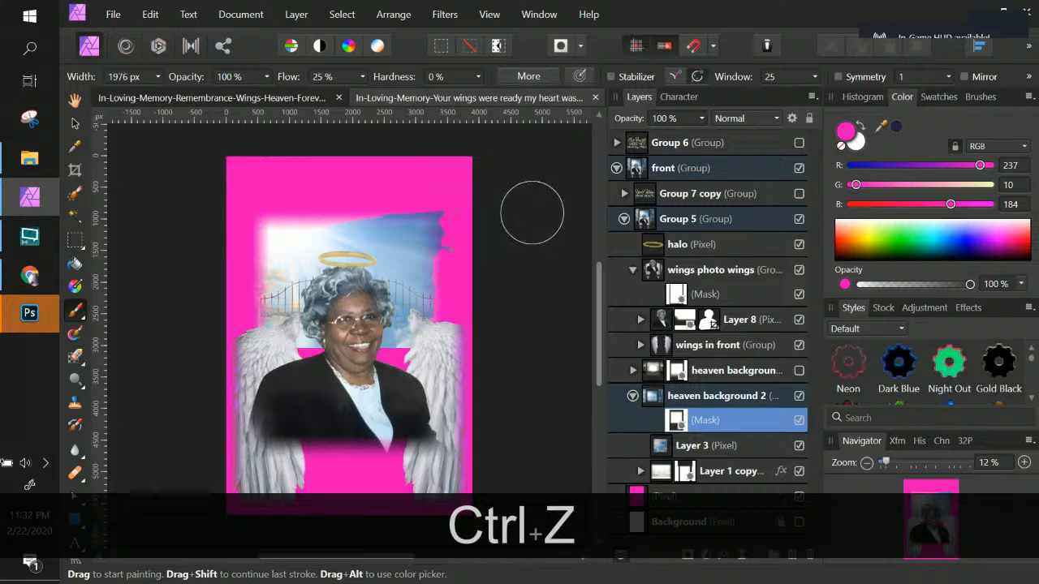
{"action": "double_click", "coordinate": [847, 131]}
{"action": "left_click_drag", "start_coordinate": [576, 207], "coordinate": [434, 312]}
{"action": "left_click_drag", "start_coordinate": [341, 377], "coordinate": [248, 448]}
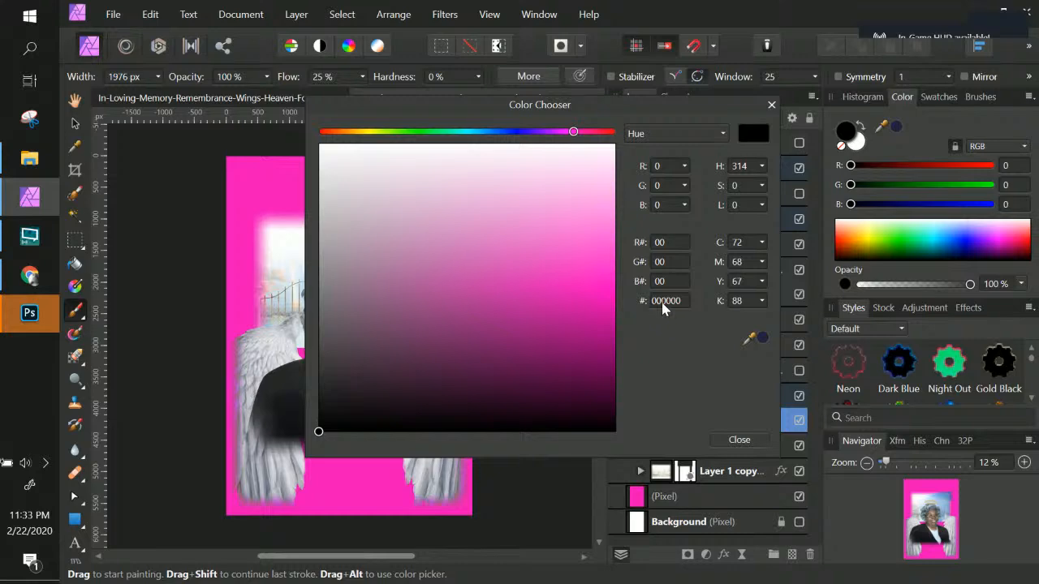
{"action": "left_click", "coordinate": [737, 441]}
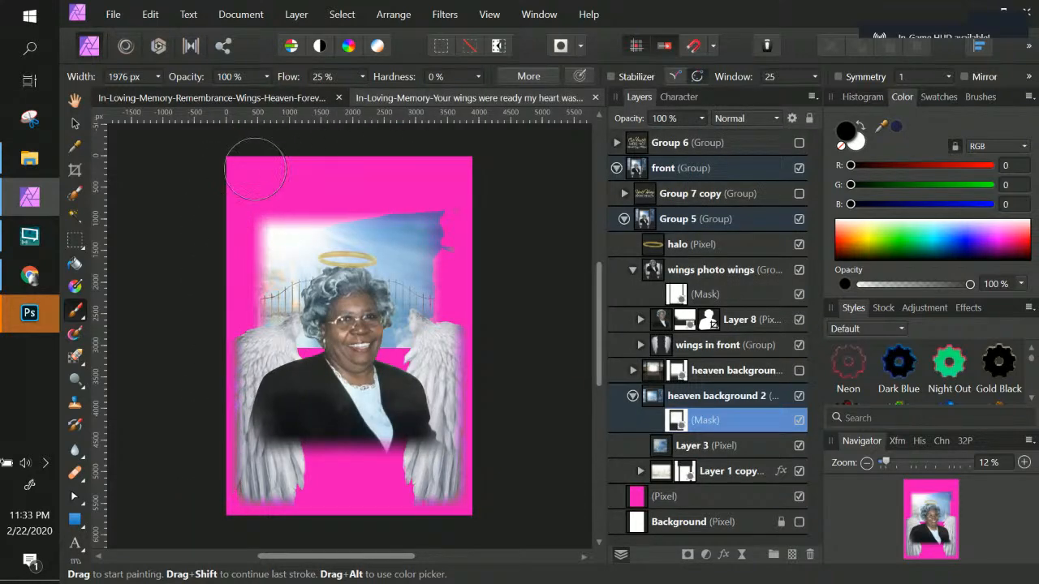
Step: Paint black dabs on the heaven background 2 mask near the page corners
{"action": "left_click", "coordinate": [495, 174]}
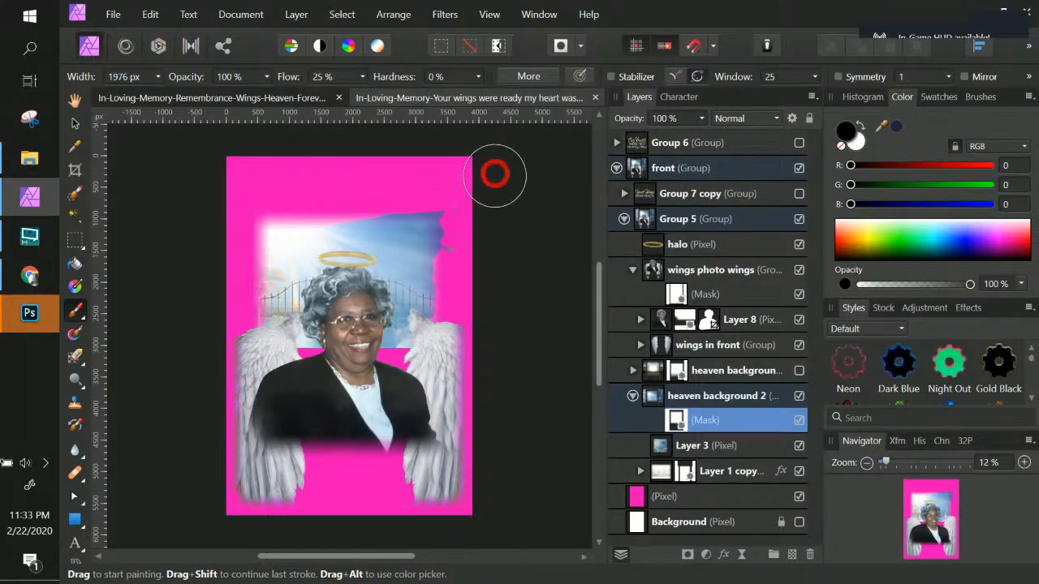
{"action": "left_click", "coordinate": [256, 172], "text": "shift"}
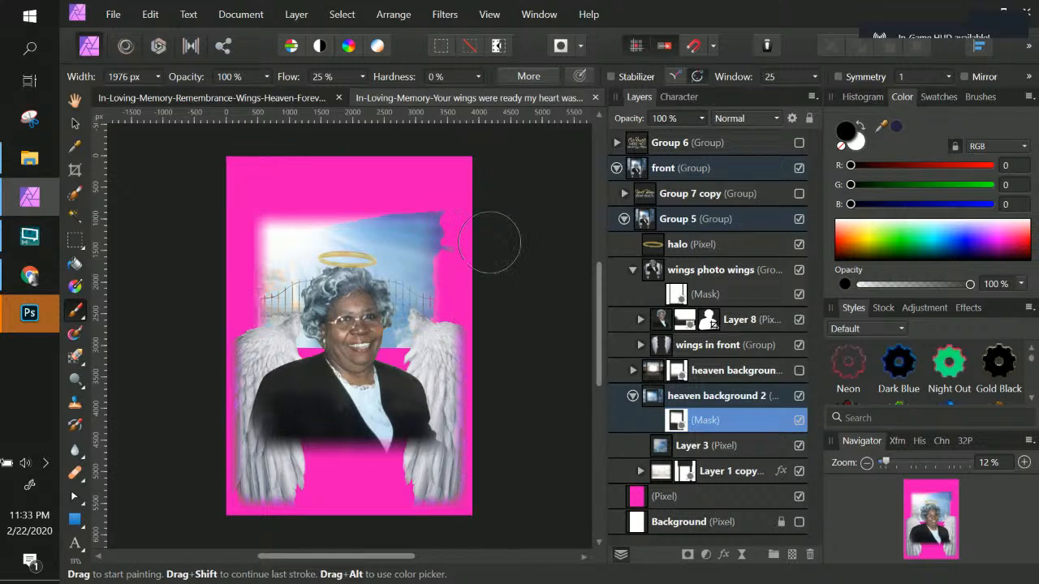
{"action": "left_click", "coordinate": [496, 518]}
{"action": "left_click", "coordinate": [677, 421]}
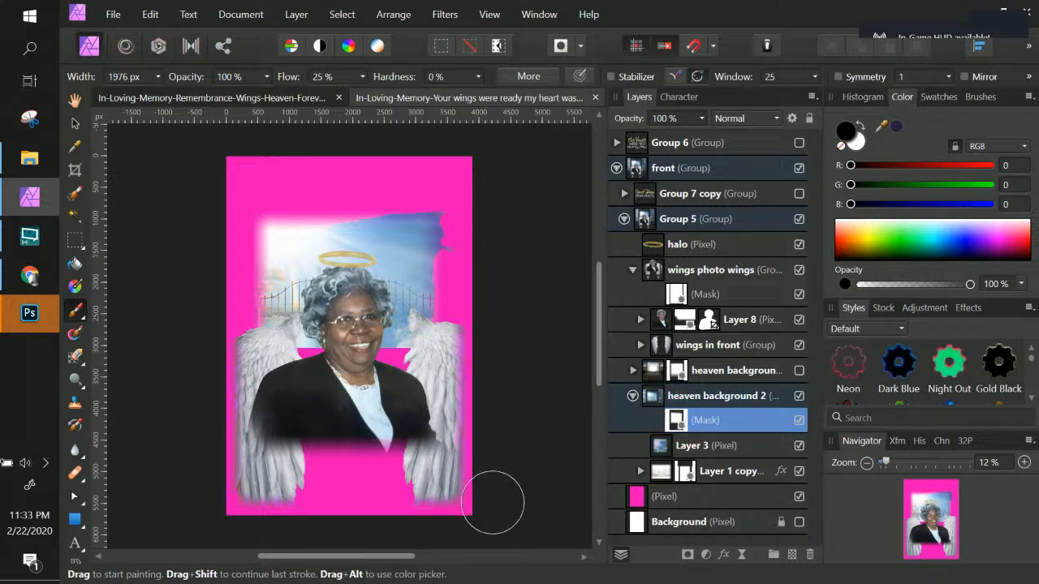
Step: Set the brush flow to 100% and paint black along the top and right edges of the mask
{"action": "left_click", "coordinate": [361, 76]}
{"action": "left_click_drag", "start_coordinate": [364, 94], "coordinate": [493, 105]}
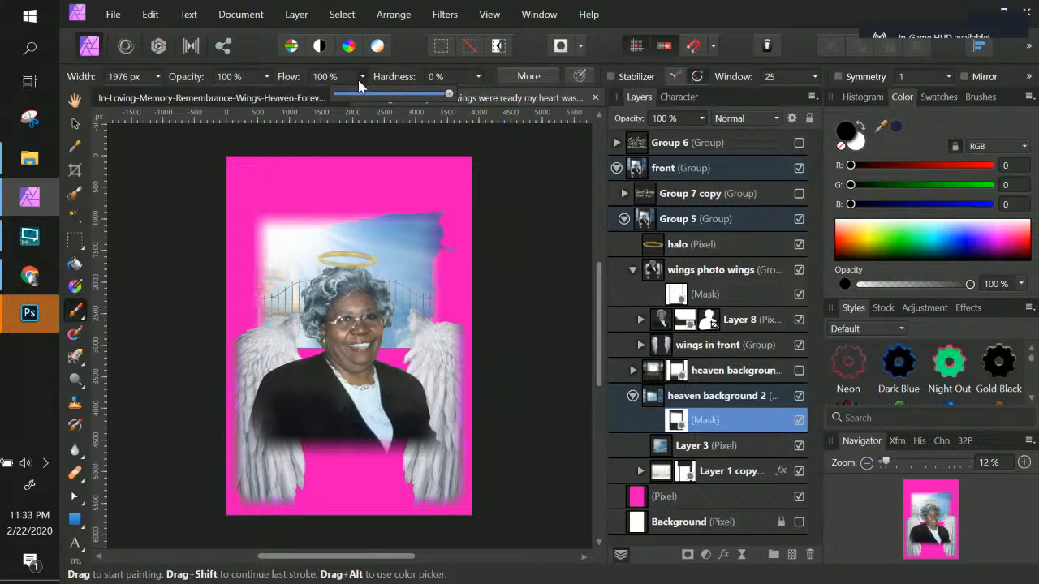
{"action": "left_click", "coordinate": [502, 502]}
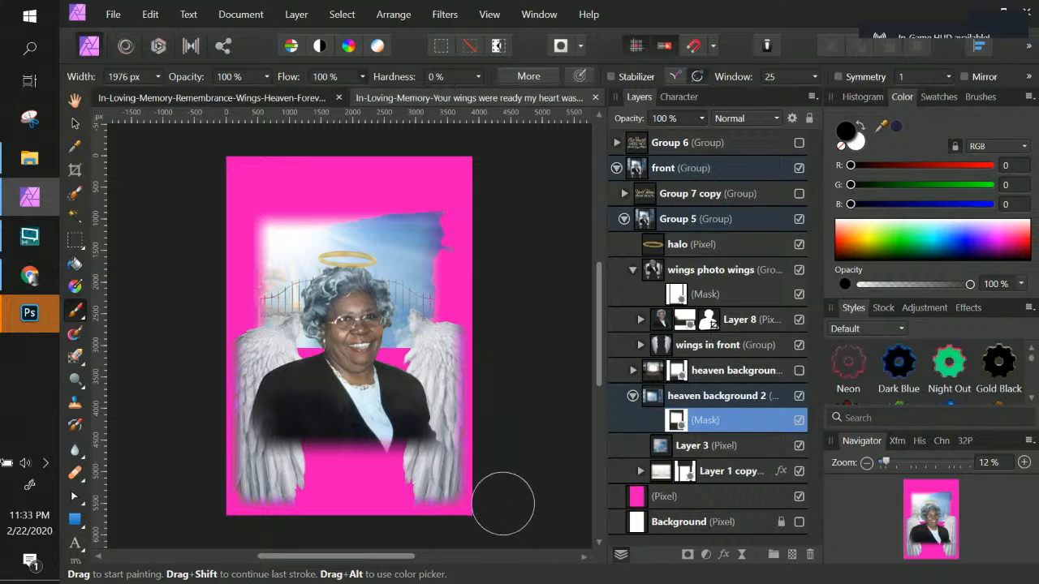
{"action": "mouse_move", "coordinate": [219, 522]}
{"action": "left_mouse_down"}
{"action": "mouse_move", "coordinate": [282, 516]}
{"action": "mouse_move", "coordinate": [172, 501]}
{"action": "left_mouse_up"}
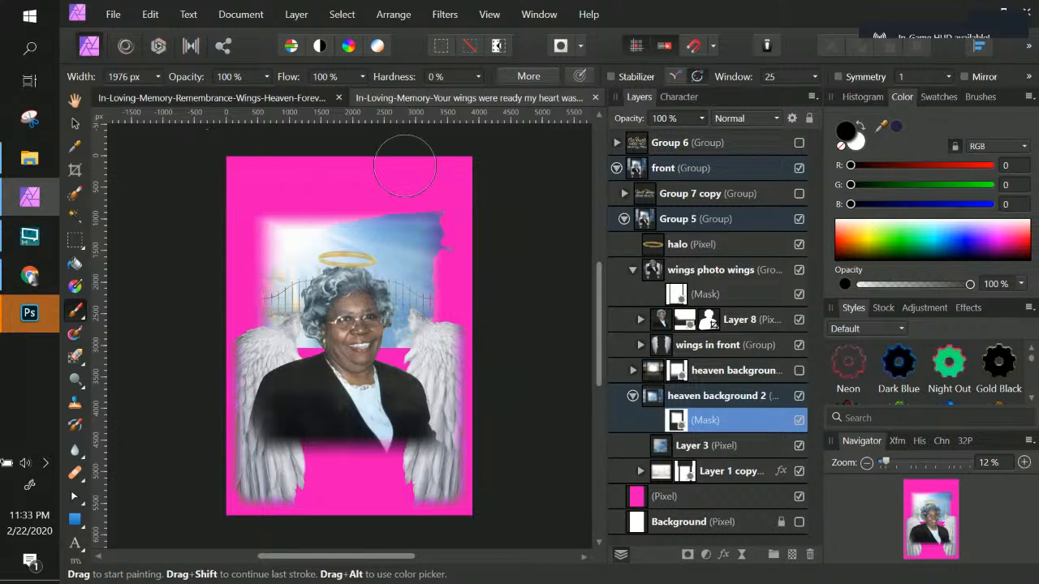
{"action": "mouse_move", "coordinate": [490, 167]}
{"action": "left_mouse_down"}
{"action": "mouse_move", "coordinate": [367, 183]}
{"action": "mouse_move", "coordinate": [491, 185]}
{"action": "left_mouse_up"}
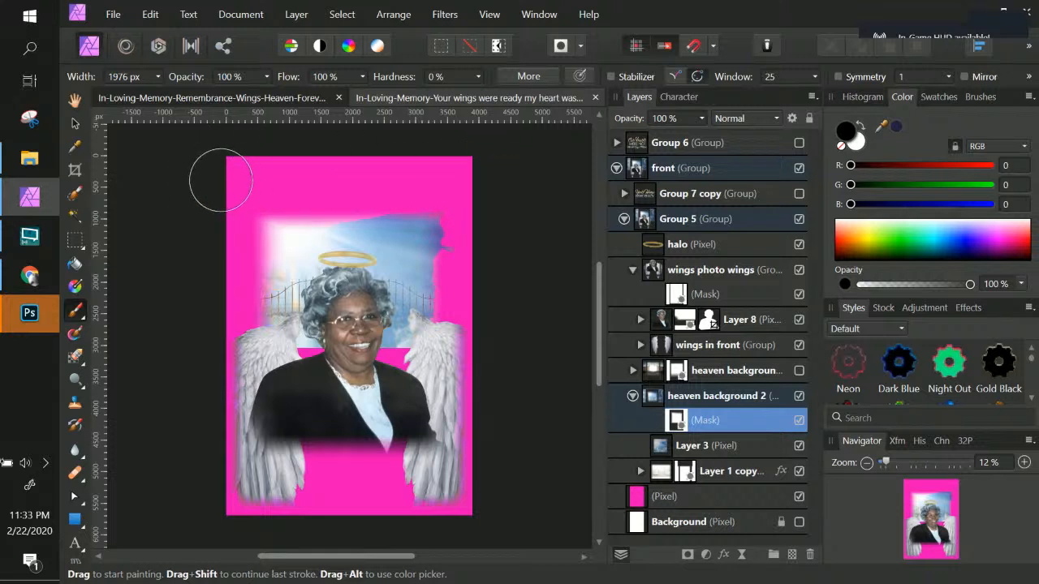
{"action": "left_click_drag", "start_coordinate": [221, 180], "coordinate": [502, 186]}
{"action": "mouse_move", "coordinate": [495, 148]}
{"action": "left_mouse_down"}
{"action": "mouse_move", "coordinate": [479, 176]}
{"action": "mouse_move", "coordinate": [486, 533]}
{"action": "left_mouse_up"}
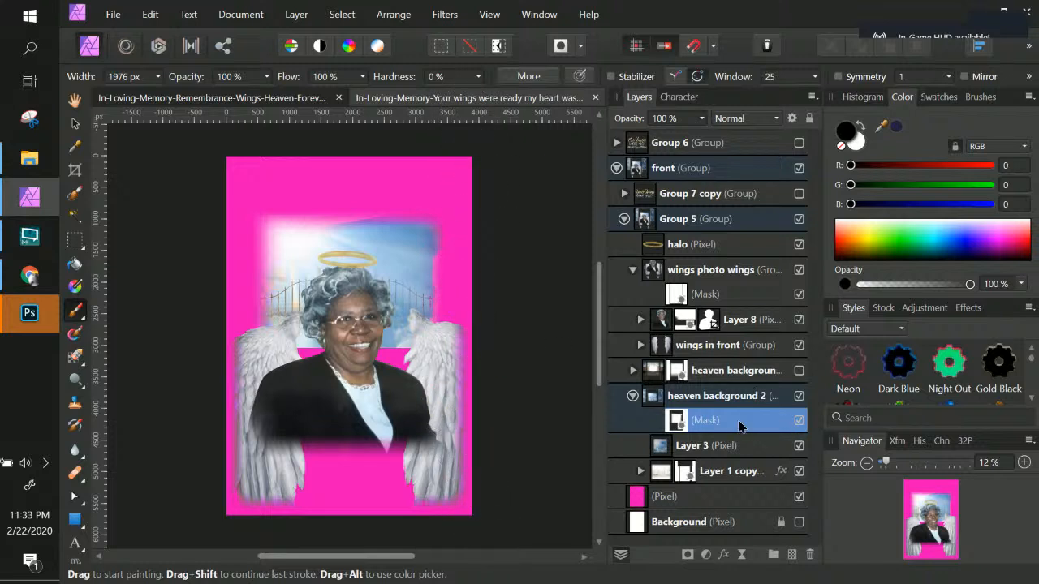
Step: Switch the brush colour to white, paint a stroke near the portrait's shoulder, and undo the last three actions
{"action": "left_click", "coordinate": [735, 452]}
{"action": "left_click", "coordinate": [708, 399]}
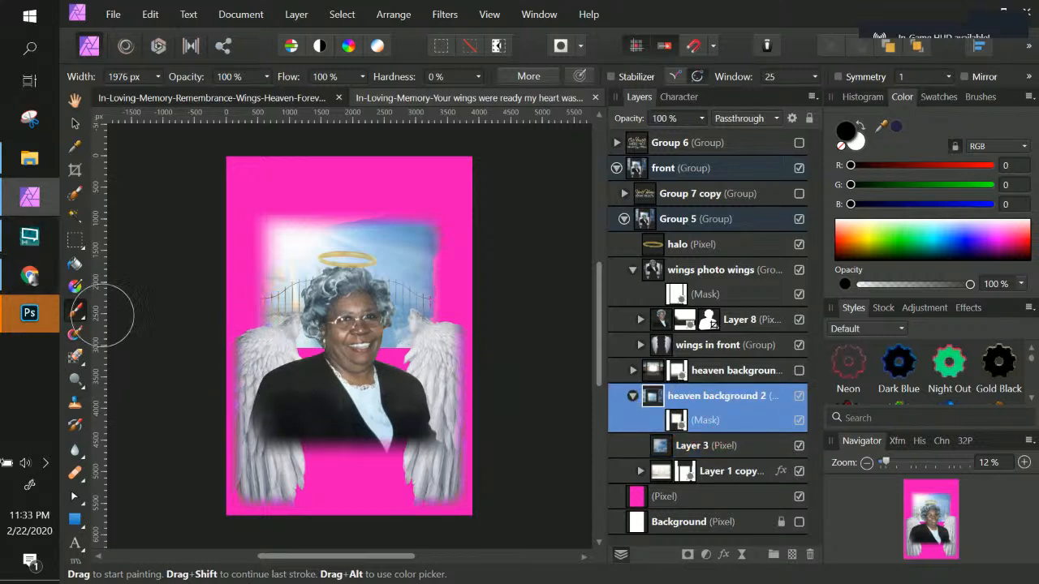
{"action": "left_click", "coordinate": [860, 127]}
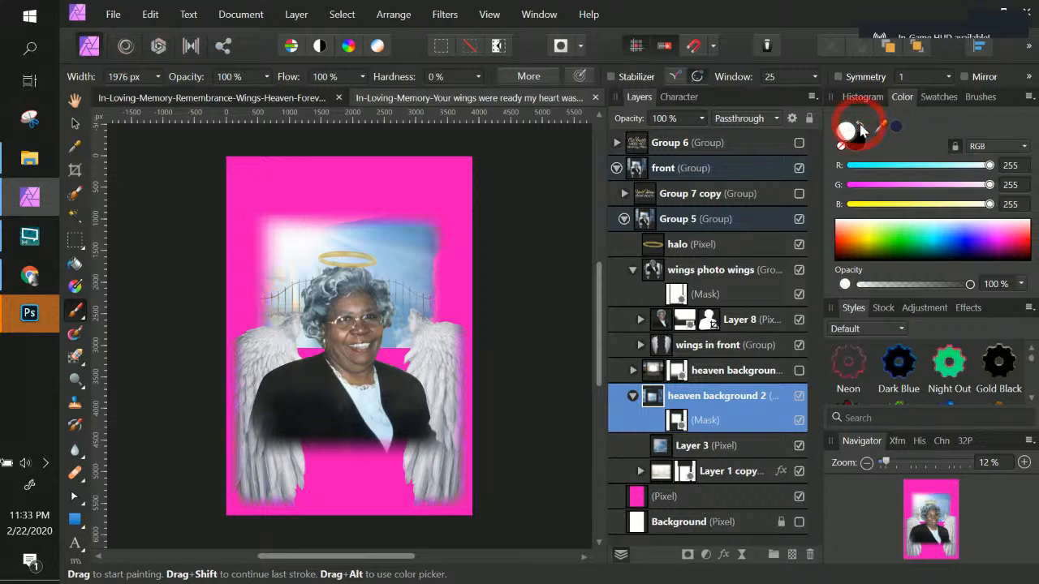
{"action": "mouse_move", "coordinate": [265, 359]}
{"action": "left_mouse_down"}
{"action": "mouse_move", "coordinate": [407, 362]}
{"action": "mouse_move", "coordinate": [309, 371]}
{"action": "left_mouse_up"}
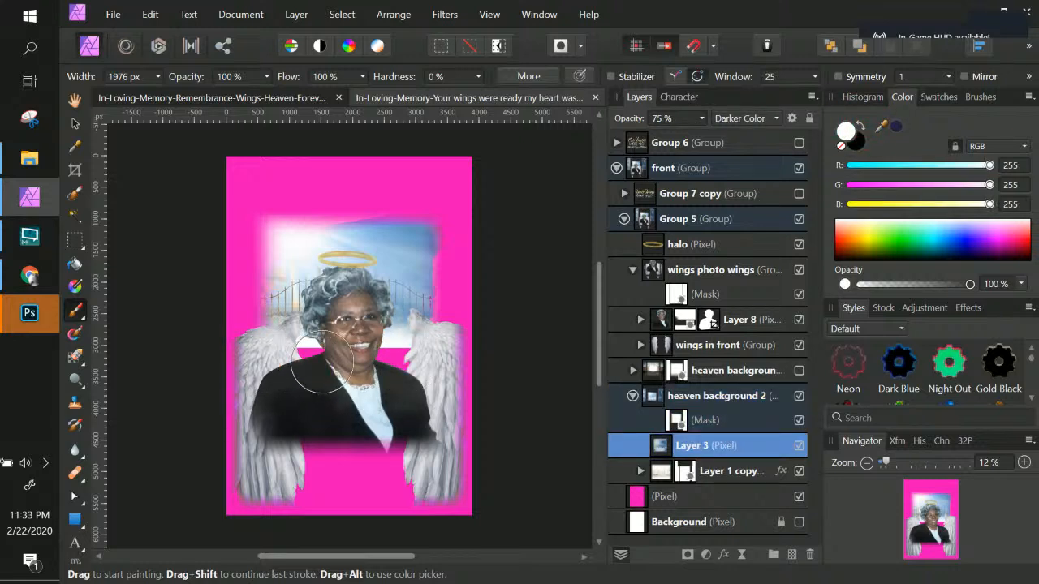
{"action": "key", "text": "ctrl+z"}
{"action": "key", "text": "ctrl+z"}
{"action": "key", "text": "ctrl+z"}
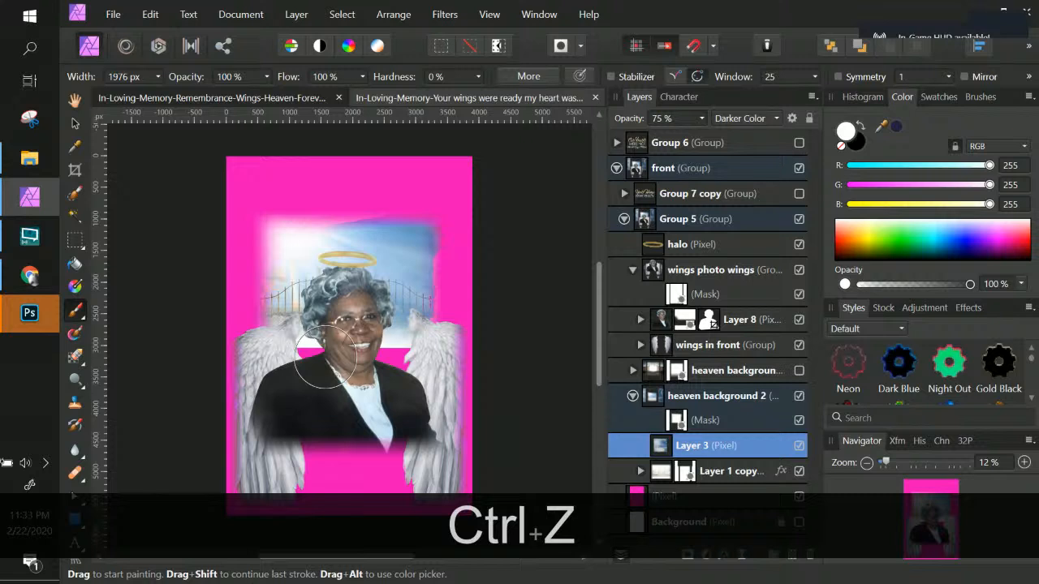
Step: Undo the last action and select the heaven background 2 mask with the Move tool
{"action": "left_click", "coordinate": [686, 427]}
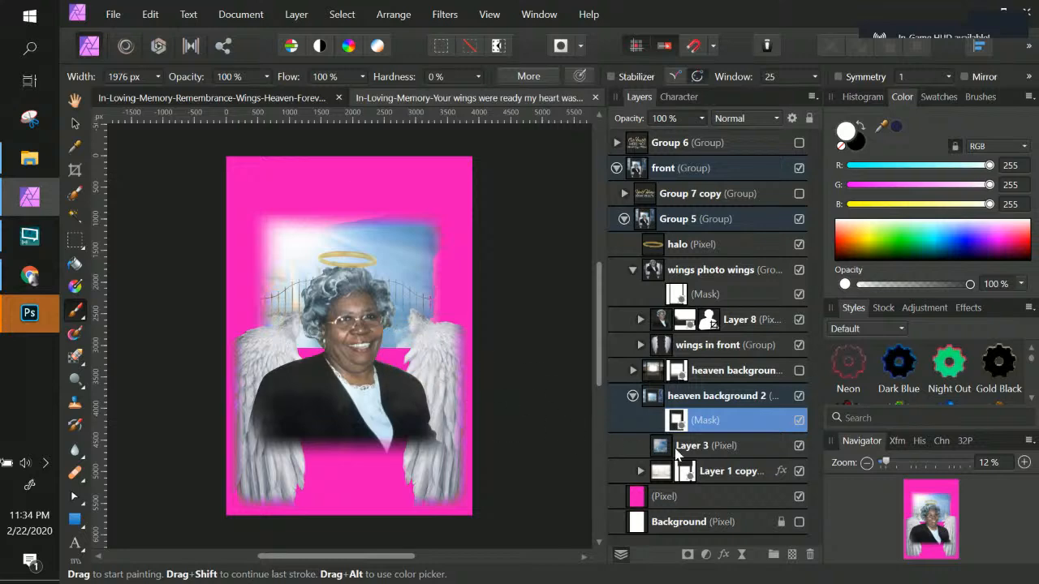
{"action": "left_click", "coordinate": [706, 446]}
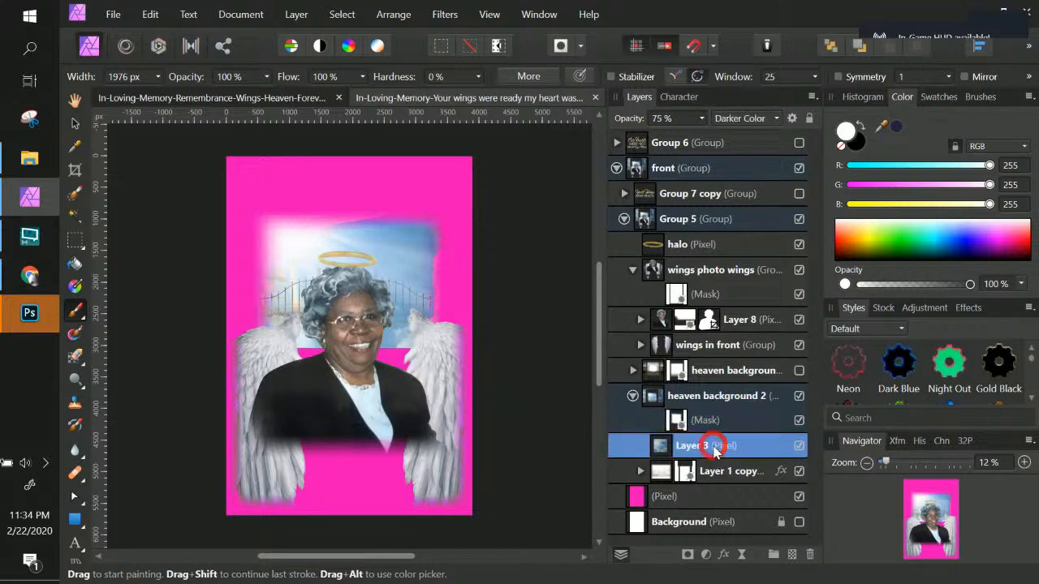
{"action": "key", "text": "ctrl"}
{"action": "key", "text": "ctrl+t"}
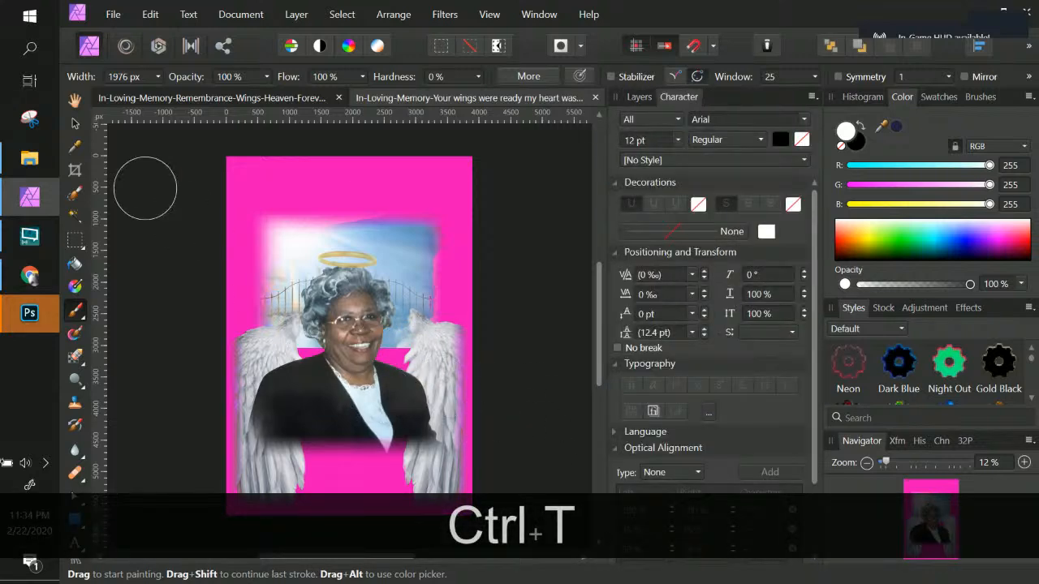
{"action": "key", "text": "ctrl+z"}
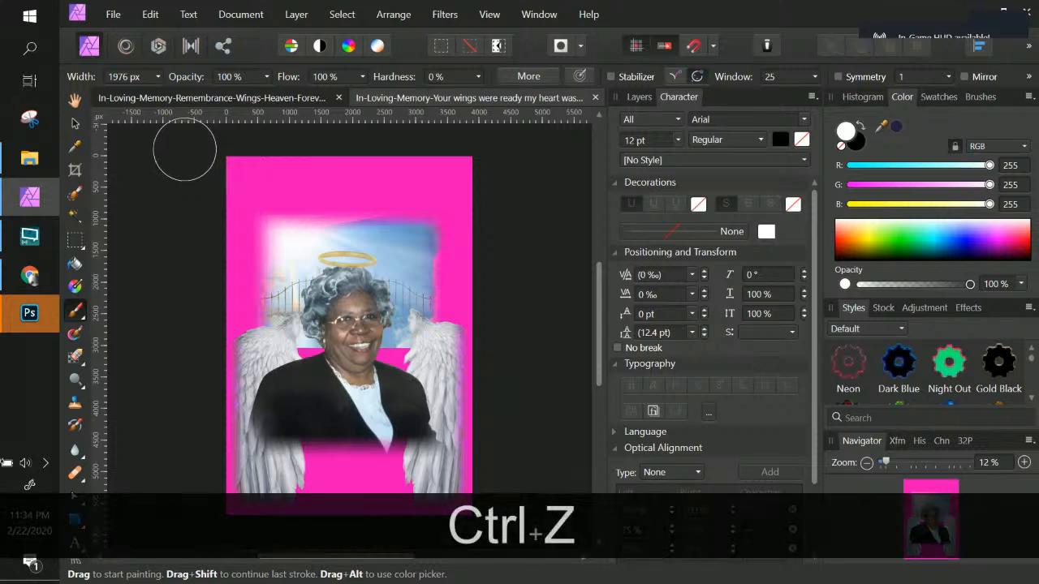
{"action": "left_click", "coordinate": [75, 123]}
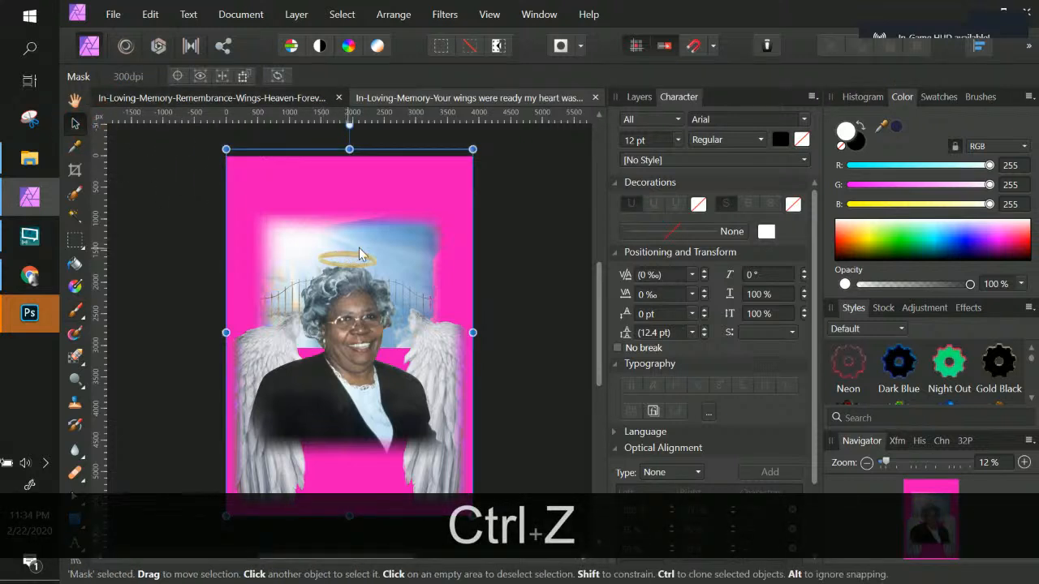
{"action": "left_click", "coordinate": [640, 97]}
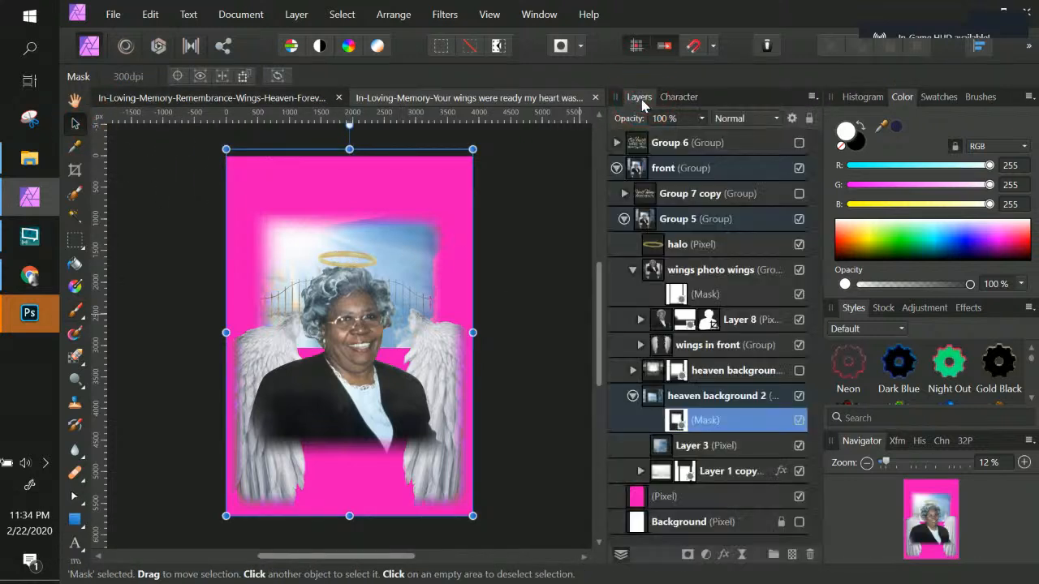
Step: Nudge Layer 3 slightly upward, then paint a white dab on the heaven background 2 mask beside the portrait
{"action": "left_click", "coordinate": [703, 461]}
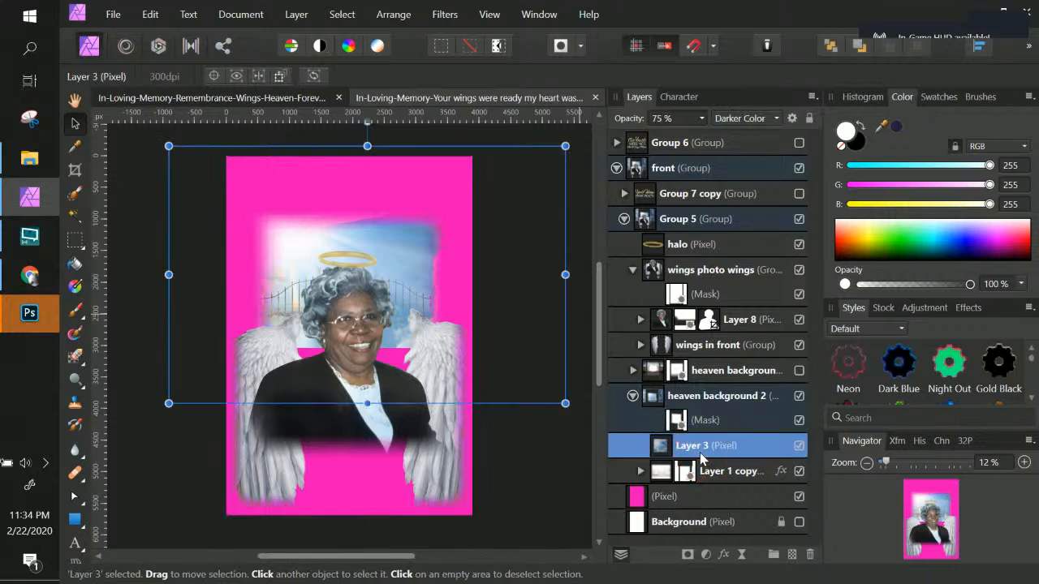
{"action": "left_click_drag", "start_coordinate": [372, 421], "coordinate": [372, 404]}
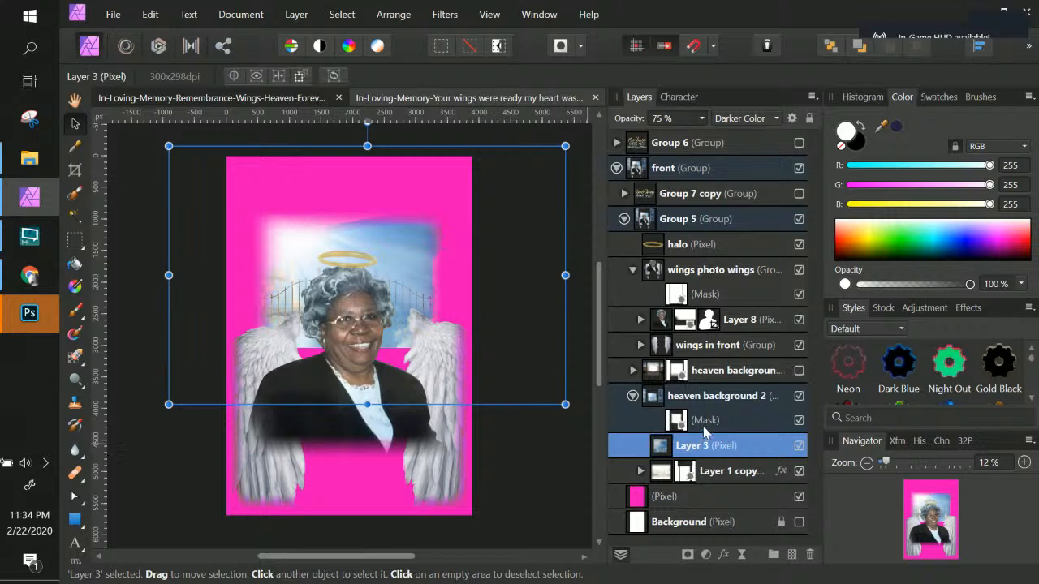
{"action": "left_click", "coordinate": [706, 429]}
{"action": "left_click", "coordinate": [675, 420]}
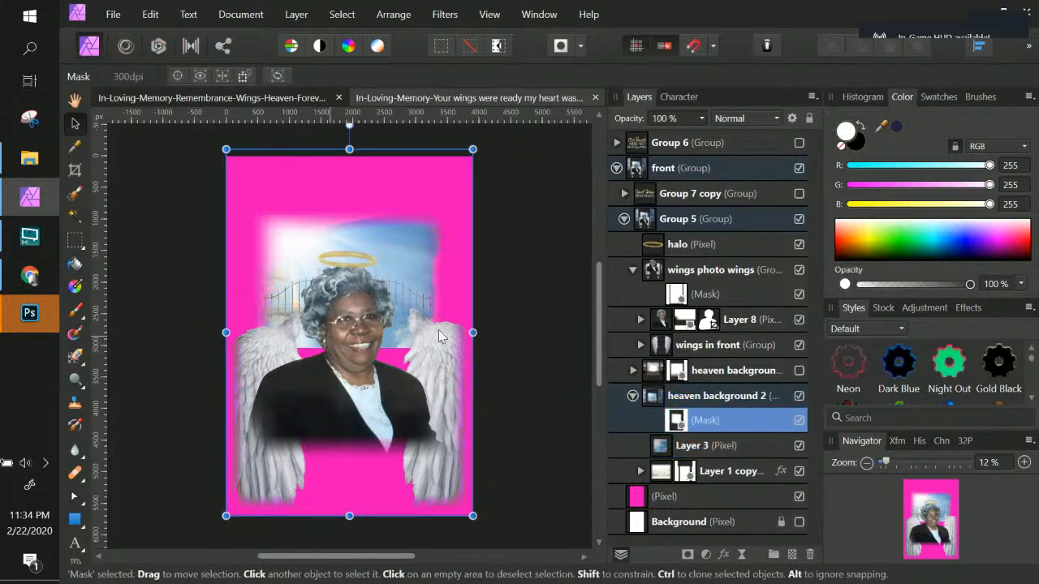
{"action": "left_click", "coordinate": [75, 311]}
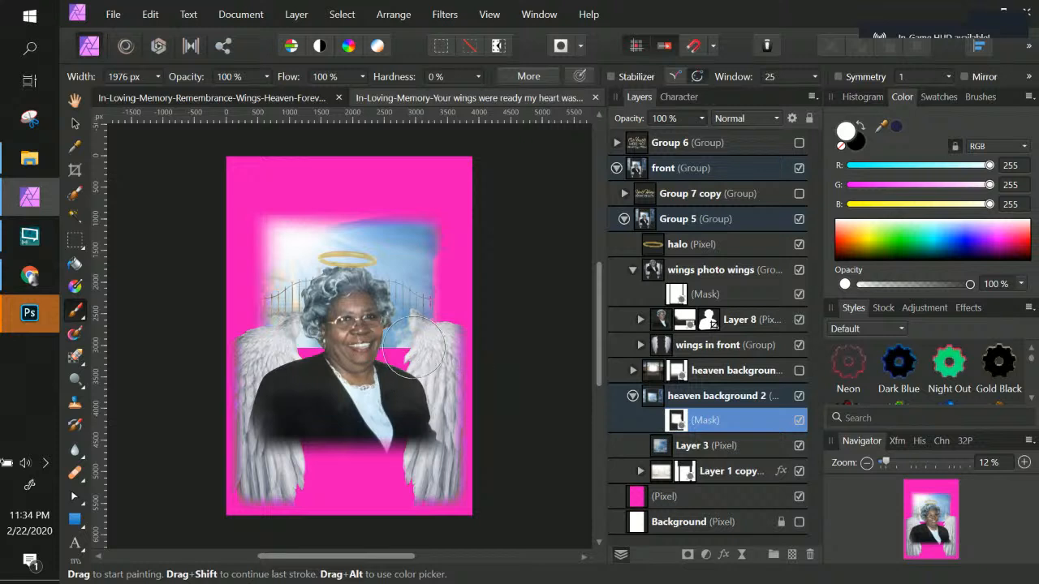
{"action": "left_click", "coordinate": [324, 354]}
Step: Toggle the visibility of Layer 1 copy off and on to compare the background
{"action": "left_click", "coordinate": [743, 473]}
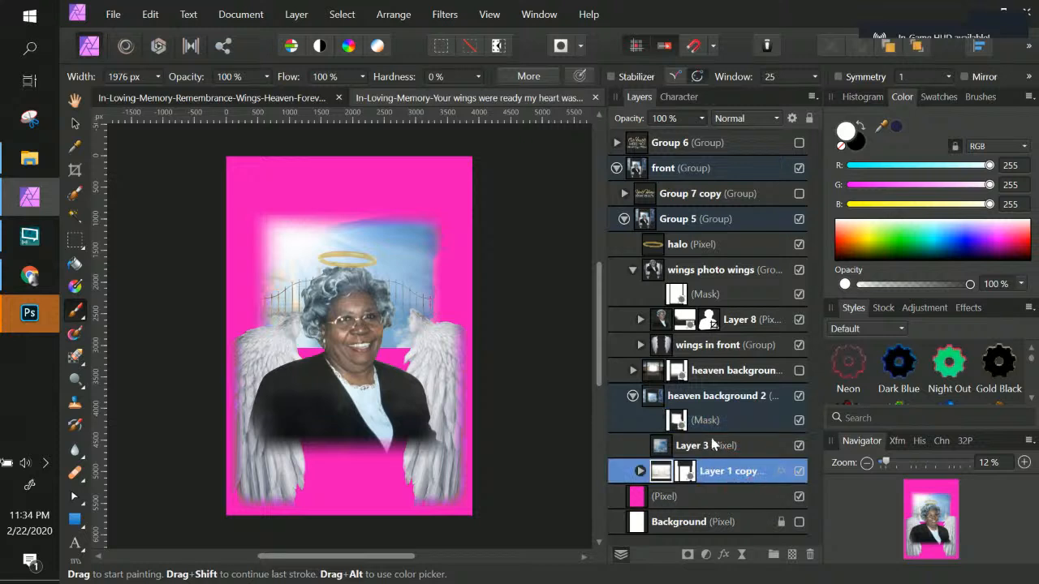
{"action": "left_click", "coordinate": [717, 445]}
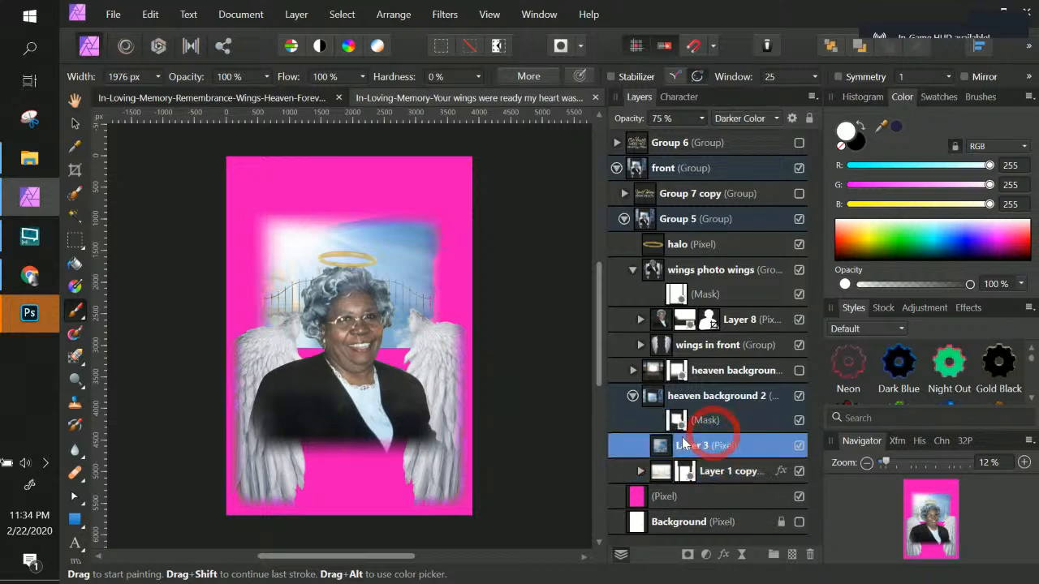
{"action": "left_click", "coordinate": [800, 474]}
{"action": "left_click", "coordinate": [800, 472]}
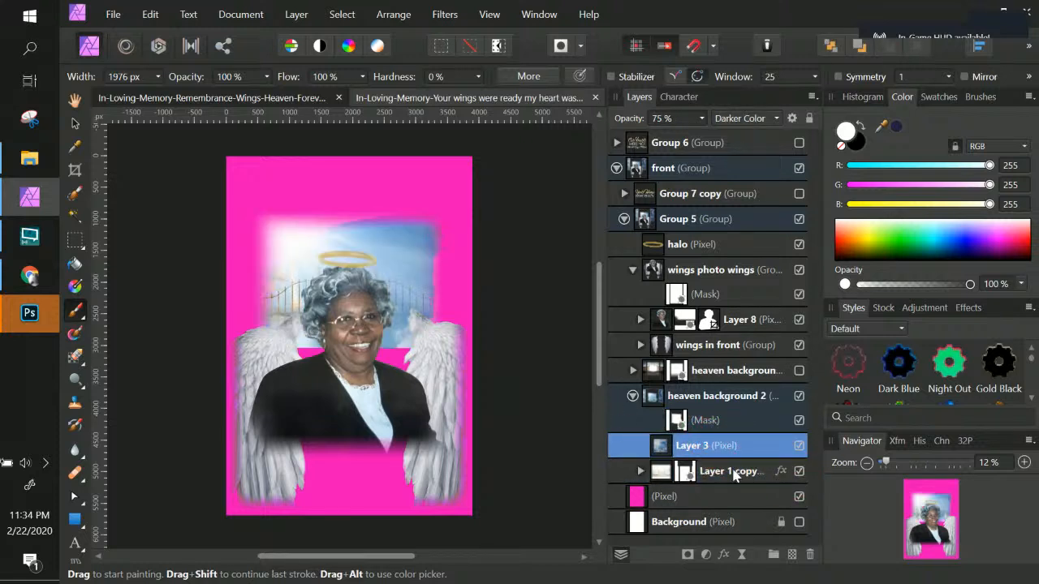
{"action": "left_click", "coordinate": [743, 475]}
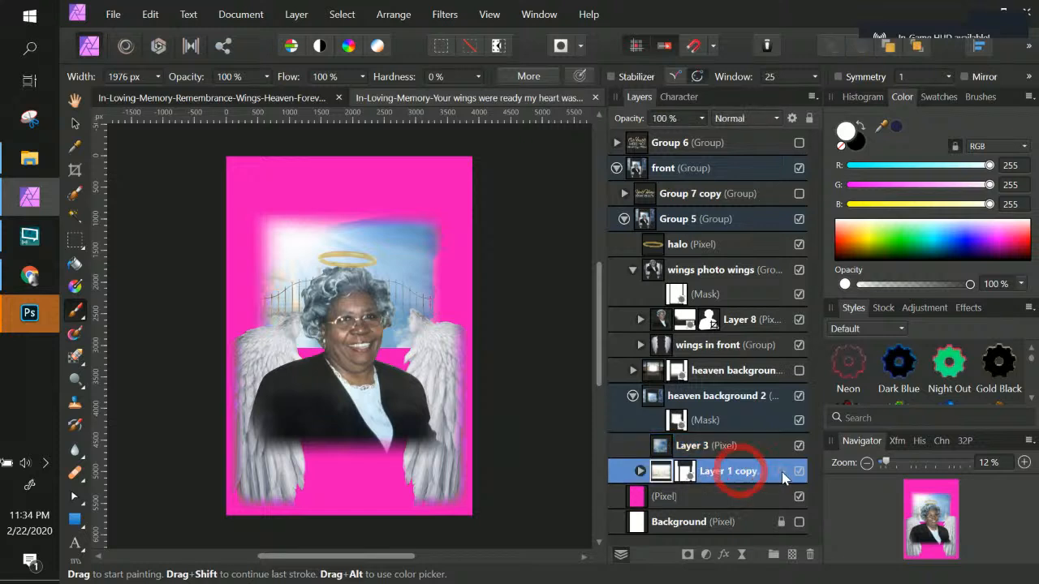
Step: Expand Layer 1 copy, hide its mask, and delete that mask
{"action": "left_click", "coordinate": [640, 471]}
{"action": "scroll", "coordinate": [707, 470], "scroll_direction": "down", "scroll_amount": 1}
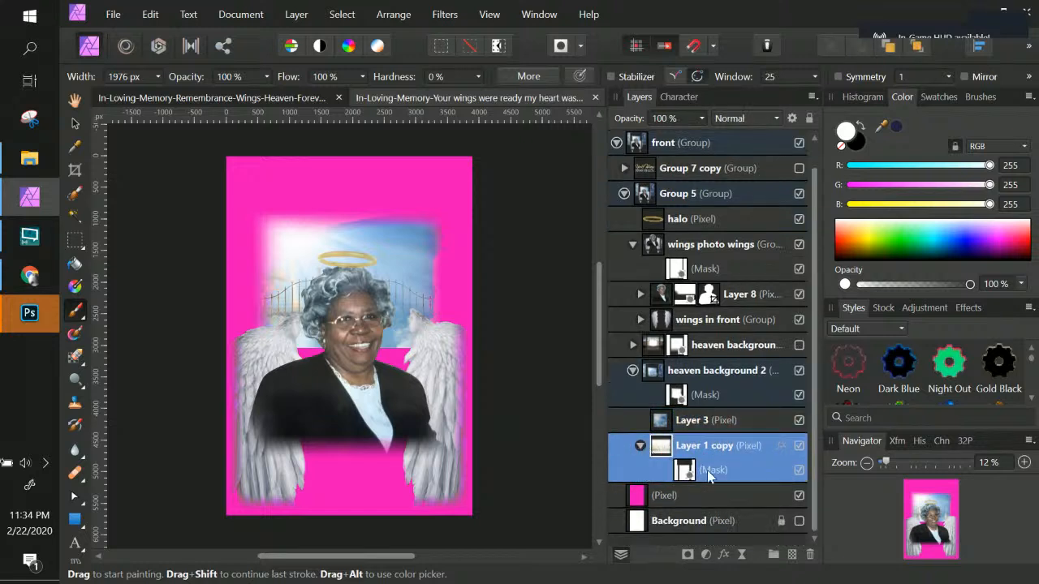
{"action": "left_click", "coordinate": [714, 467]}
{"action": "left_click", "coordinate": [742, 473]}
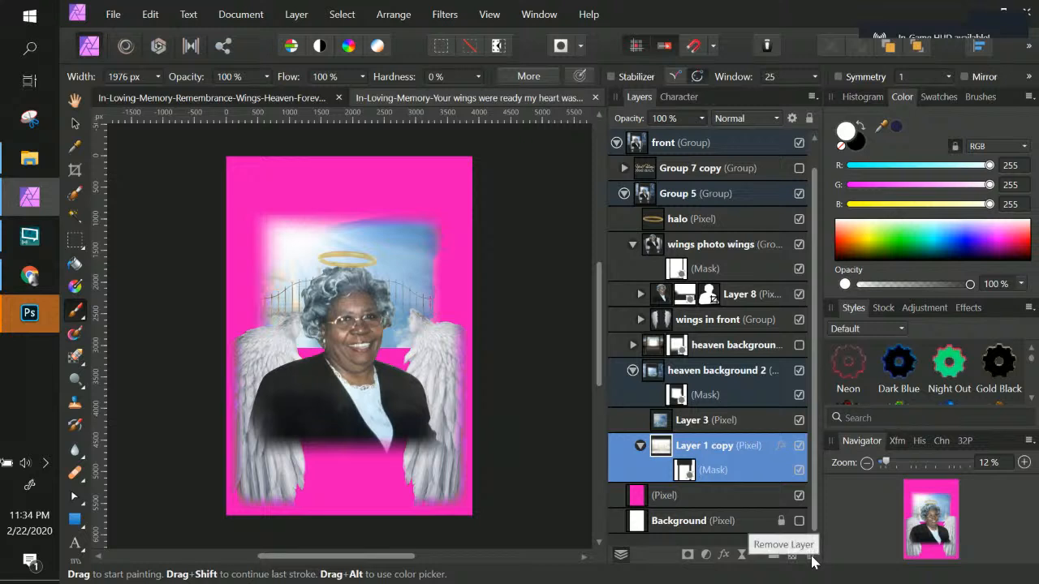
{"action": "left_click", "coordinate": [695, 474]}
{"action": "left_click", "coordinate": [798, 470]}
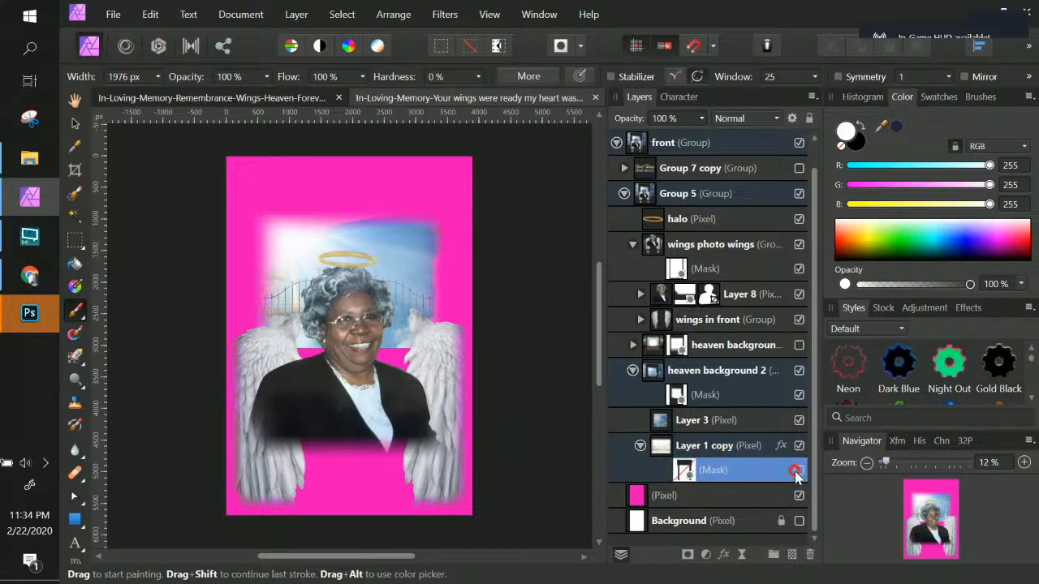
{"action": "left_click", "coordinate": [798, 474]}
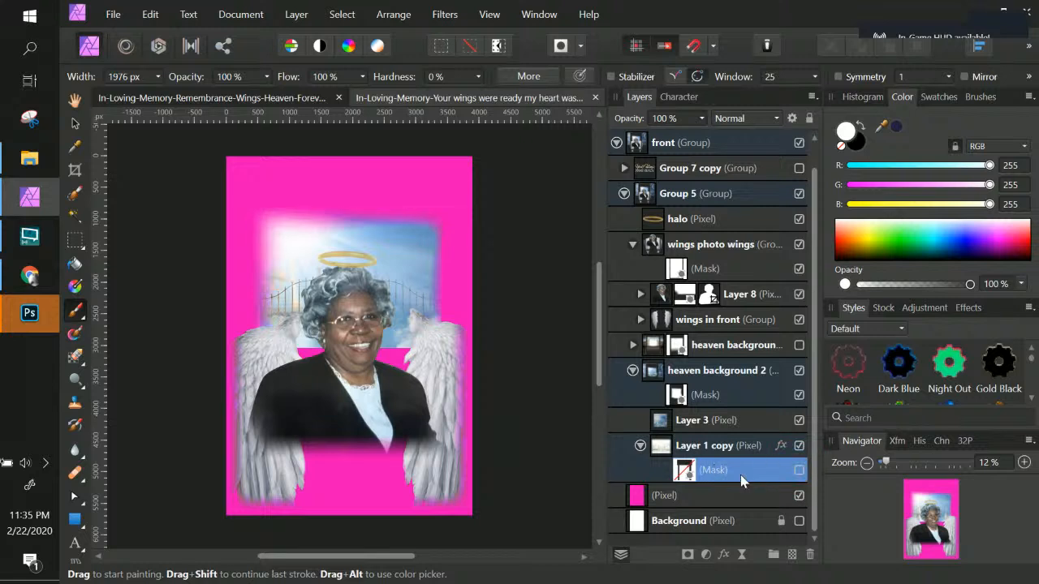
{"action": "left_click", "coordinate": [810, 555]}
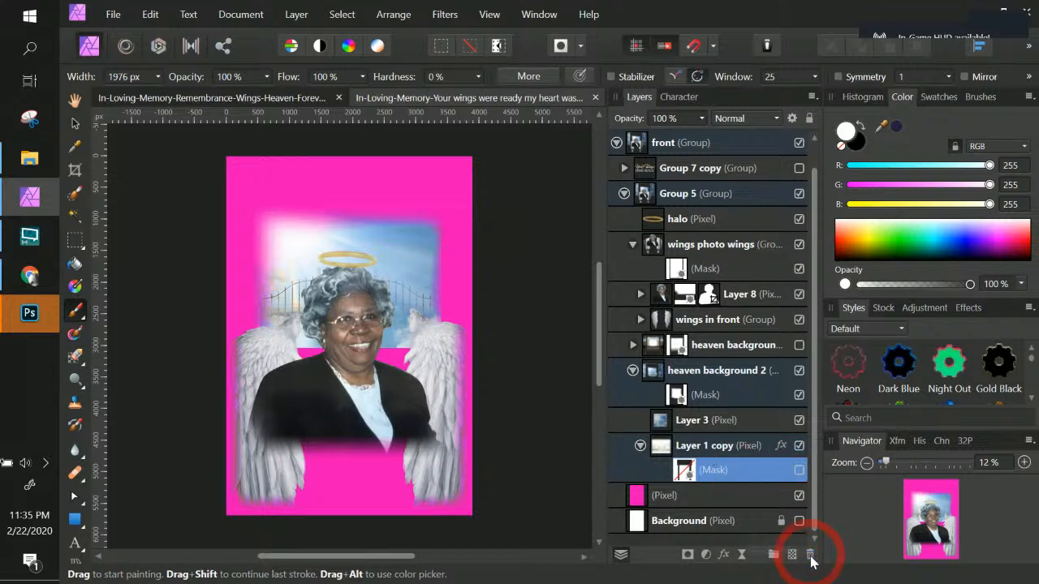
Step: Inspect the layer effects applied to Layer 1 copy
{"action": "double_click", "coordinate": [703, 472]}
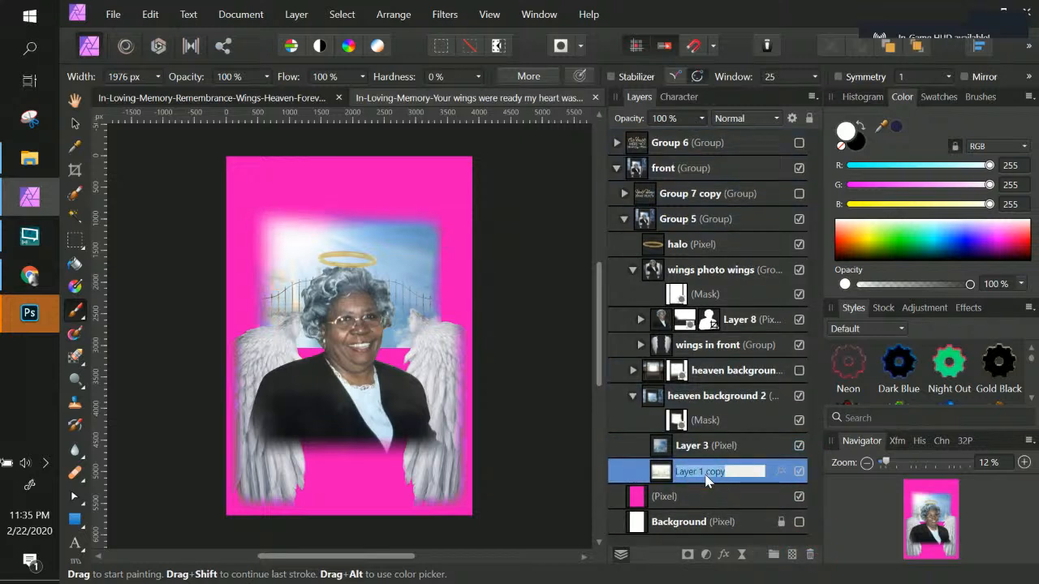
{"action": "left_click", "coordinate": [656, 475]}
{"action": "mouse_move", "coordinate": [661, 478]}
{"action": "left_mouse_down"}
{"action": "mouse_move", "coordinate": [647, 391]}
{"action": "mouse_move", "coordinate": [651, 471]}
{"action": "left_mouse_up"}
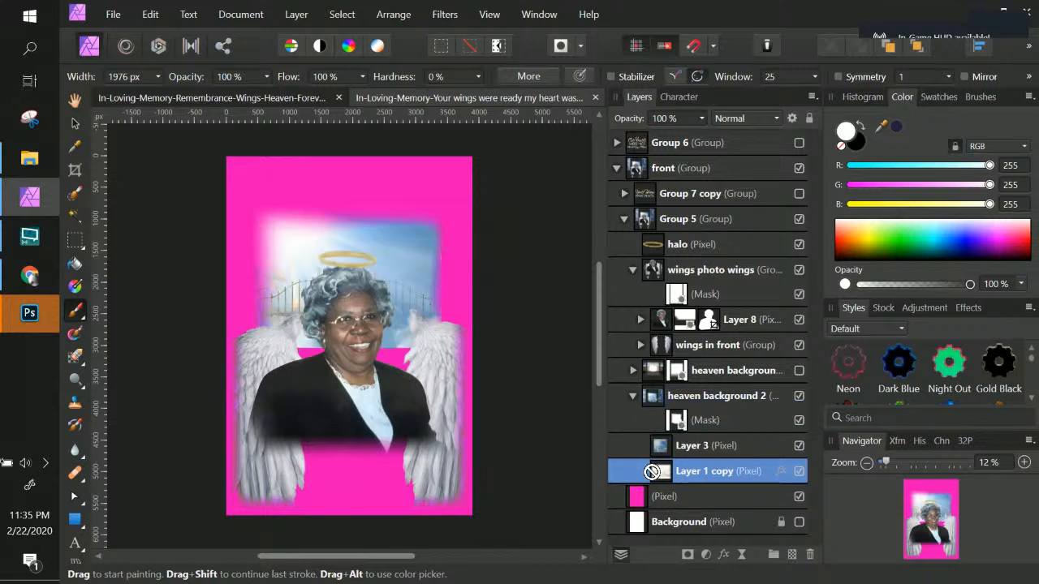
{"action": "double_click", "coordinate": [703, 472]}
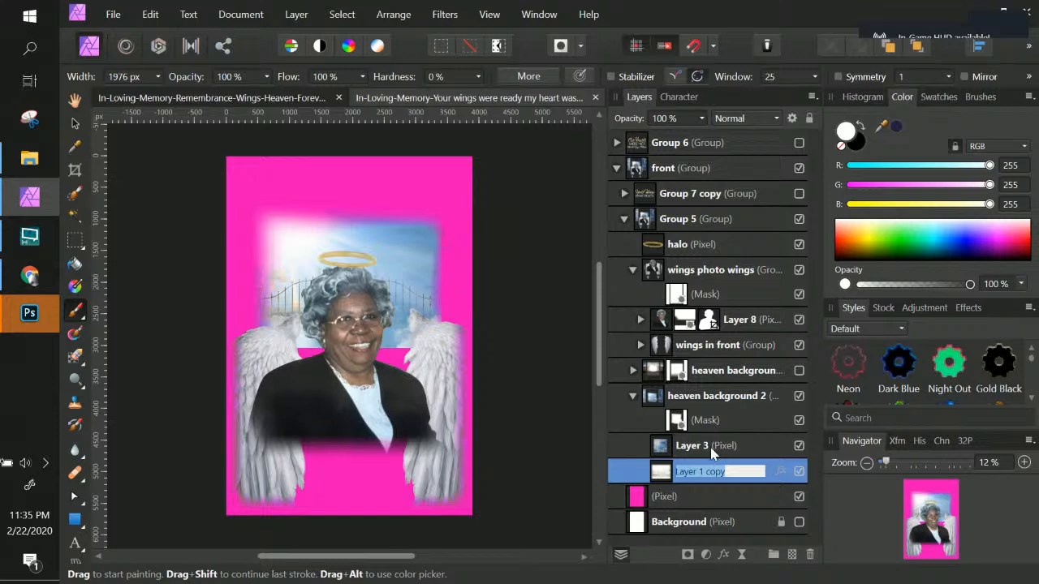
{"action": "left_click", "coordinate": [780, 471]}
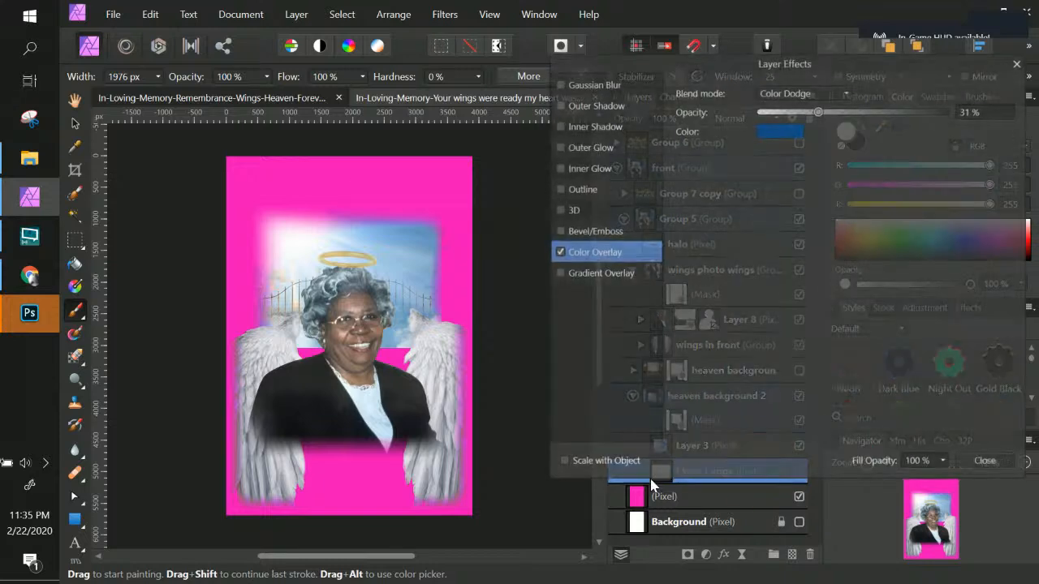
{"action": "left_click", "coordinate": [984, 464]}
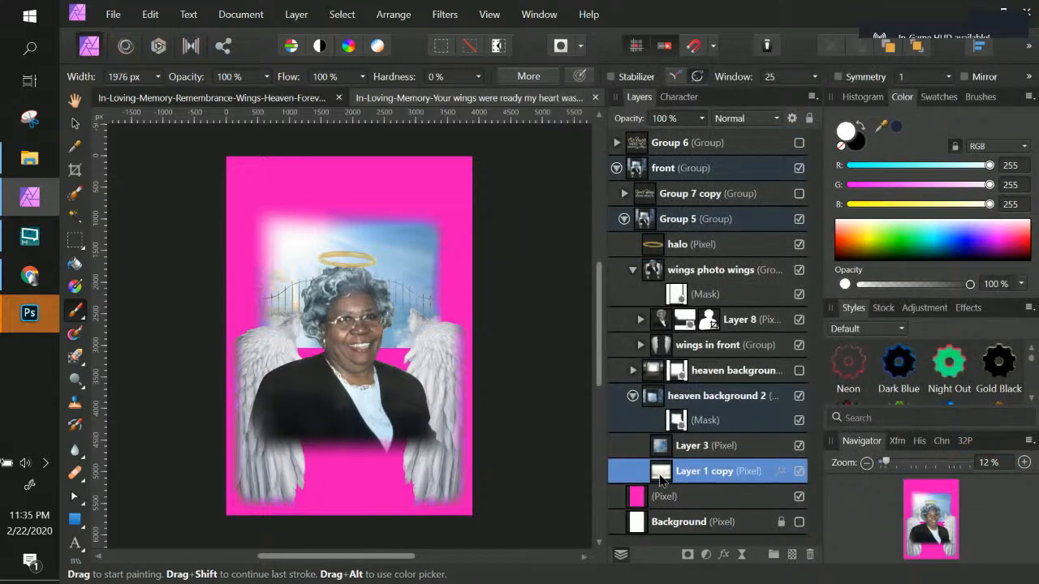
Step: Stretch Layer 1 copy slightly wider and taller at its upper corners with the Move tool
{"action": "key", "text": "ctrl+t"}
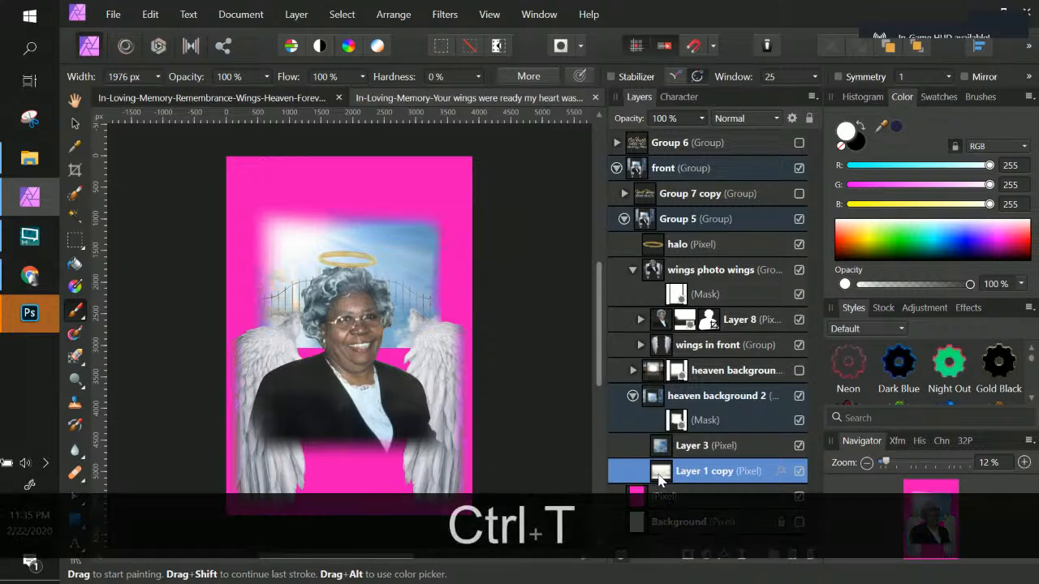
{"action": "key", "text": "t"}
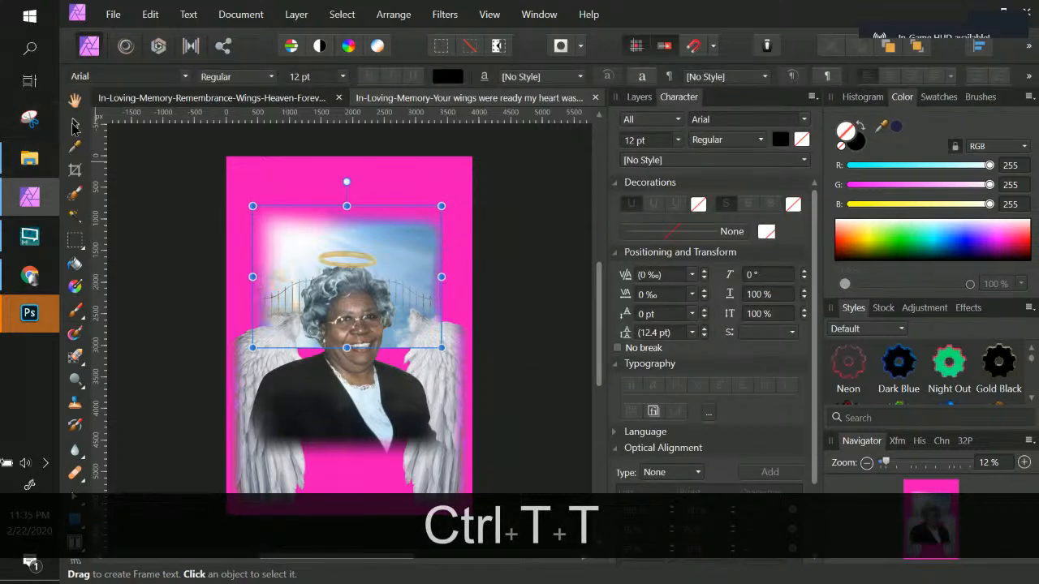
{"action": "left_click", "coordinate": [75, 123]}
{"action": "mouse_move", "coordinate": [440, 206]}
{"action": "left_mouse_down"}
{"action": "mouse_move", "coordinate": [473, 191]}
{"action": "mouse_move", "coordinate": [478, 176]}
{"action": "mouse_move", "coordinate": [443, 210]}
{"action": "mouse_move", "coordinate": [455, 195]}
{"action": "left_mouse_up"}
{"action": "left_click_drag", "start_coordinate": [251, 194], "coordinate": [243, 195]}
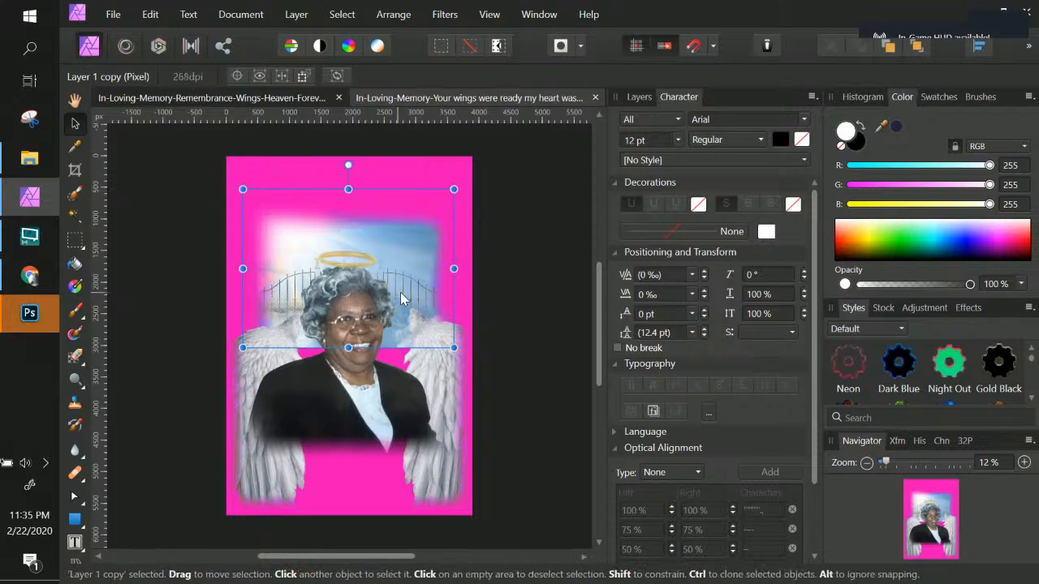
{"action": "key", "text": "Return"}
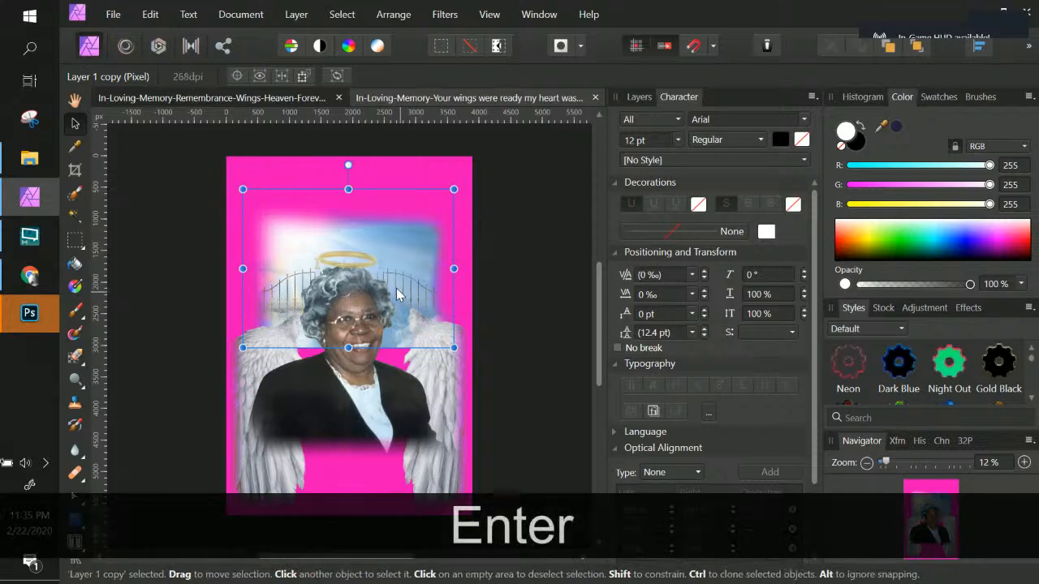
Step: Nest Layer 3 inside Layer 1 copy within the heaven background 2 group
{"action": "left_click", "coordinate": [639, 97]}
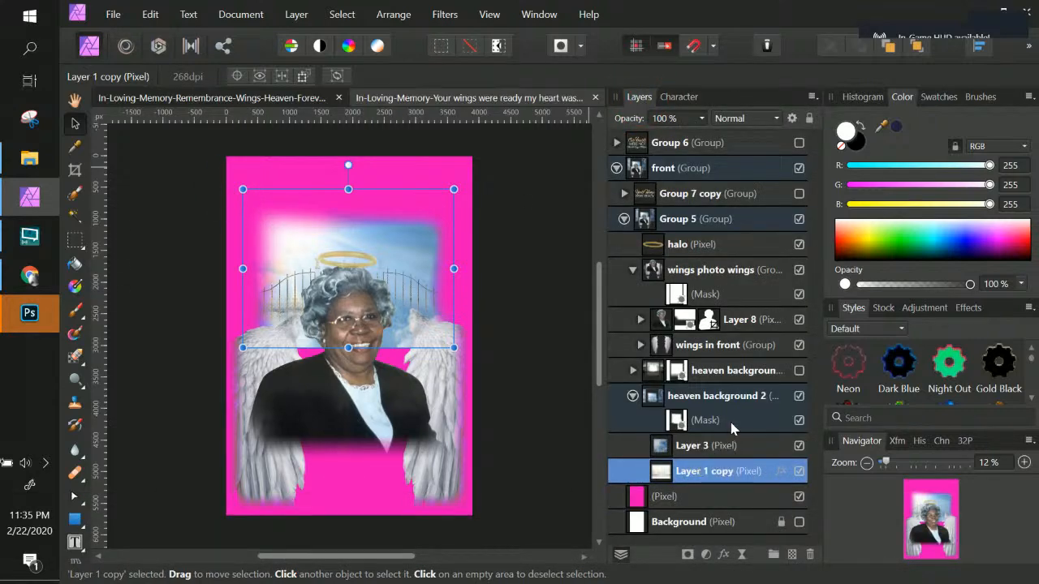
{"action": "left_click", "coordinate": [731, 422]}
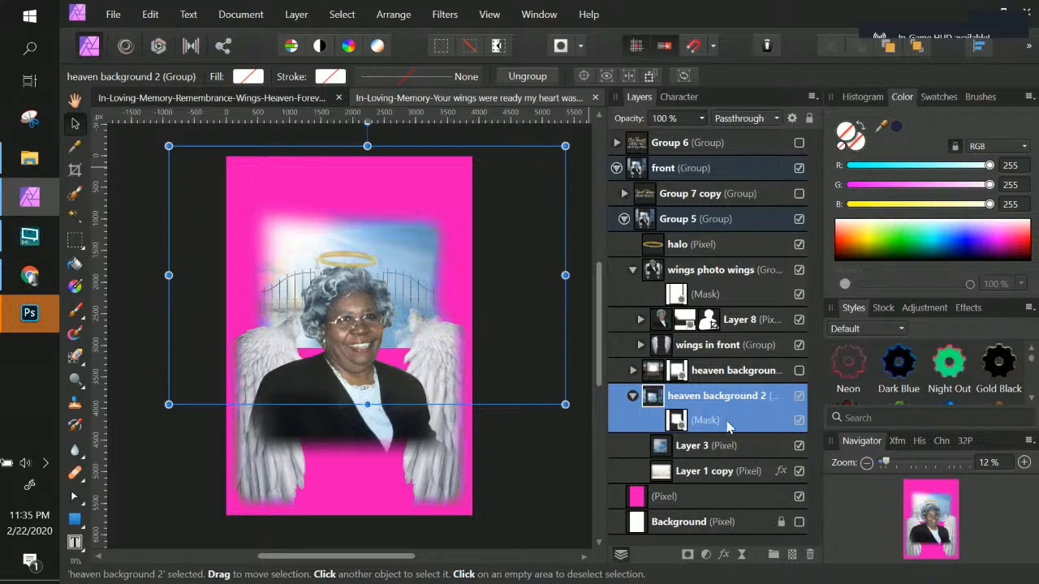
{"action": "left_click_drag", "start_coordinate": [708, 452], "coordinate": [684, 480]}
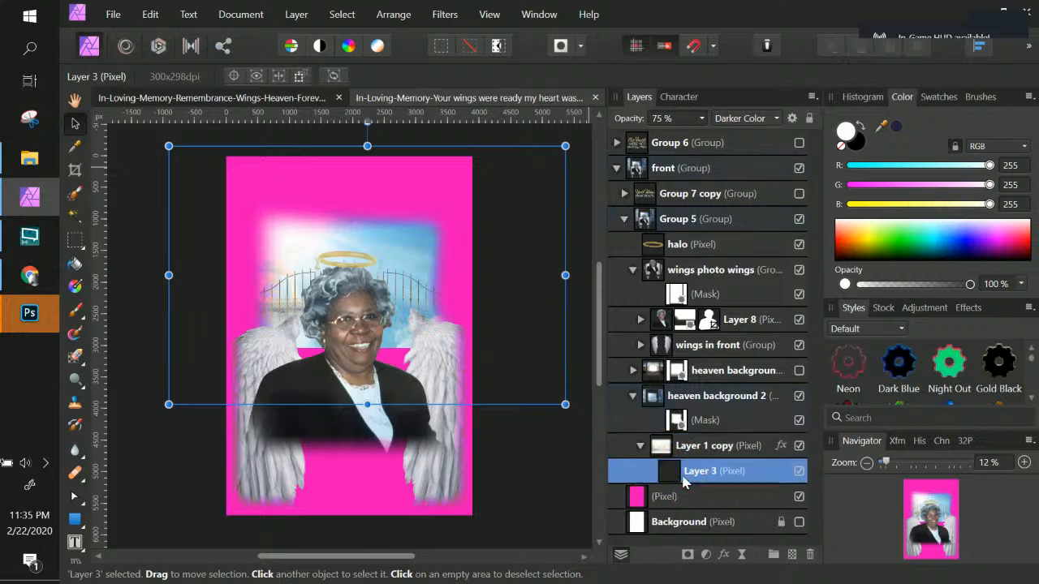
Step: Select the heaven background 2 group's mask and delete it
{"action": "left_click", "coordinate": [712, 421]}
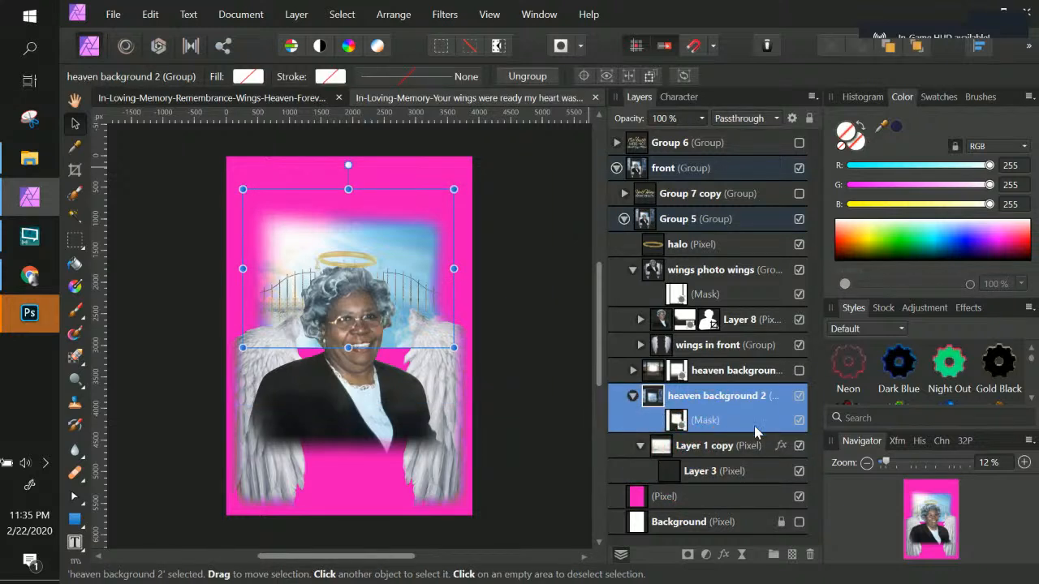
{"action": "left_click", "coordinate": [676, 422]}
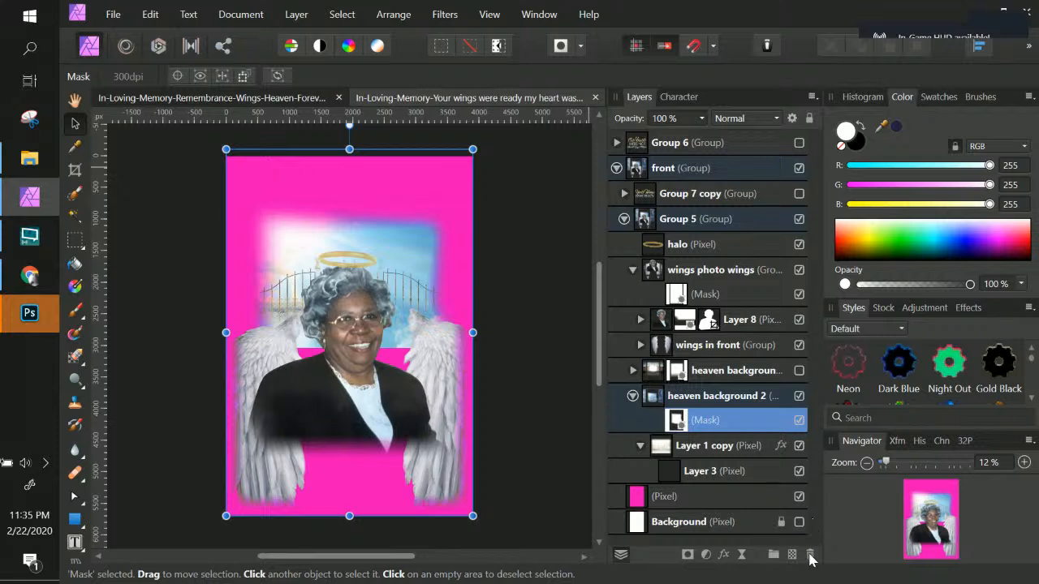
{"action": "left_click", "coordinate": [810, 555]}
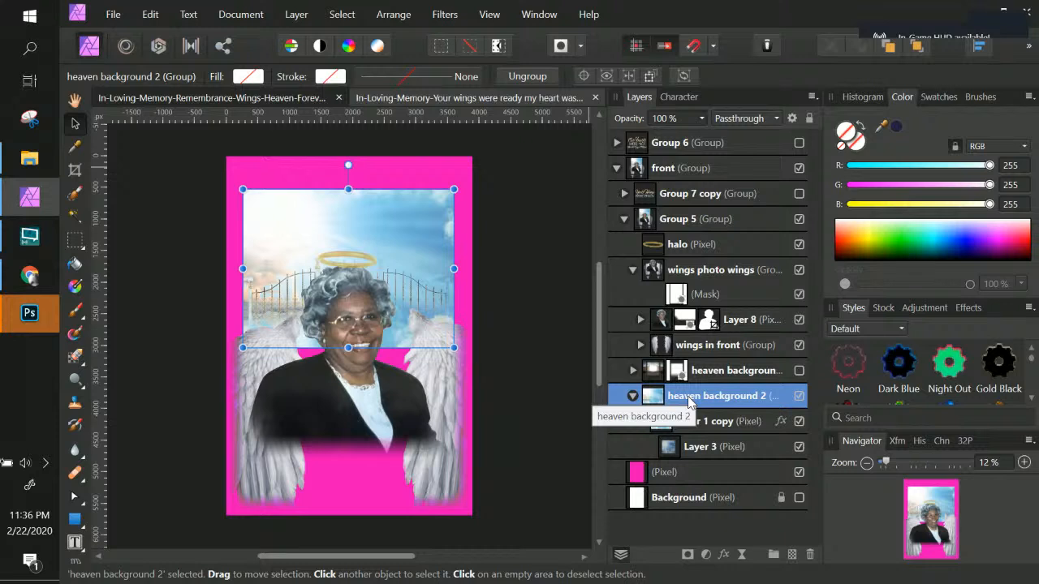
Step: Move Layer 3 out of Layer 1 copy so it sits below it inside heaven background 2
{"action": "left_click", "coordinate": [728, 428]}
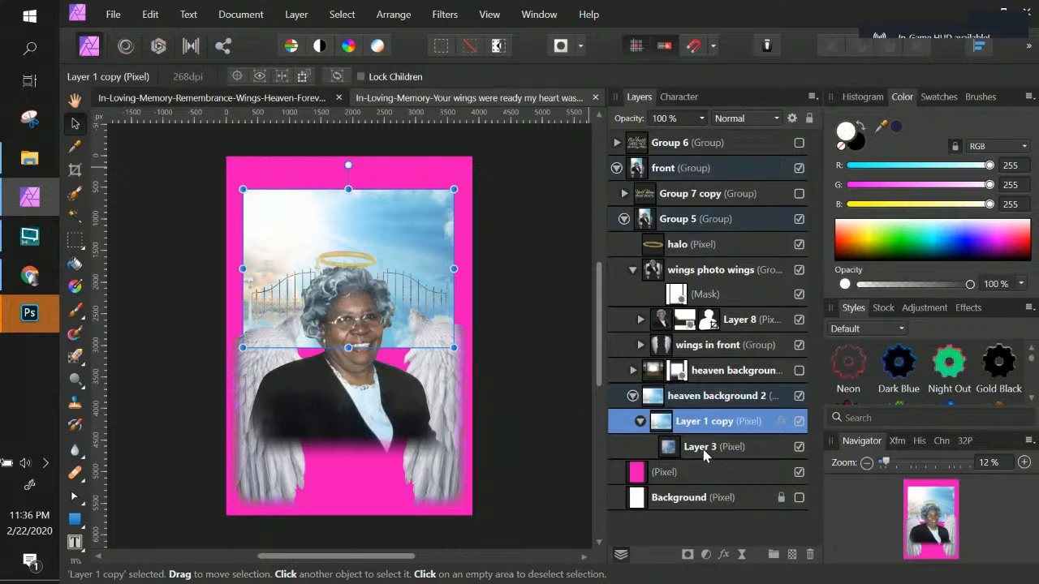
{"action": "left_click", "coordinate": [704, 453]}
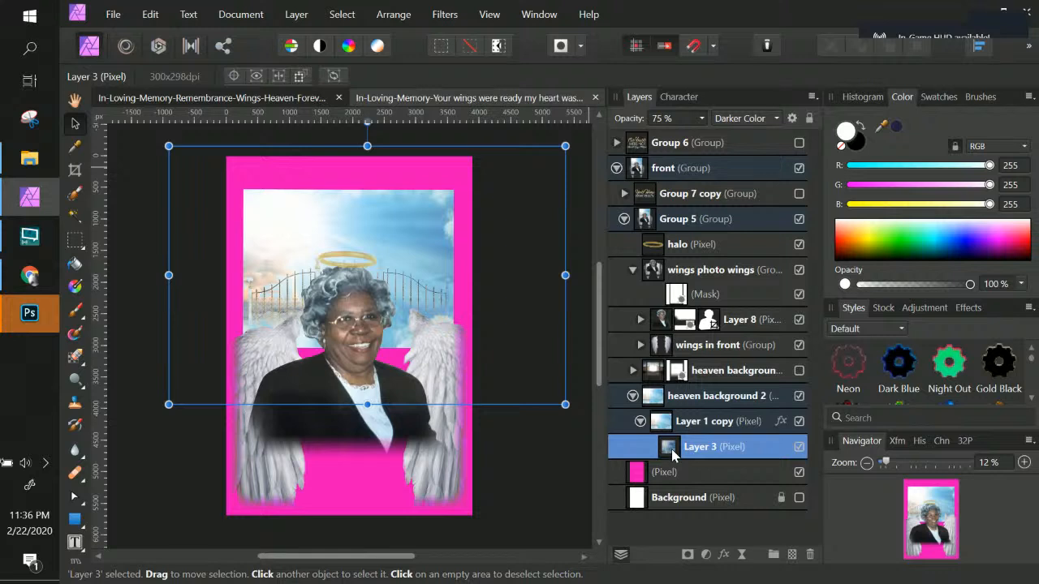
{"action": "left_click", "coordinate": [640, 421]}
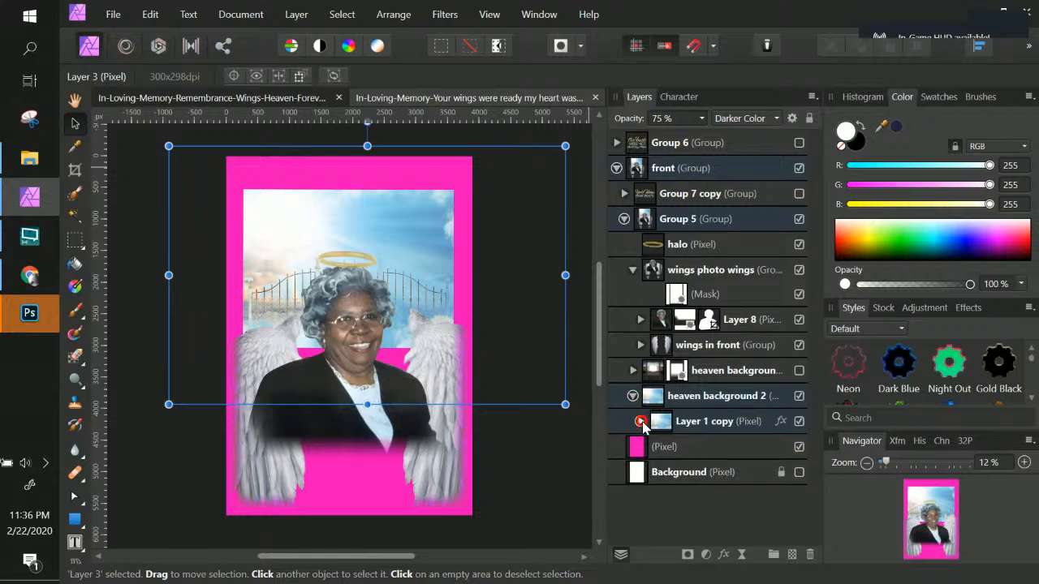
{"action": "left_click", "coordinate": [640, 421]}
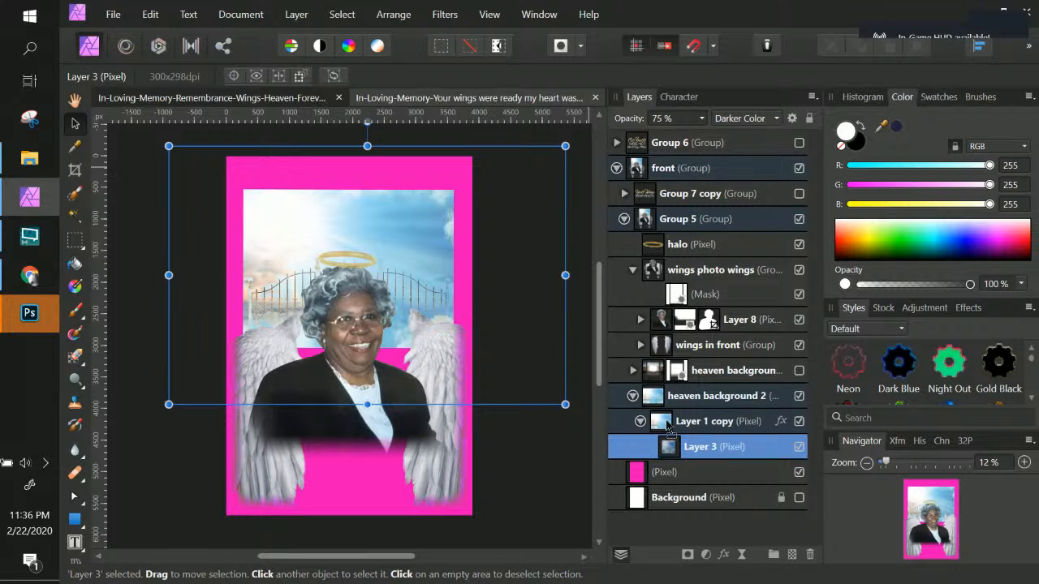
{"action": "left_click_drag", "start_coordinate": [667, 422], "coordinate": [631, 406]}
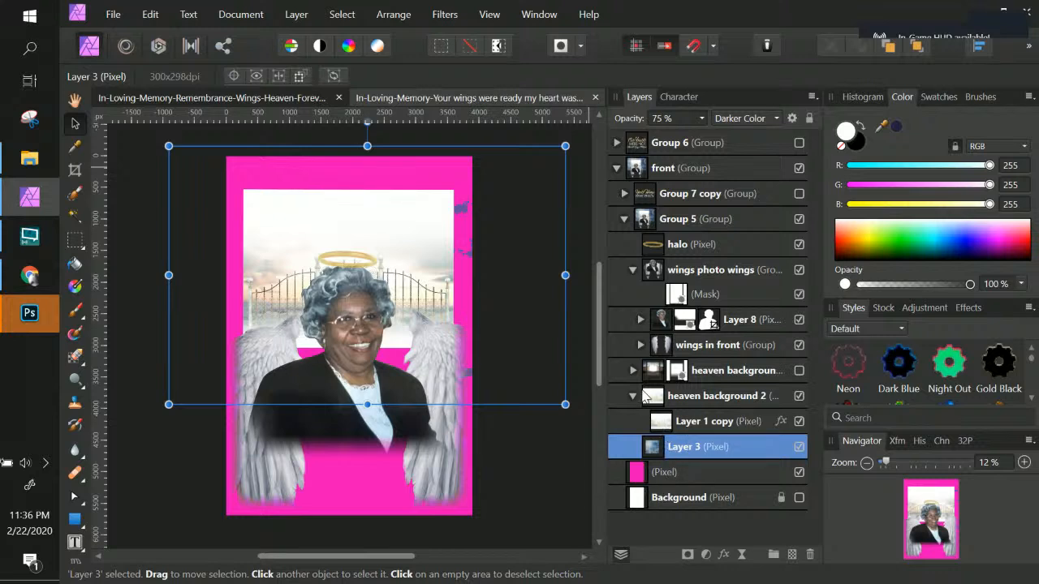
Step: Try to drag Layer 3 above the heaven background 2 group
{"action": "left_click", "coordinate": [657, 448]}
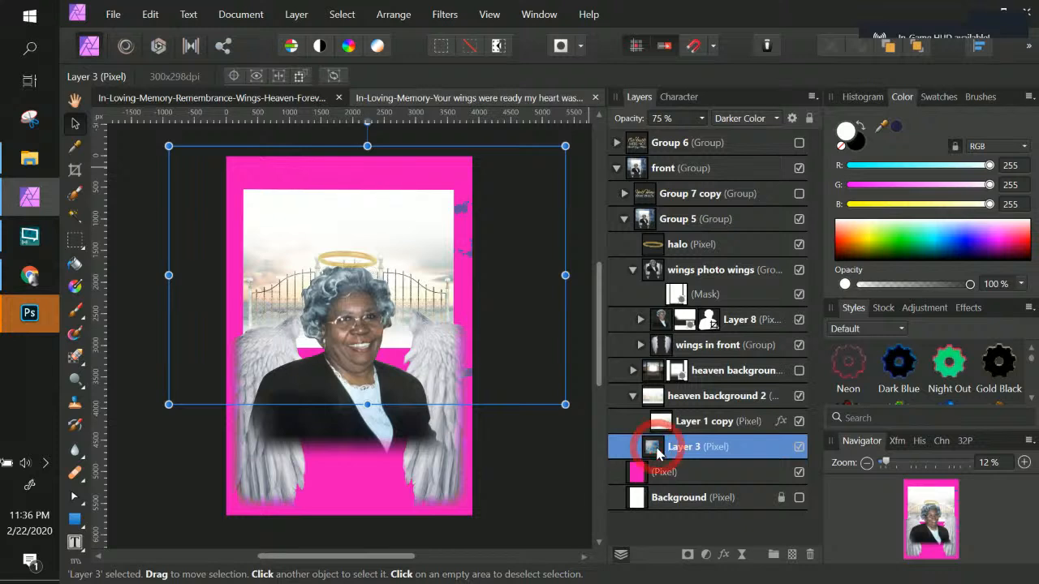
{"action": "left_click", "coordinate": [799, 448]}
{"action": "left_click", "coordinate": [753, 447]}
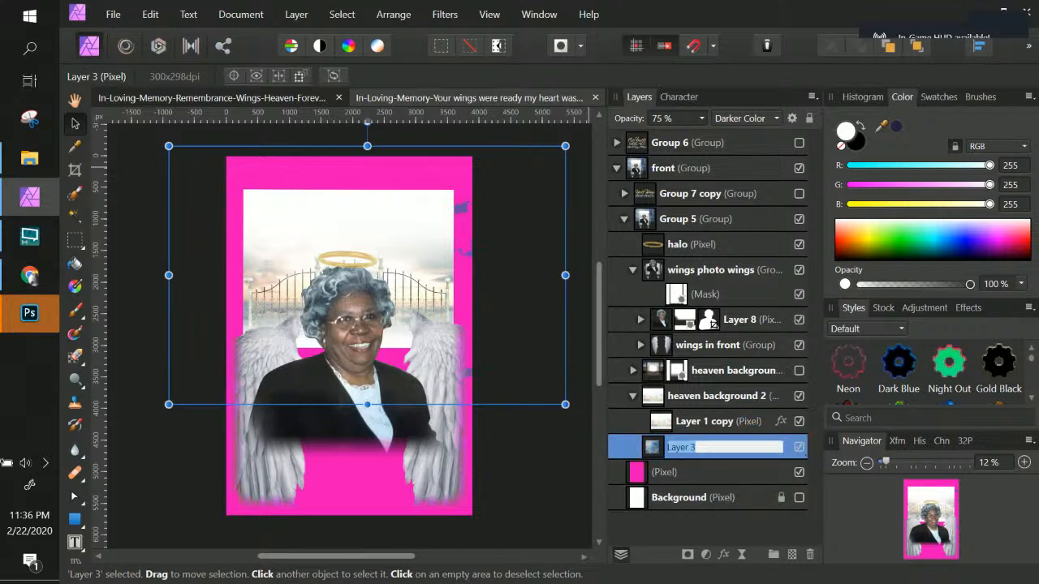
{"action": "left_click", "coordinate": [649, 453]}
{"action": "left_click_drag", "start_coordinate": [650, 438], "coordinate": [635, 389]}
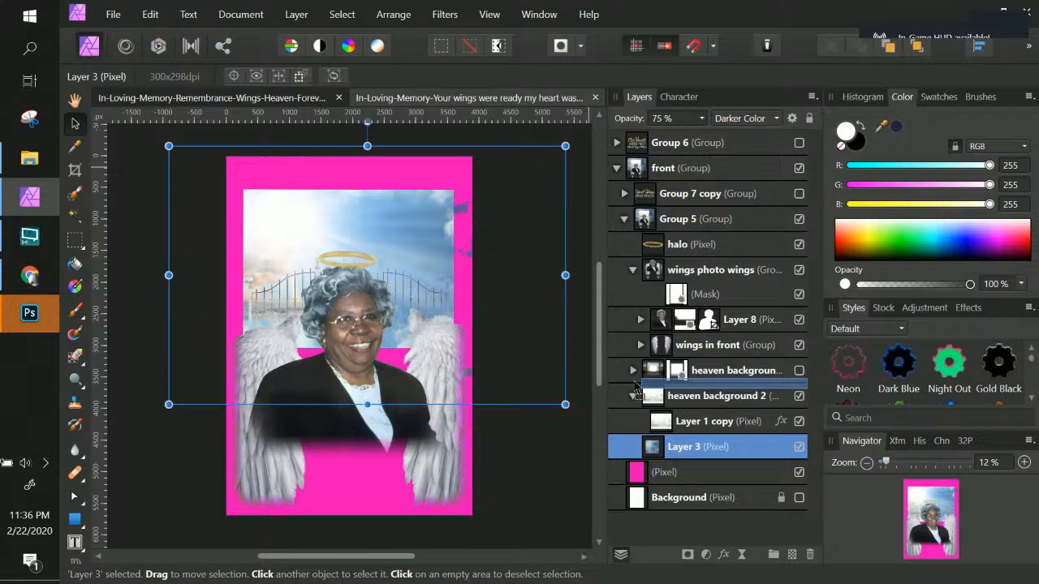
{"action": "left_click_drag", "start_coordinate": [636, 389], "coordinate": [637, 393]}
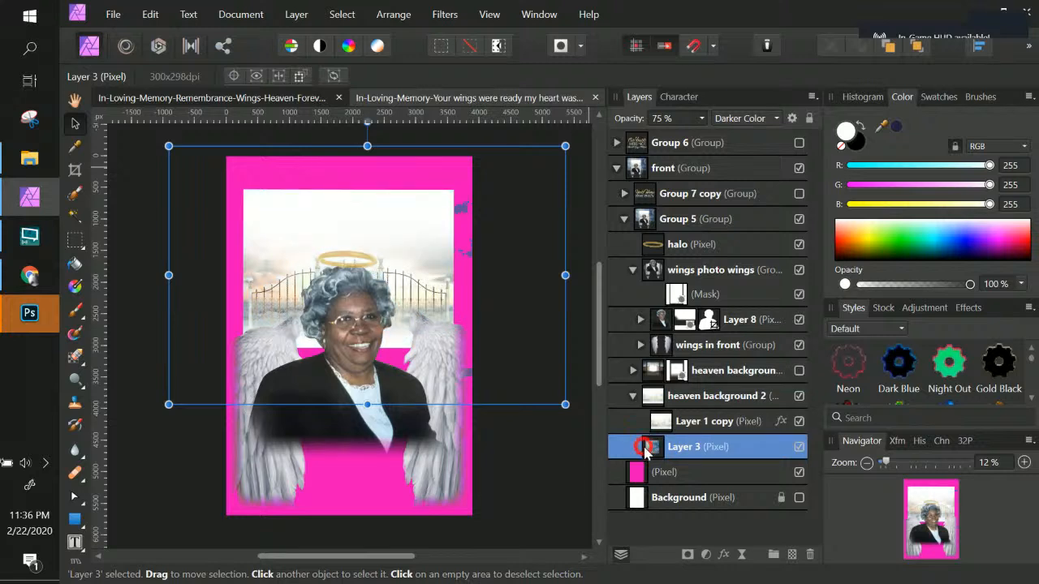
Step: Set Layer 3's opacity to 100% and its blend mode to Normal
{"action": "left_click", "coordinate": [703, 119]}
{"action": "left_click_drag", "start_coordinate": [710, 138], "coordinate": [763, 139]}
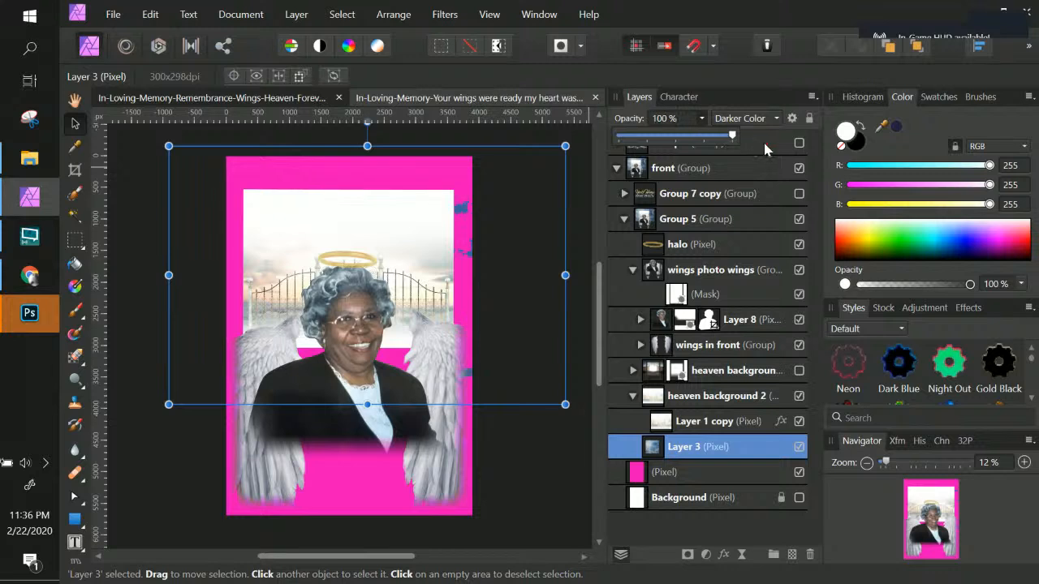
{"action": "left_click", "coordinate": [766, 123]}
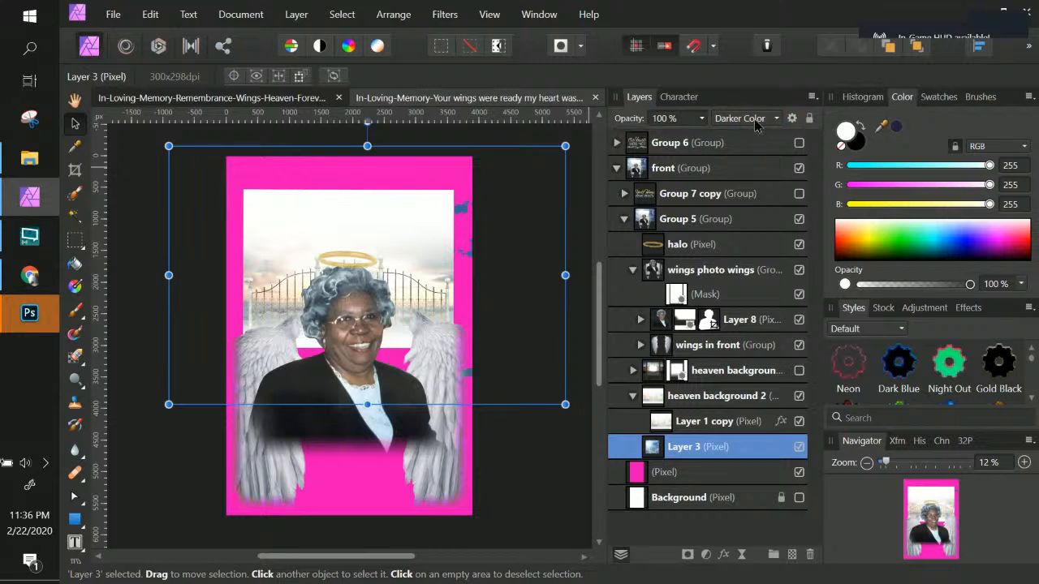
{"action": "left_click", "coordinate": [755, 119]}
{"action": "scroll", "coordinate": [775, 142], "scroll_direction": "up", "scroll_amount": 2}
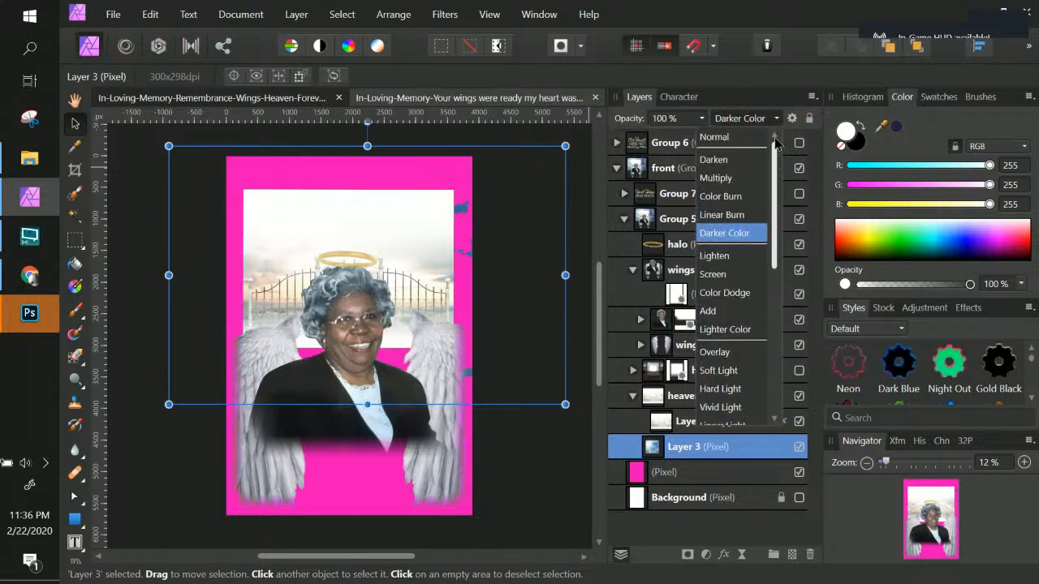
{"action": "left_click", "coordinate": [718, 138]}
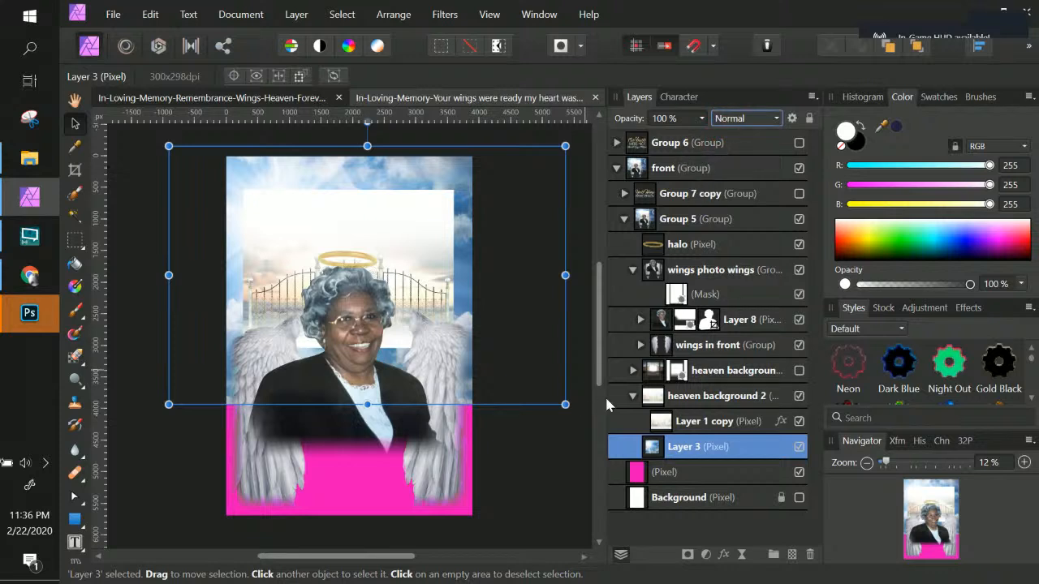
Step: Add a mask to Layer 1 copy inside the heaven background 2 group
{"action": "left_click", "coordinate": [702, 398]}
{"action": "left_click", "coordinate": [698, 422]}
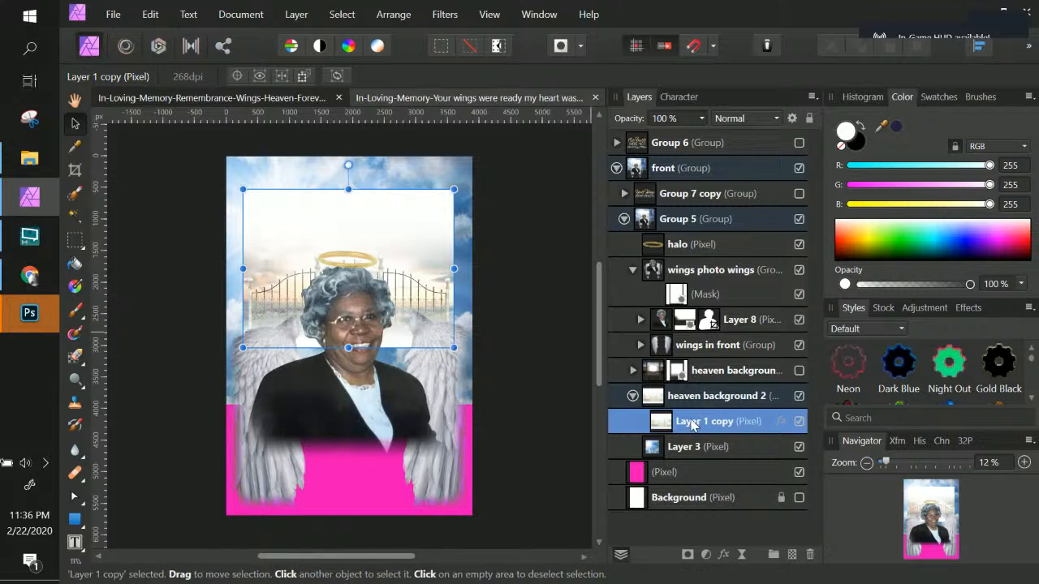
{"action": "left_click", "coordinate": [691, 423]}
{"action": "left_click", "coordinate": [665, 422]}
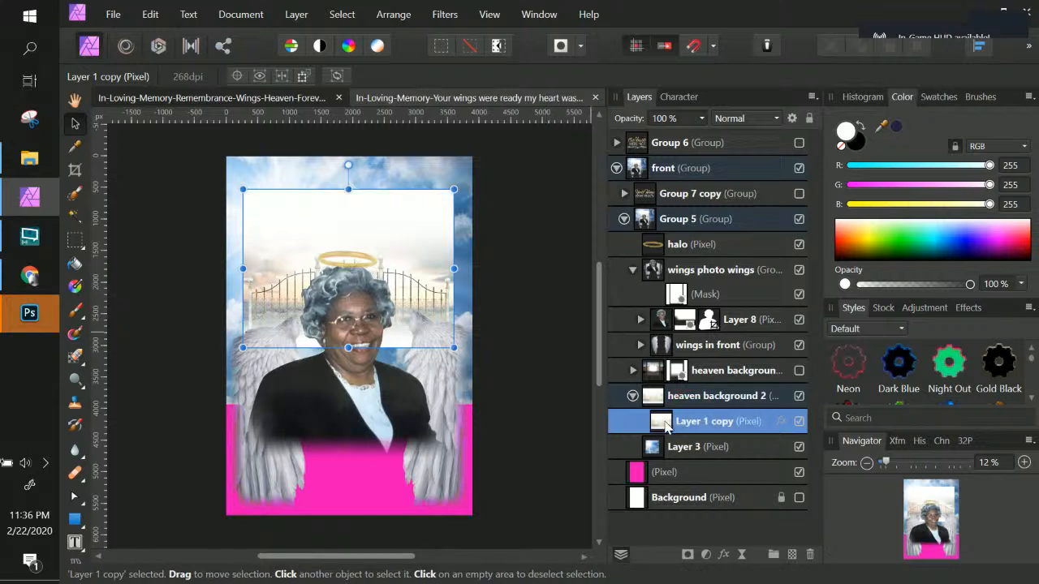
{"action": "left_click", "coordinate": [705, 555]}
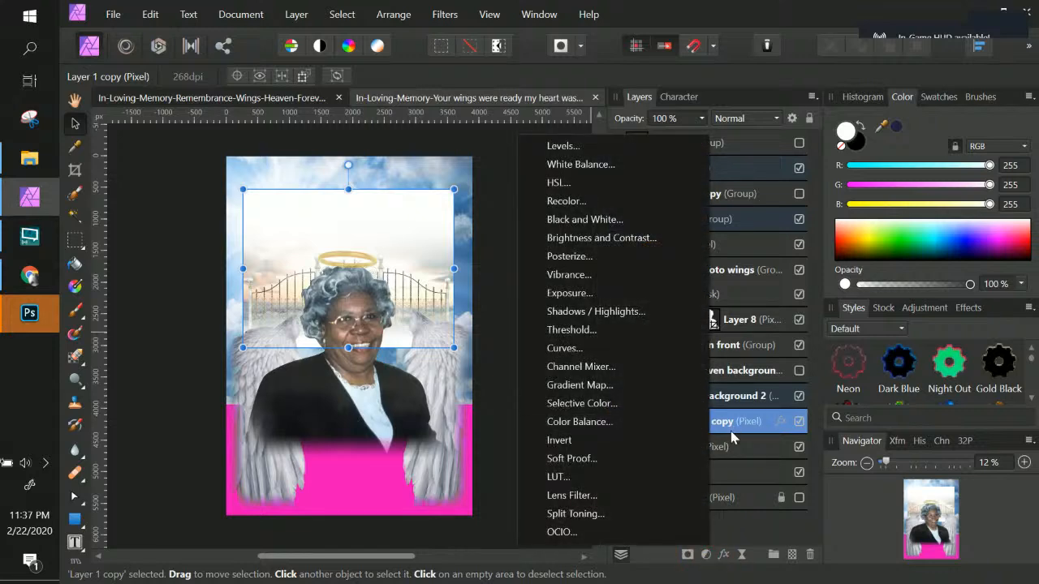
{"action": "left_click", "coordinate": [688, 555]}
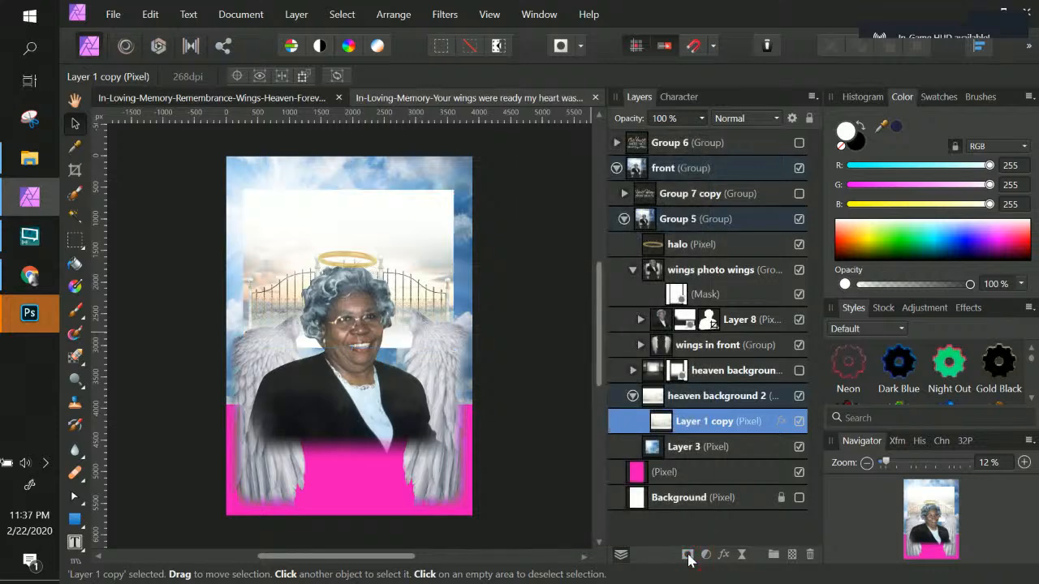
{"action": "left_click", "coordinate": [688, 555]}
{"action": "left_click", "coordinate": [687, 556]}
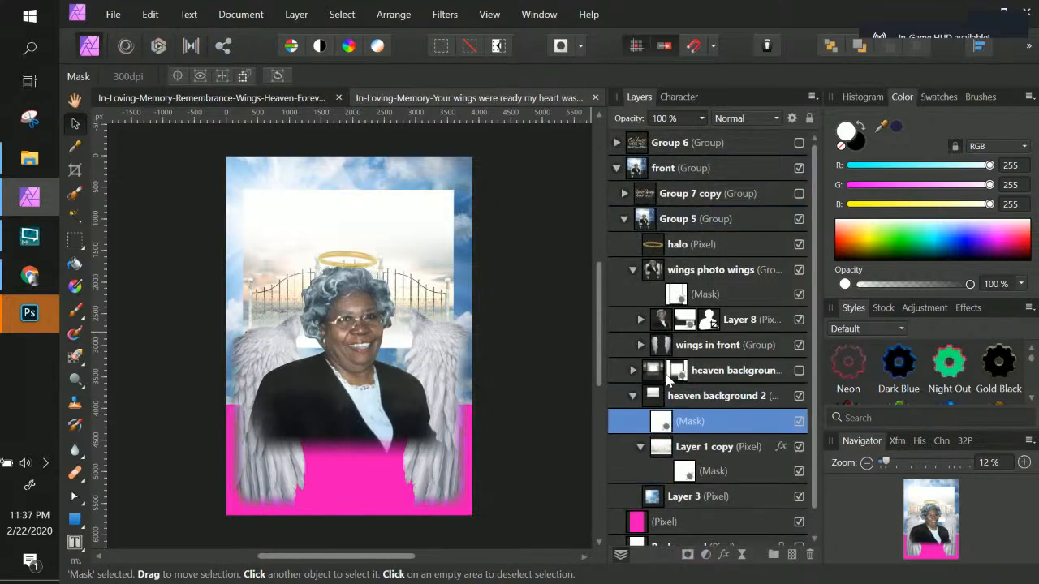
{"action": "key", "text": "ctrl+z"}
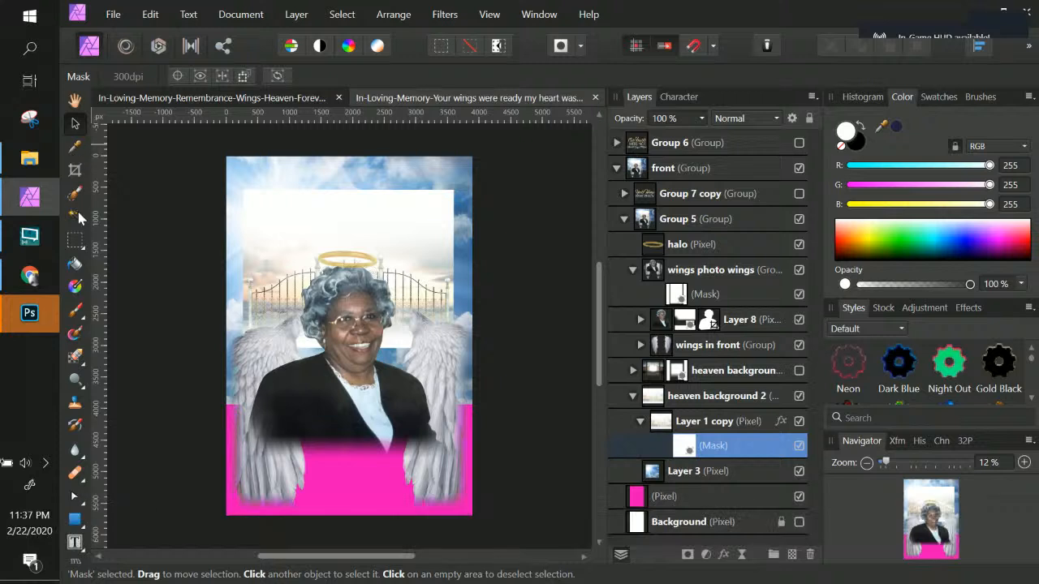
Step: Paint black on Layer 1 copy's mask with the Paint Brush to reveal the sky across the top and middle
{"action": "left_click", "coordinate": [80, 319]}
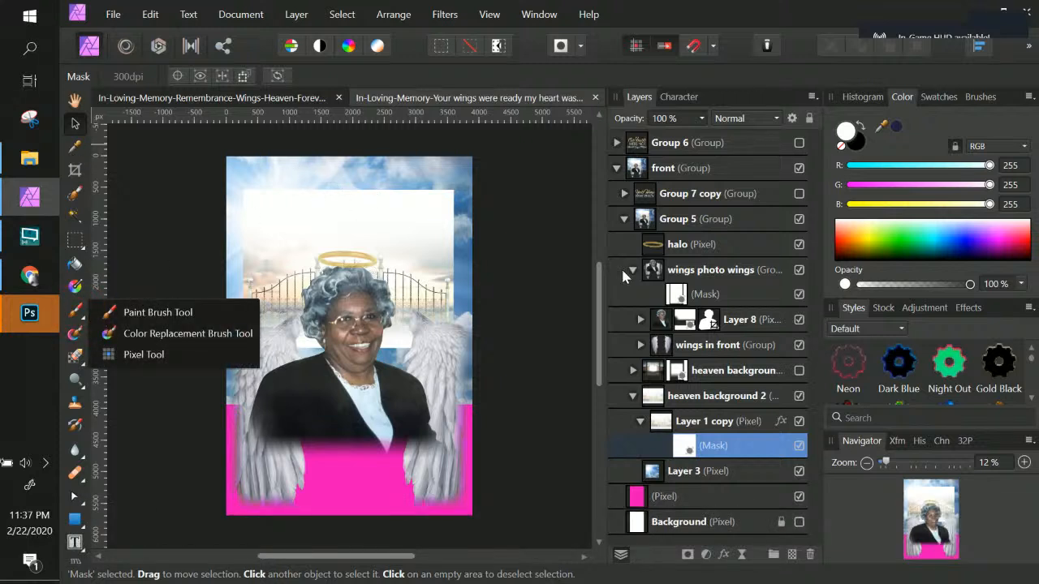
{"action": "left_click", "coordinate": [162, 311]}
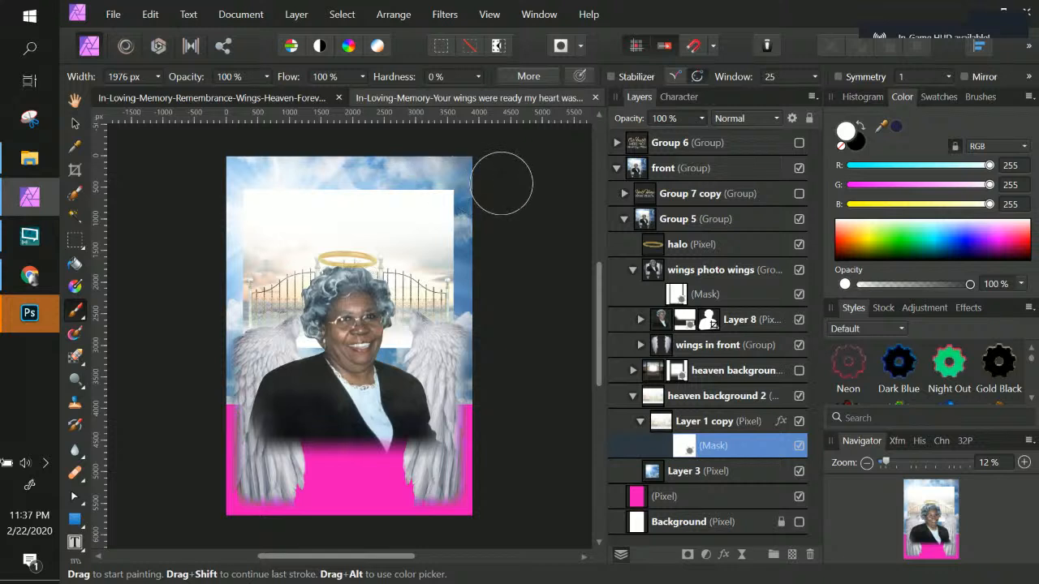
{"action": "left_click", "coordinate": [864, 126]}
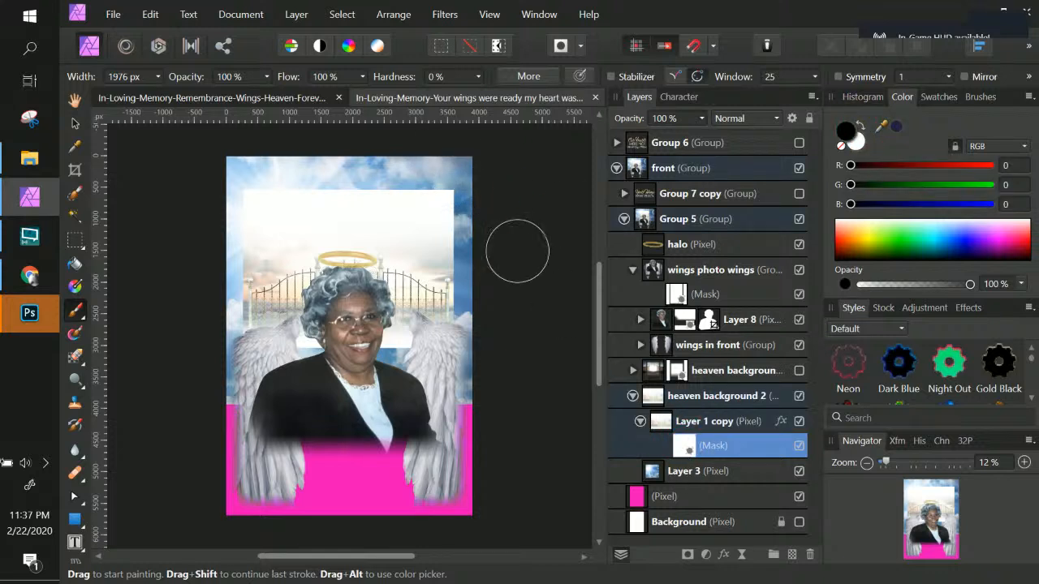
{"action": "mouse_move", "coordinate": [404, 186]}
{"action": "left_mouse_down"}
{"action": "mouse_move", "coordinate": [220, 177]}
{"action": "mouse_move", "coordinate": [239, 176]}
{"action": "mouse_move", "coordinate": [235, 198]}
{"action": "mouse_move", "coordinate": [508, 193]}
{"action": "left_mouse_up"}
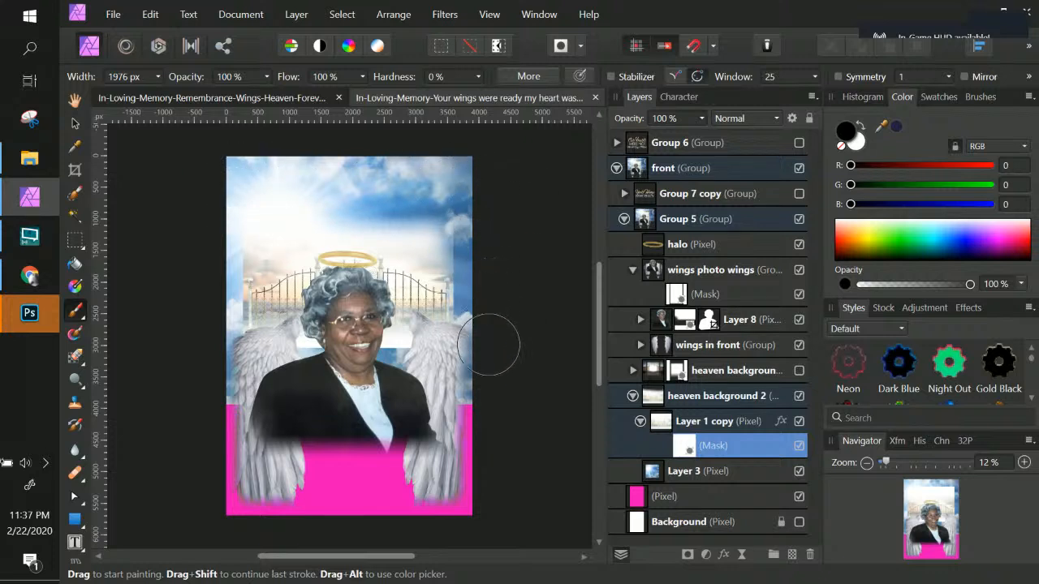
{"action": "mouse_move", "coordinate": [485, 370]}
{"action": "left_mouse_down"}
{"action": "mouse_move", "coordinate": [272, 359]}
{"action": "mouse_move", "coordinate": [236, 369]}
{"action": "left_mouse_up"}
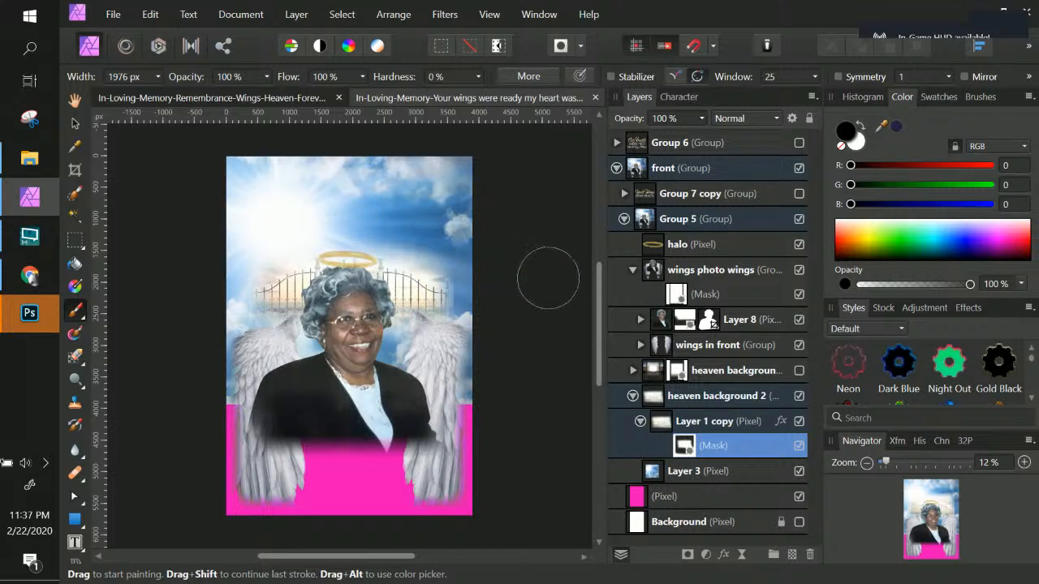
Step: Set the brush to 66% opacity and 61% flow, then paint the mask above the halo
{"action": "left_click", "coordinate": [265, 78]}
{"action": "left_click_drag", "start_coordinate": [269, 93], "coordinate": [231, 94]}
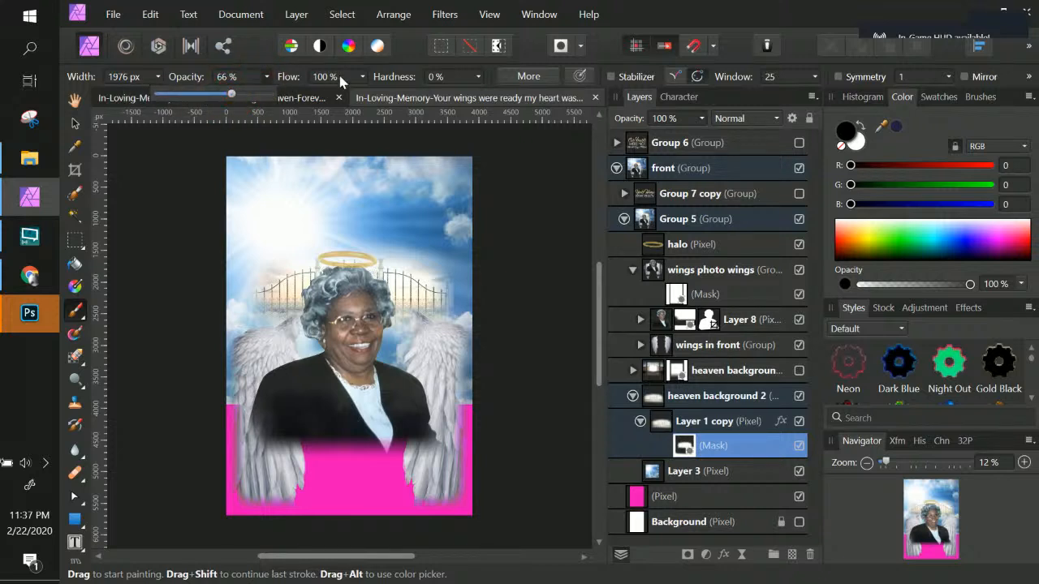
{"action": "left_click", "coordinate": [362, 79]}
{"action": "left_click", "coordinate": [362, 79]}
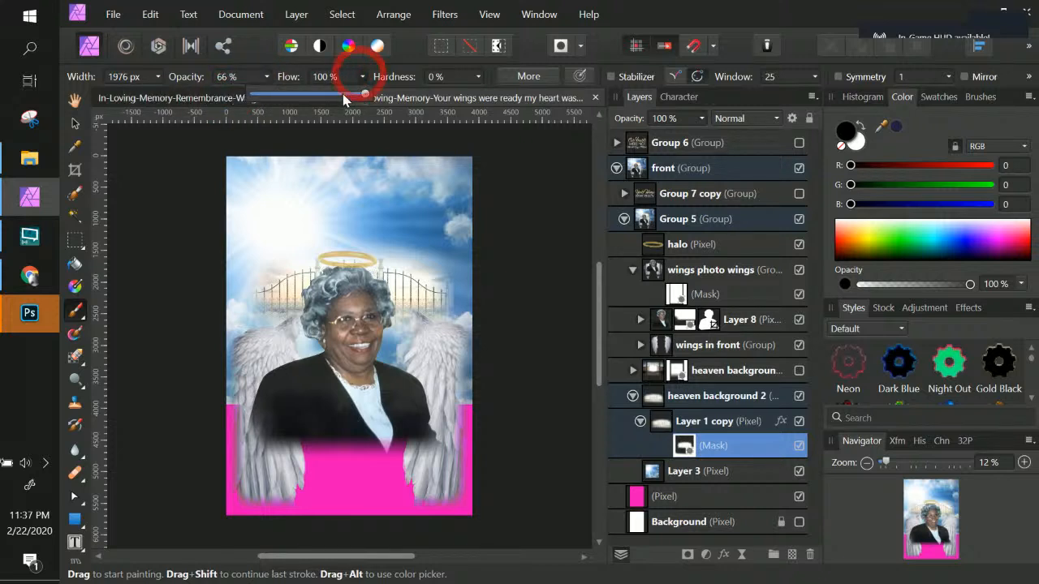
{"action": "left_click_drag", "start_coordinate": [365, 95], "coordinate": [323, 97]}
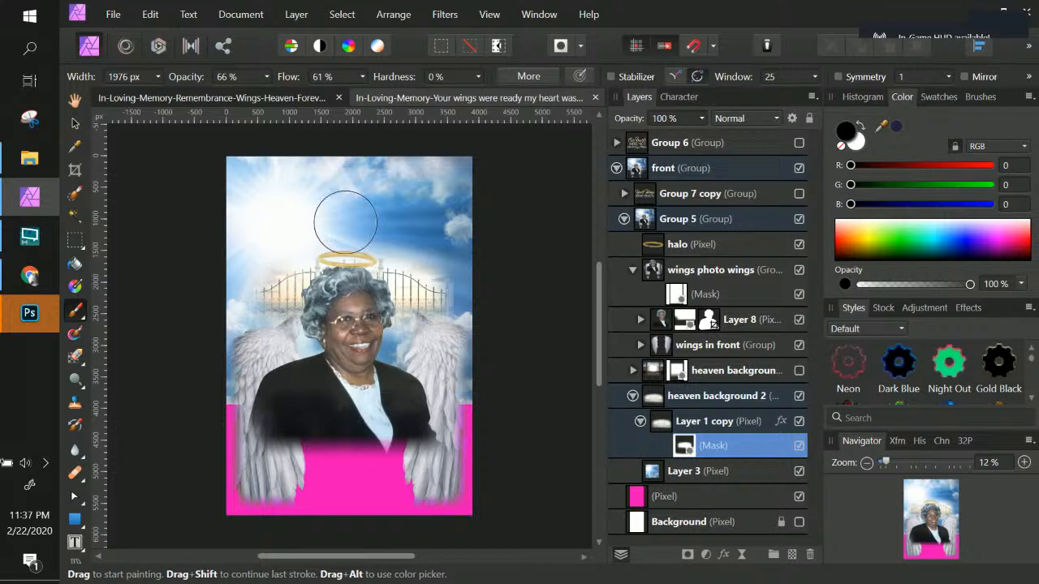
{"action": "mouse_move", "coordinate": [498, 263]}
{"action": "left_mouse_down"}
{"action": "mouse_move", "coordinate": [487, 270]}
{"action": "mouse_move", "coordinate": [348, 207]}
{"action": "left_mouse_up"}
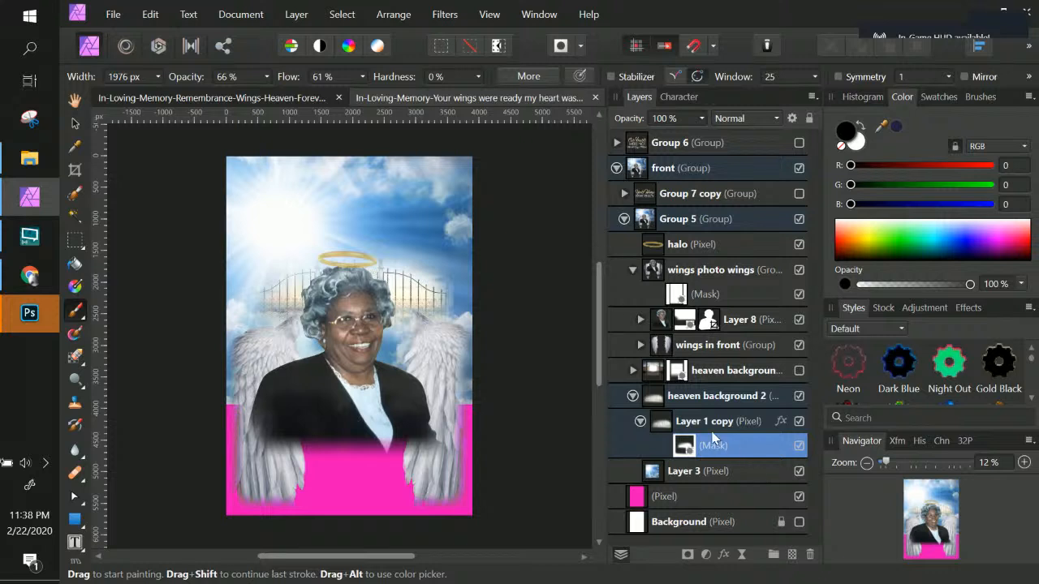
Step: Move Layer 3 and stretch it upward so it covers the top of the page
{"action": "left_click", "coordinate": [713, 480]}
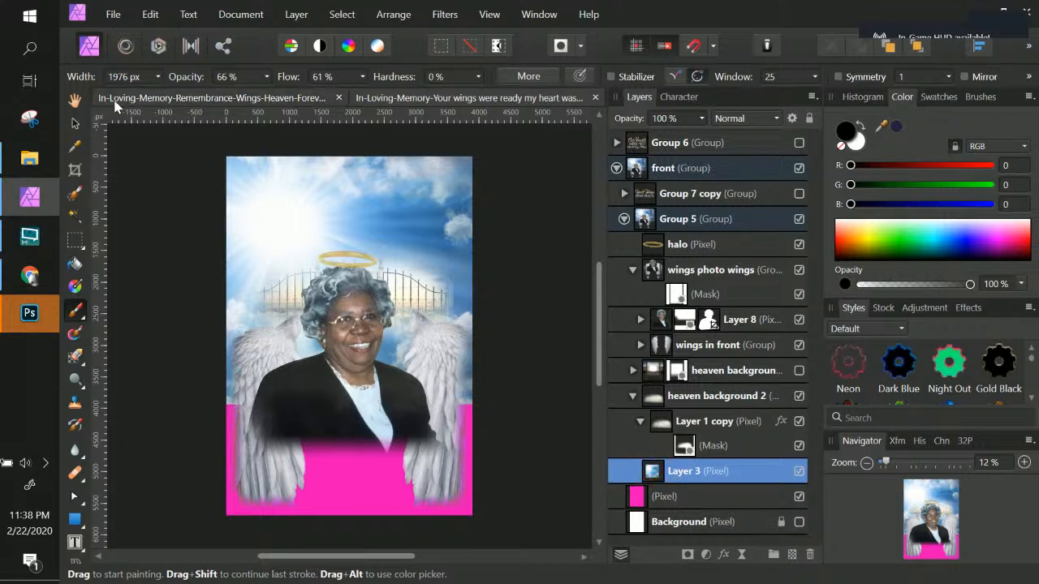
{"action": "left_click", "coordinate": [75, 122]}
{"action": "left_click_drag", "start_coordinate": [367, 206], "coordinate": [418, 236]}
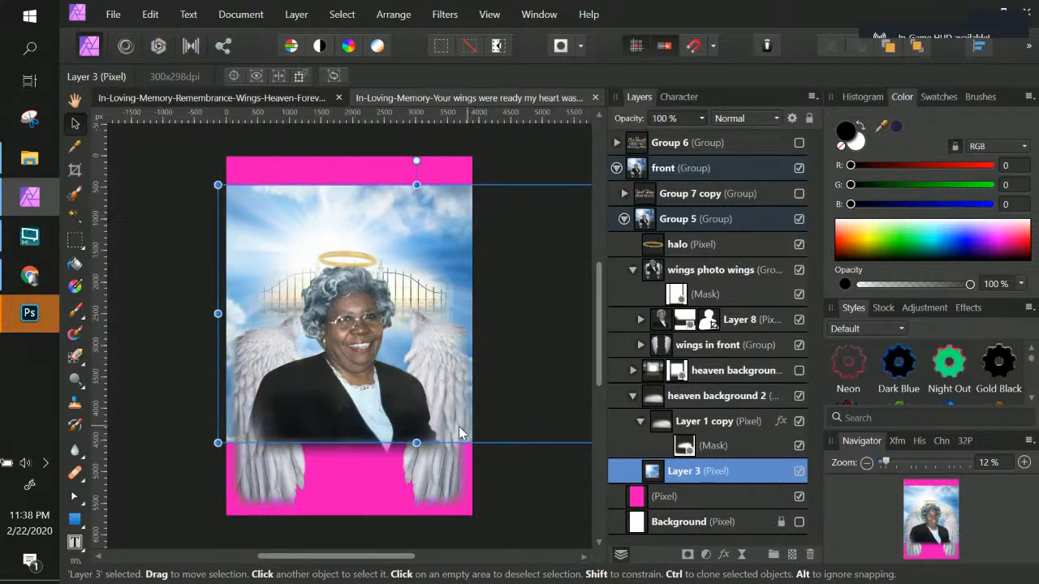
{"action": "left_click_drag", "start_coordinate": [220, 181], "coordinate": [225, 154]}
{"action": "mouse_move", "coordinate": [354, 215]}
{"action": "left_mouse_down"}
{"action": "mouse_move", "coordinate": [284, 198]}
{"action": "mouse_move", "coordinate": [278, 207]}
{"action": "mouse_move", "coordinate": [337, 228]}
{"action": "mouse_move", "coordinate": [346, 206]}
{"action": "mouse_move", "coordinate": [410, 246]}
{"action": "mouse_move", "coordinate": [337, 233]}
{"action": "mouse_move", "coordinate": [348, 234]}
{"action": "left_mouse_up"}
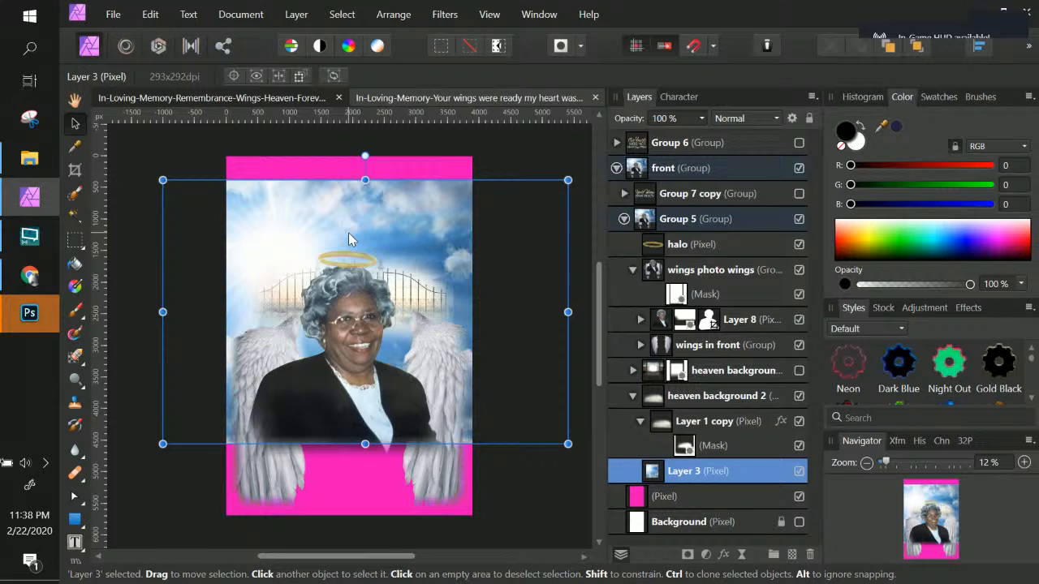
Step: Nudge Layer 1 copy slightly upward on the page
{"action": "key", "text": "ctrl+KP_Add"}
{"action": "key", "text": "ctrl+KP_Add"}
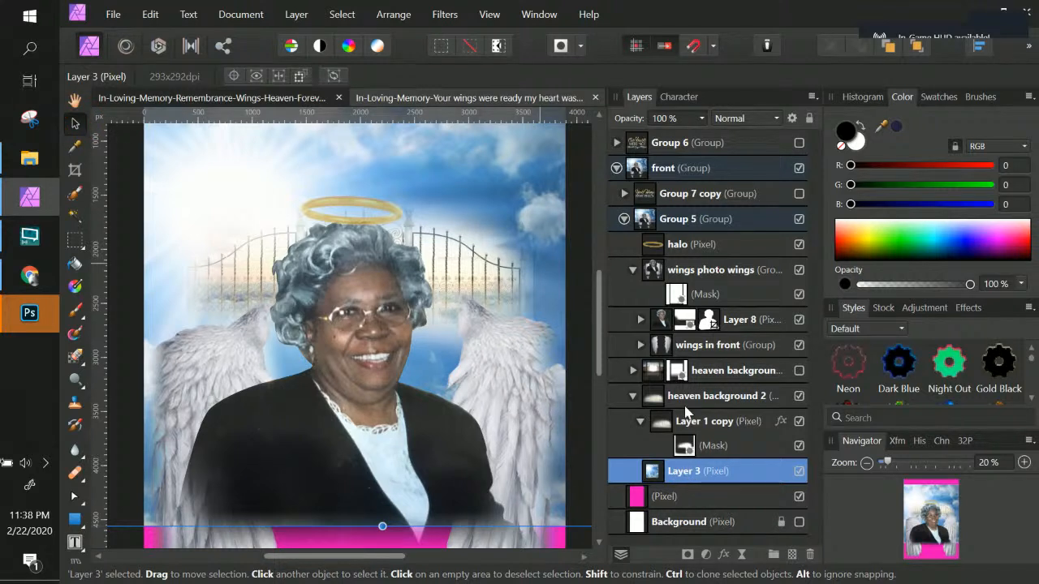
{"action": "left_click", "coordinate": [721, 433]}
{"action": "left_click_drag", "start_coordinate": [497, 290], "coordinate": [499, 260]}
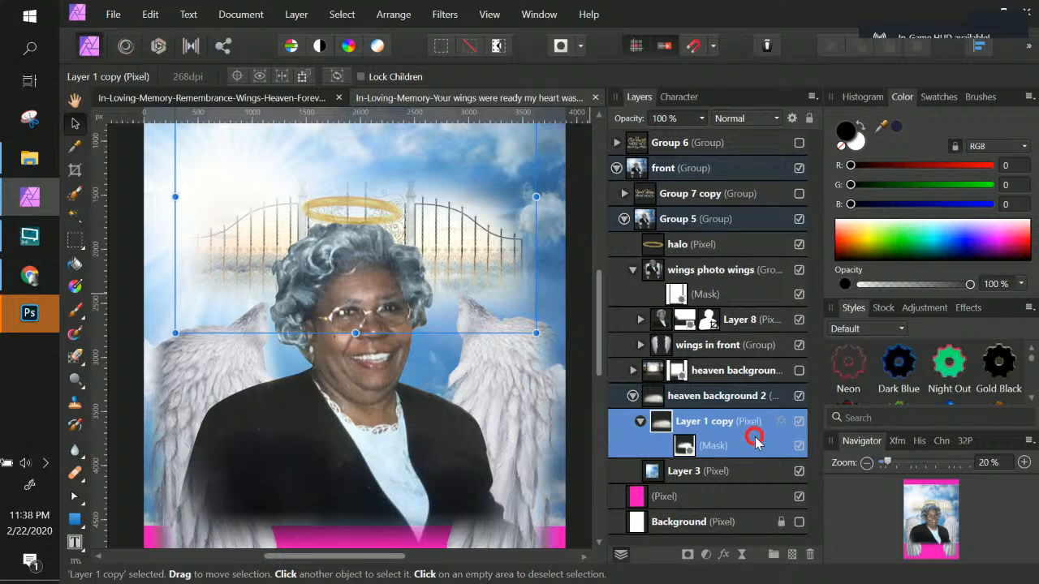
Step: Try painting on Layer 1 copy's mask near the upper right corner
{"action": "left_click", "coordinate": [684, 446]}
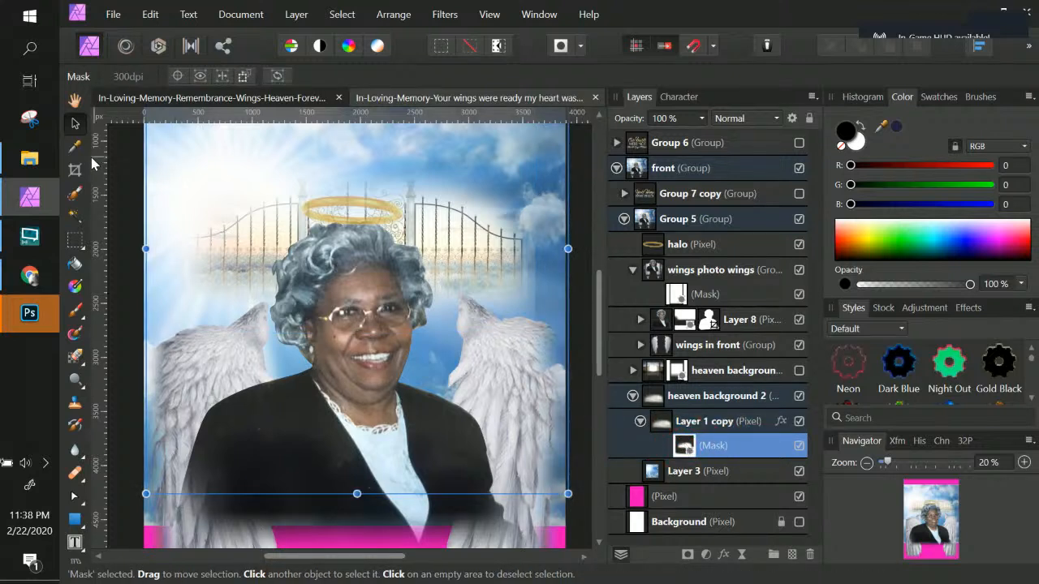
{"action": "left_click", "coordinate": [75, 310]}
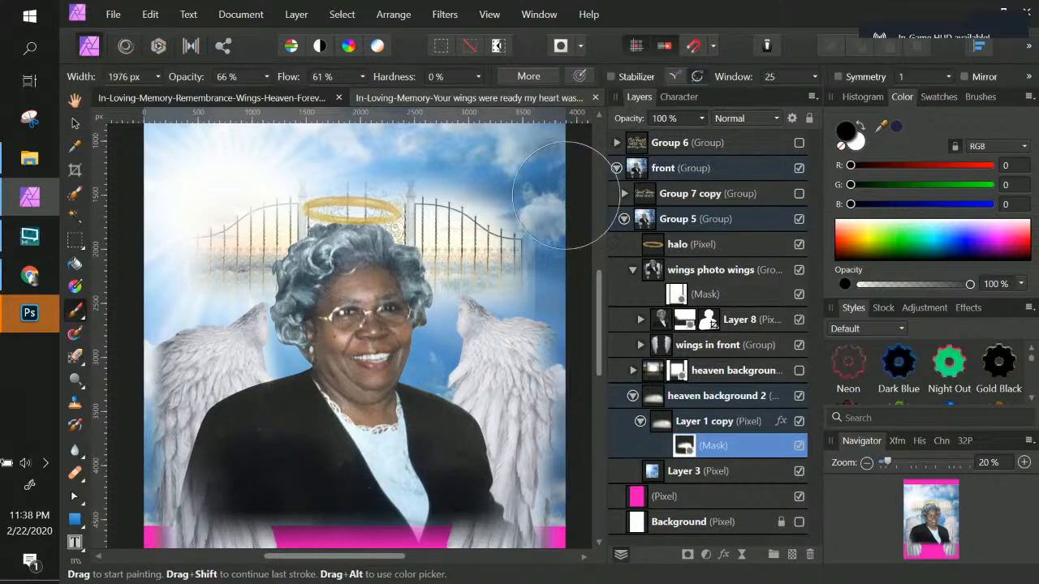
{"action": "mouse_move", "coordinate": [536, 211]}
{"action": "left_mouse_down"}
{"action": "mouse_move", "coordinate": [556, 174]}
{"action": "mouse_move", "coordinate": [552, 186]}
{"action": "mouse_move", "coordinate": [471, 178]}
{"action": "mouse_move", "coordinate": [469, 204]}
{"action": "left_mouse_up"}
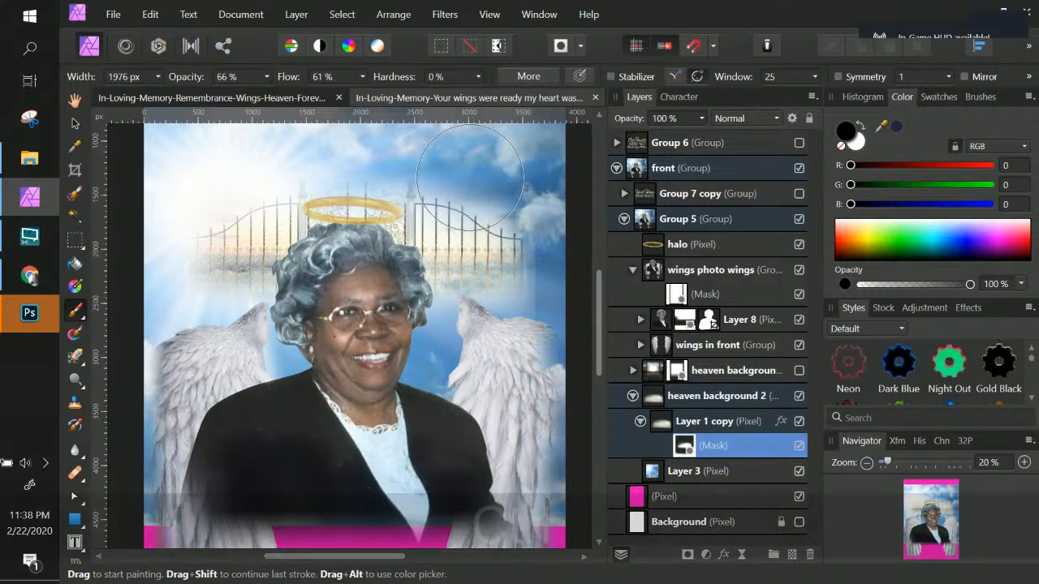
{"action": "key", "text": "ctrl+z"}
Step: Set the brush width to 485 px and dab the mask beside the left wing
{"action": "left_click", "coordinate": [159, 80]}
{"action": "left_click_drag", "start_coordinate": [143, 95], "coordinate": [136, 94]}
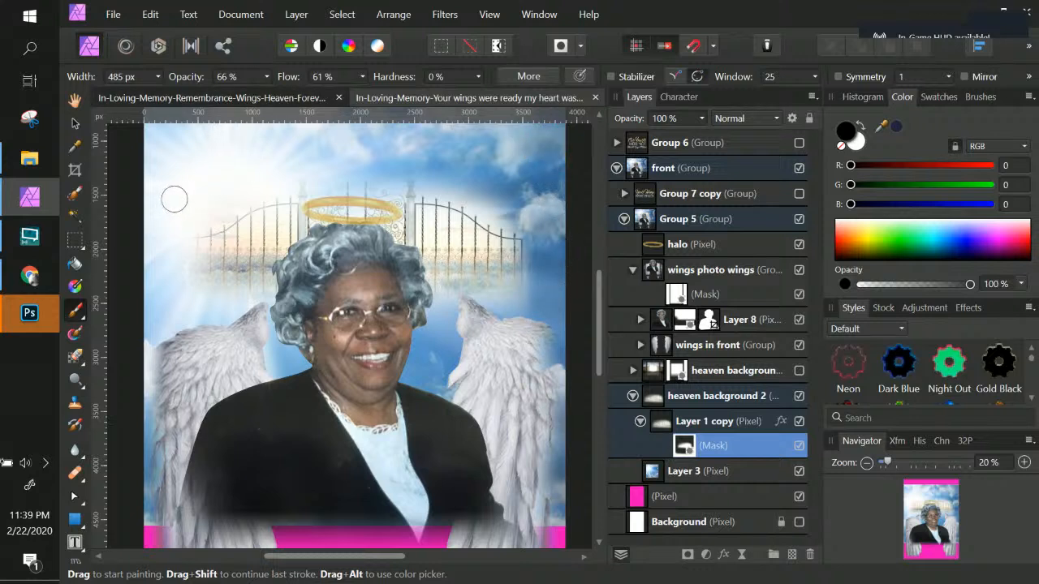
{"action": "left_click", "coordinate": [176, 334]}
{"action": "key", "text": "ctrl+KP_Subtract"}
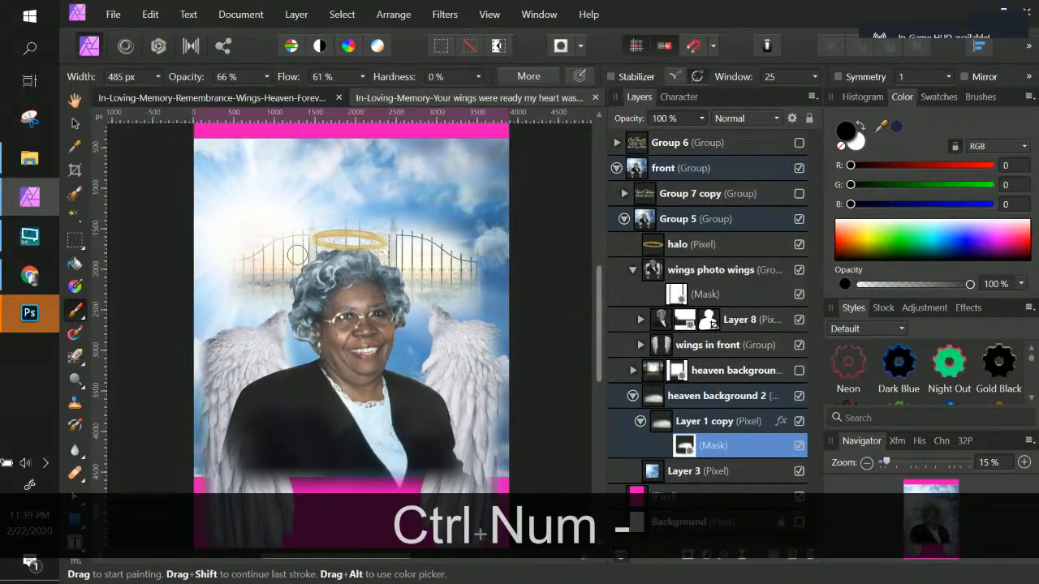
Step: Add a mask to Layer 3 and draw a linear gradient on it downward from the page's top edge
{"action": "left_click", "coordinate": [712, 479]}
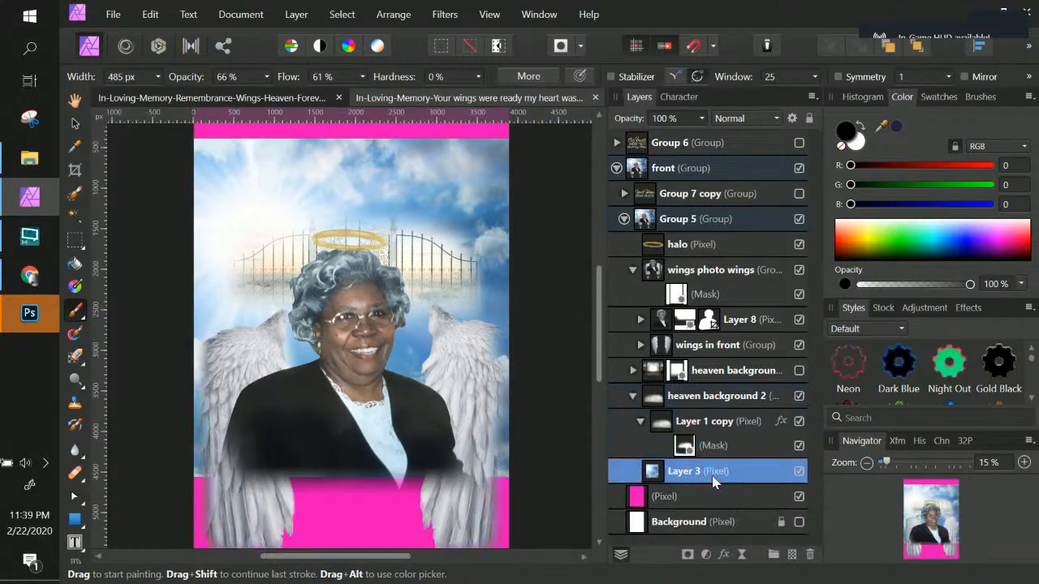
{"action": "left_click", "coordinate": [688, 555]}
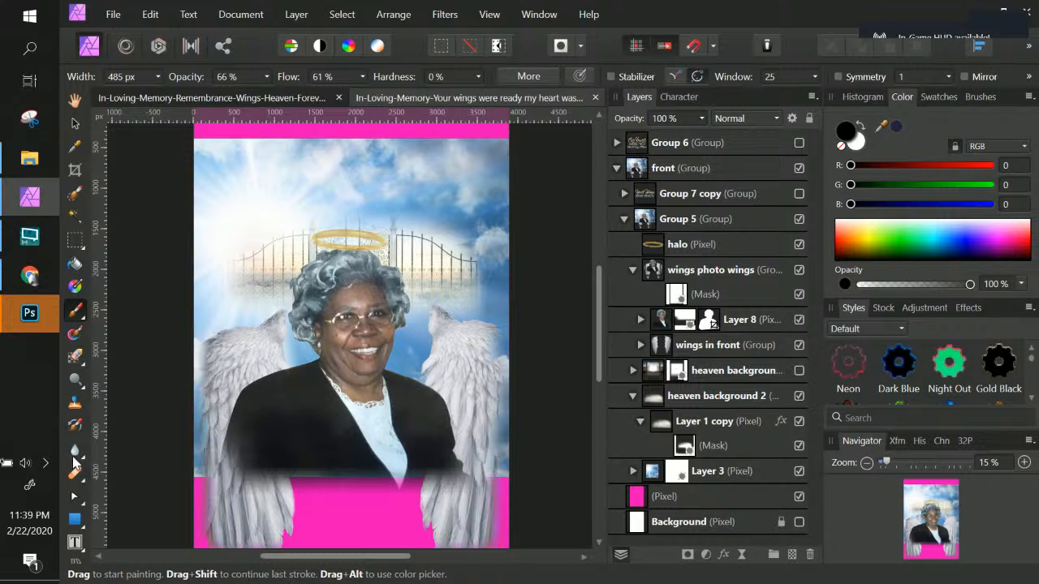
{"action": "left_click", "coordinate": [75, 289]}
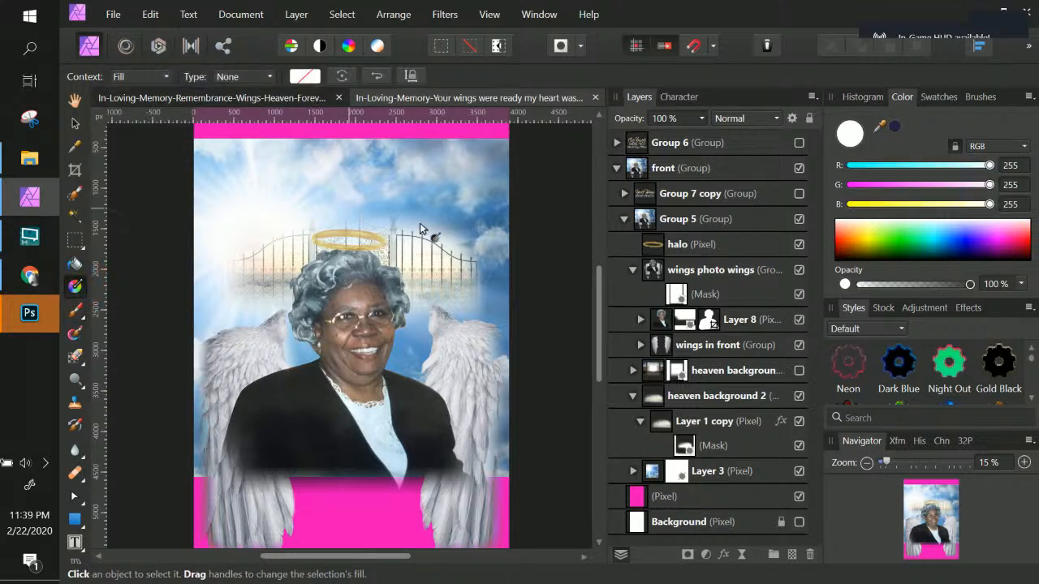
{"action": "left_click", "coordinate": [678, 477]}
{"action": "left_click", "coordinate": [632, 476]}
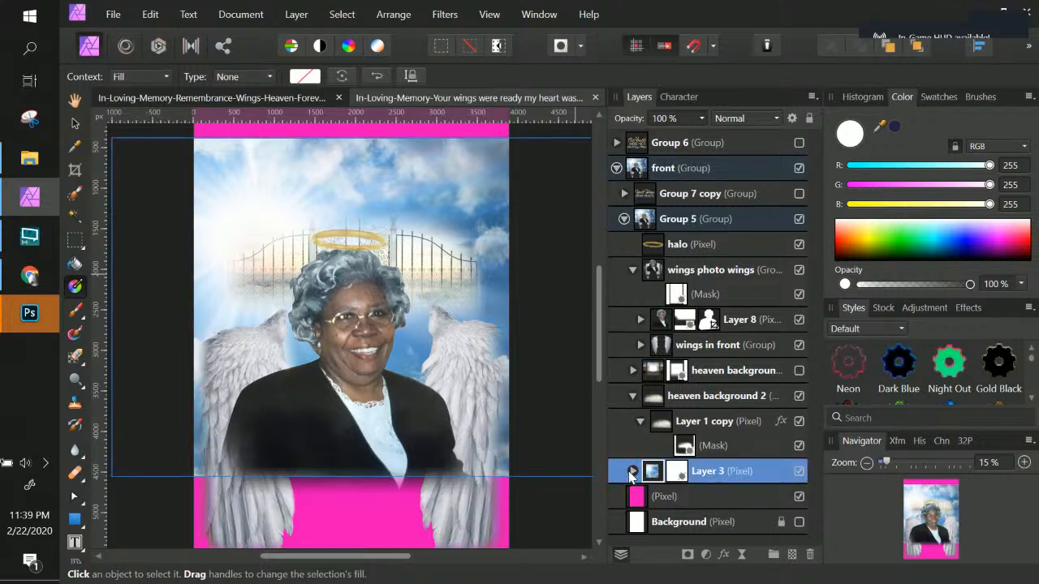
{"action": "left_click", "coordinate": [633, 473]}
{"action": "left_click", "coordinate": [688, 497]}
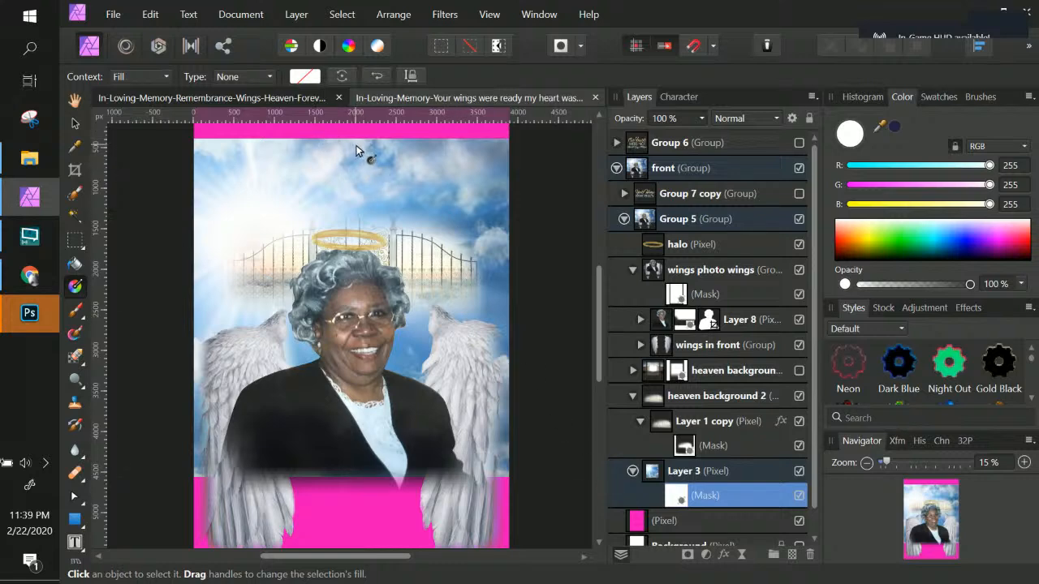
{"action": "left_click_drag", "start_coordinate": [355, 144], "coordinate": [365, 219]}
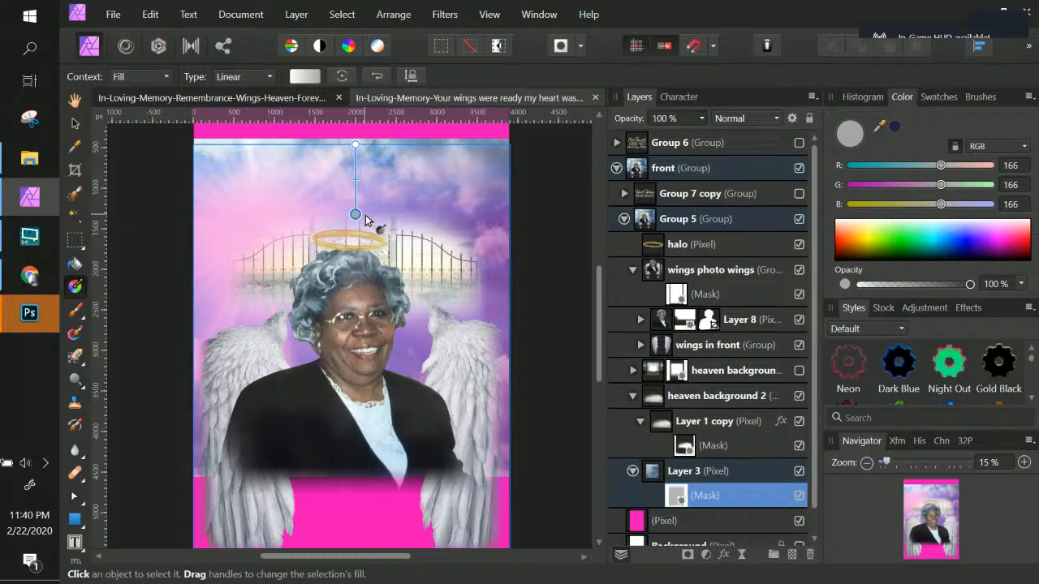
Step: Set the mask gradient's top stop colour to black and its lower stop colour to white
{"action": "left_click", "coordinate": [357, 145]}
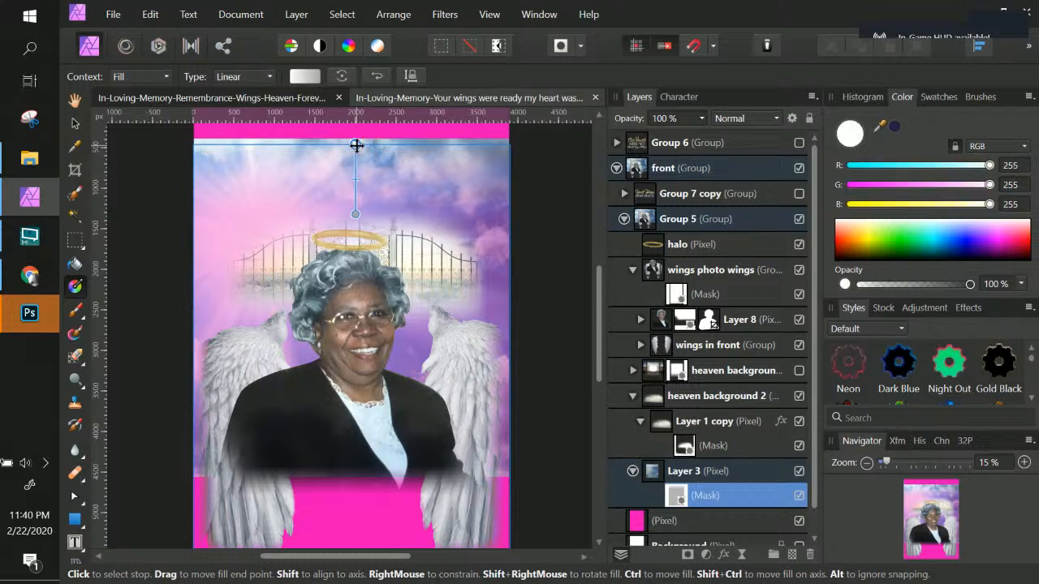
{"action": "double_click", "coordinate": [849, 134]}
{"action": "left_click_drag", "start_coordinate": [397, 287], "coordinate": [294, 464]}
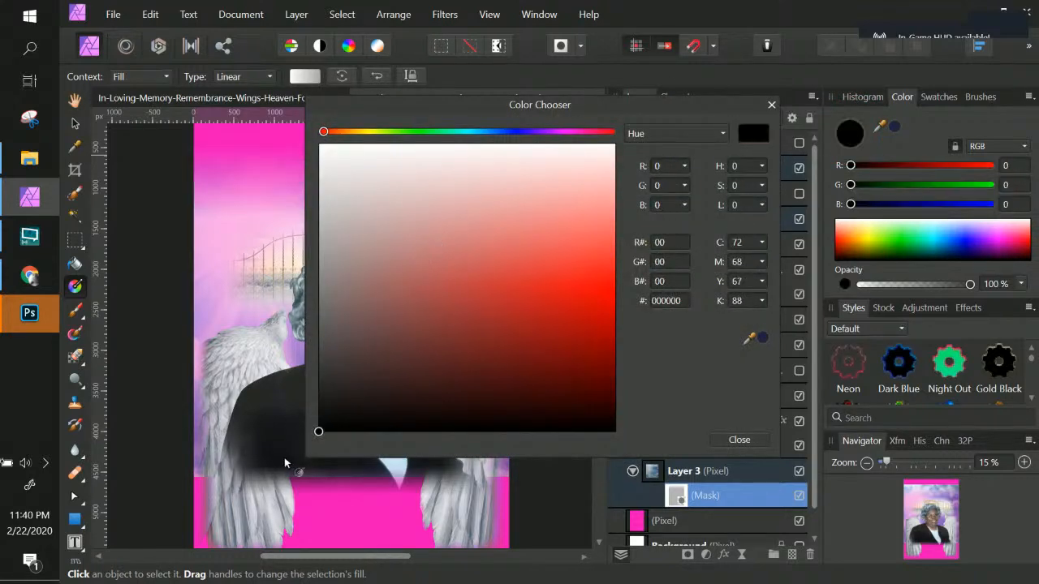
{"action": "left_click", "coordinate": [745, 442]}
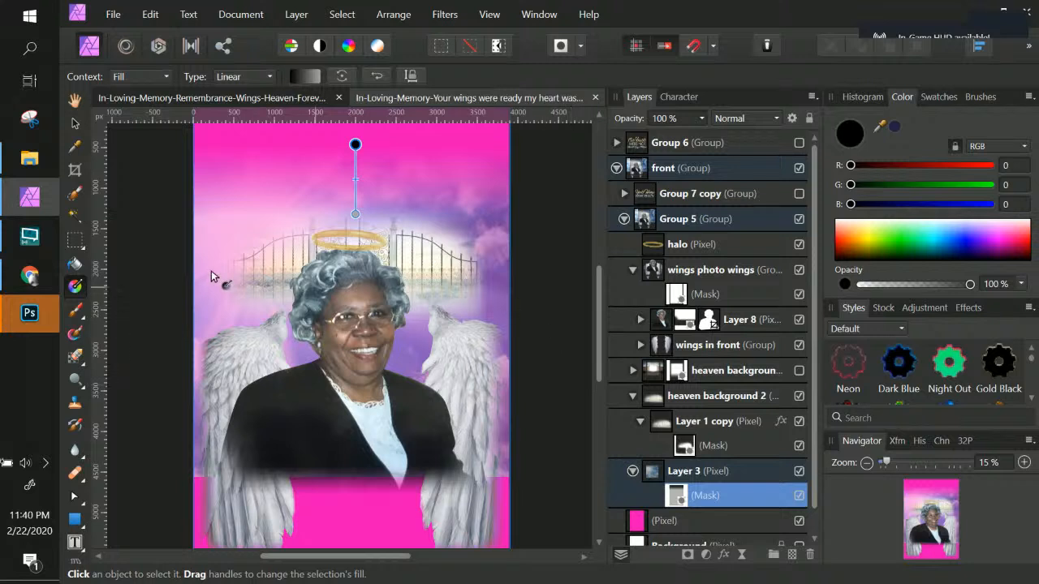
{"action": "left_click", "coordinate": [357, 214]}
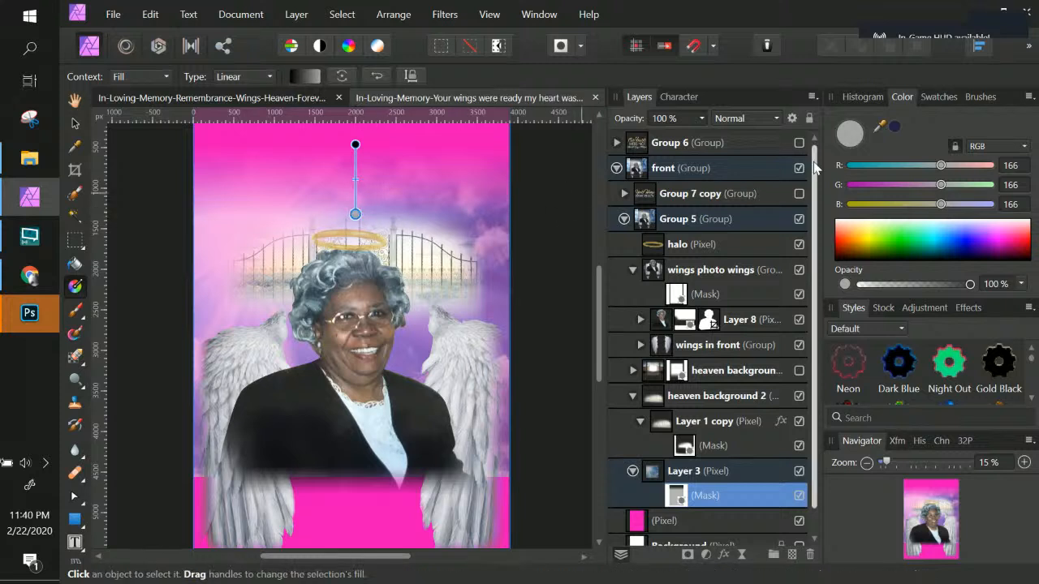
{"action": "double_click", "coordinate": [849, 136]}
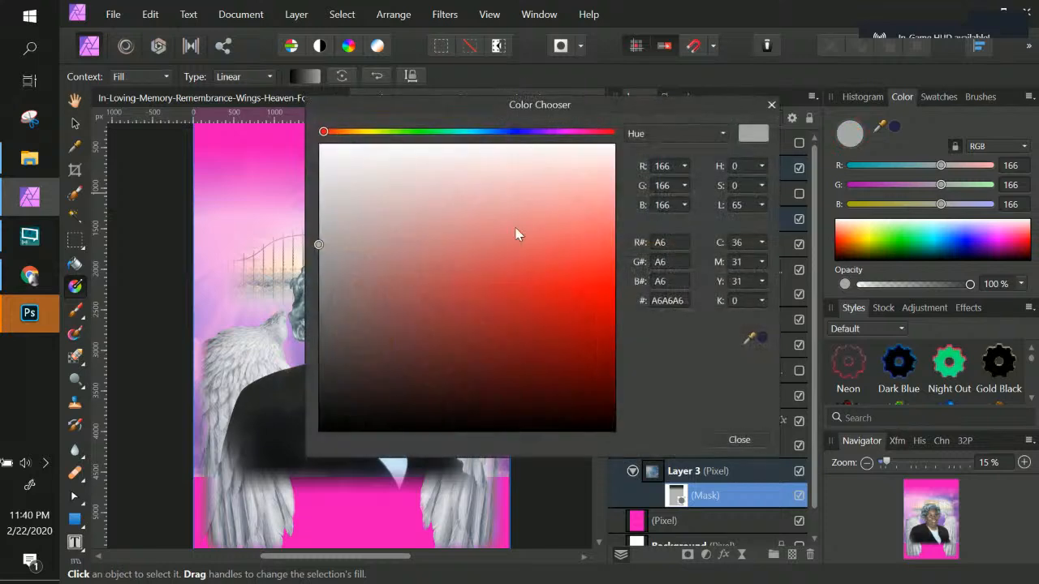
{"action": "left_click_drag", "start_coordinate": [514, 232], "coordinate": [304, 127]}
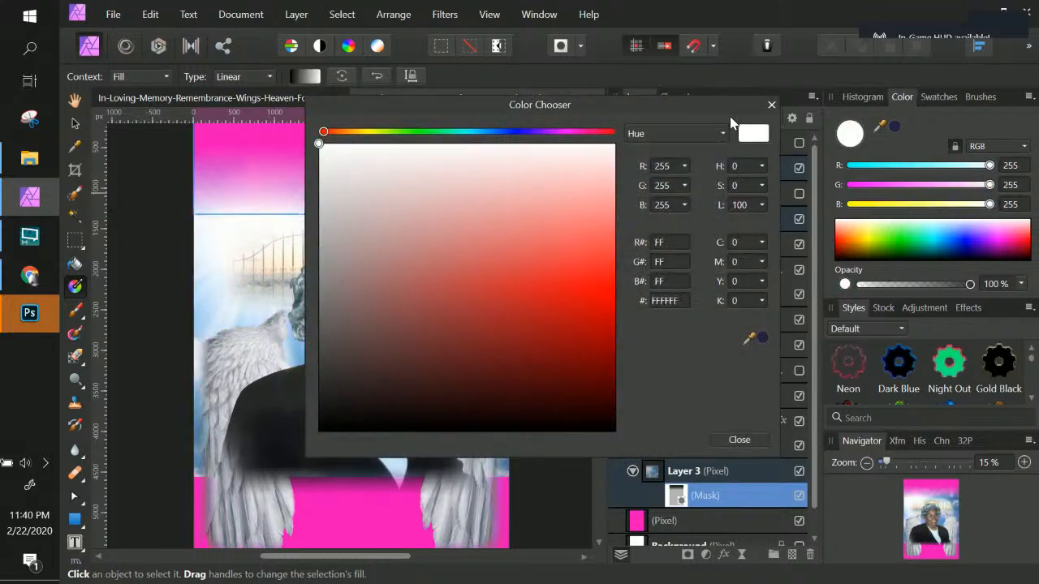
{"action": "left_click", "coordinate": [741, 440]}
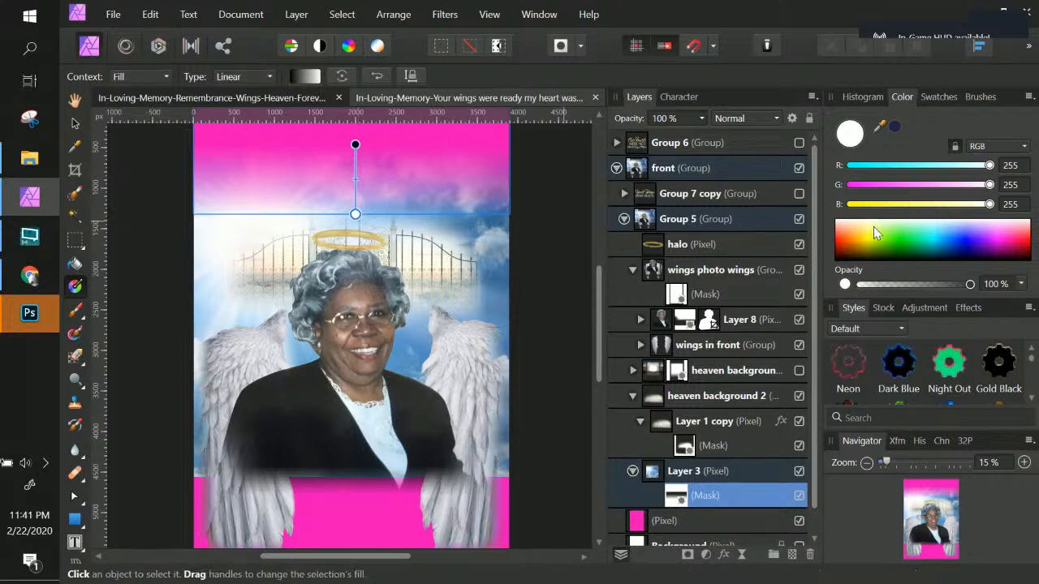
{"action": "mouse_move", "coordinate": [969, 289]}
{"action": "left_mouse_down"}
{"action": "mouse_move", "coordinate": [854, 293]}
{"action": "mouse_move", "coordinate": [932, 299]}
{"action": "mouse_move", "coordinate": [978, 289]}
{"action": "left_mouse_up"}
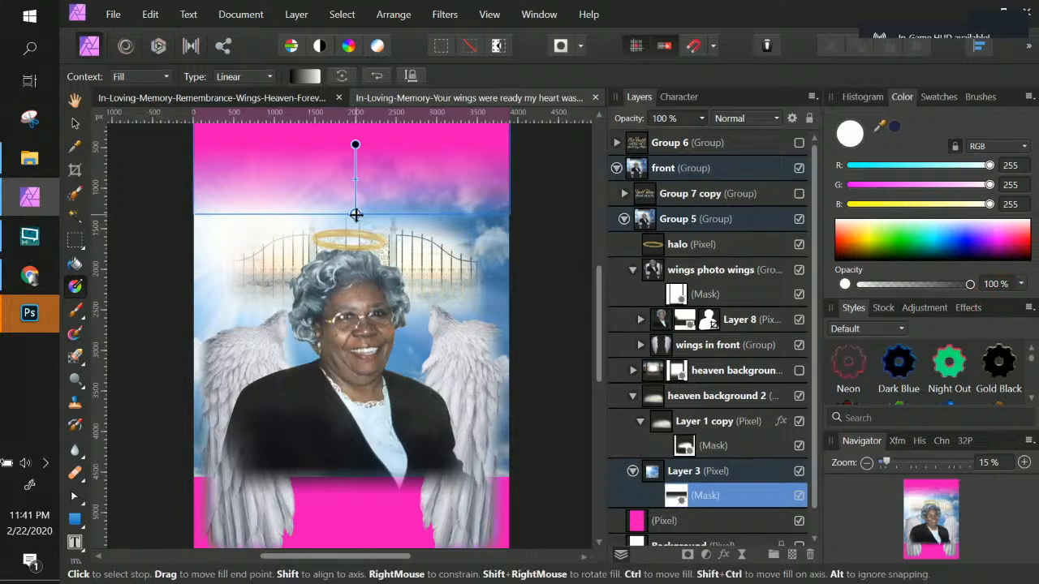
{"action": "left_click", "coordinate": [355, 219]}
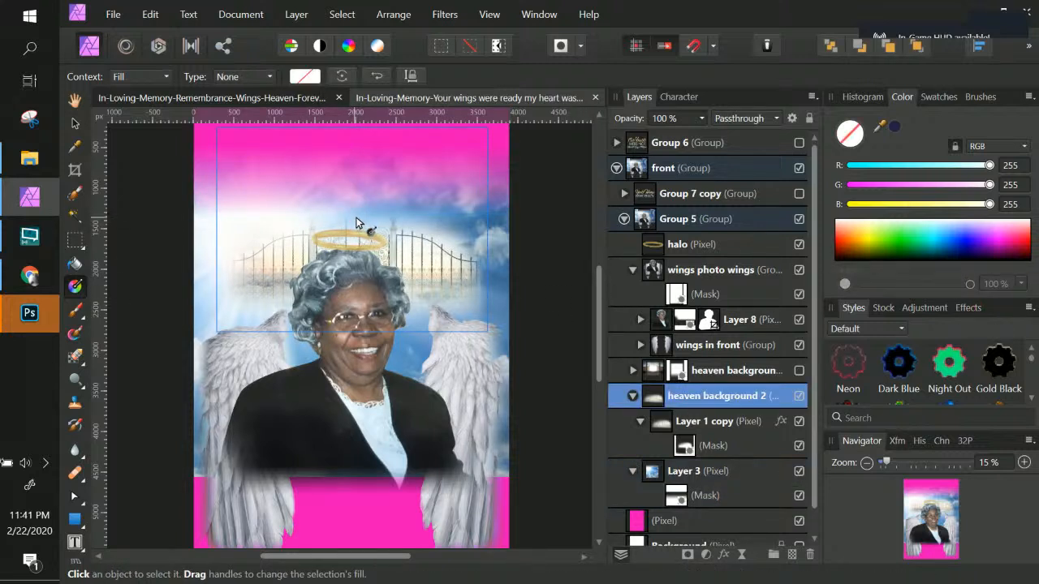
{"action": "left_click", "coordinate": [705, 378]}
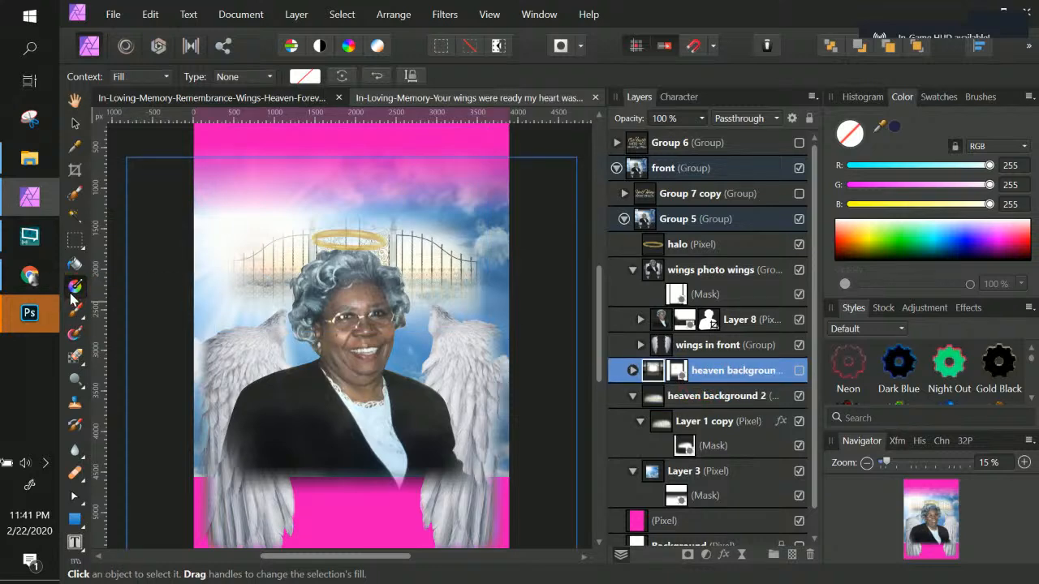
{"action": "left_click", "coordinate": [76, 287]}
{"action": "key", "text": "ctrl+z"}
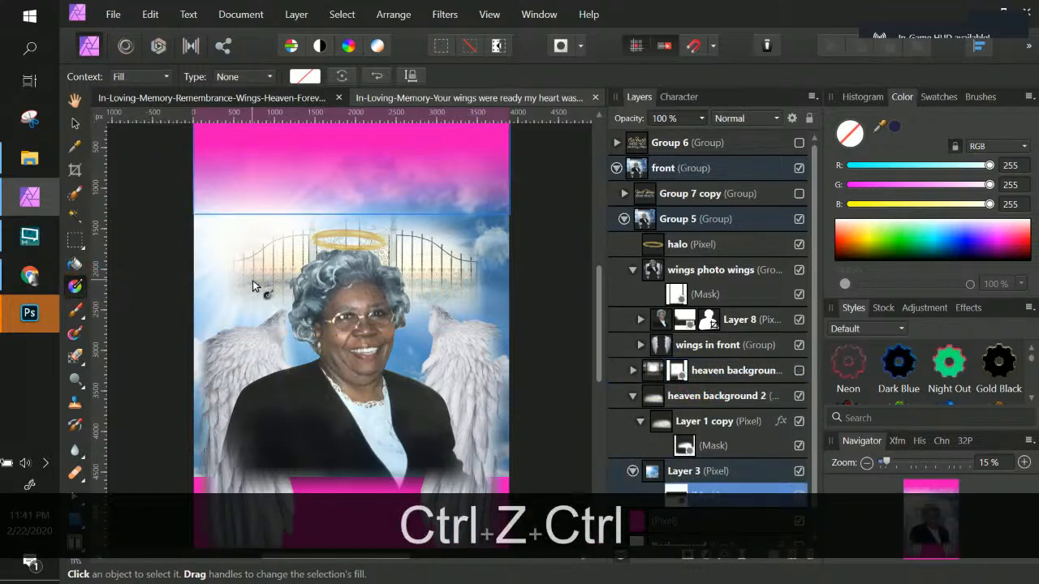
{"action": "key", "text": "ctrl+z"}
Step: Move the gradient's lower stop slightly down on Layer 3's mask
{"action": "left_click", "coordinate": [357, 214]}
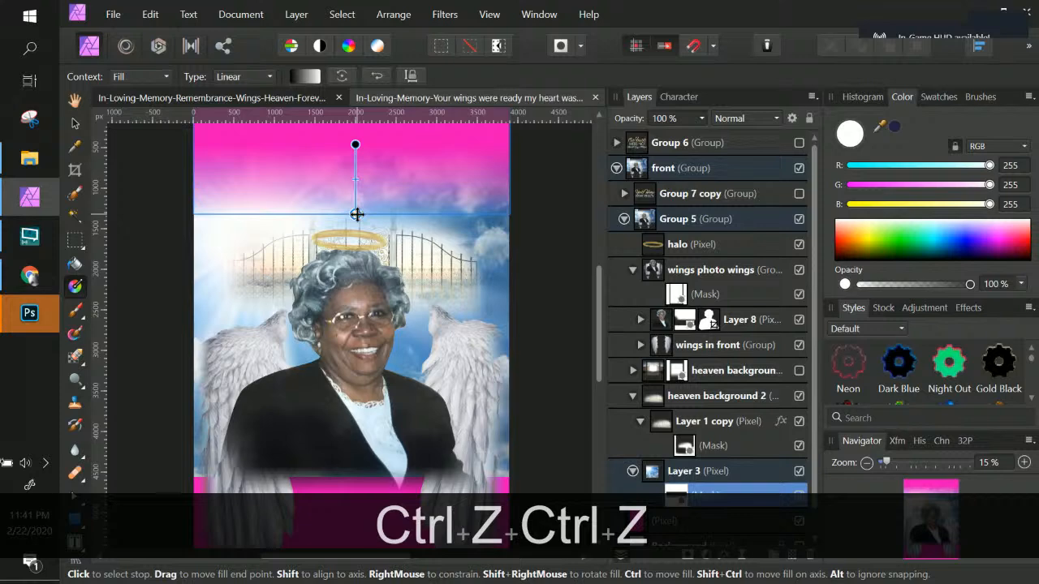
{"action": "left_click_drag", "start_coordinate": [357, 214], "coordinate": [370, 225]}
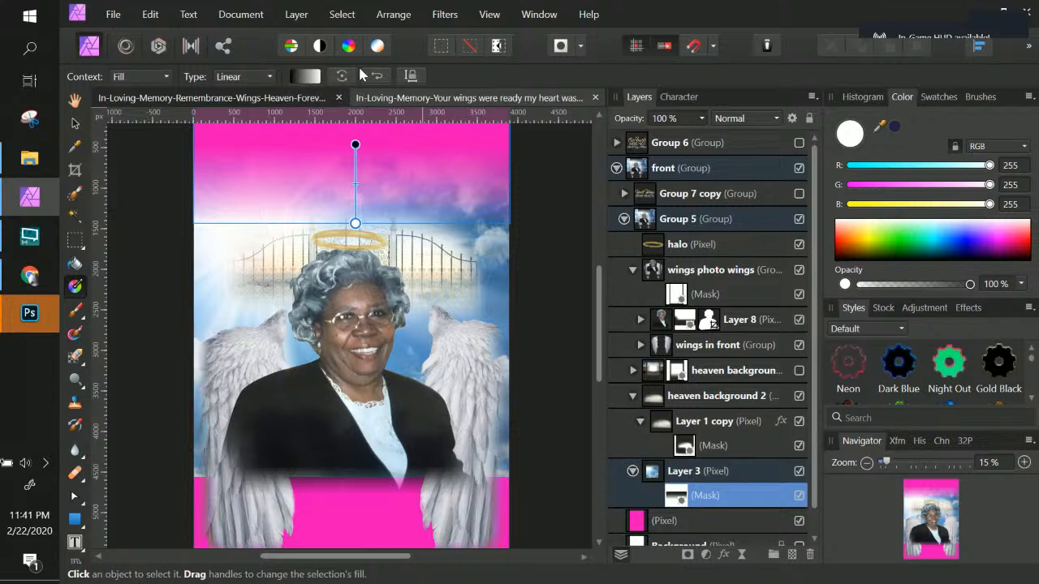
{"action": "left_click", "coordinate": [355, 222]}
{"action": "left_click_drag", "start_coordinate": [503, 306], "coordinate": [438, 306]}
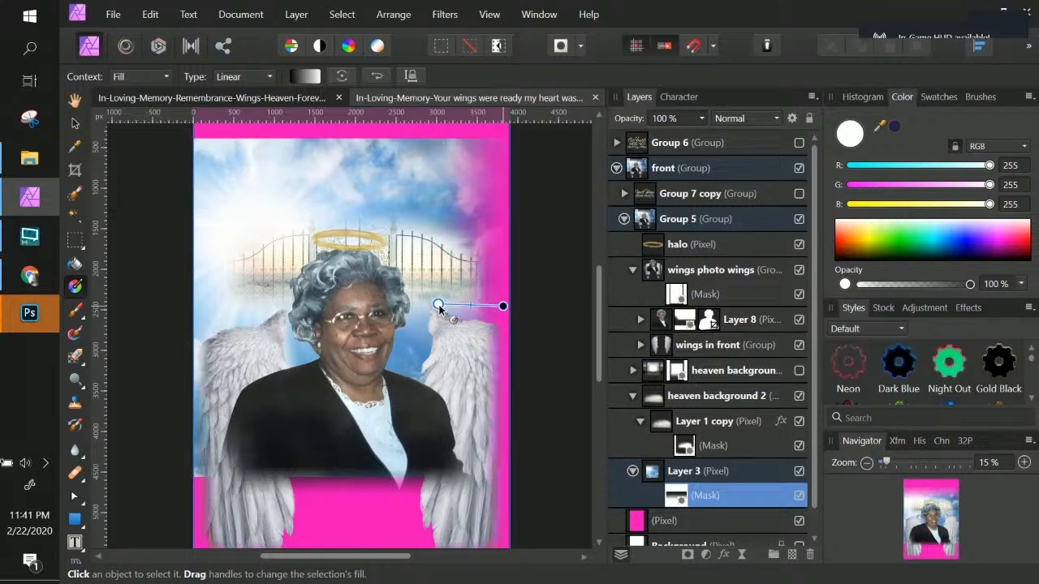
{"action": "key", "text": "ctrl+z"}
{"action": "left_click_drag", "start_coordinate": [355, 223], "coordinate": [355, 144]}
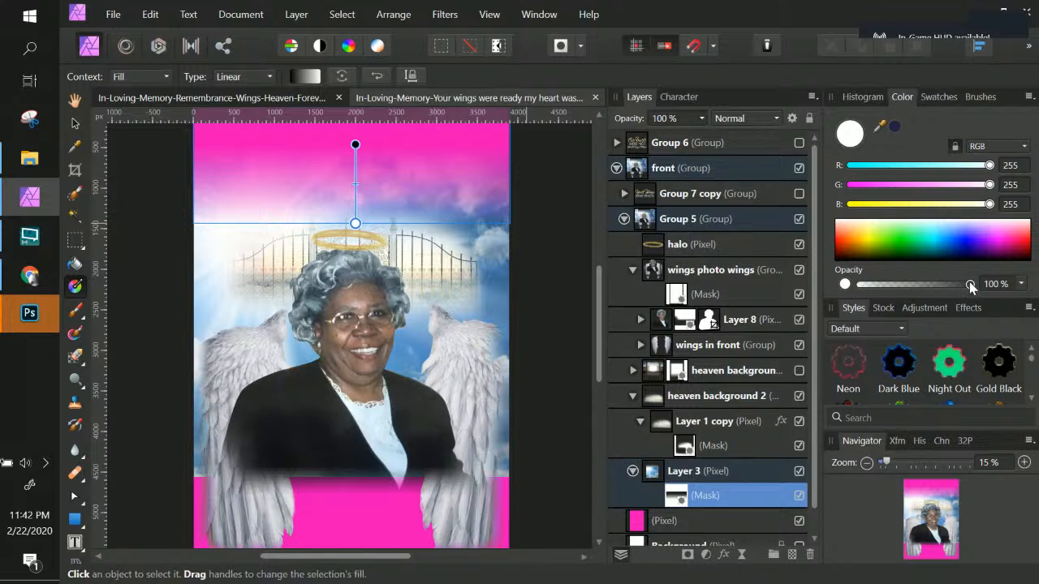
Step: Try changing the gradient stop's opacity with the slider
{"action": "left_click_drag", "start_coordinate": [969, 282], "coordinate": [840, 280]}
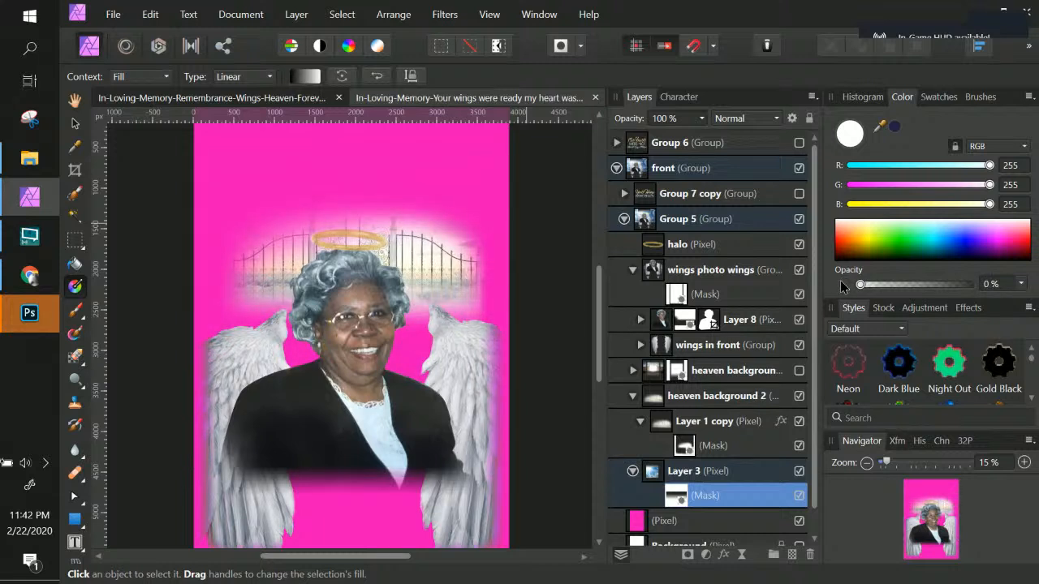
{"action": "left_click_drag", "start_coordinate": [912, 285], "coordinate": [933, 285]}
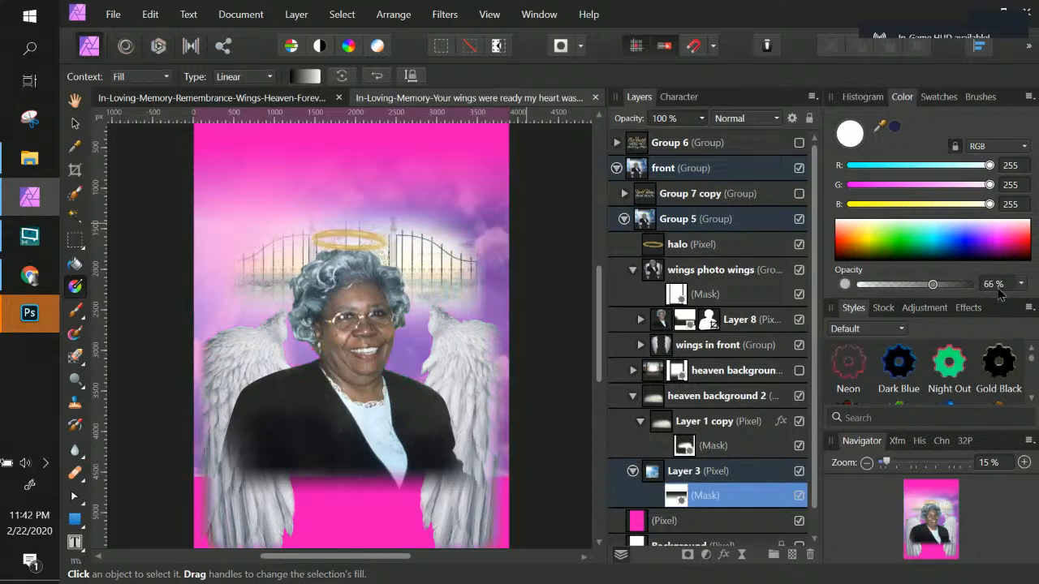
{"action": "left_click_drag", "start_coordinate": [1000, 291], "coordinate": [1002, 292]}
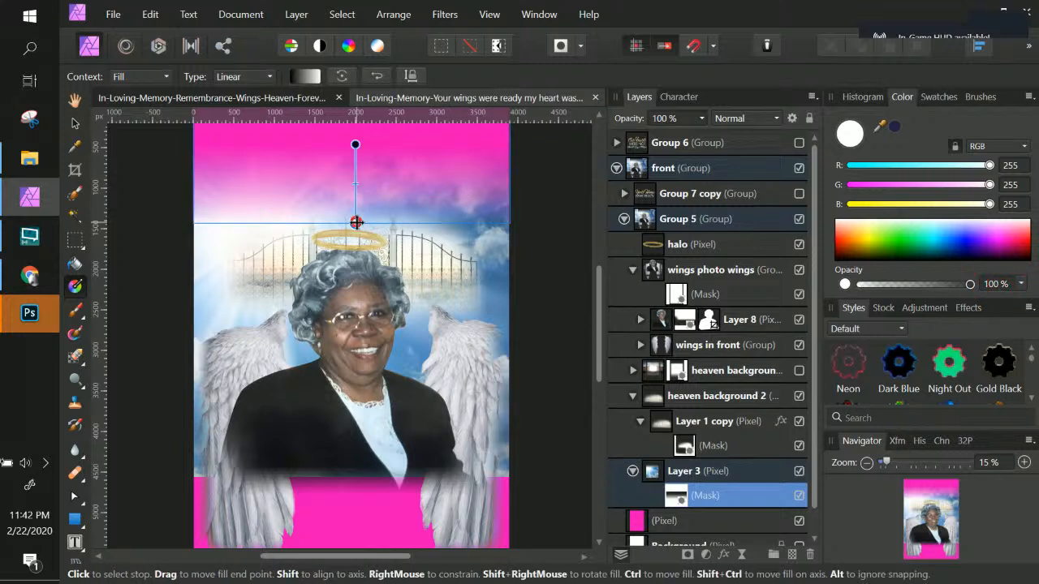
Step: Open the mask's gradient editor and set the end stop's opacity to 0%
{"action": "left_click", "coordinate": [305, 78]}
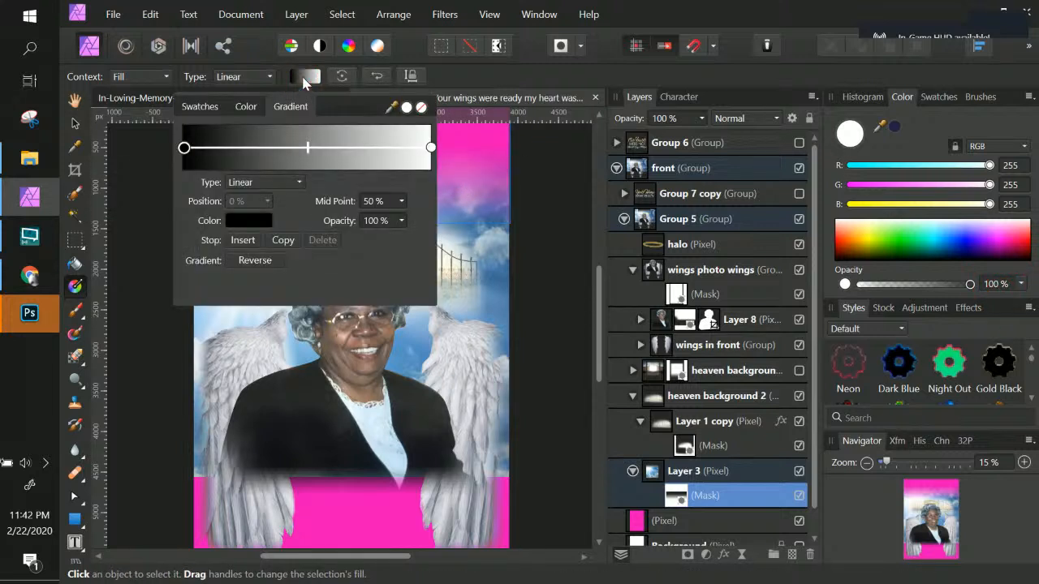
{"action": "left_click", "coordinate": [431, 148]}
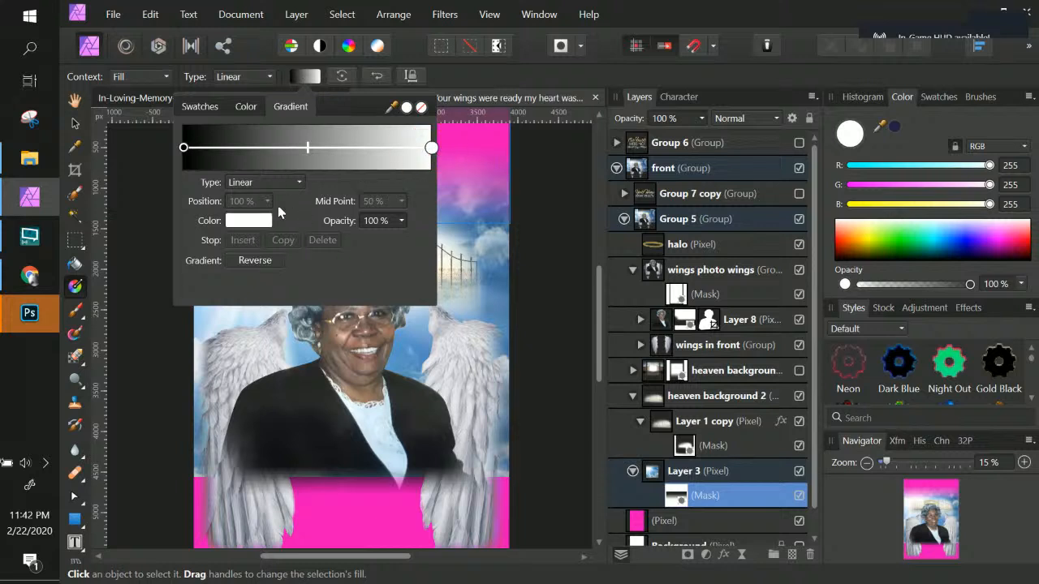
{"action": "left_click", "coordinate": [401, 221]}
{"action": "left_click_drag", "start_coordinate": [404, 237], "coordinate": [283, 237]}
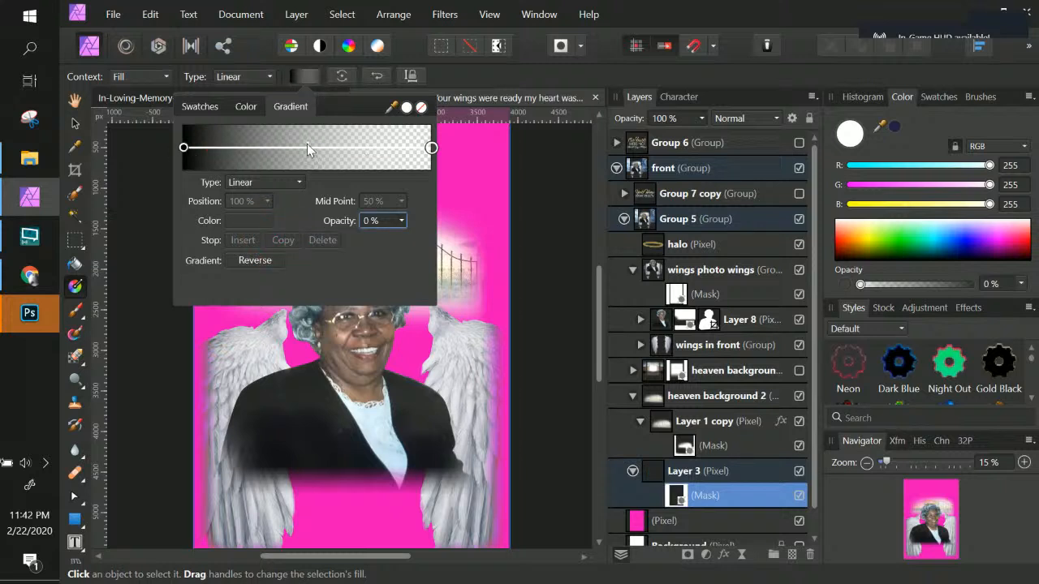
Step: Add a new white stop to the mask gradient and position it at 65%
{"action": "mouse_move", "coordinate": [306, 147]}
{"action": "left_mouse_down"}
{"action": "mouse_move", "coordinate": [344, 147]}
{"action": "mouse_move", "coordinate": [296, 147]}
{"action": "mouse_move", "coordinate": [307, 147]}
{"action": "left_mouse_up"}
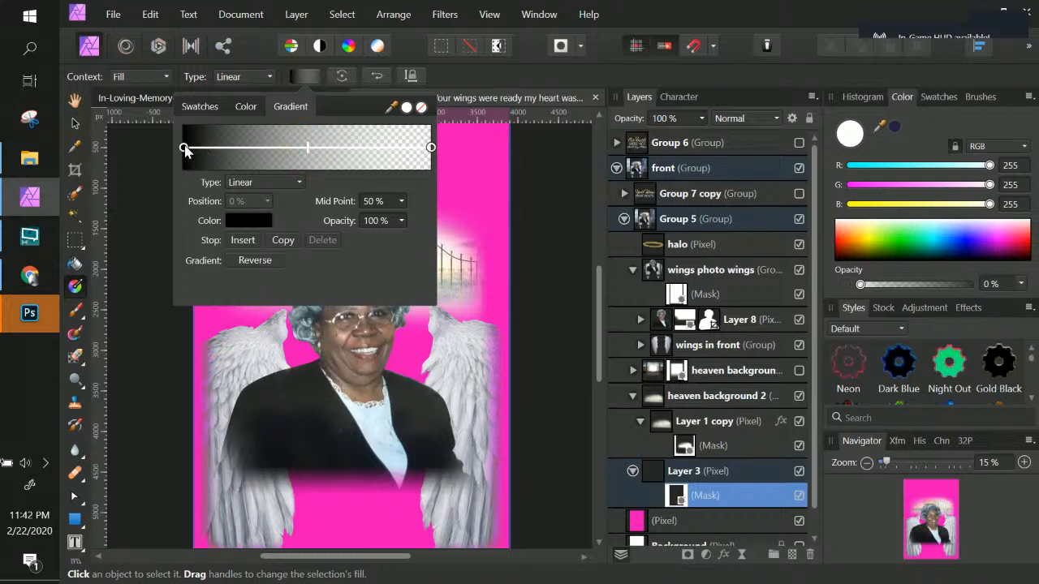
{"action": "left_click", "coordinate": [289, 149]}
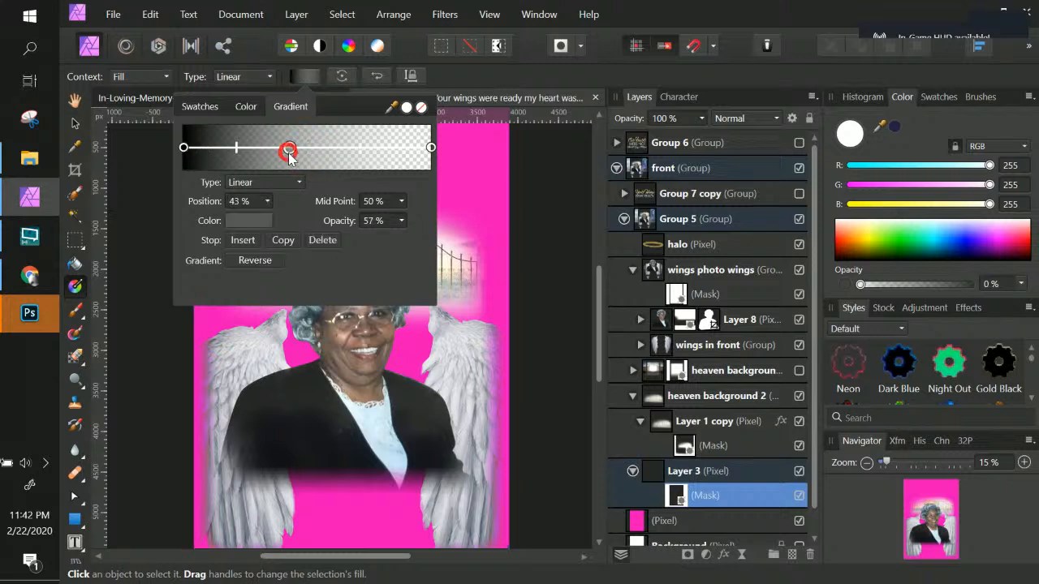
{"action": "left_click", "coordinate": [271, 220]}
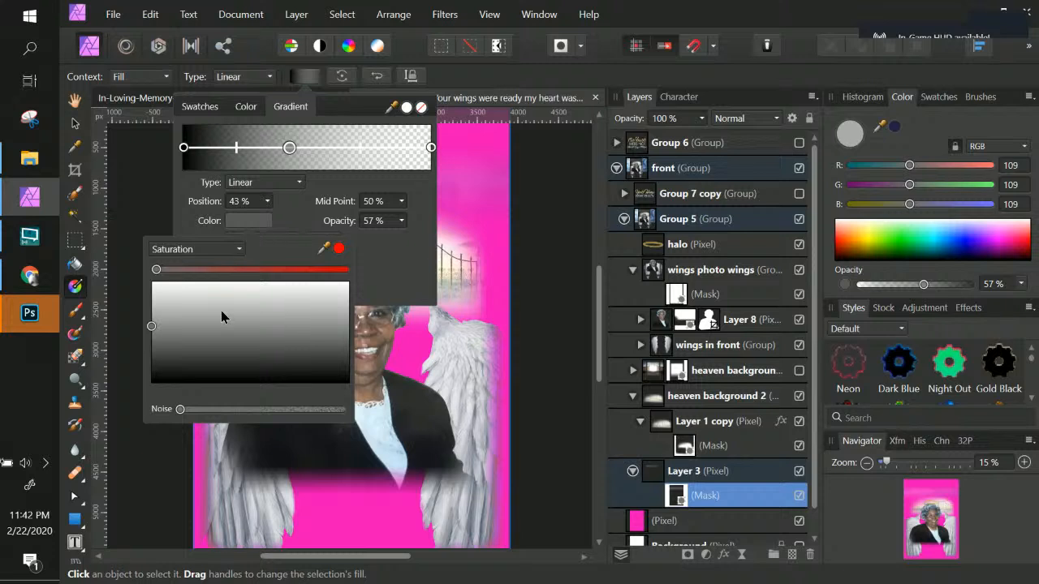
{"action": "left_click_drag", "start_coordinate": [221, 316], "coordinate": [126, 269]}
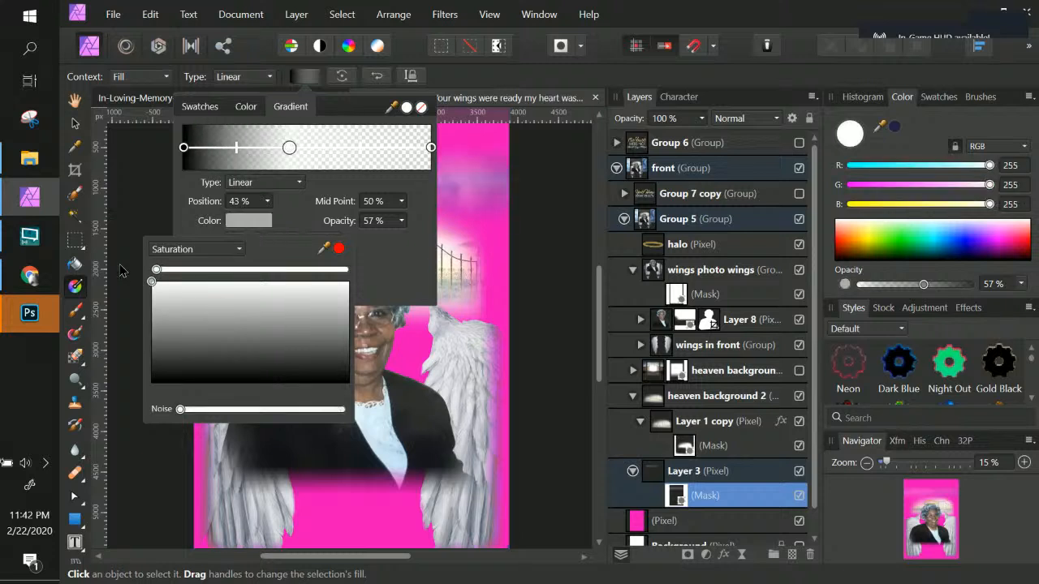
{"action": "left_click", "coordinate": [293, 148]}
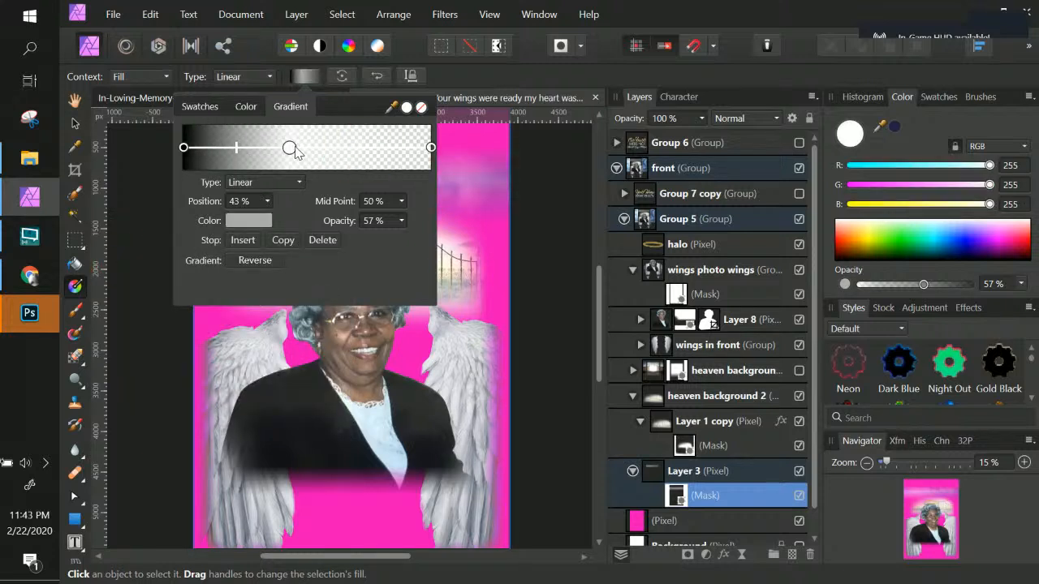
{"action": "mouse_move", "coordinate": [292, 149]}
{"action": "left_mouse_down"}
{"action": "mouse_move", "coordinate": [366, 154]}
{"action": "mouse_move", "coordinate": [345, 149]}
{"action": "left_mouse_up"}
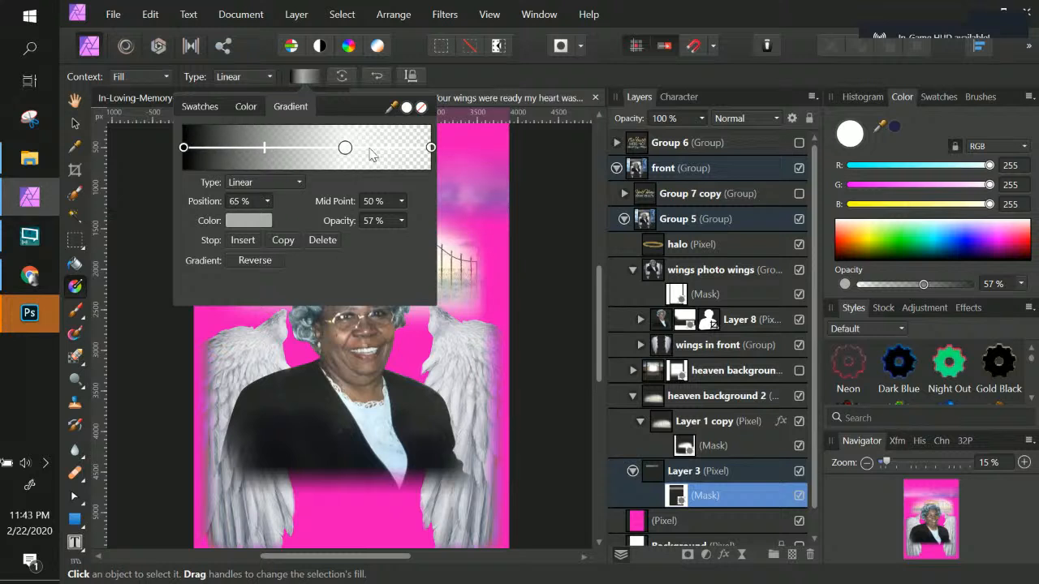
Step: Set the gradient's end stop opacity to 92% and leave the gradient tool
{"action": "left_click", "coordinate": [431, 147]}
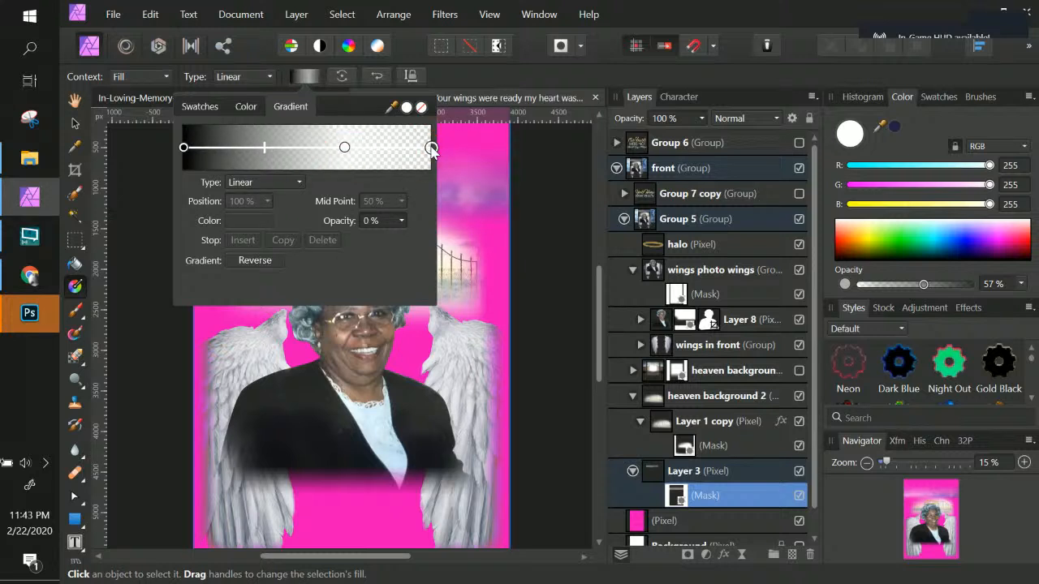
{"action": "left_click", "coordinate": [394, 146]}
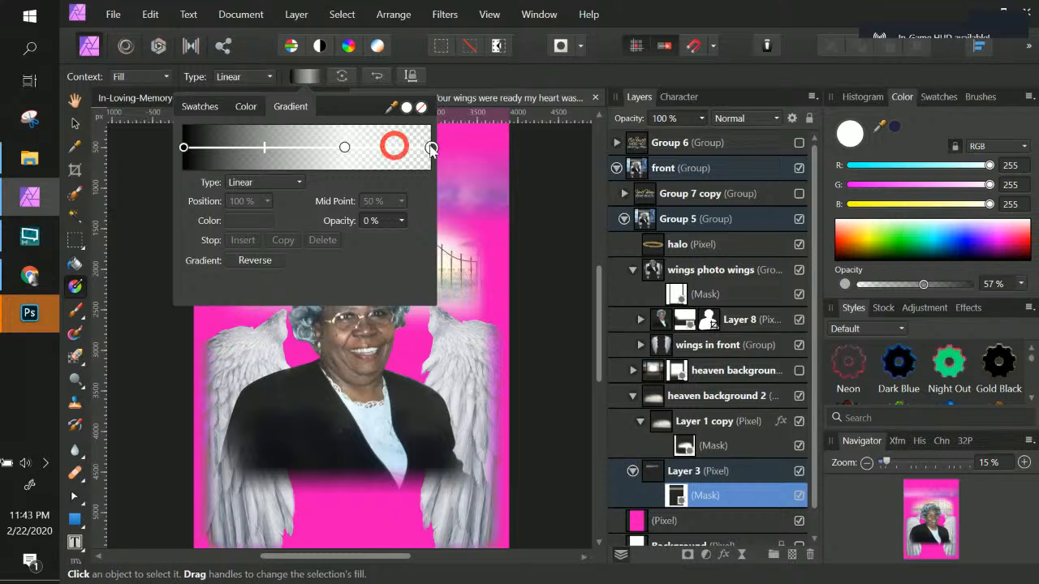
{"action": "left_click", "coordinate": [412, 152]}
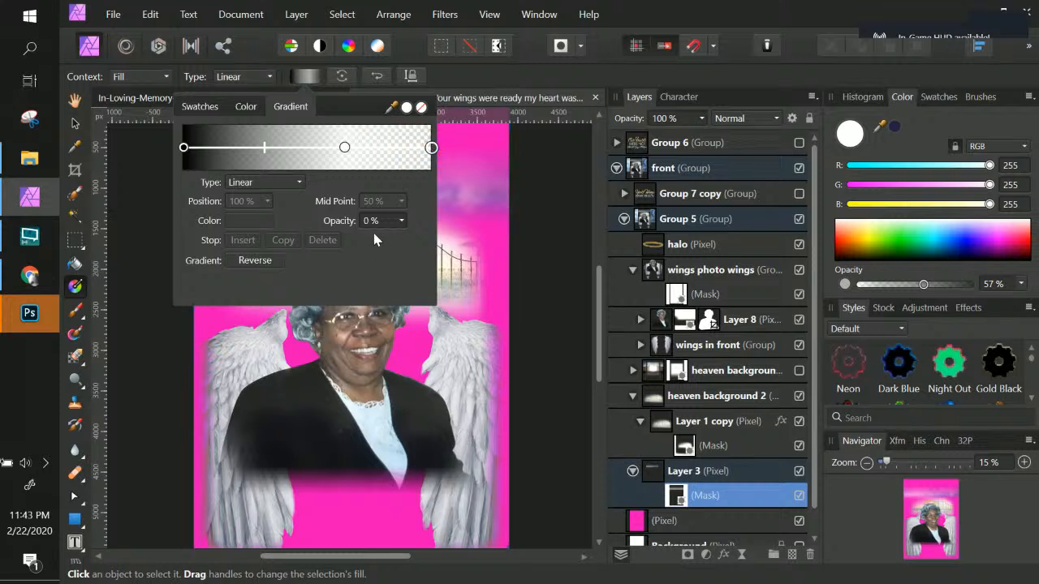
{"action": "left_click", "coordinate": [401, 221]}
{"action": "left_click_drag", "start_coordinate": [403, 237], "coordinate": [517, 239]}
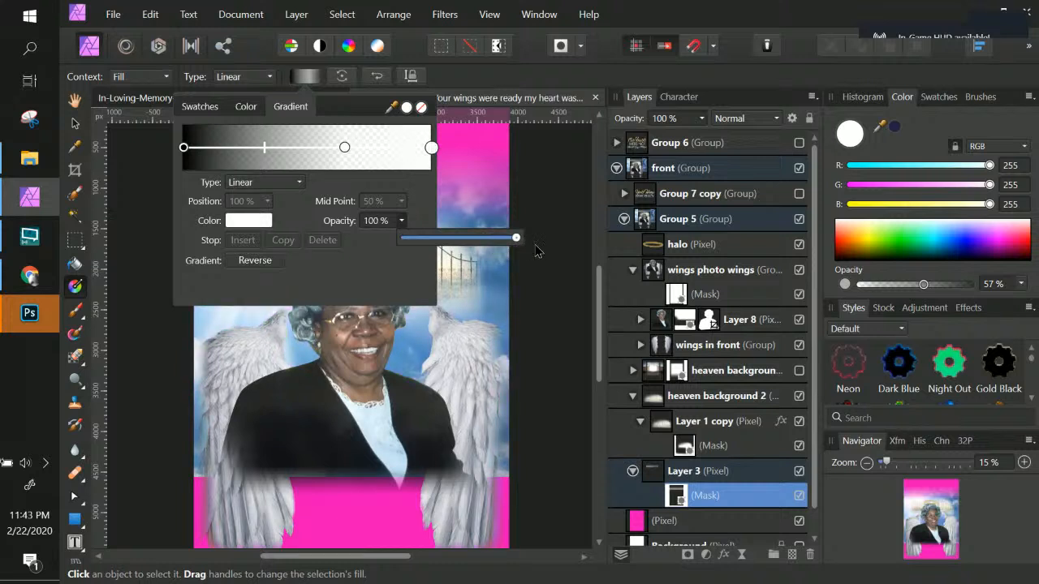
{"action": "left_click_drag", "start_coordinate": [509, 249], "coordinate": [507, 248]}
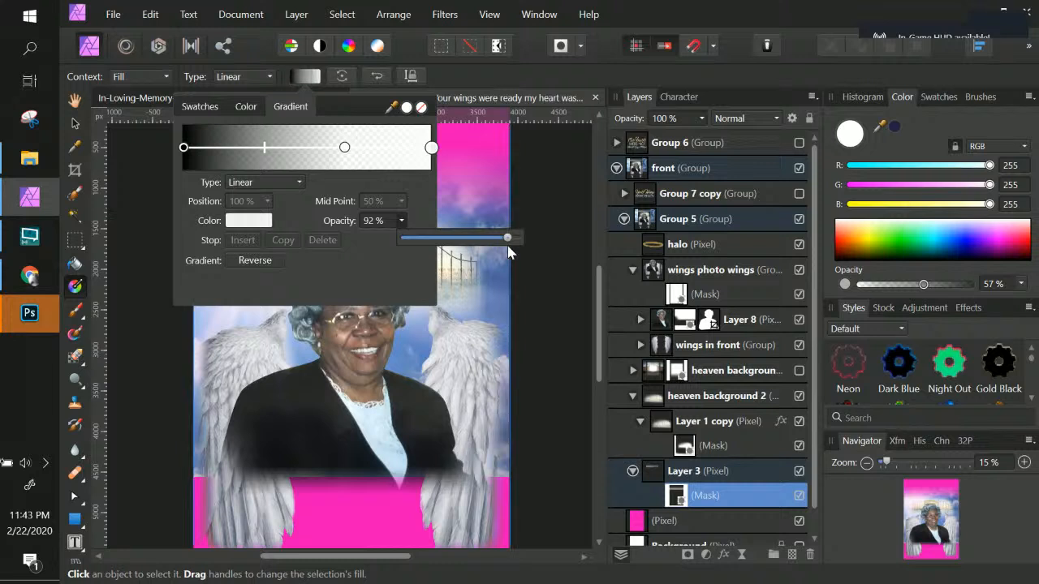
{"action": "left_click", "coordinate": [75, 124]}
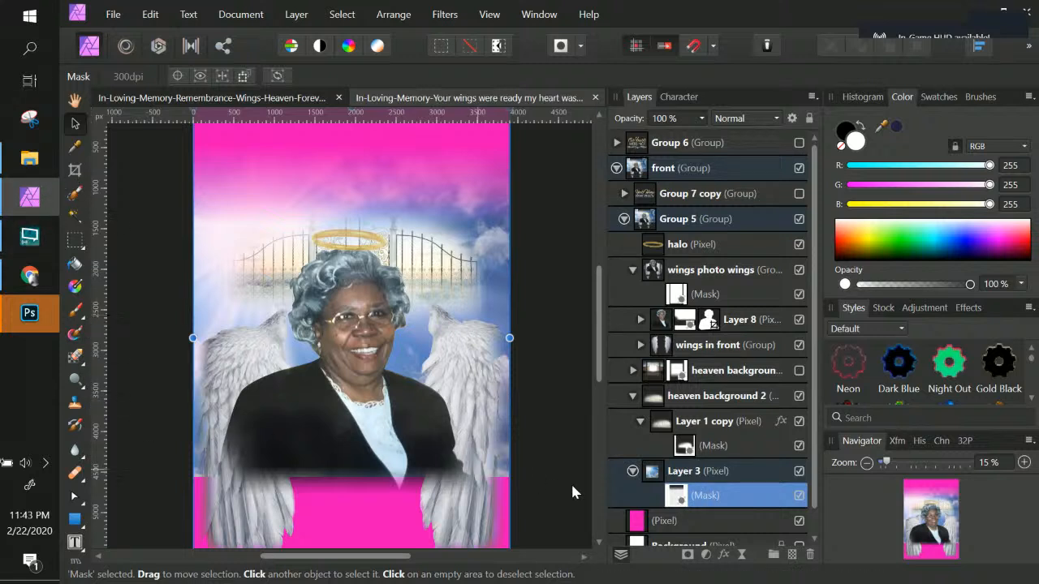
Step: Delete Layer 3's existing gradient mask
{"action": "double_click", "coordinate": [705, 495]}
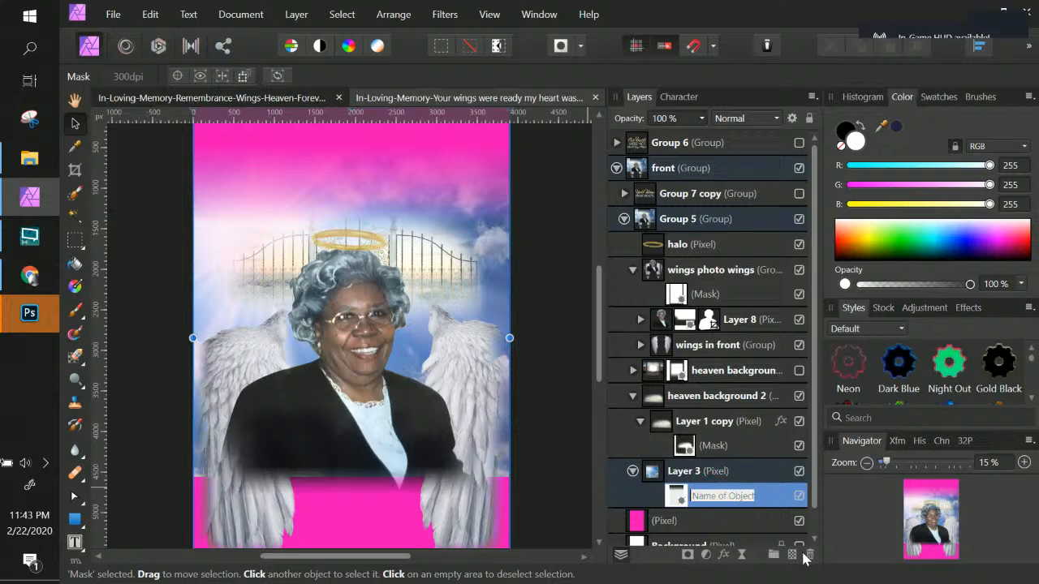
{"action": "left_click", "coordinate": [810, 556]}
{"action": "double_click", "coordinate": [721, 471]}
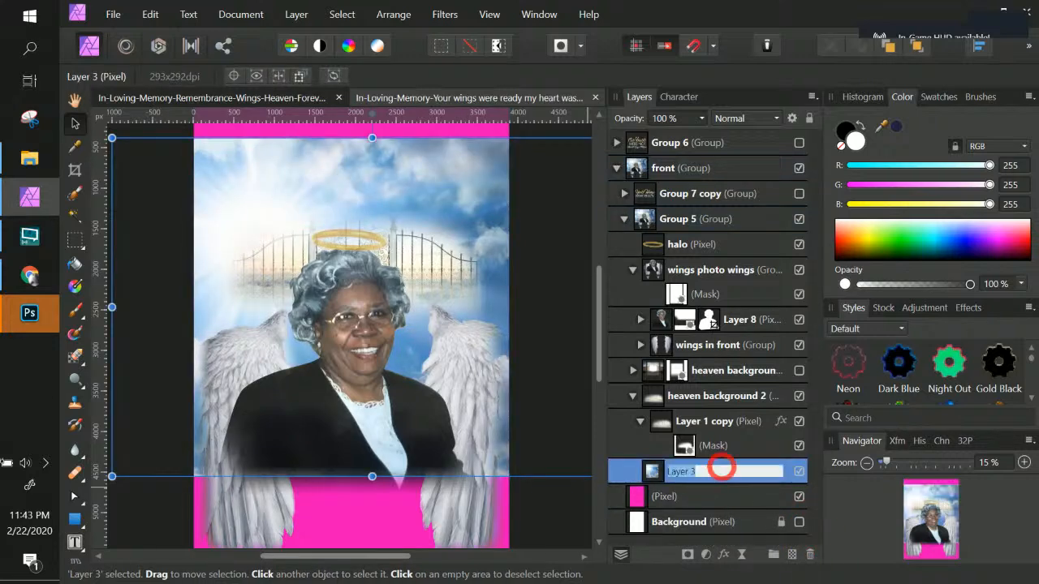
{"action": "left_click", "coordinate": [791, 555]}
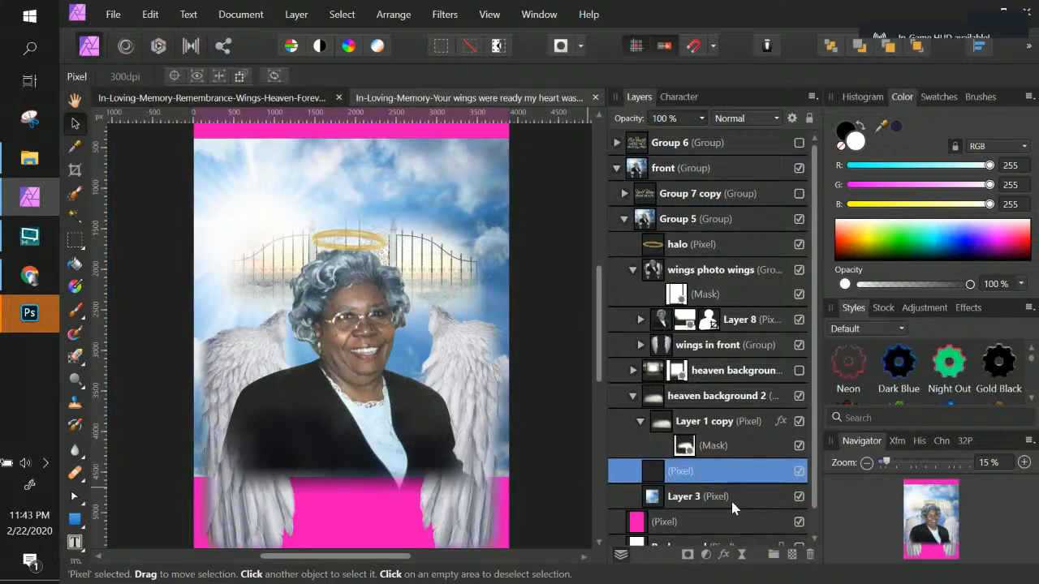
{"action": "key", "text": "ctrl+z"}
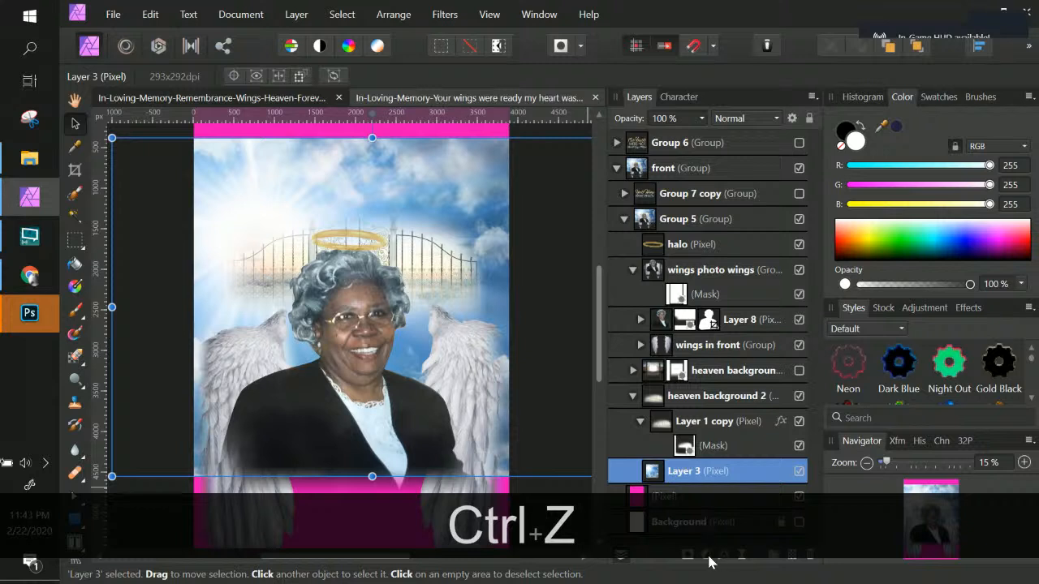
Step: Add a new empty mask to Layer 3 and select the Paint Brush
{"action": "left_click", "coordinate": [688, 557]}
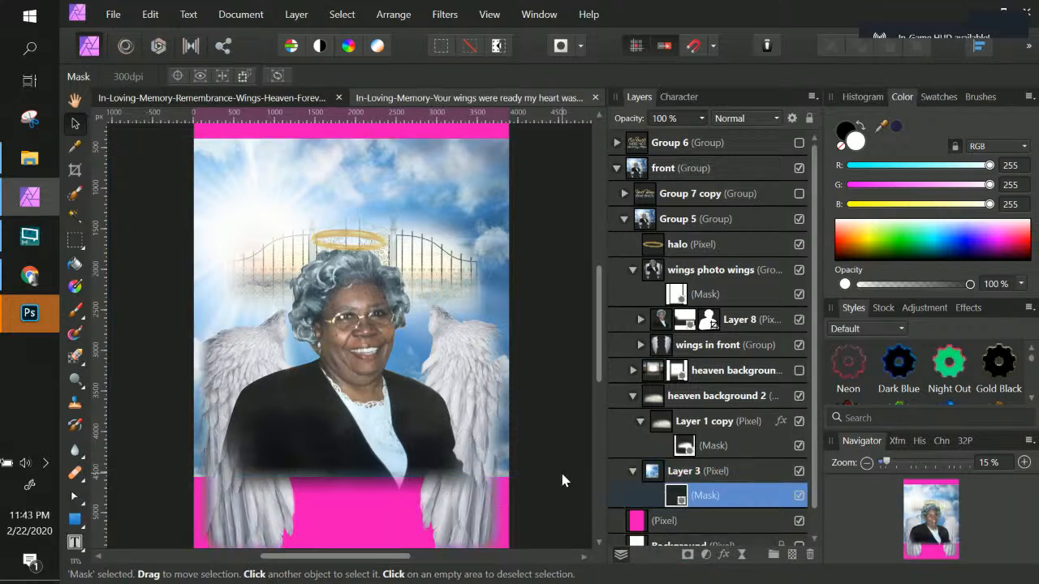
{"action": "left_click", "coordinate": [75, 309]}
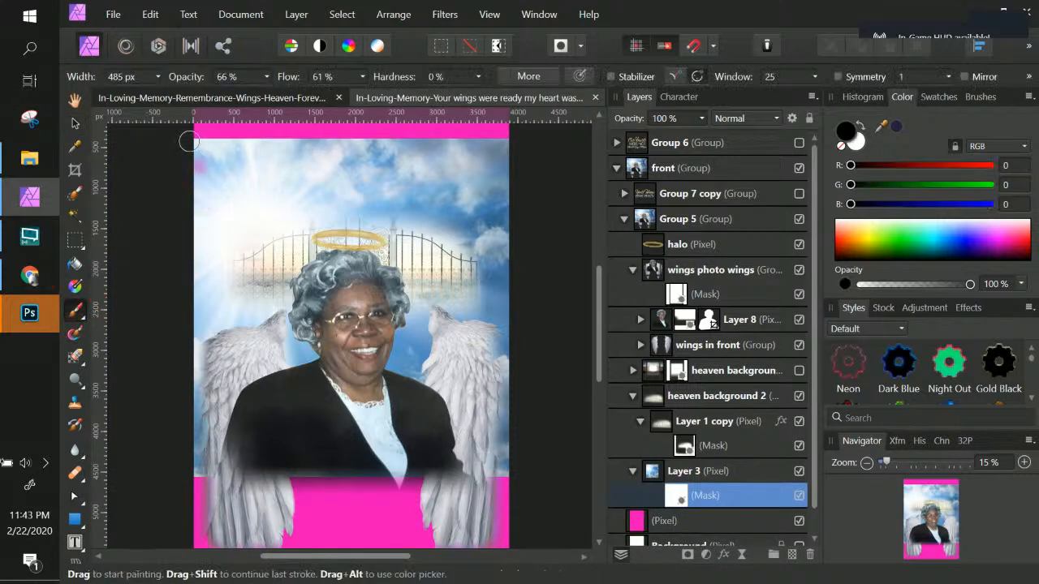
{"action": "left_click", "coordinate": [711, 479]}
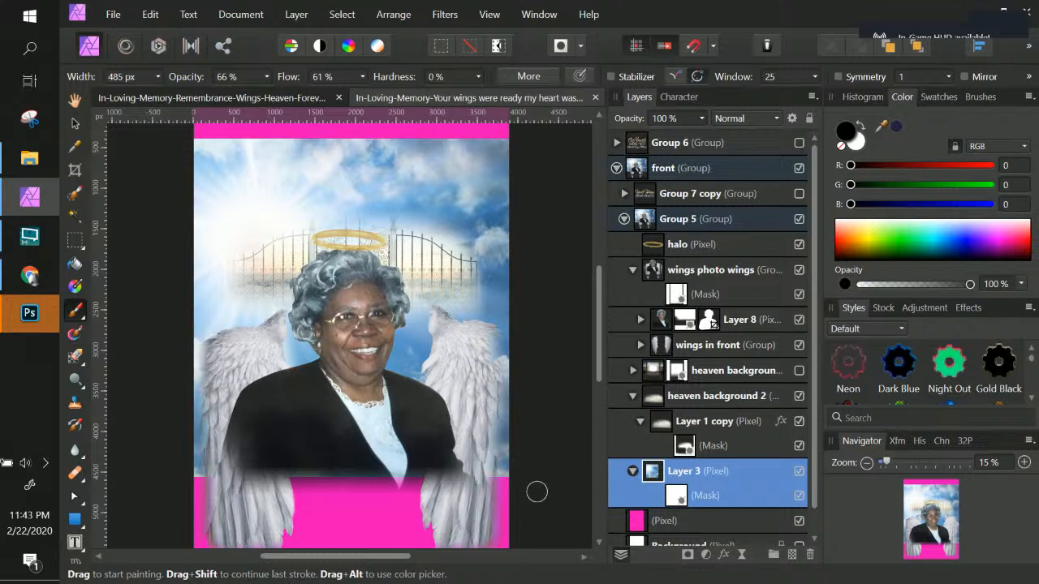
{"action": "double_click", "coordinate": [732, 471]}
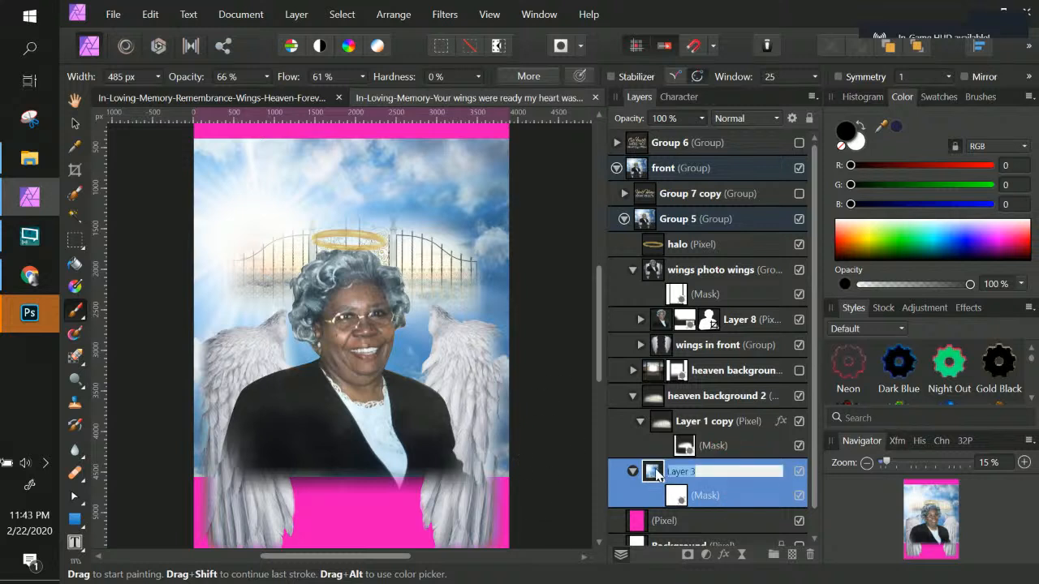
{"action": "key", "text": "Return"}
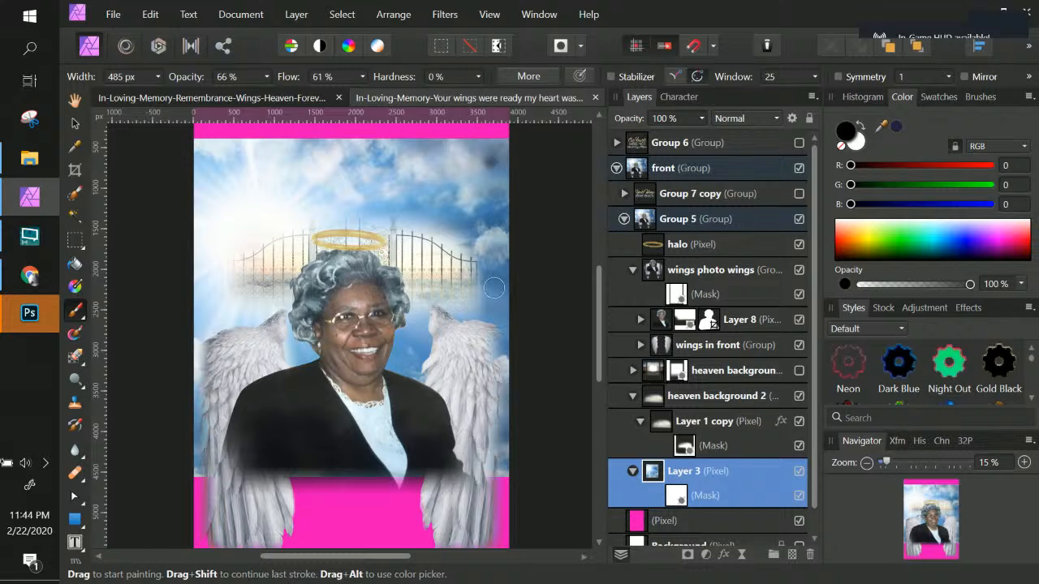
{"action": "double_click", "coordinate": [727, 474]}
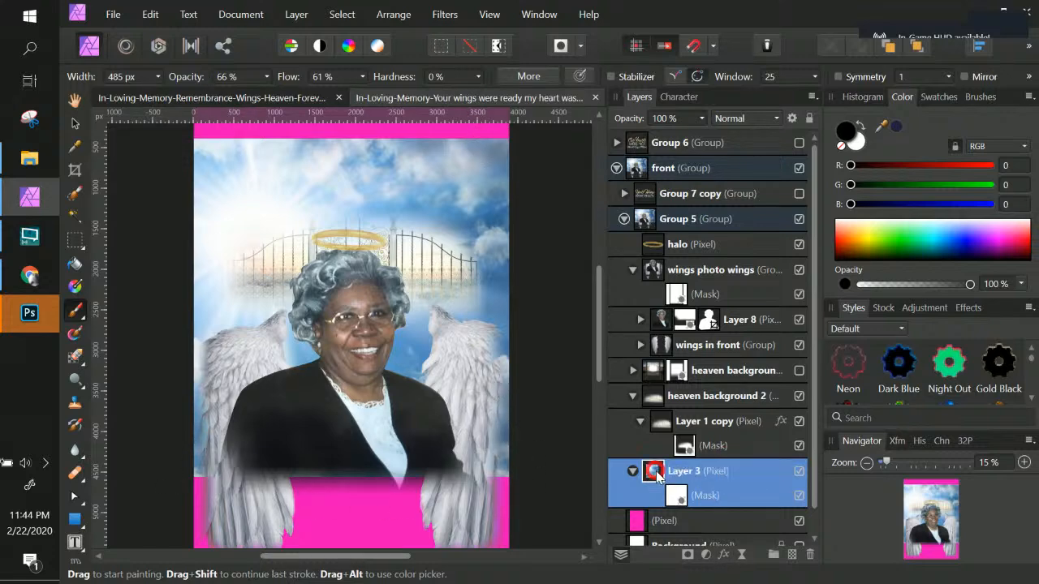
{"action": "key", "text": "ctrl+t"}
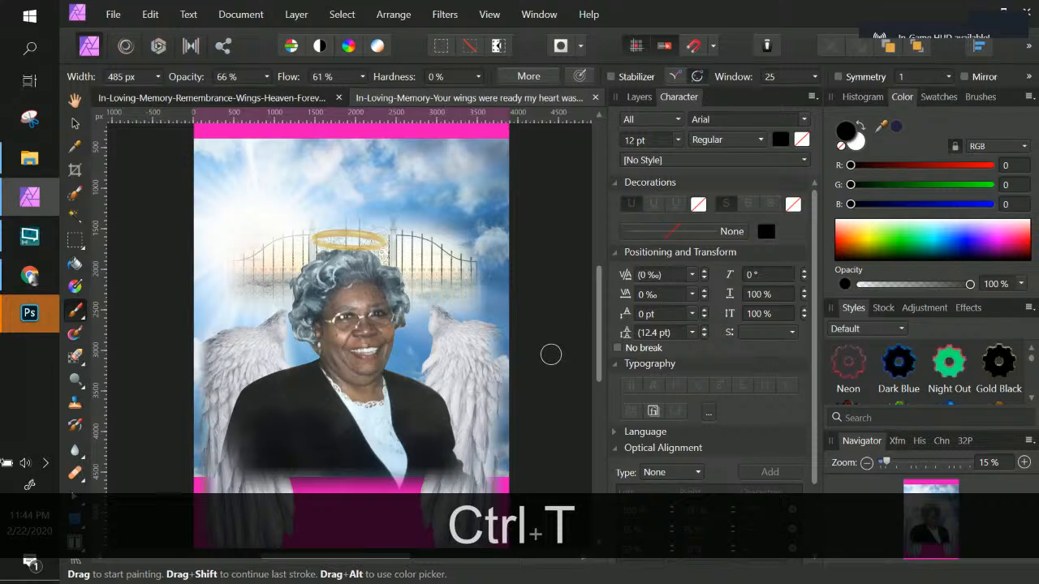
Step: Zoom out, reselect Layer 3's new mask with the Paint Brush, and set the brush width to 2180 px
{"action": "key", "text": "ctrl+KP_Subtract"}
{"action": "key", "text": "ctrl+KP_Subtract"}
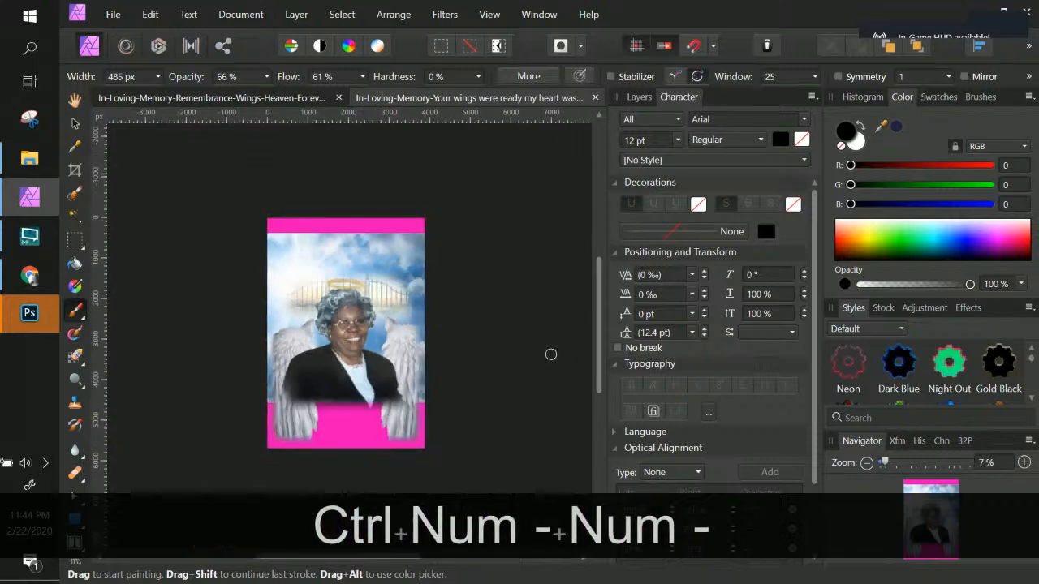
{"action": "left_click", "coordinate": [74, 126]}
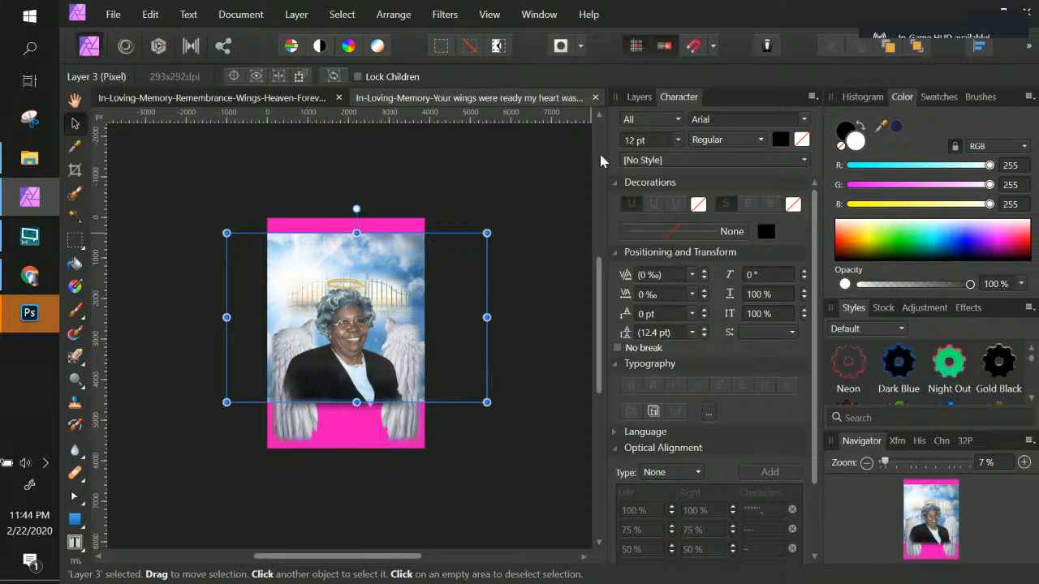
{"action": "left_click", "coordinate": [638, 97]}
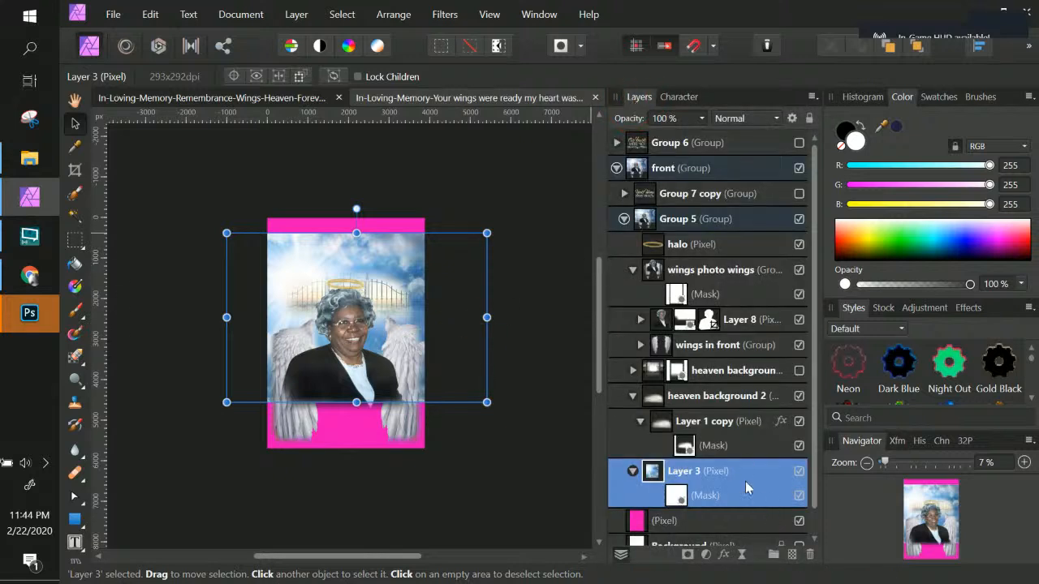
{"action": "left_click", "coordinate": [677, 496]}
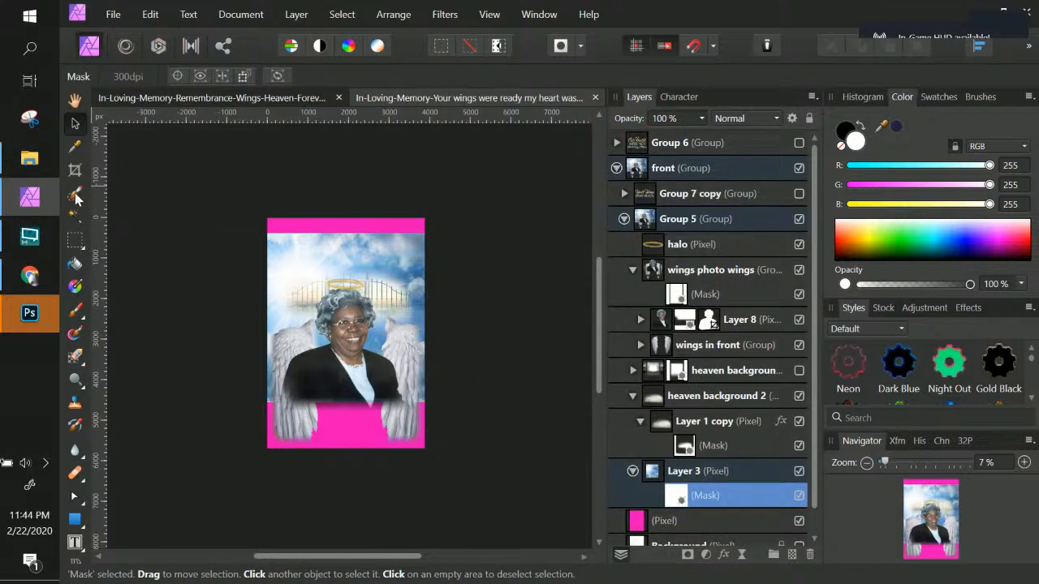
{"action": "left_click", "coordinate": [75, 310]}
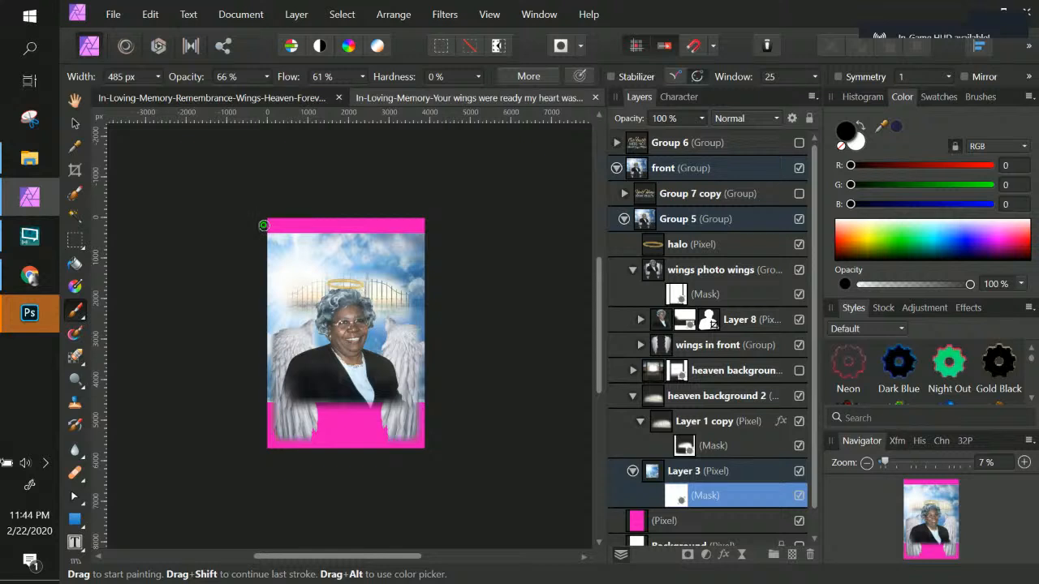
{"action": "left_click", "coordinate": [159, 75]}
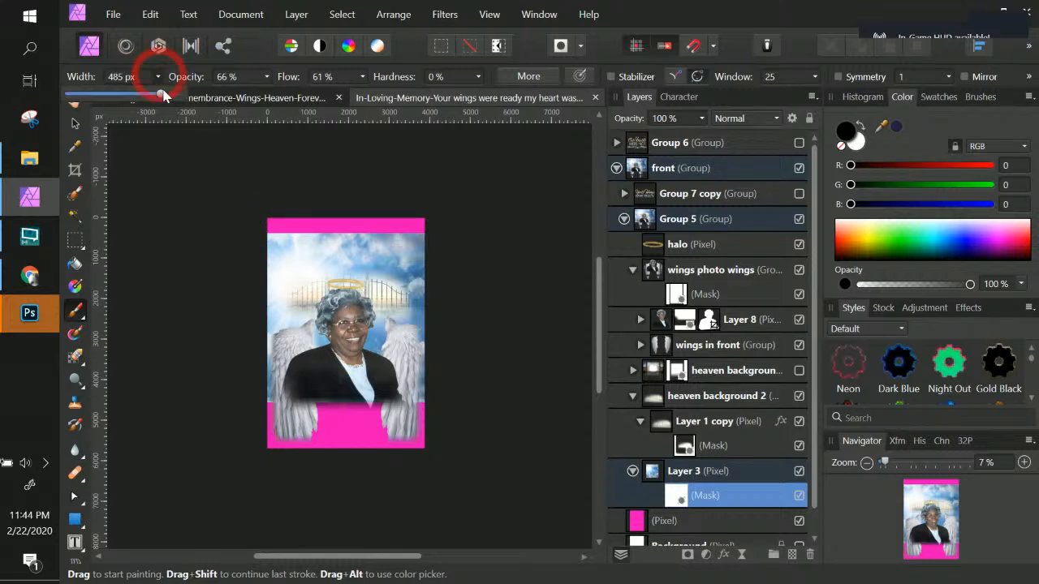
{"action": "left_click", "coordinate": [253, 216]}
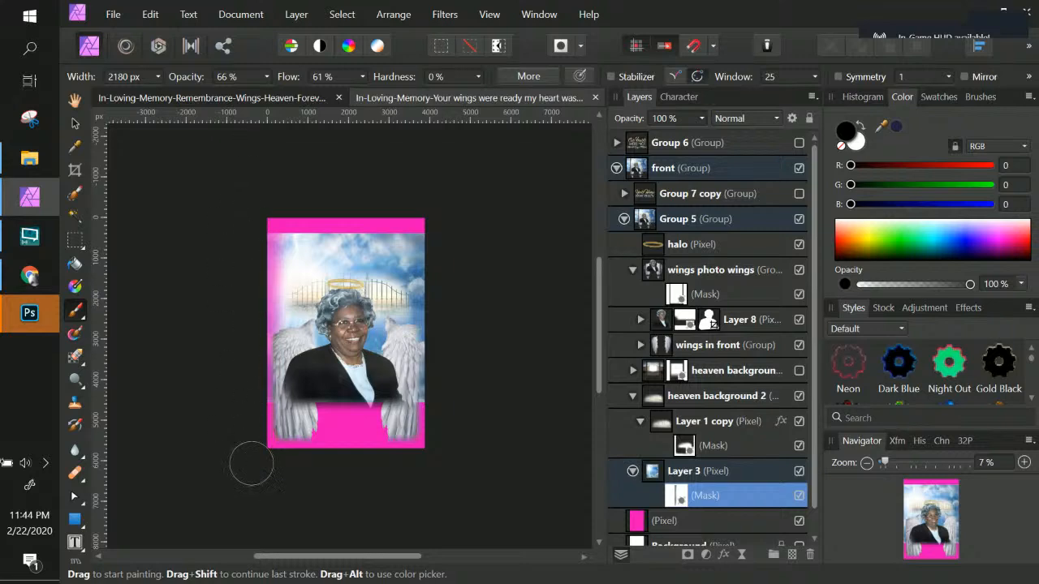
Step: Set the brush flow to 100% and the brush opacity to 100%
{"action": "mouse_move", "coordinate": [369, 98]}
{"action": "left_mouse_down"}
{"action": "mouse_move", "coordinate": [365, 84]}
{"action": "mouse_move", "coordinate": [422, 101]}
{"action": "left_mouse_up"}
{"action": "left_click", "coordinate": [364, 78]}
{"action": "left_click", "coordinate": [264, 77]}
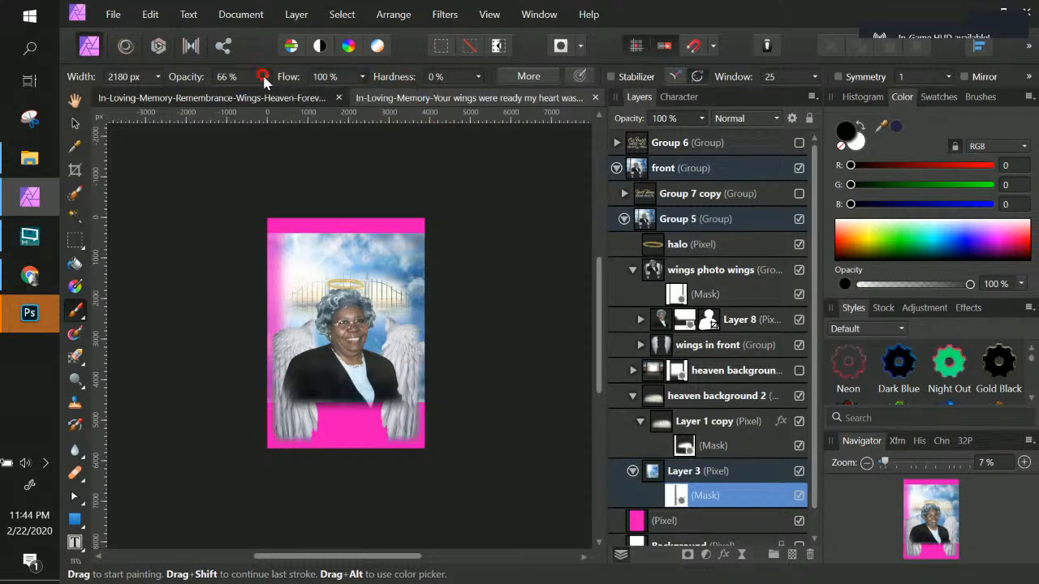
{"action": "left_click", "coordinate": [269, 77]}
{"action": "left_click", "coordinate": [281, 99]}
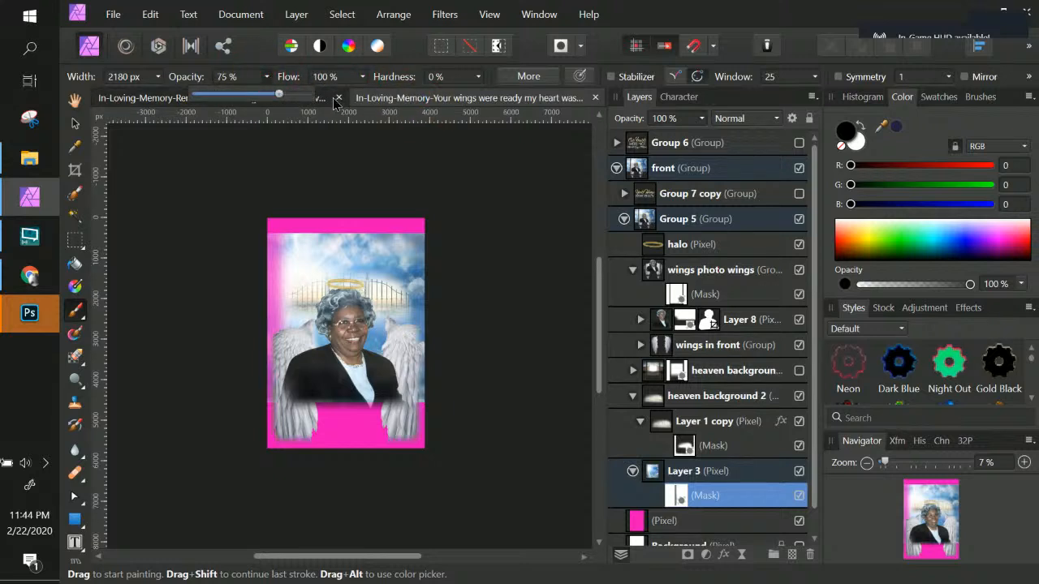
{"action": "left_click", "coordinate": [267, 77]}
{"action": "left_click", "coordinate": [260, 76]}
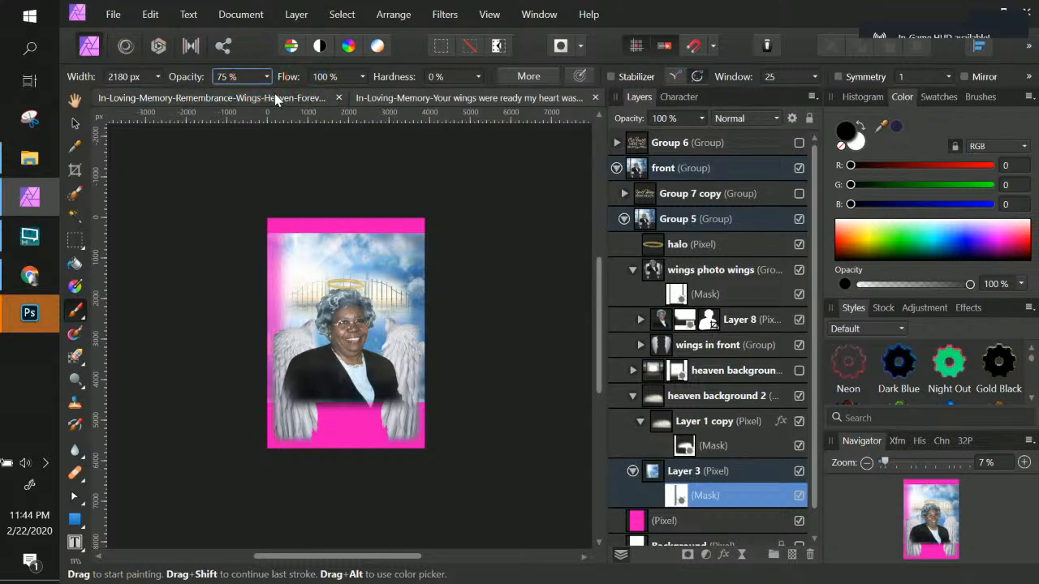
{"action": "left_click", "coordinate": [268, 77]}
{"action": "left_click_drag", "start_coordinate": [268, 93], "coordinate": [309, 96]}
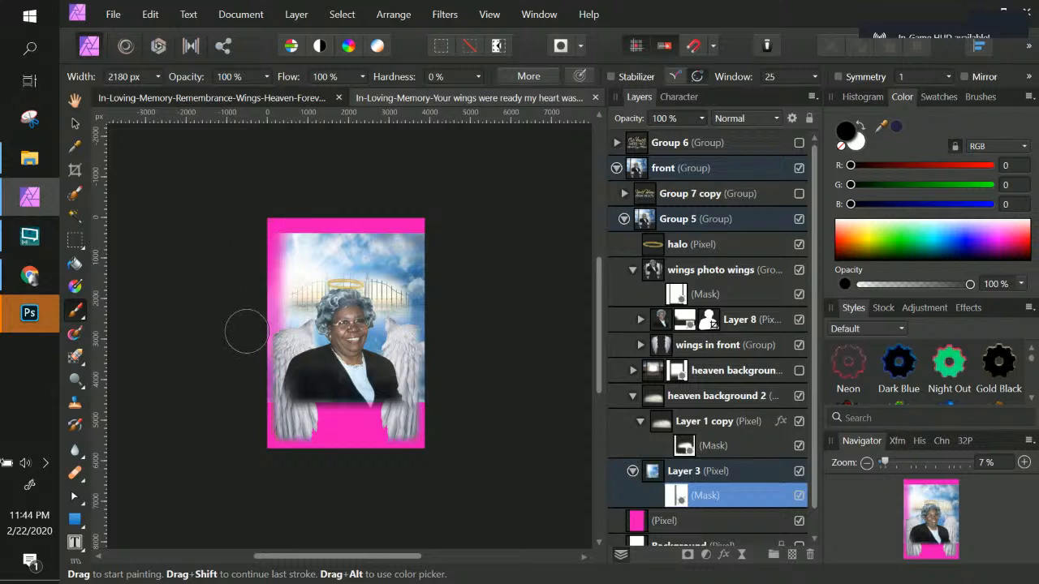
Step: Paint black around the edges of Layer 3's mask so the sky fades into the magenta background
{"action": "left_click", "coordinate": [237, 484]}
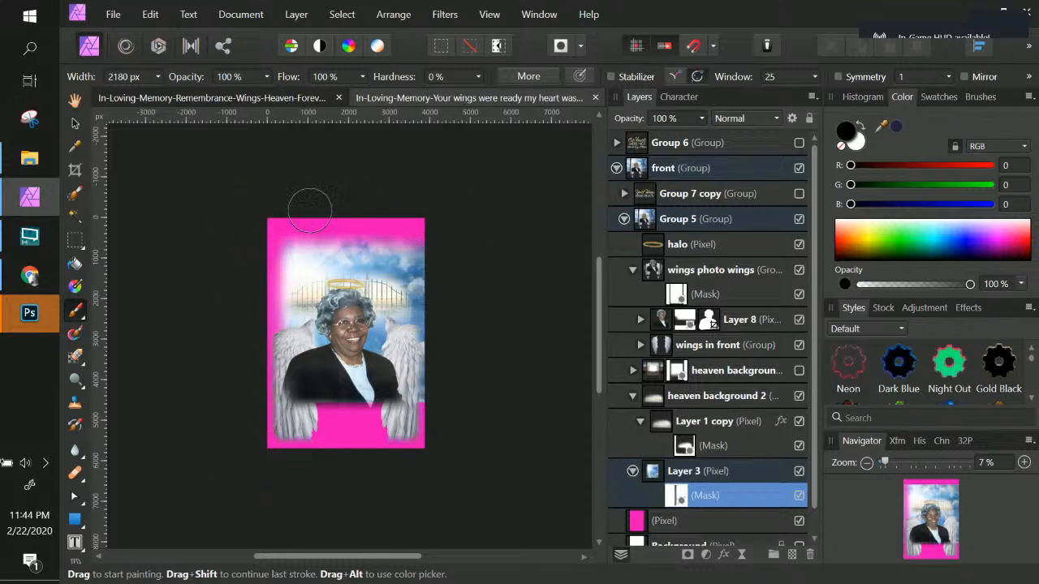
{"action": "left_click", "coordinate": [219, 206]}
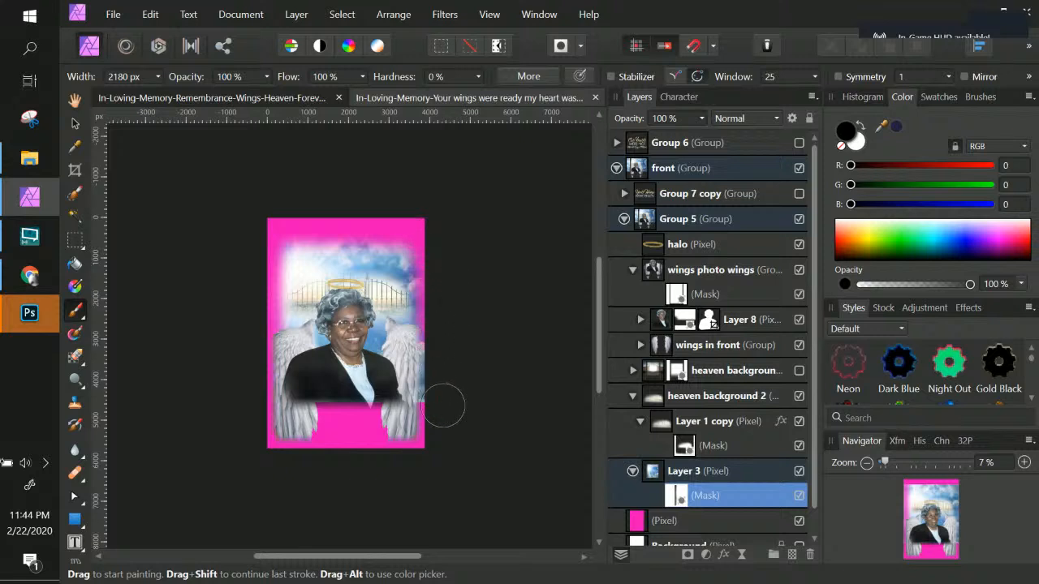
{"action": "left_click", "coordinate": [441, 484]}
{"action": "left_click", "coordinate": [435, 170]}
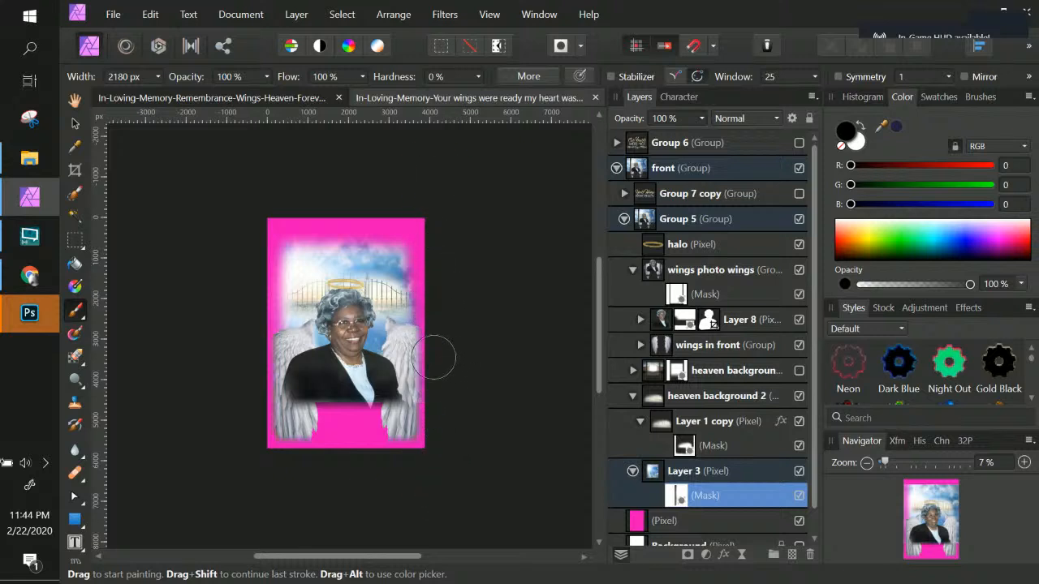
{"action": "left_click", "coordinate": [251, 417]}
{"action": "left_click", "coordinate": [485, 432]}
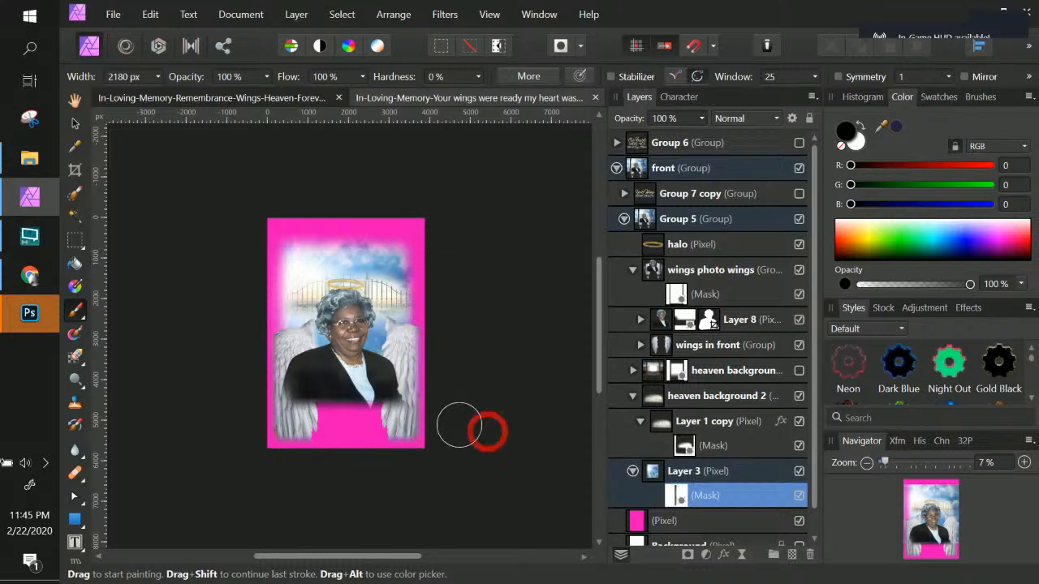
{"action": "left_click", "coordinate": [216, 403]}
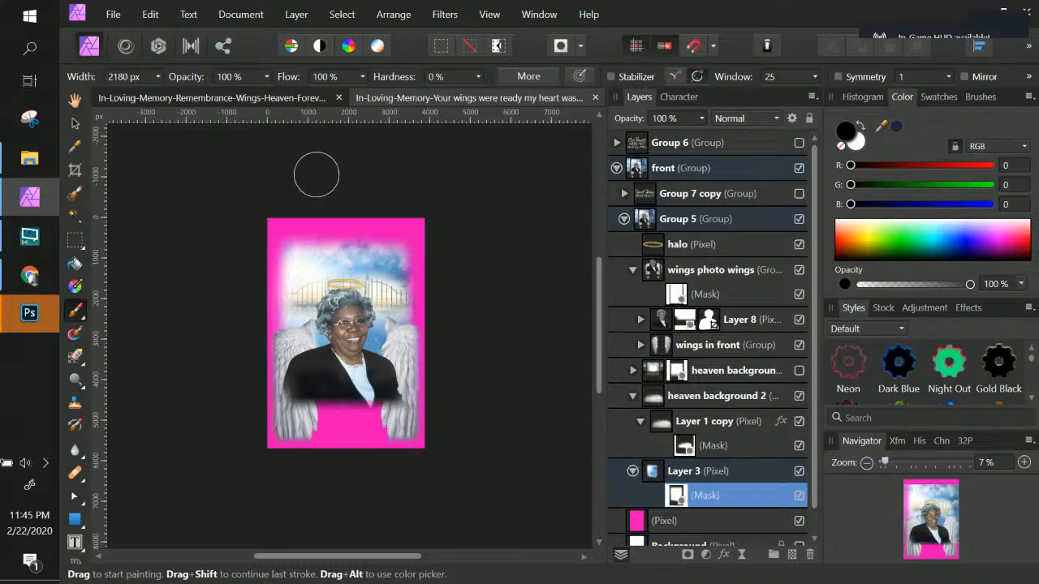
{"action": "key", "text": "ctrl+KP_Add"}
{"action": "key", "text": "ctrl+KP_Add"}
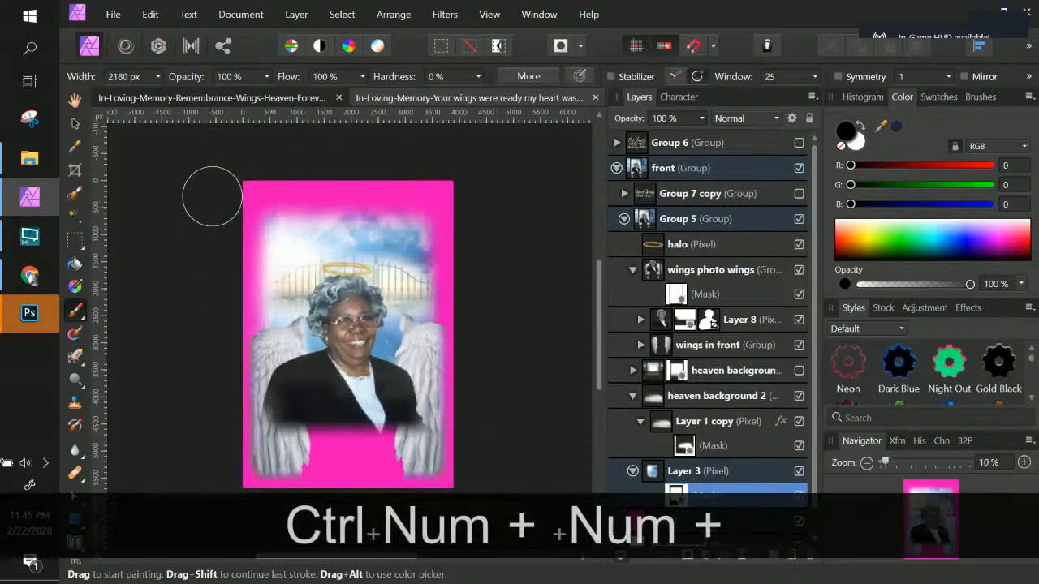
{"action": "scroll", "coordinate": [268, 180], "scroll_direction": "down", "scroll_amount": 1}
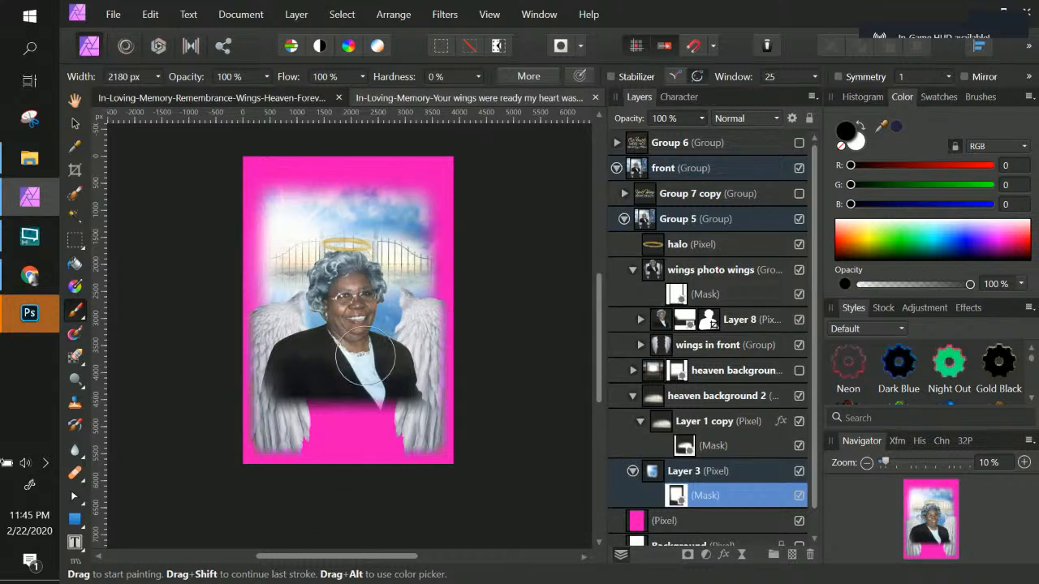
{"action": "double_click", "coordinate": [703, 495]}
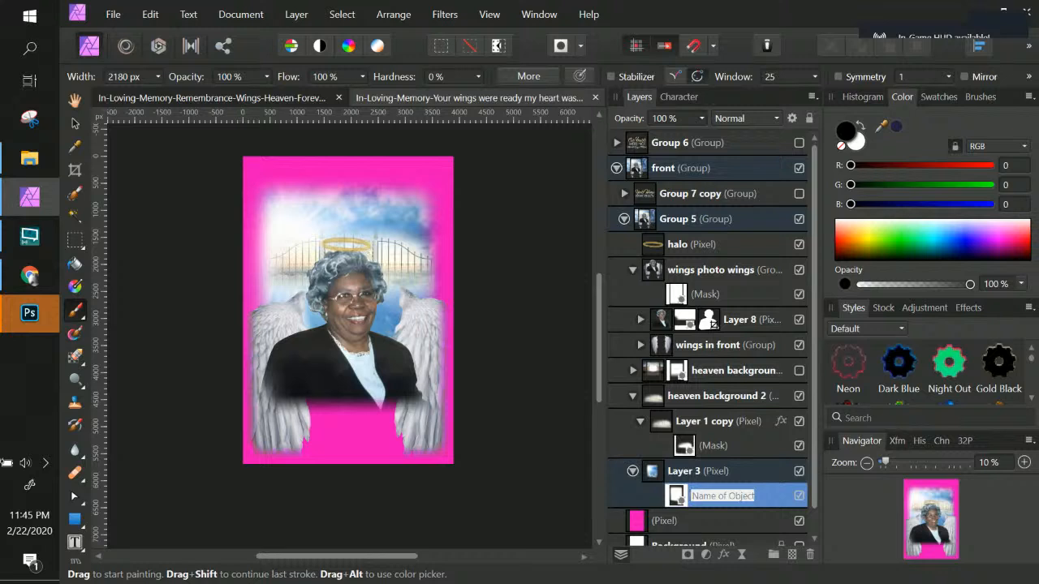
Step: Inspect the wings in front group's sublayers by toggling their visibility on and off
{"action": "left_click", "coordinate": [733, 347]}
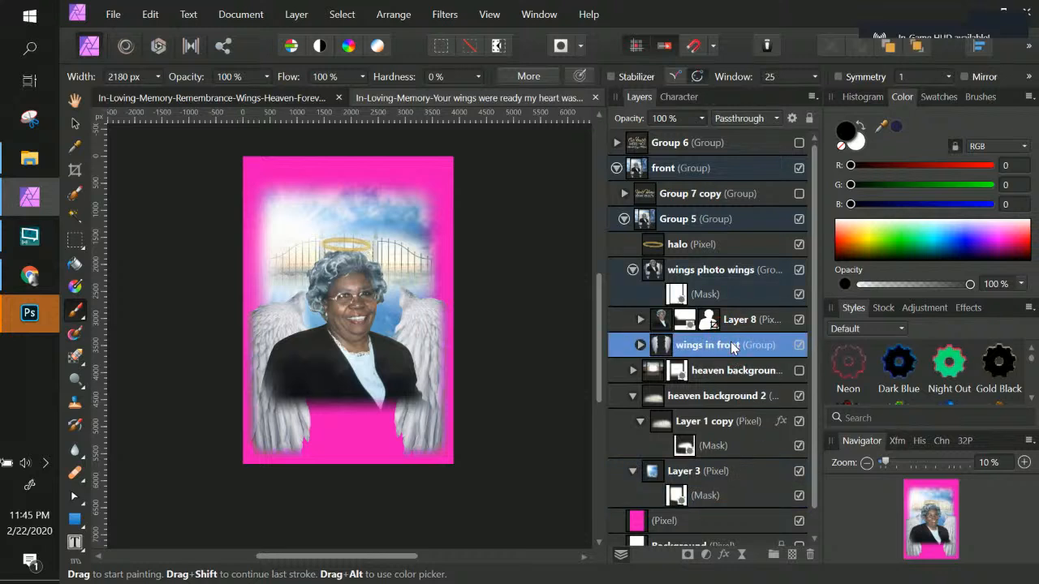
{"action": "left_click", "coordinate": [640, 345]}
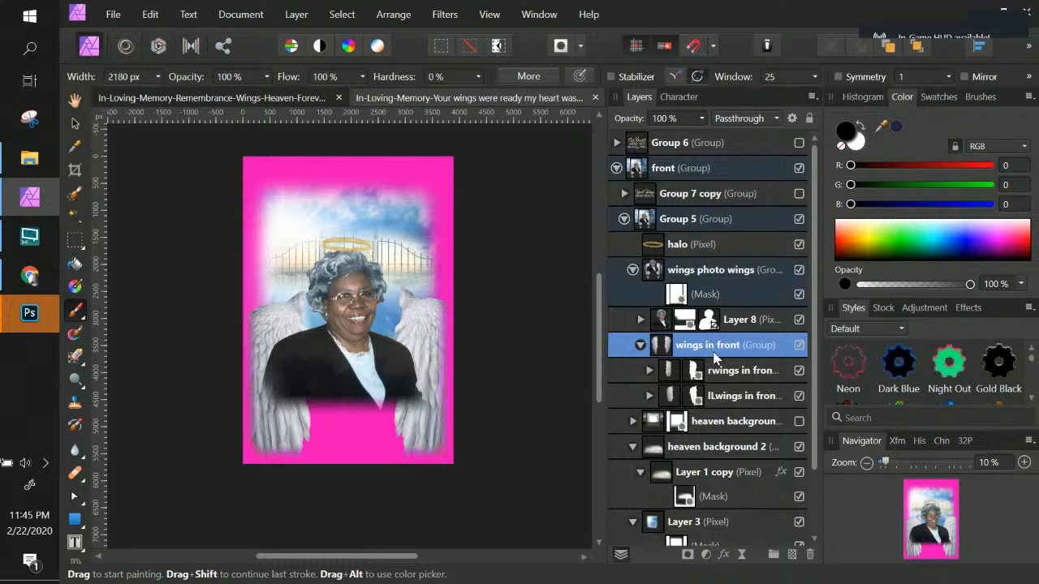
{"action": "left_click", "coordinate": [706, 280]}
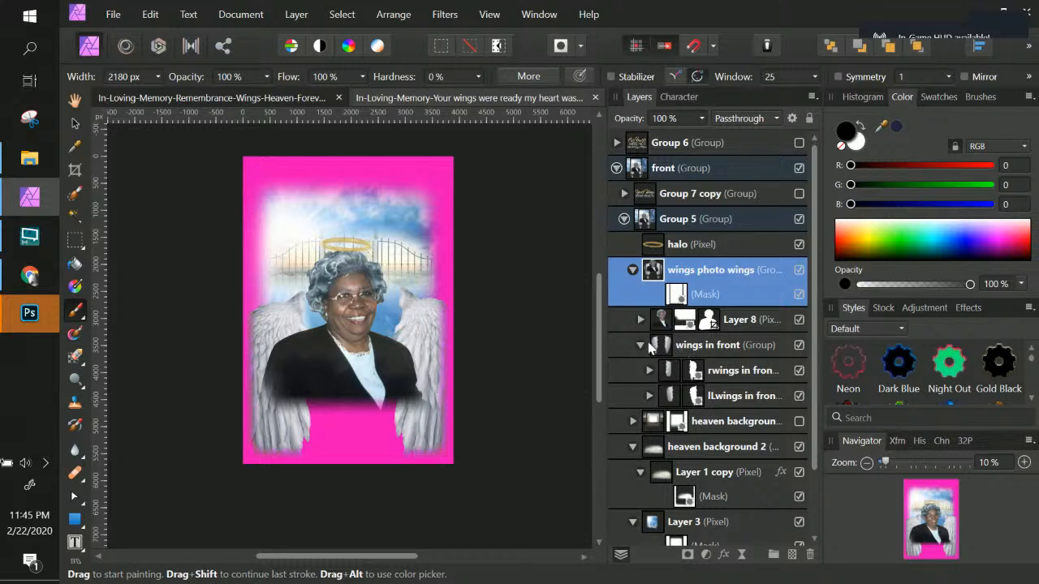
{"action": "left_click", "coordinate": [798, 346]}
{"action": "left_click", "coordinate": [798, 345]}
{"action": "left_click", "coordinate": [748, 349]}
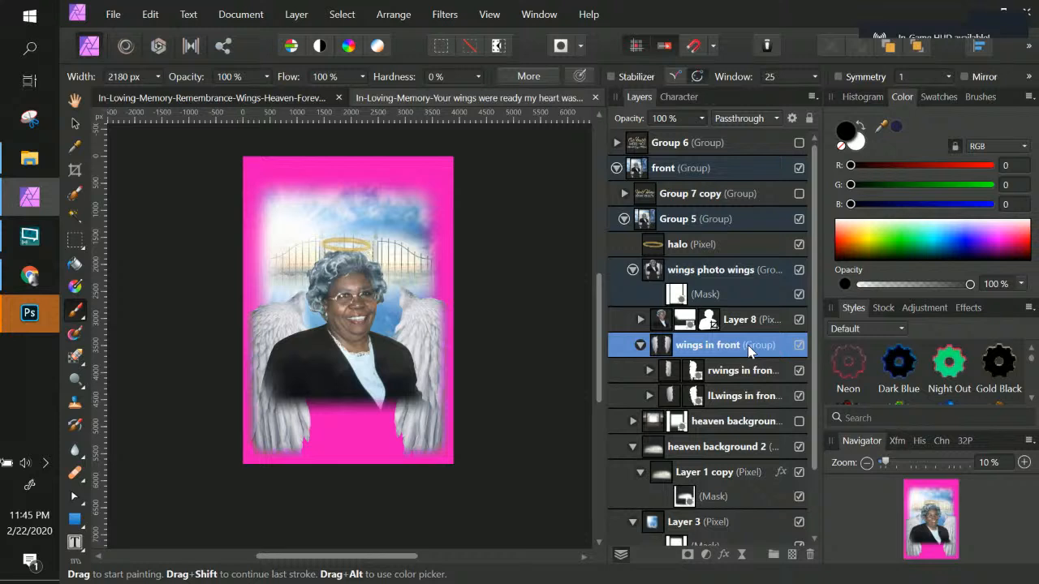
{"action": "left_click", "coordinate": [798, 370]}
{"action": "left_click", "coordinate": [799, 371]}
Step: Switch to the other open flyer document to compare its layer structure
{"action": "left_click", "coordinate": [293, 97]}
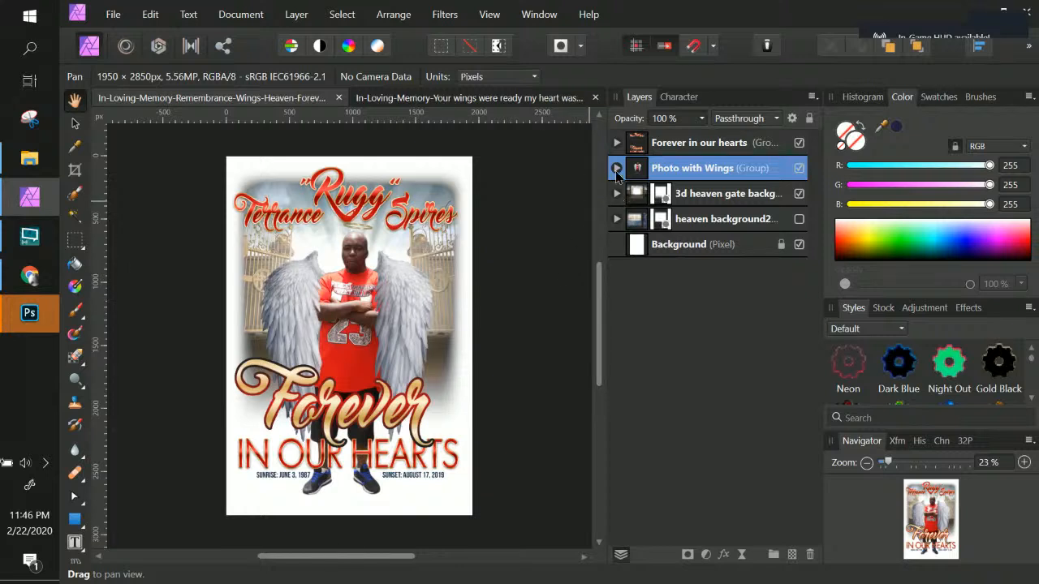
Step: Expand the Photo with Wings group in the Terrance flyer and select its wings layer with the Move tool
{"action": "left_click", "coordinate": [616, 168]}
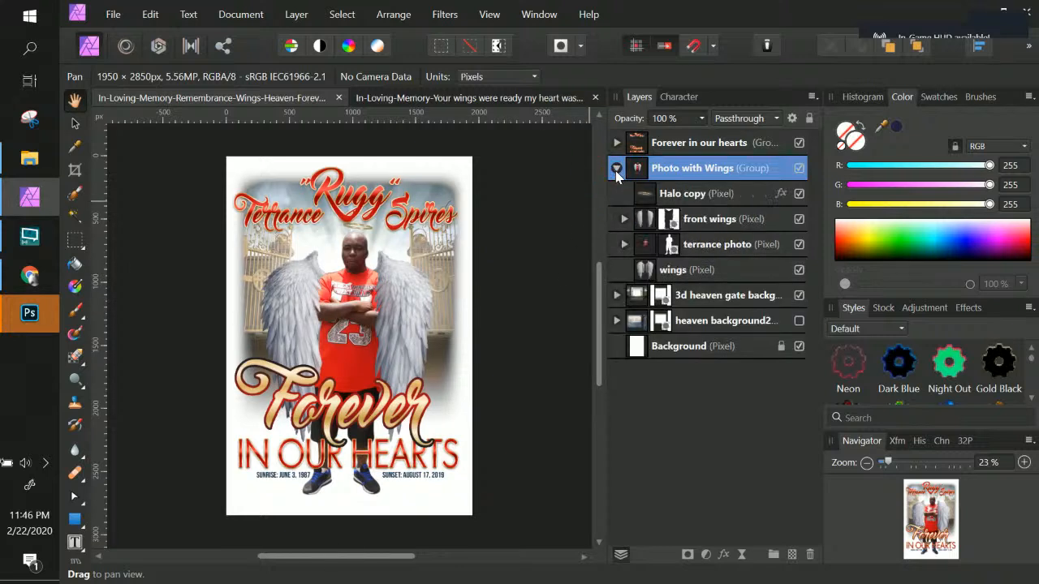
{"action": "left_click", "coordinate": [698, 274]}
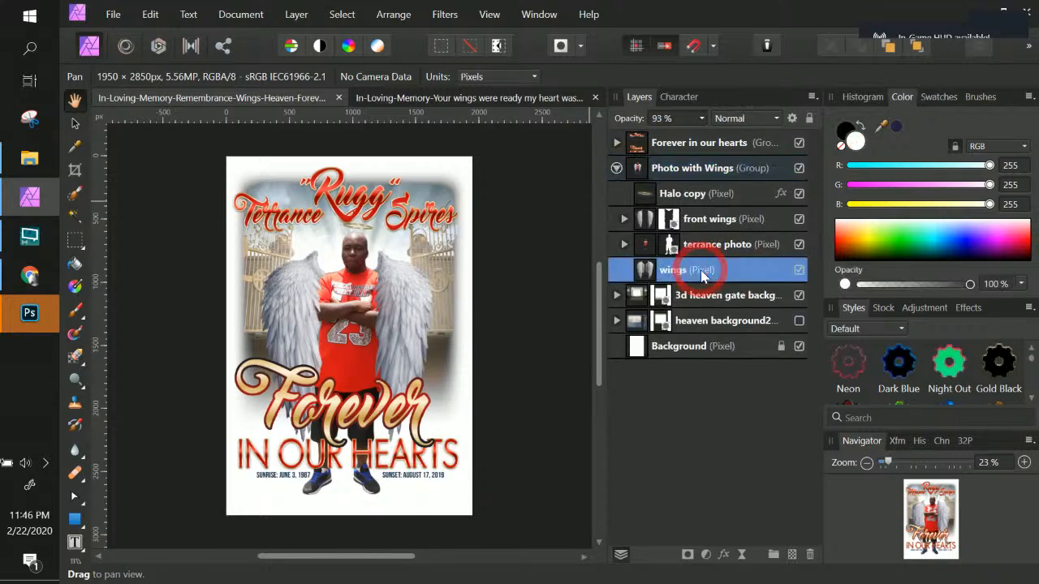
{"action": "left_click", "coordinate": [75, 123]}
{"action": "left_click_drag", "start_coordinate": [379, 294], "coordinate": [16, 233]}
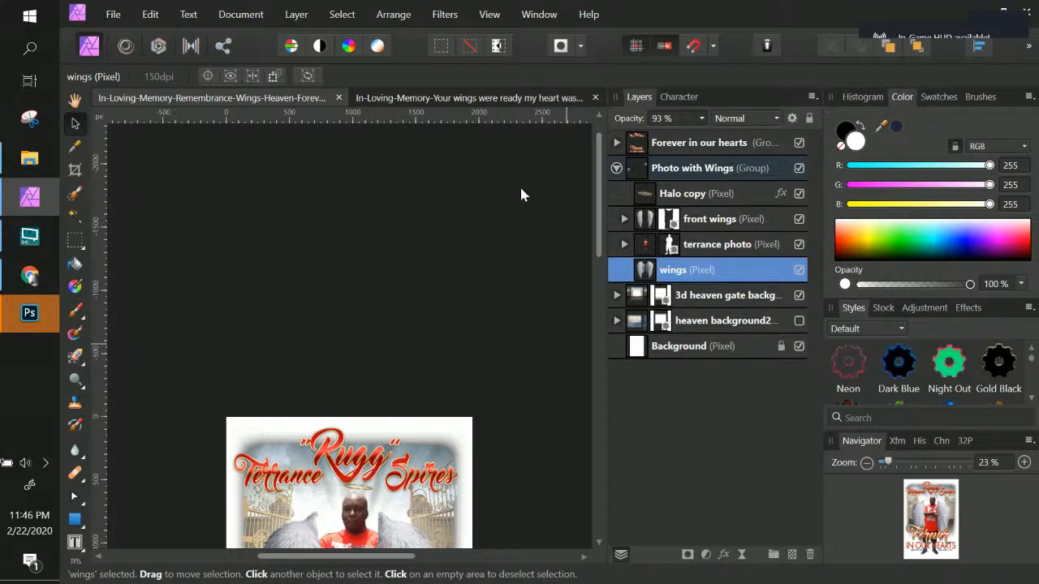
Step: Float the magenta flyer's document window beside the Terrance flyer to compare both layouts, then dock it back
{"action": "left_click", "coordinate": [443, 100]}
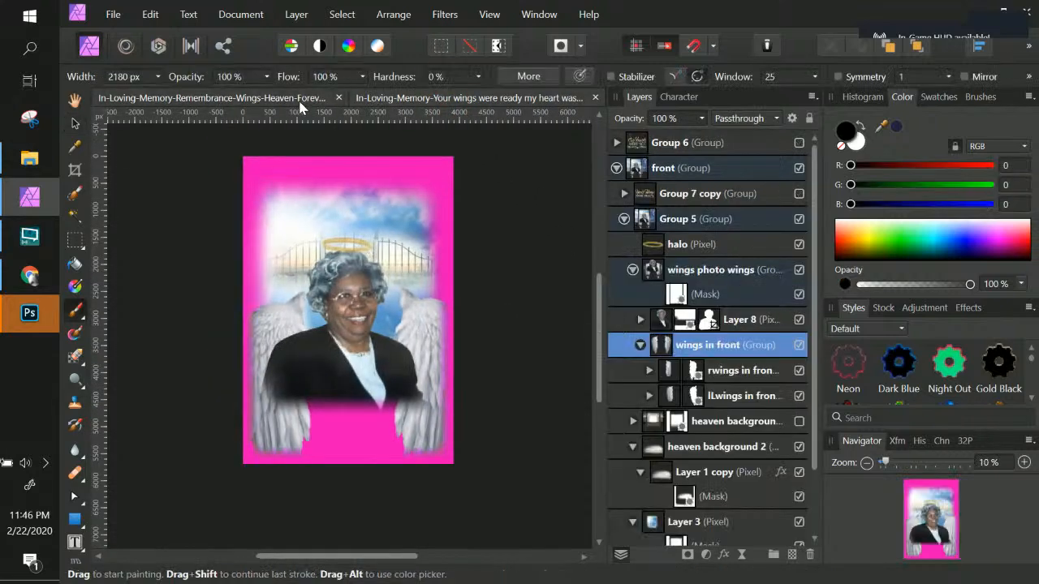
{"action": "left_click_drag", "start_coordinate": [376, 103], "coordinate": [383, 200]}
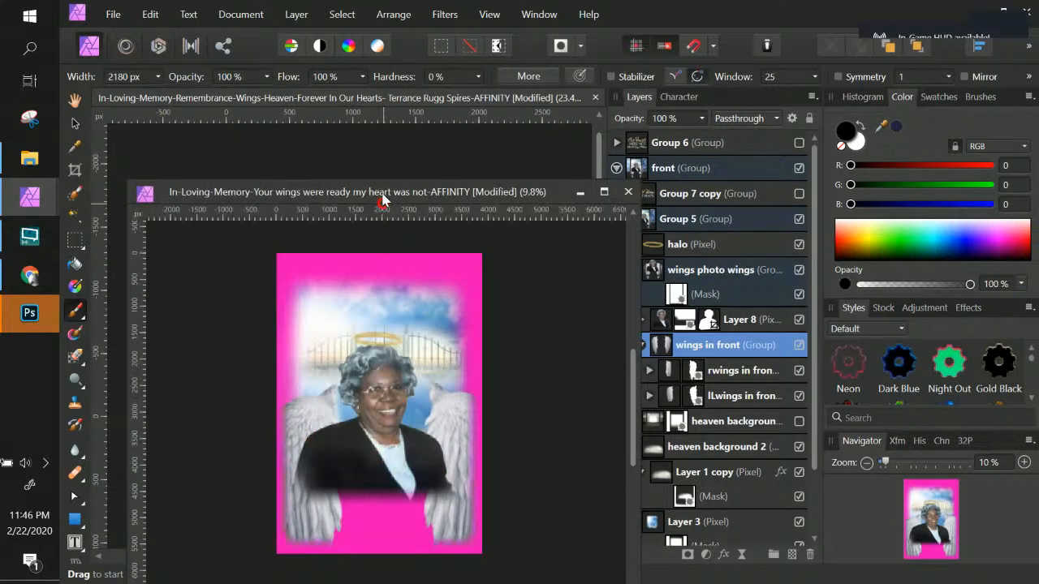
{"action": "left_click", "coordinate": [327, 146]}
{"action": "left_click_drag", "start_coordinate": [629, 202], "coordinate": [999, 180]}
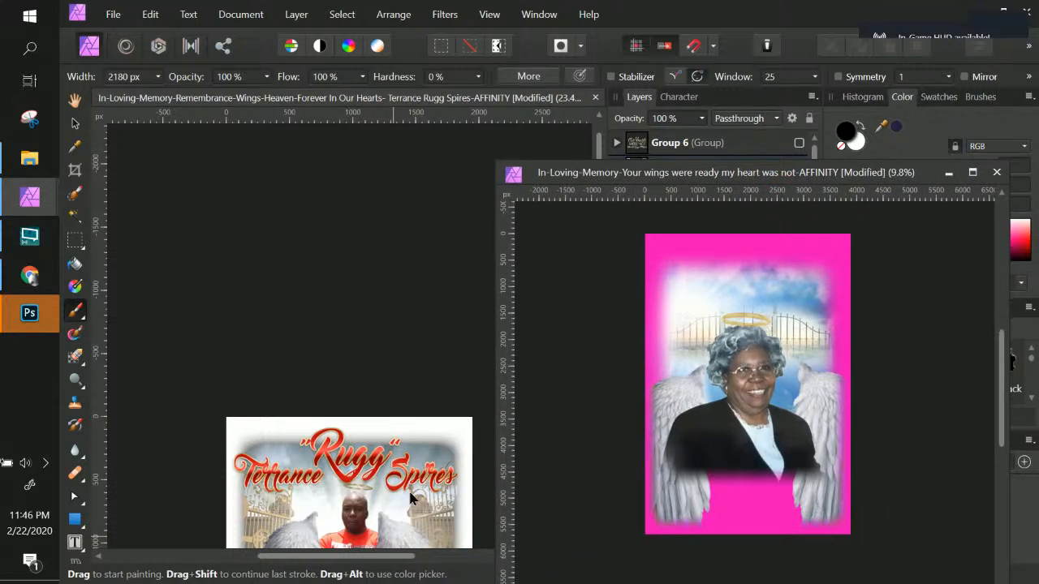
{"action": "key", "text": "v"}
{"action": "left_click", "coordinate": [765, 367]}
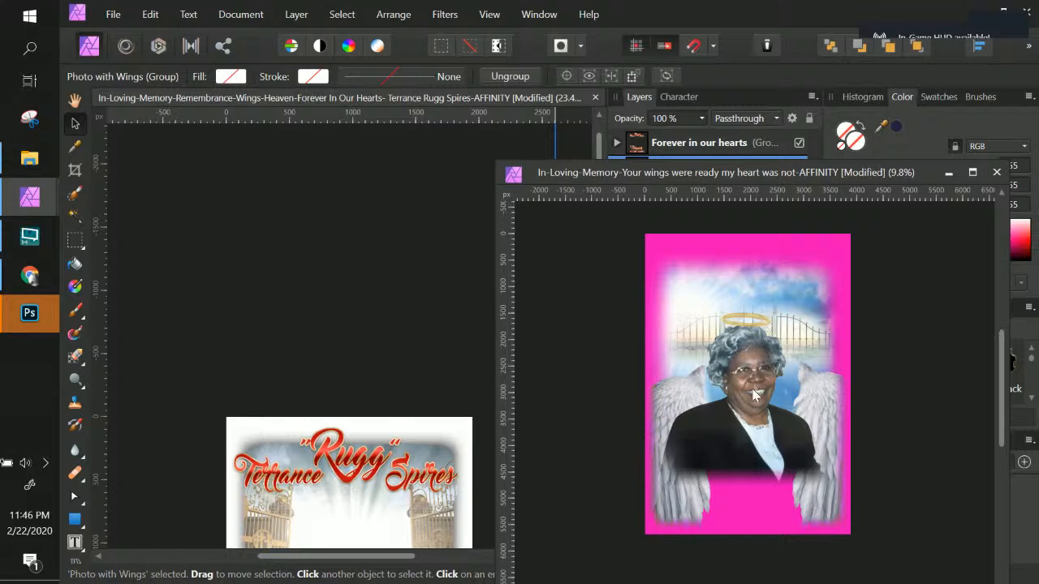
{"action": "mouse_move", "coordinate": [759, 178]}
{"action": "left_mouse_down"}
{"action": "mouse_move", "coordinate": [512, 136]}
{"action": "mouse_move", "coordinate": [467, 101]}
{"action": "left_mouse_up"}
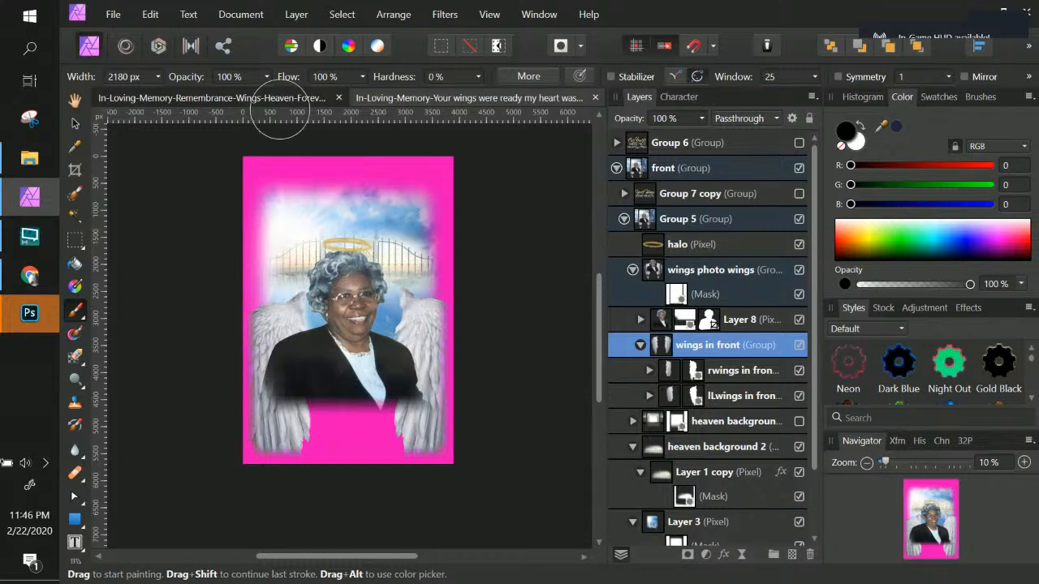
Step: Inspect the Terrance flyer's front wings and wings layers, including the wings layer's name and context options
{"action": "left_click", "coordinate": [277, 99]}
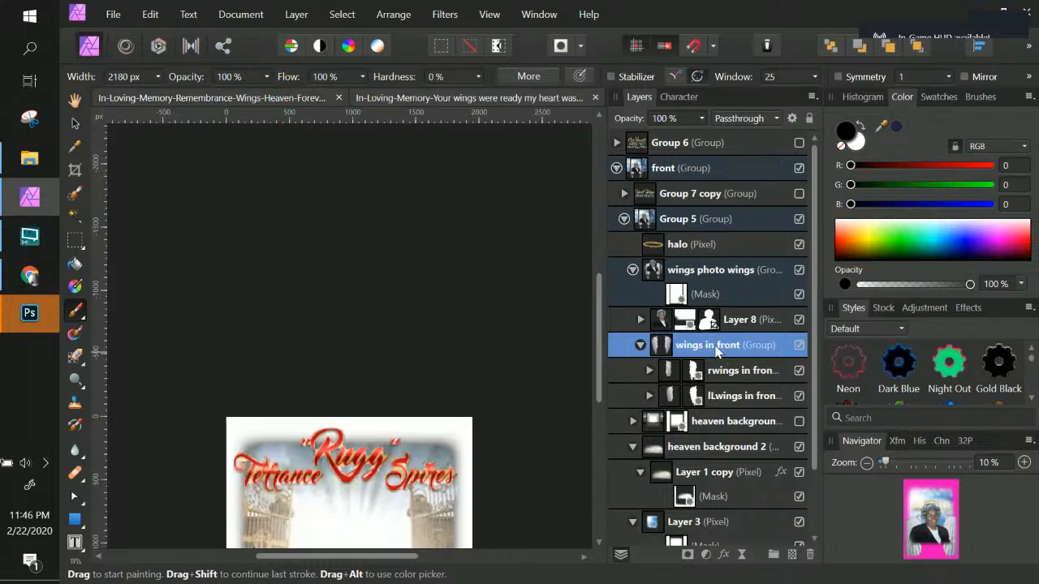
{"action": "left_click", "coordinate": [713, 226]}
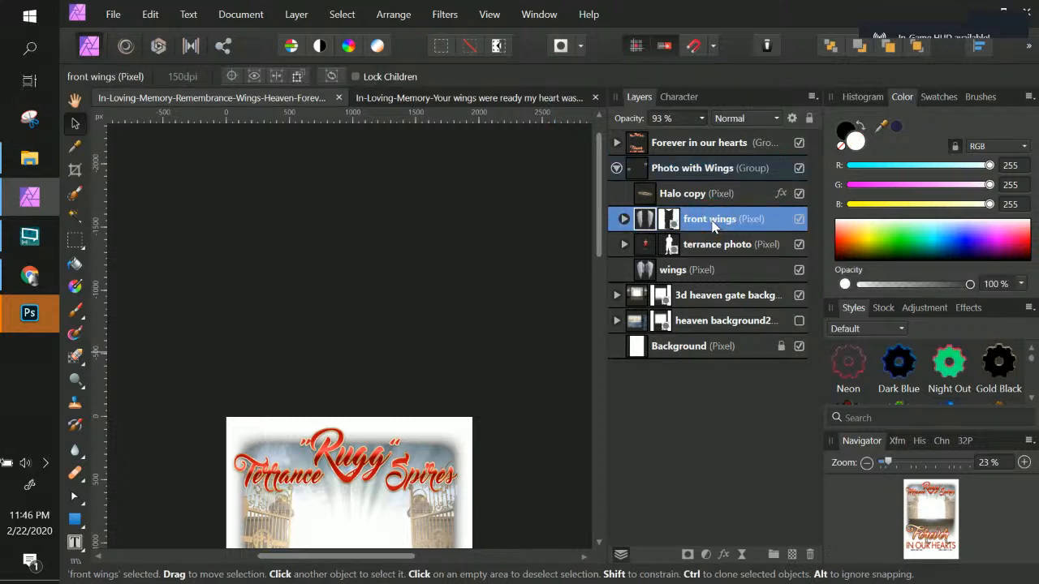
{"action": "left_click", "coordinate": [711, 273]}
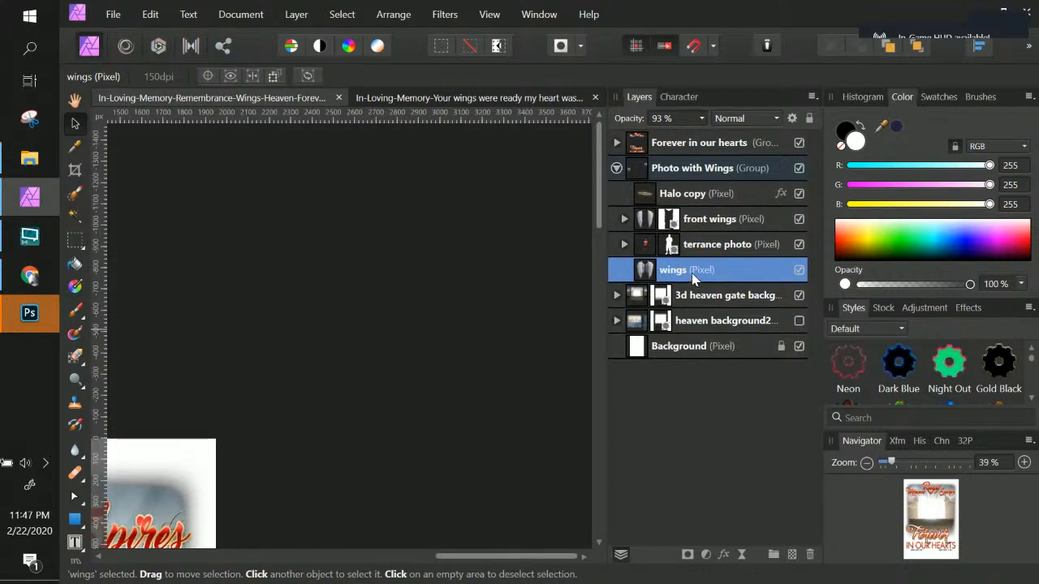
{"action": "double_click", "coordinate": [674, 271]}
{"action": "key", "text": "Return"}
{"action": "right_click", "coordinate": [666, 276]}
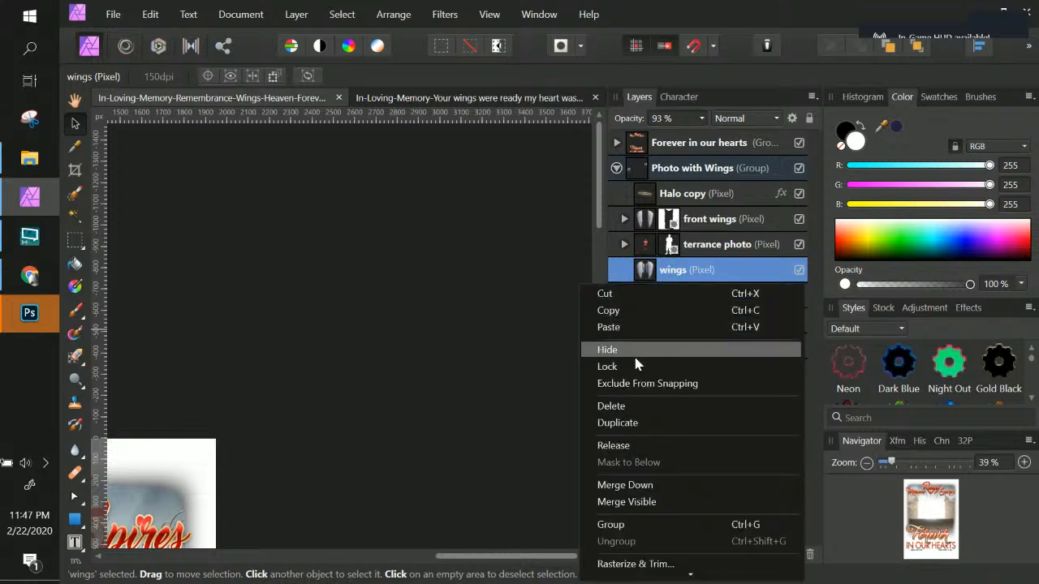
{"action": "scroll", "coordinate": [670, 480], "scroll_direction": "down", "scroll_amount": 3}
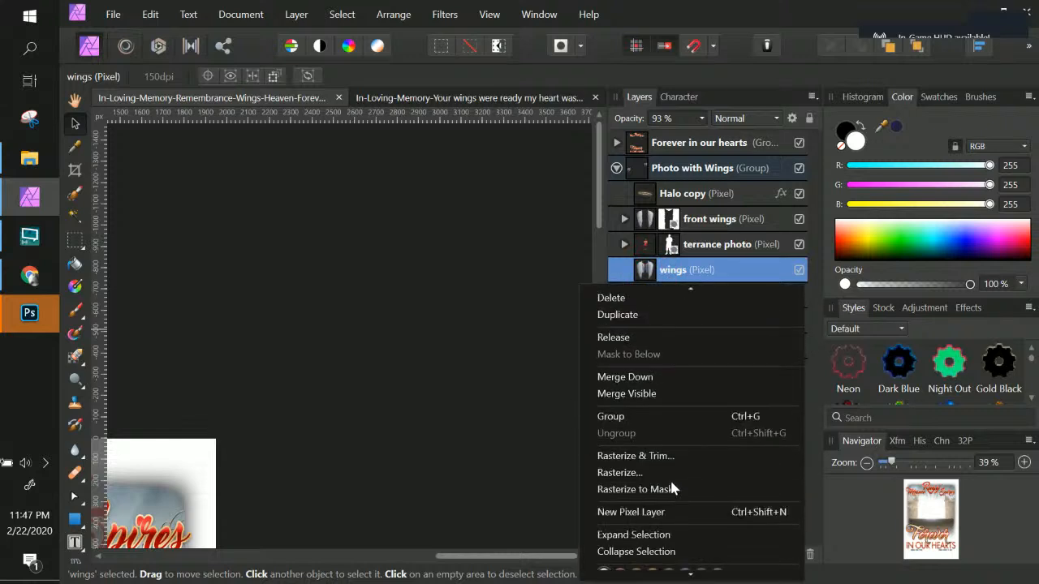
{"action": "scroll", "coordinate": [672, 488], "scroll_direction": "down", "scroll_amount": 1}
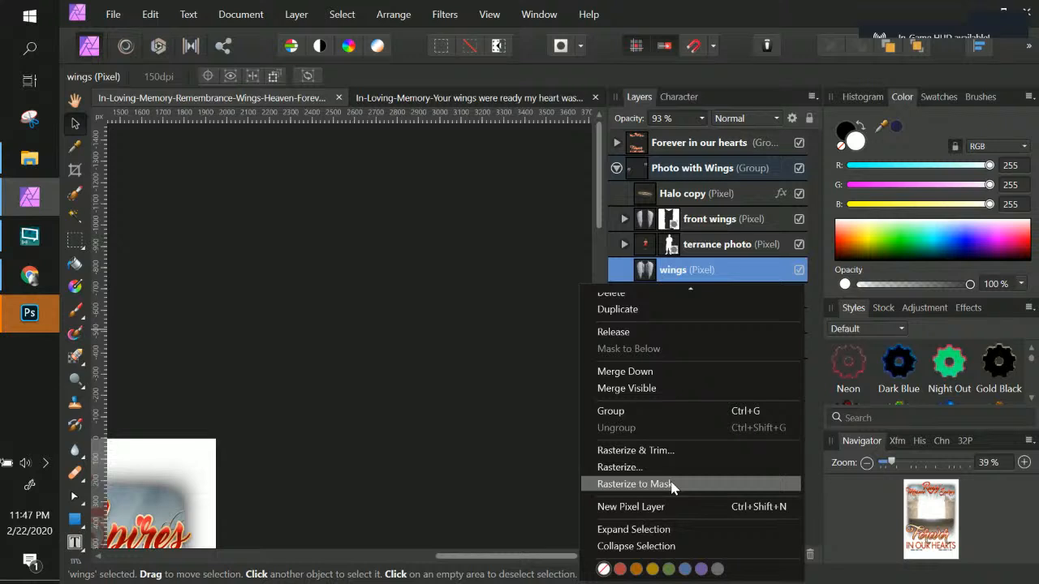
{"action": "scroll", "coordinate": [672, 485], "scroll_direction": "up", "scroll_amount": 4}
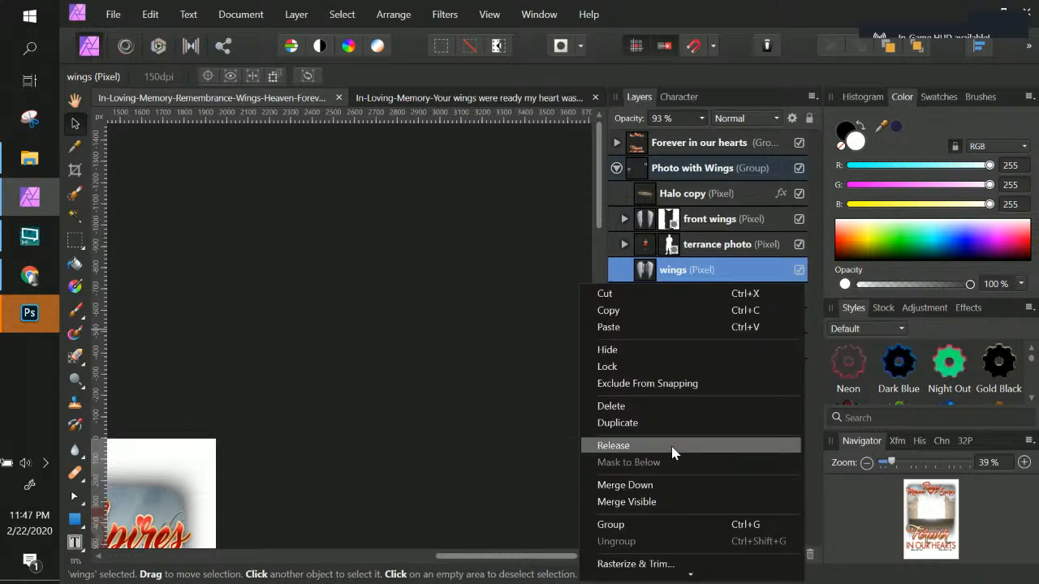
{"action": "double_click", "coordinate": [672, 270]}
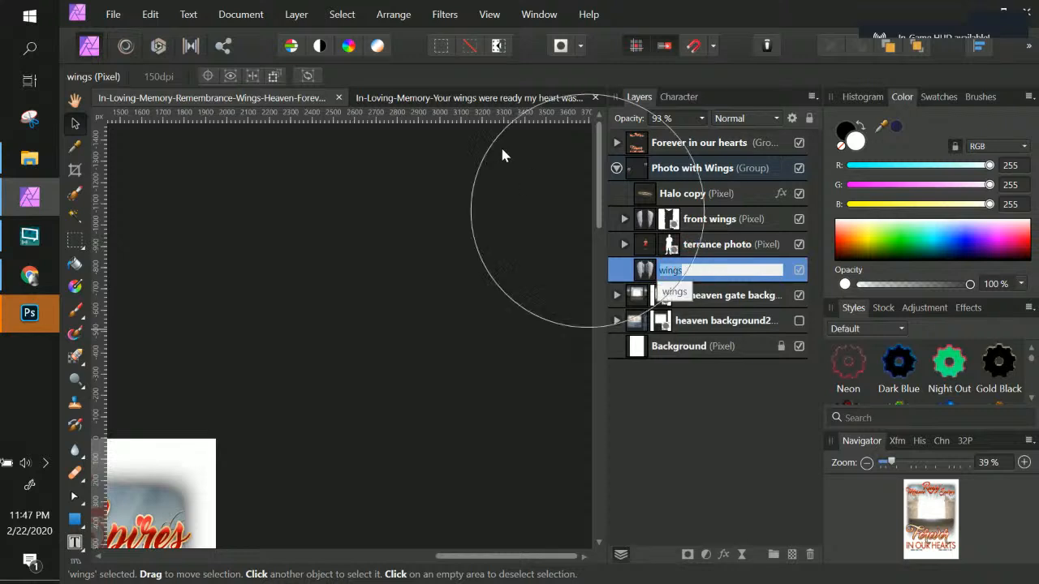
{"action": "left_click", "coordinate": [642, 273]}
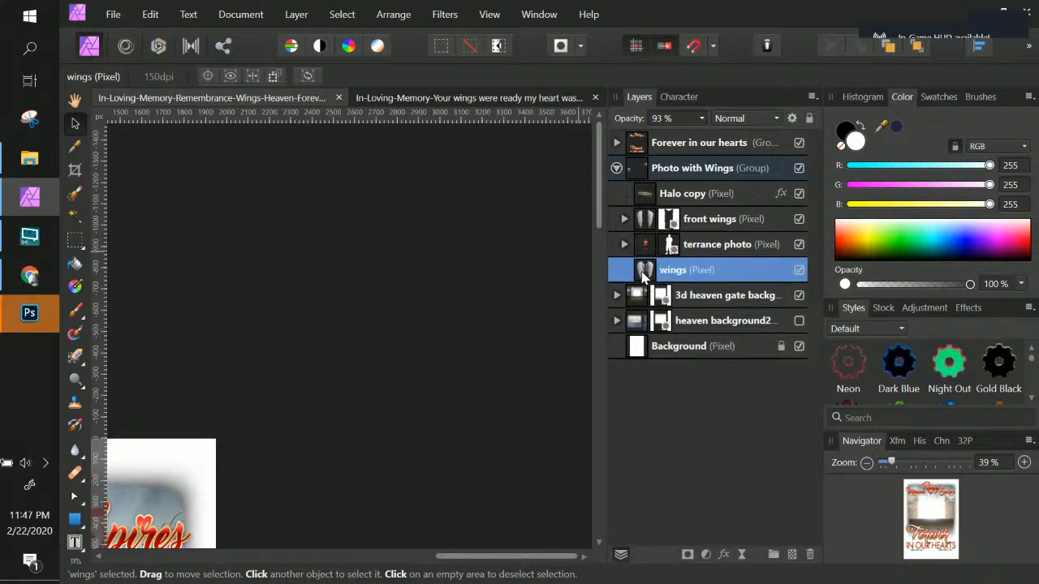
Step: Switch to the magenta flyer and save it as a copy named In-Loving-Memory-Your wings were ready my heart was not-AFFINITY2
{"action": "left_click", "coordinate": [534, 99]}
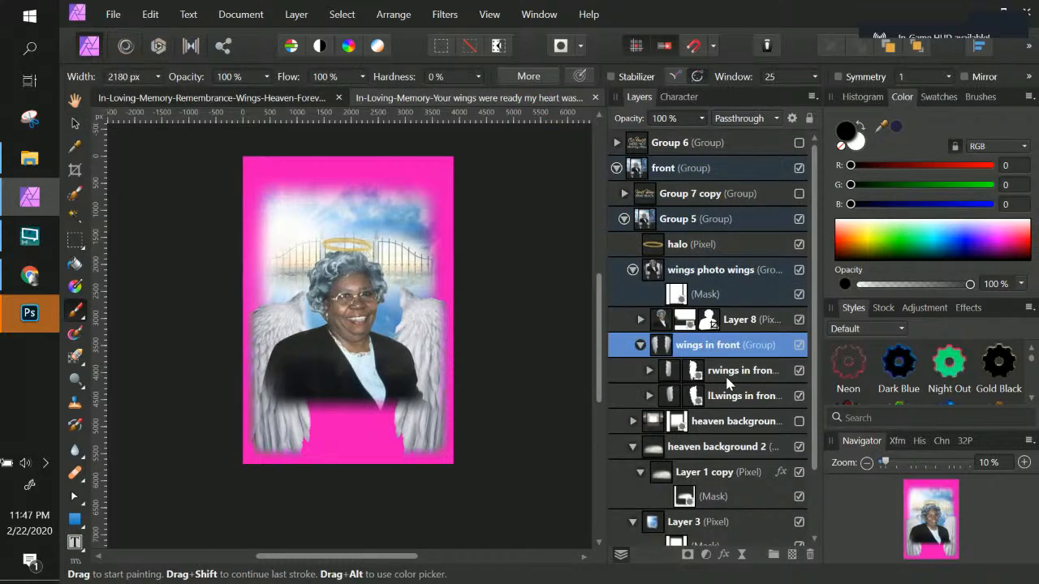
{"action": "scroll", "coordinate": [728, 383], "scroll_direction": "down", "scroll_amount": 2}
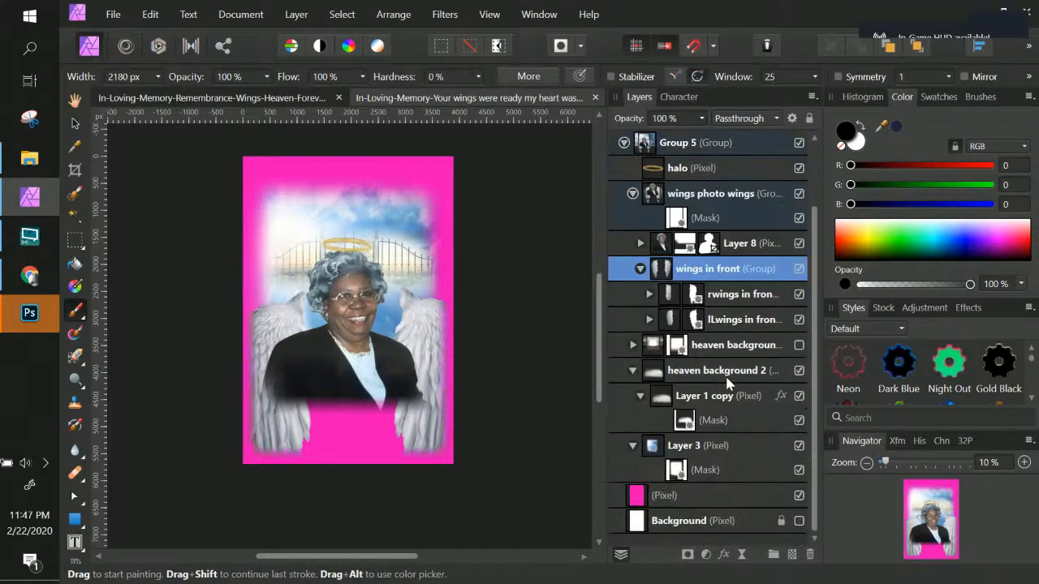
{"action": "left_click", "coordinate": [399, 99]}
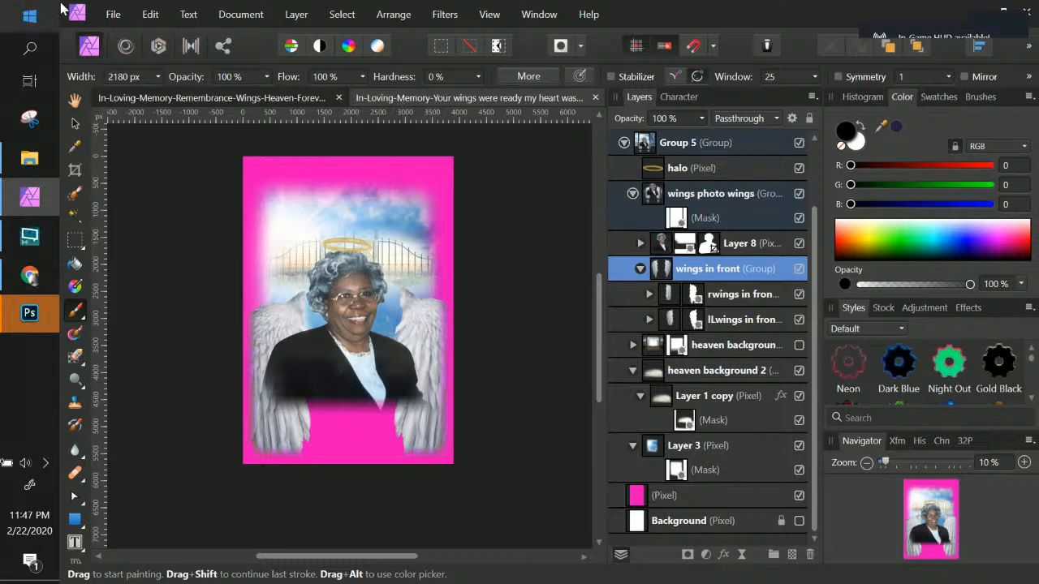
{"action": "left_click", "coordinate": [113, 14]}
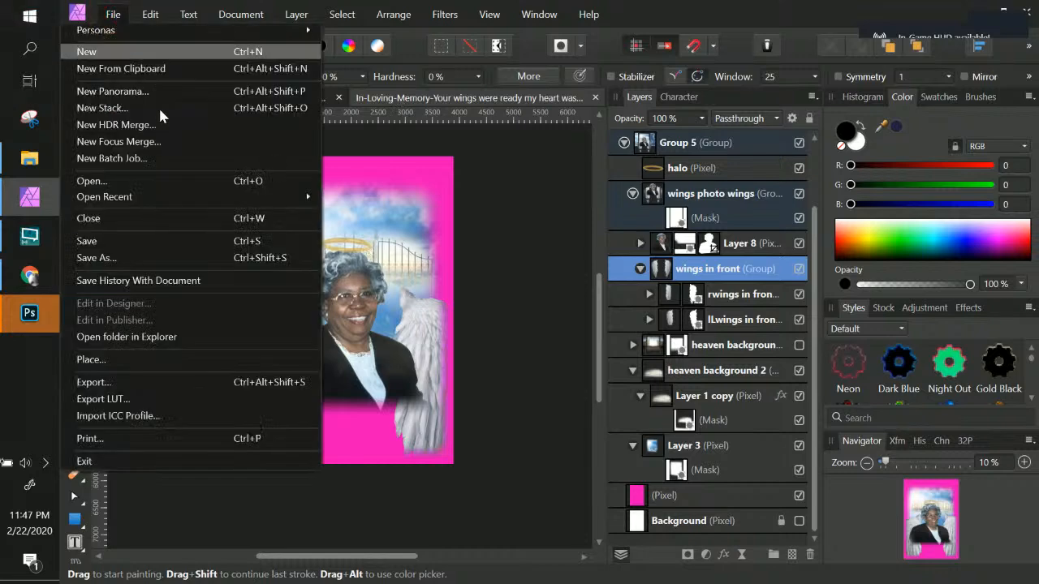
{"action": "left_click", "coordinate": [198, 255]}
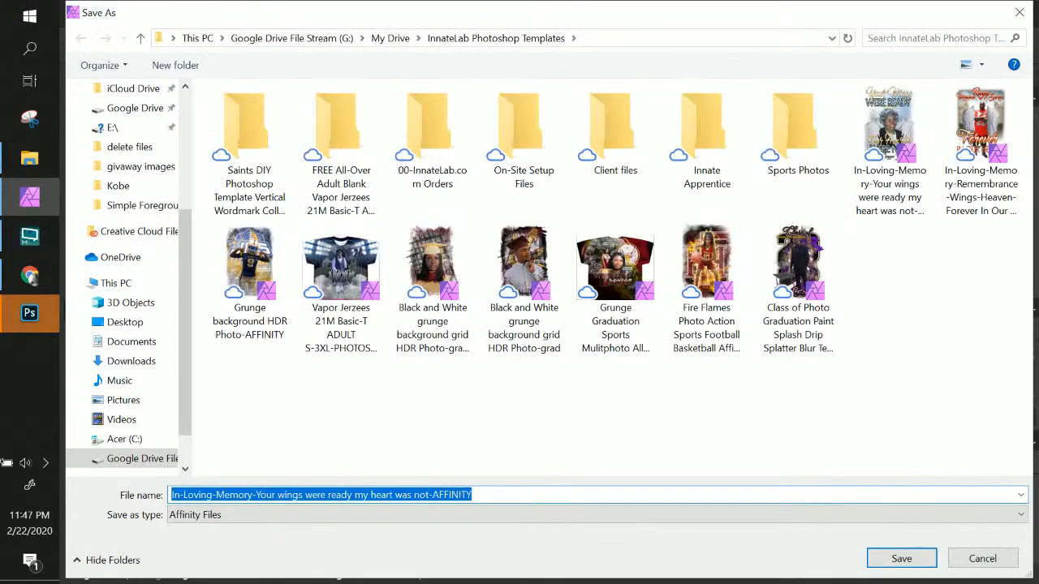
{"action": "left_click", "coordinate": [493, 495]}
{"action": "type", "text": "22"}
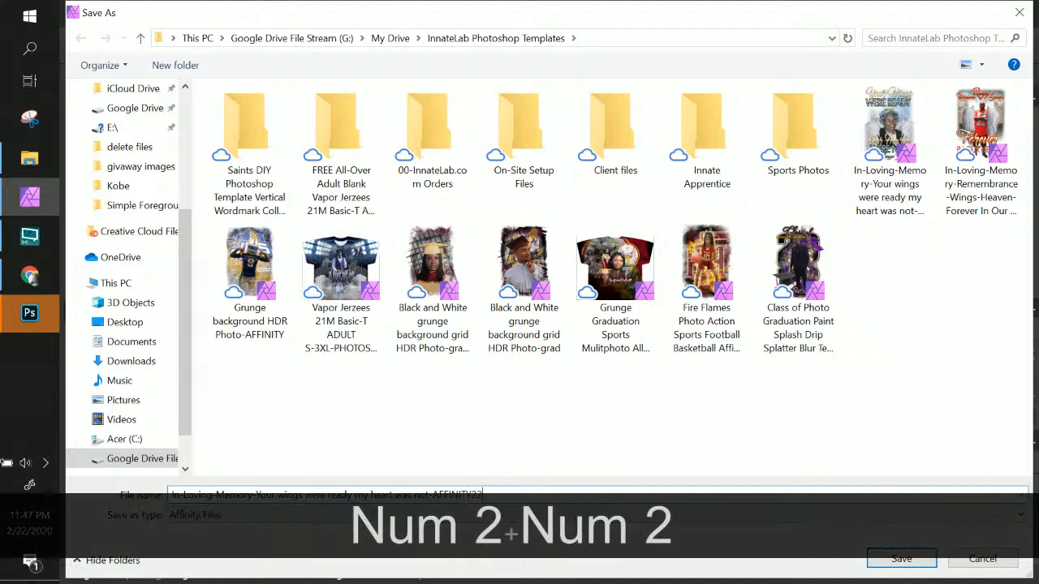
{"action": "key", "text": "BackSpace"}
{"action": "key", "text": "Return"}
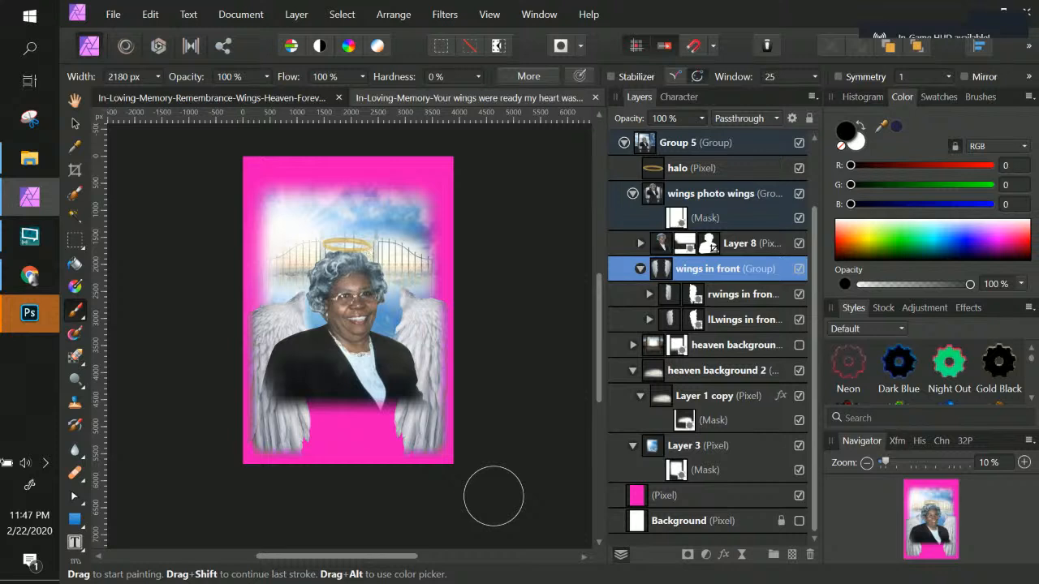
{"action": "left_click", "coordinate": [740, 249]}
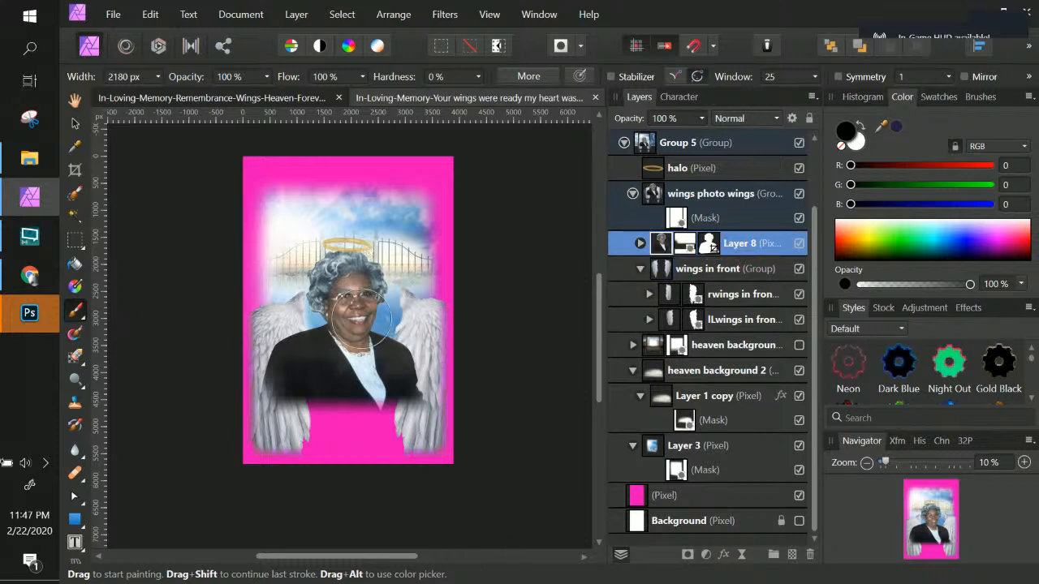
{"action": "left_click_drag", "start_coordinate": [352, 323], "coordinate": [361, 321]}
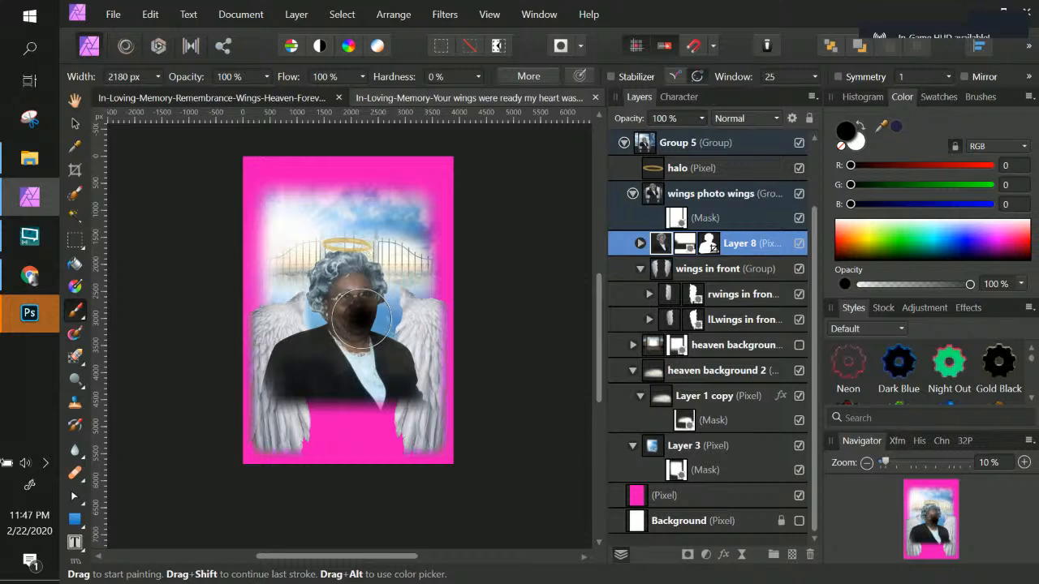
{"action": "key", "text": "ctrl+z"}
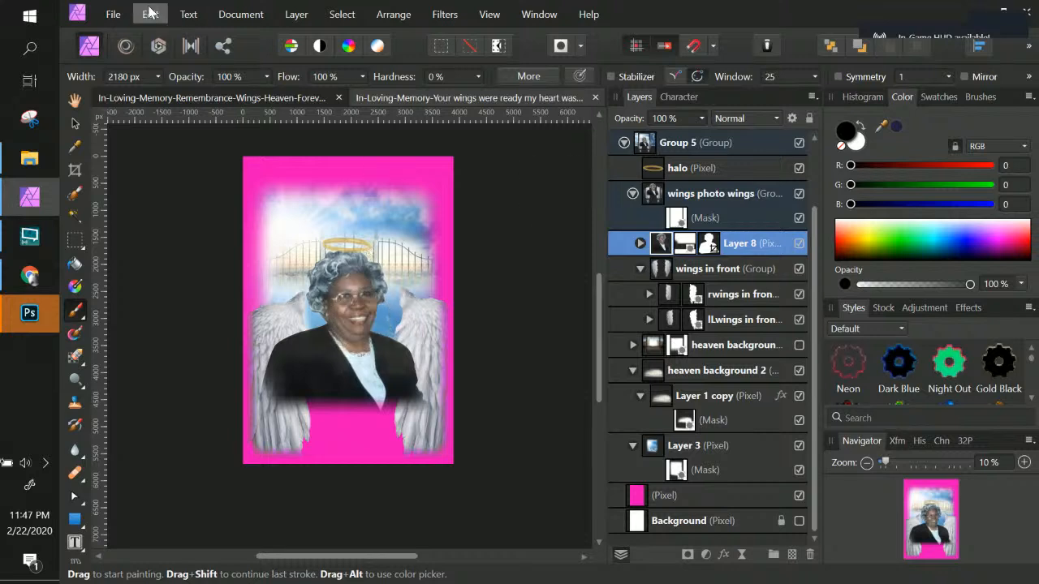
Step: Reopen the original In-Loving-Memory-Your wings were ready my heart was not-AFFINITY.afphoto file from the recent files
{"action": "left_click", "coordinate": [113, 14]}
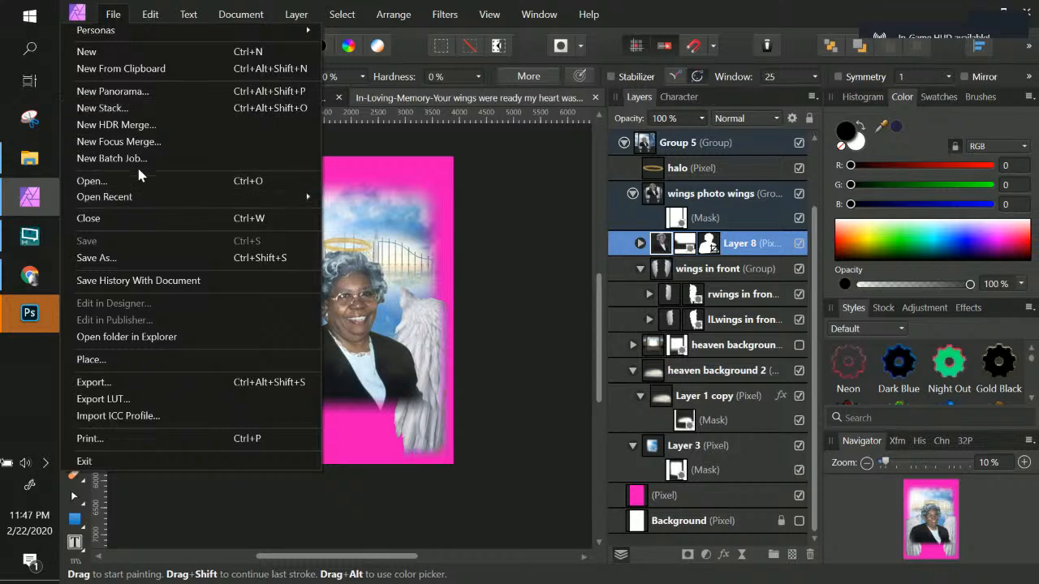
{"action": "mouse_move", "coordinate": [146, 203]}
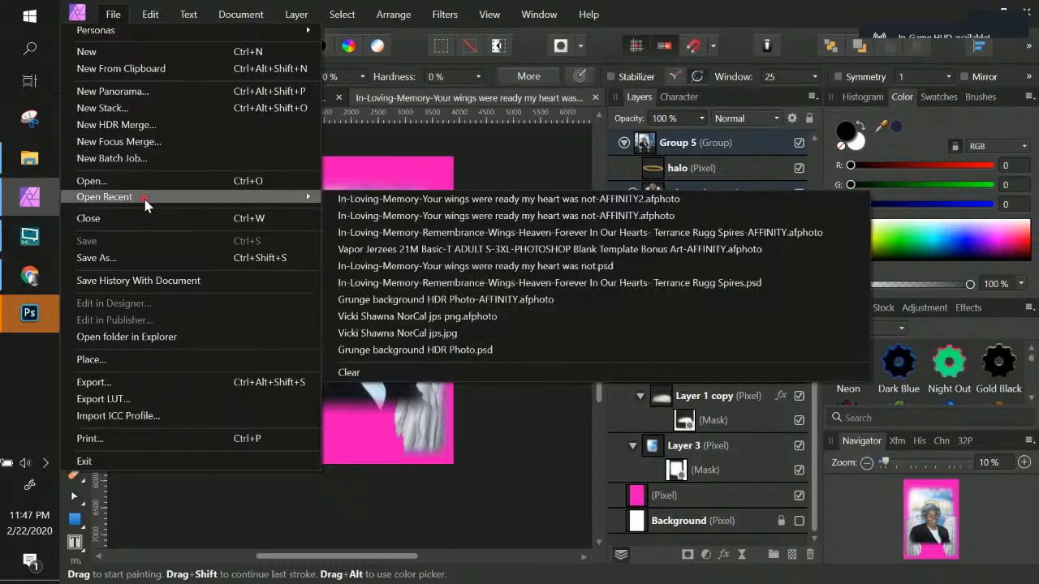
{"action": "left_click", "coordinate": [445, 216]}
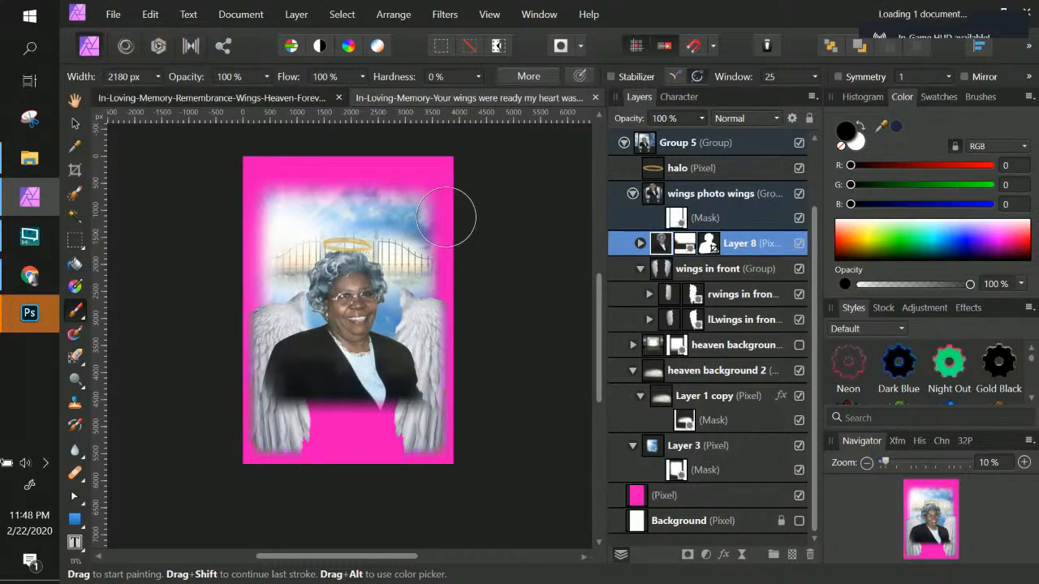
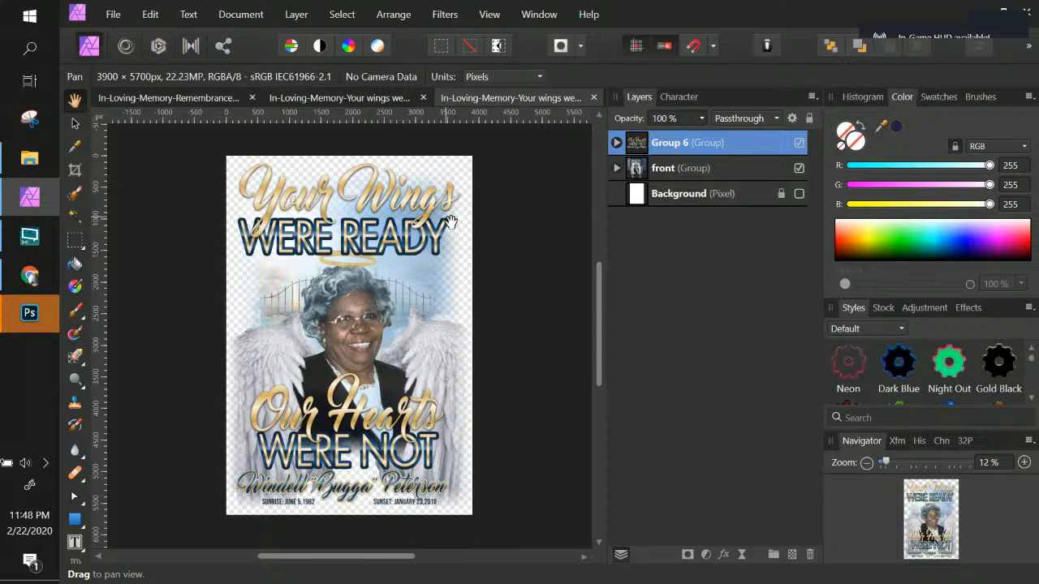
Step: Expand the front group, Group 5, heaven background 1 and wings photo wings layers to inspect their contents
{"action": "left_click", "coordinate": [616, 168]}
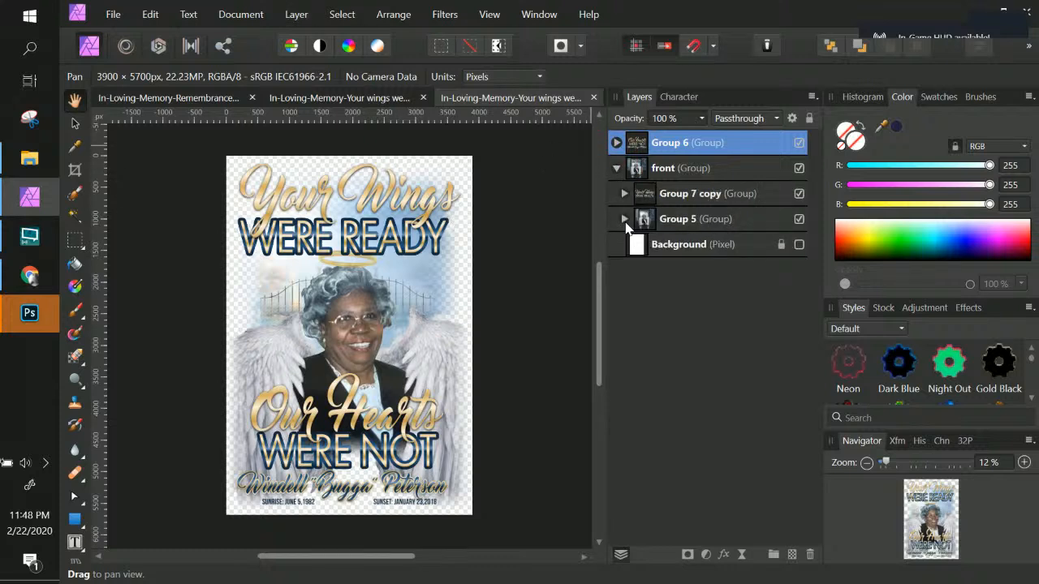
{"action": "left_click", "coordinate": [624, 219]}
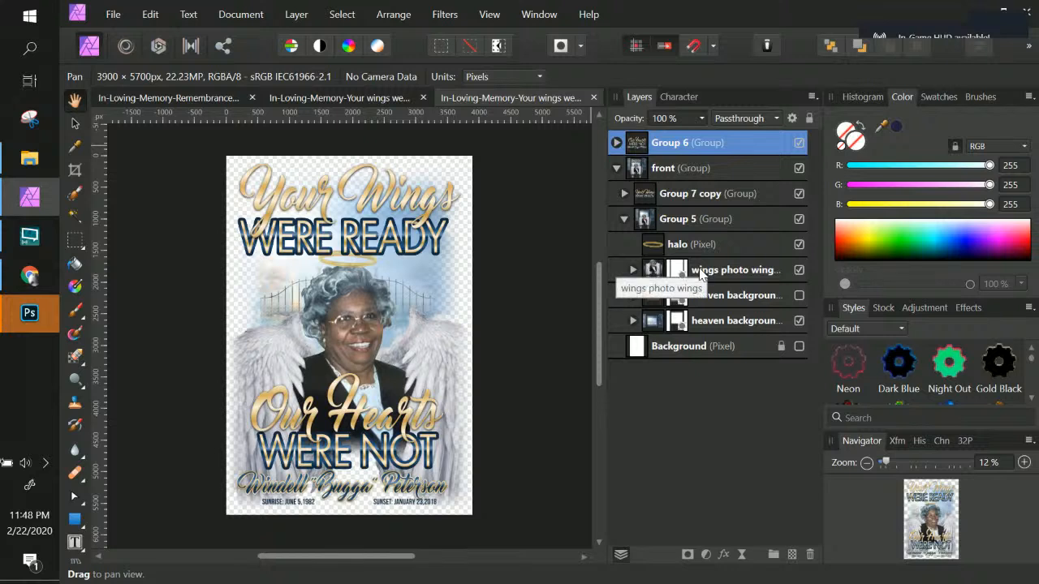
{"action": "left_click", "coordinate": [754, 272]}
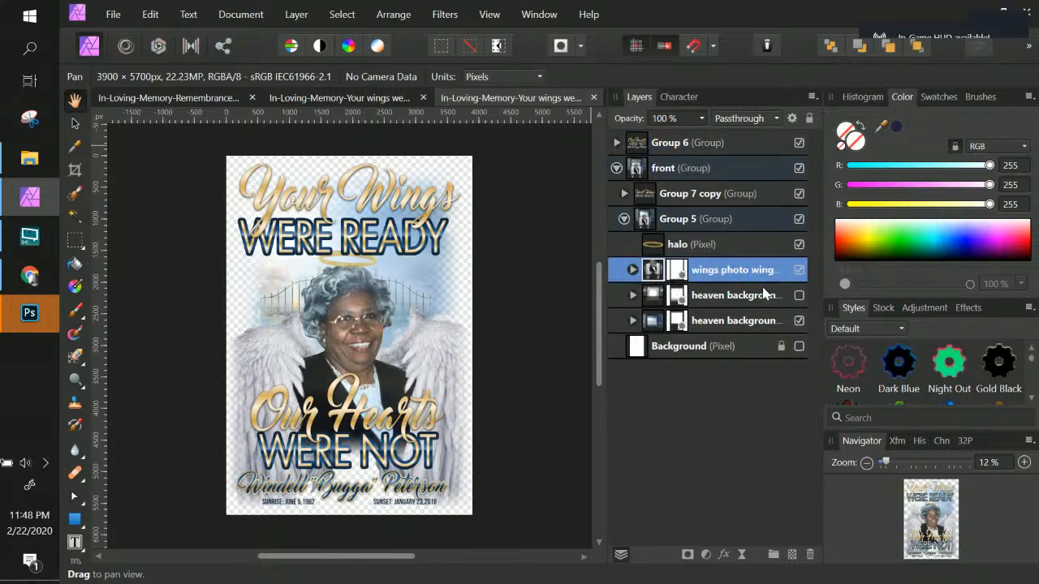
{"action": "left_click", "coordinate": [632, 296]}
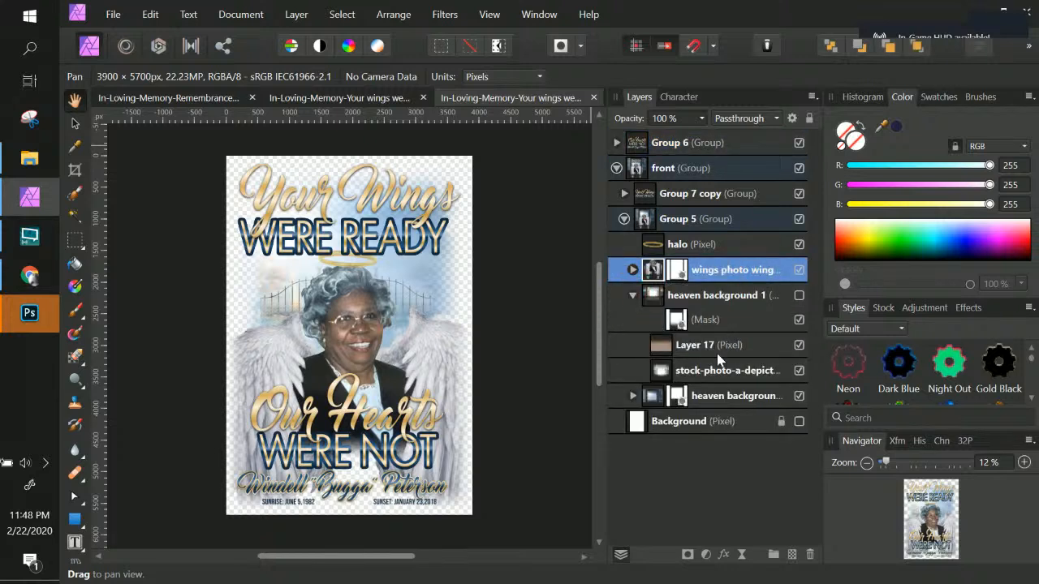
{"action": "left_click", "coordinate": [632, 270]}
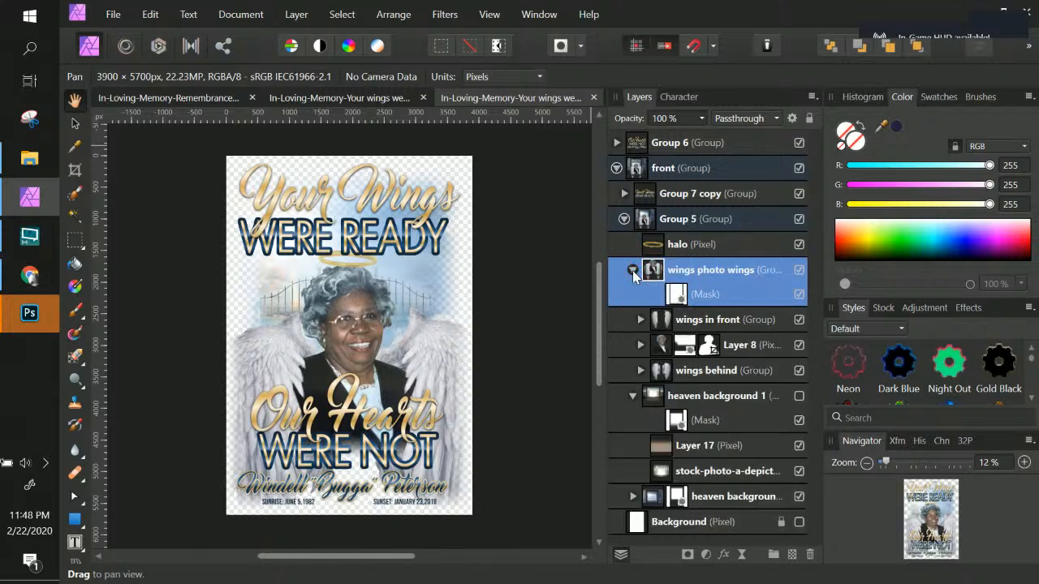
Step: Export the wings behind group as a PNG of the selection without background, named back wings
{"action": "left_click", "coordinate": [754, 382]}
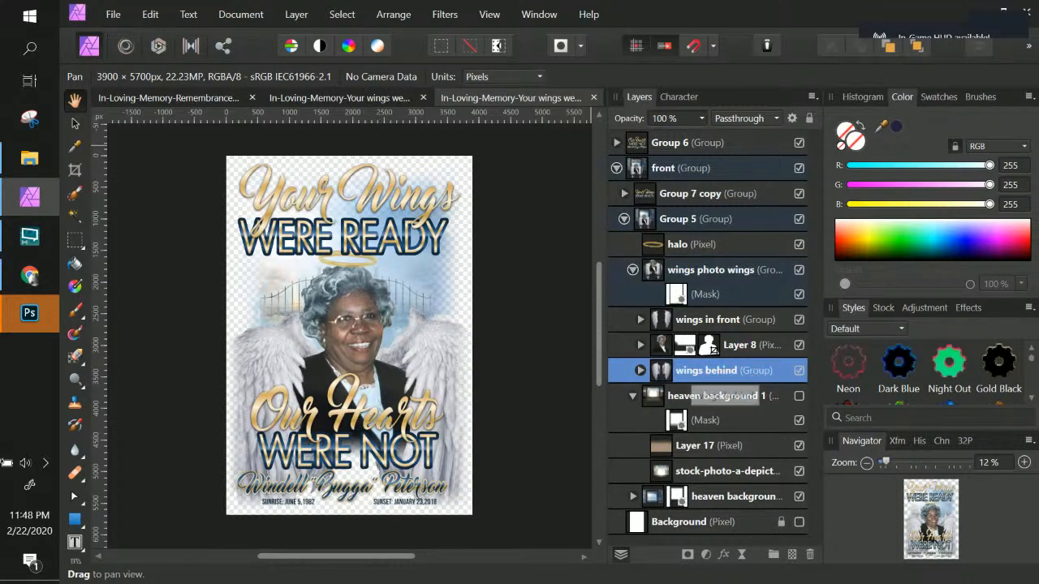
{"action": "left_click", "coordinate": [751, 376]}
{"action": "left_click", "coordinate": [663, 372]}
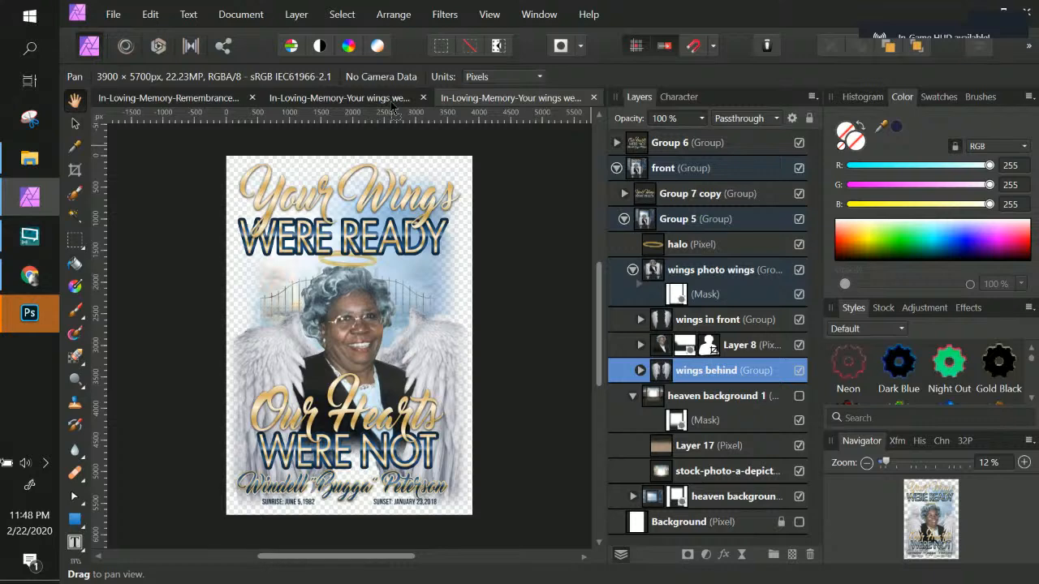
{"action": "right_click", "coordinate": [700, 373]}
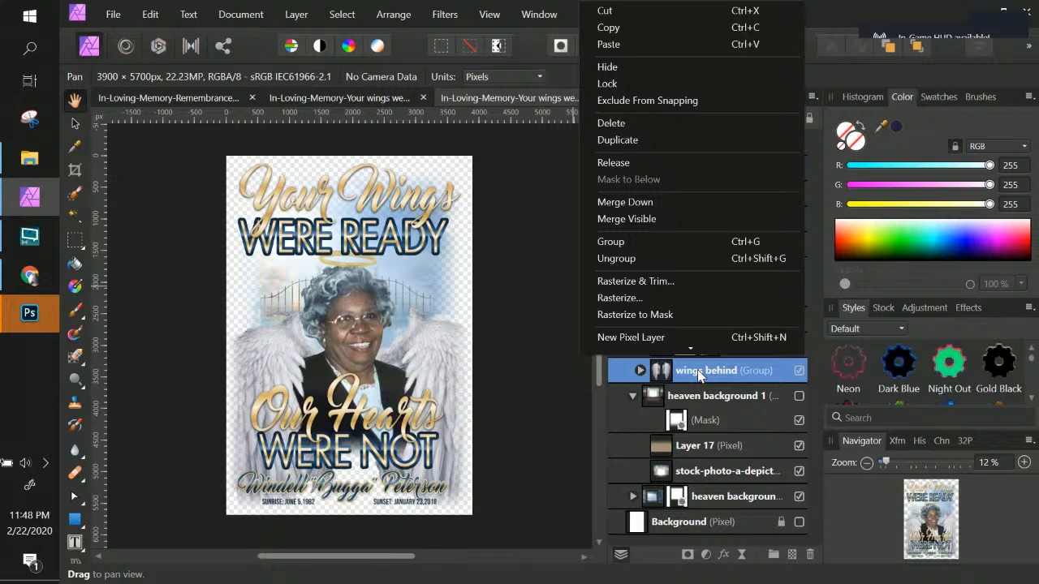
{"action": "left_click", "coordinate": [115, 15]}
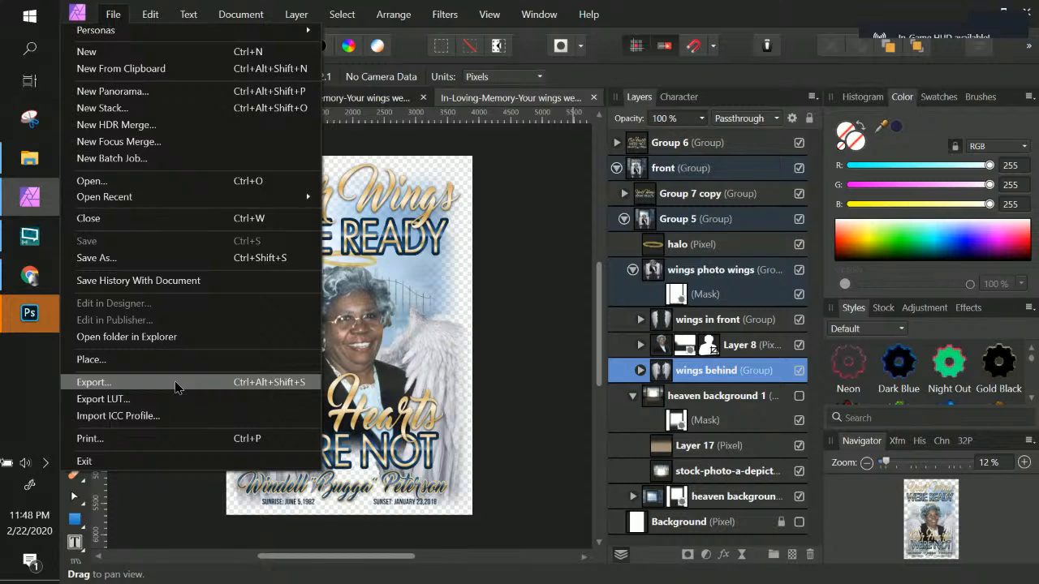
{"action": "left_click", "coordinate": [175, 381]}
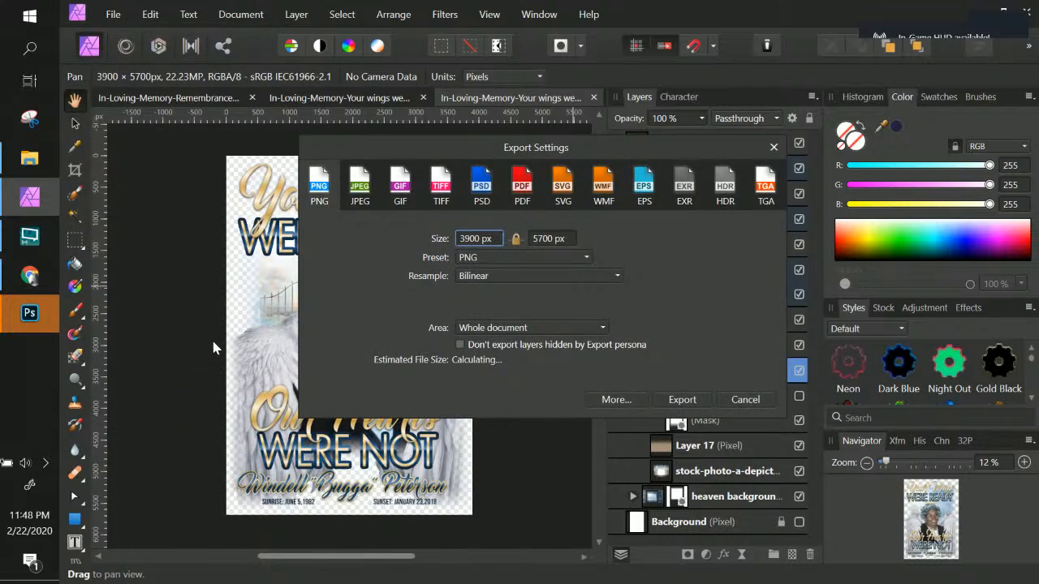
{"action": "left_click", "coordinate": [543, 333]}
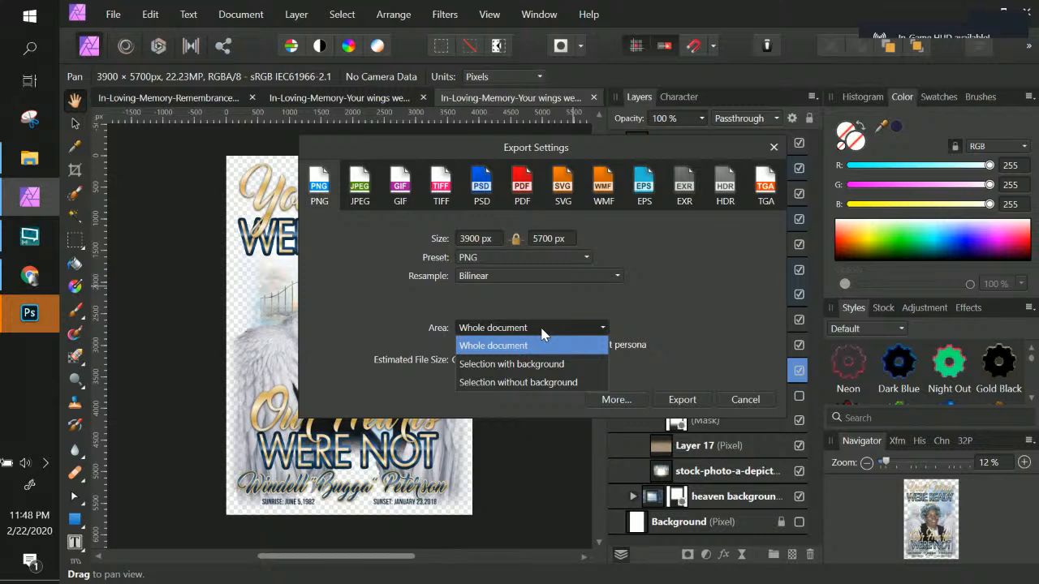
{"action": "left_click", "coordinate": [538, 383]}
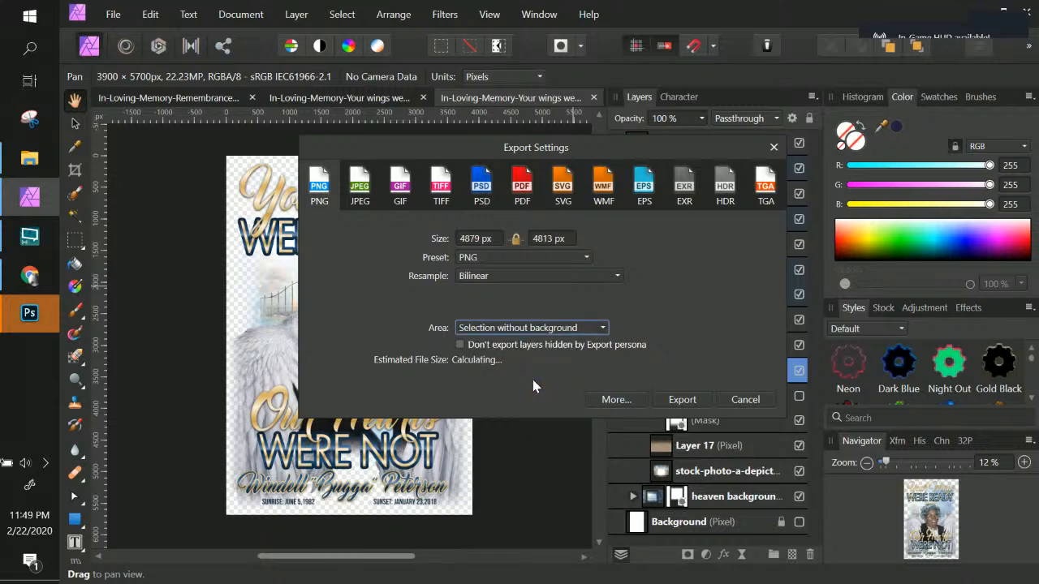
{"action": "left_click", "coordinate": [672, 401]}
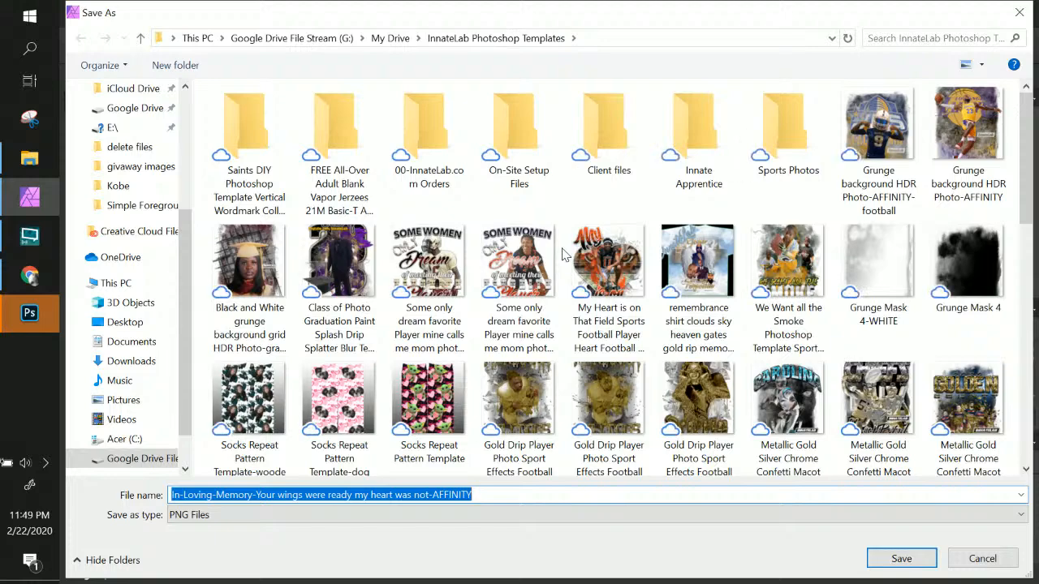
{"action": "type", "text": "back wings"}
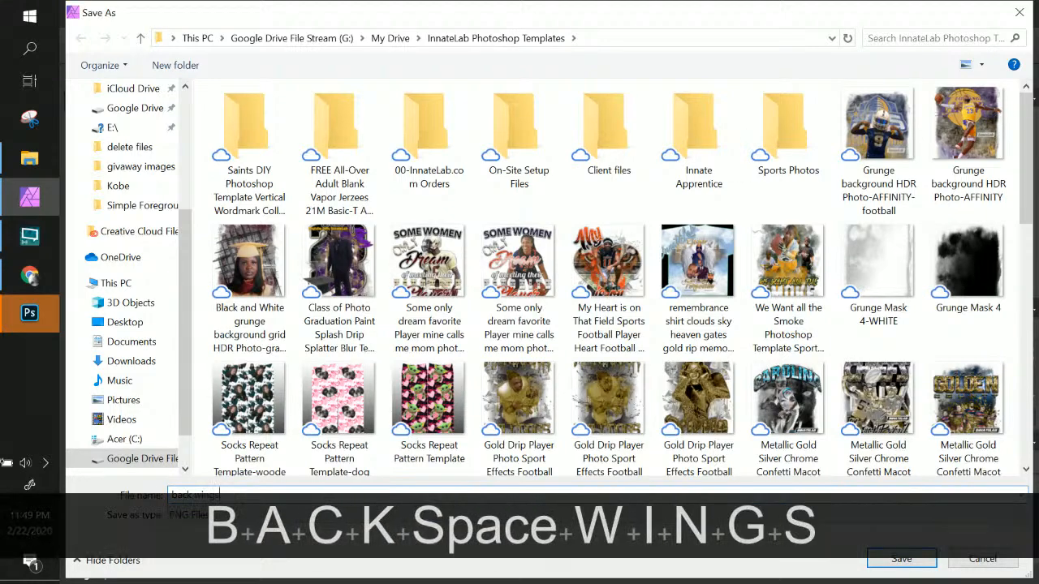
{"action": "key", "text": "Return"}
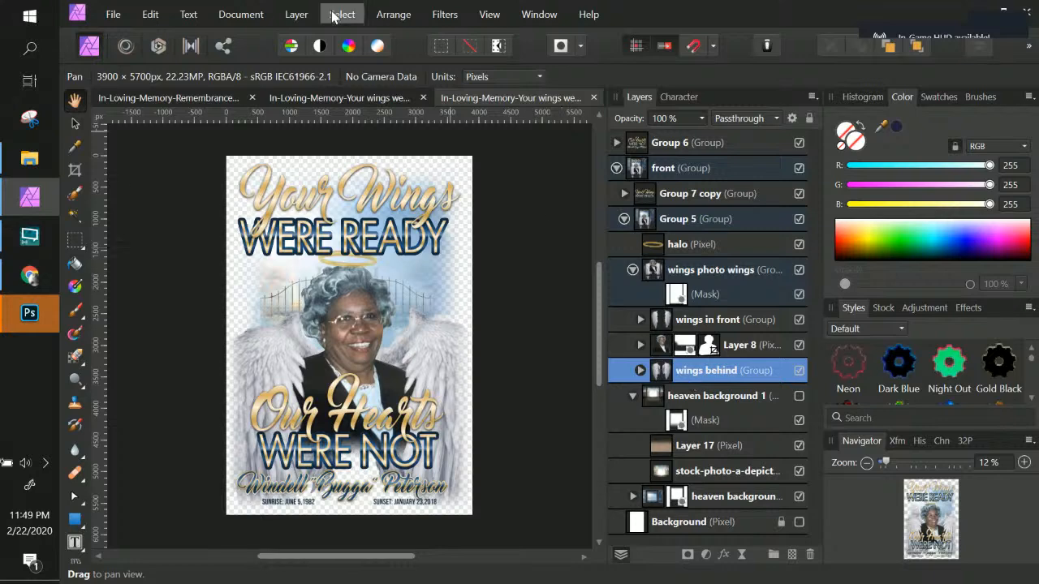
Step: Switch to the magenta flyer and place the back wings image file into the wings photo wings group
{"action": "left_click", "coordinate": [358, 97]}
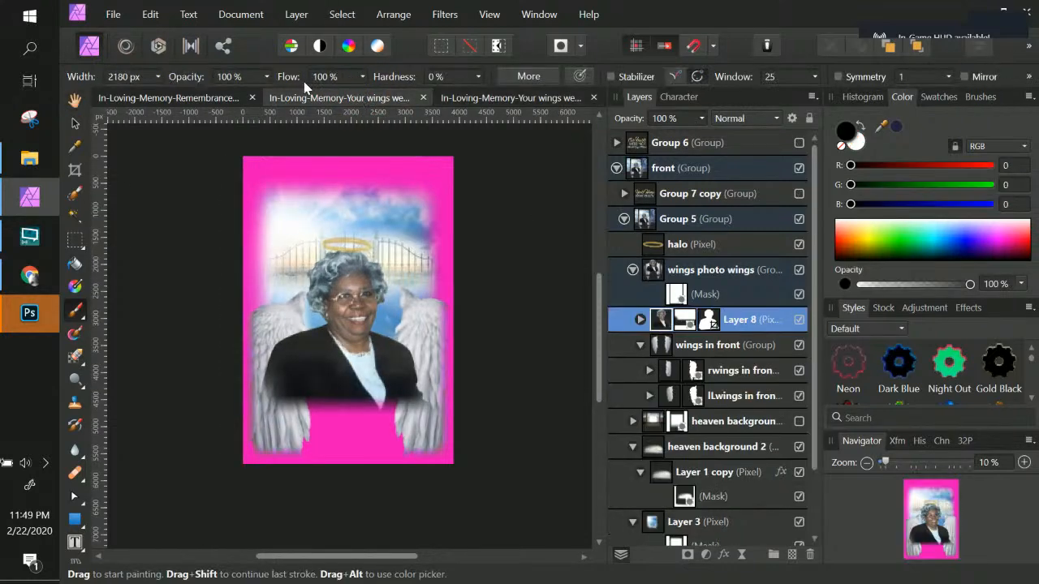
{"action": "left_click", "coordinate": [113, 14]}
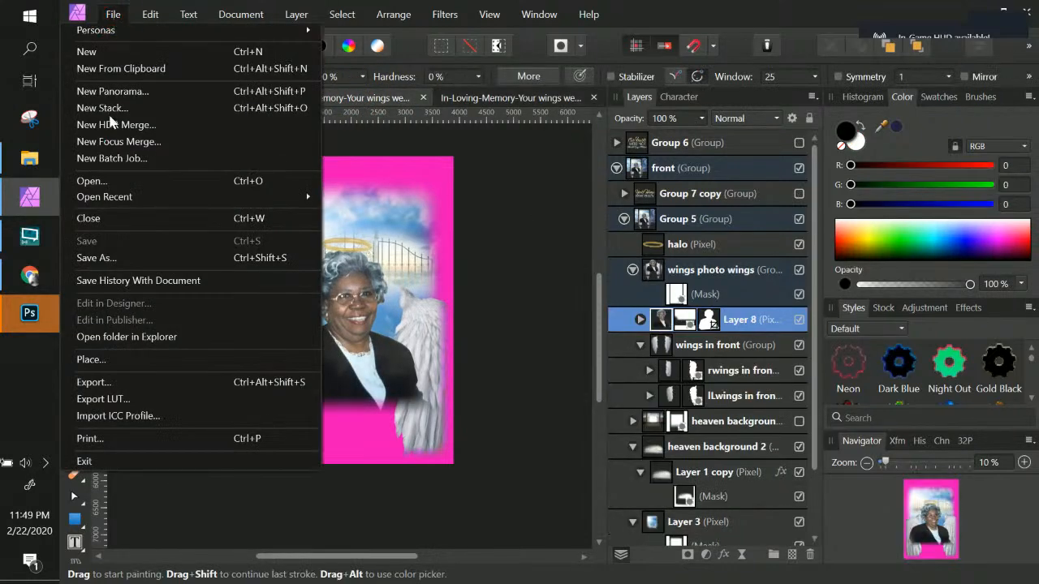
{"action": "left_click", "coordinate": [112, 359]}
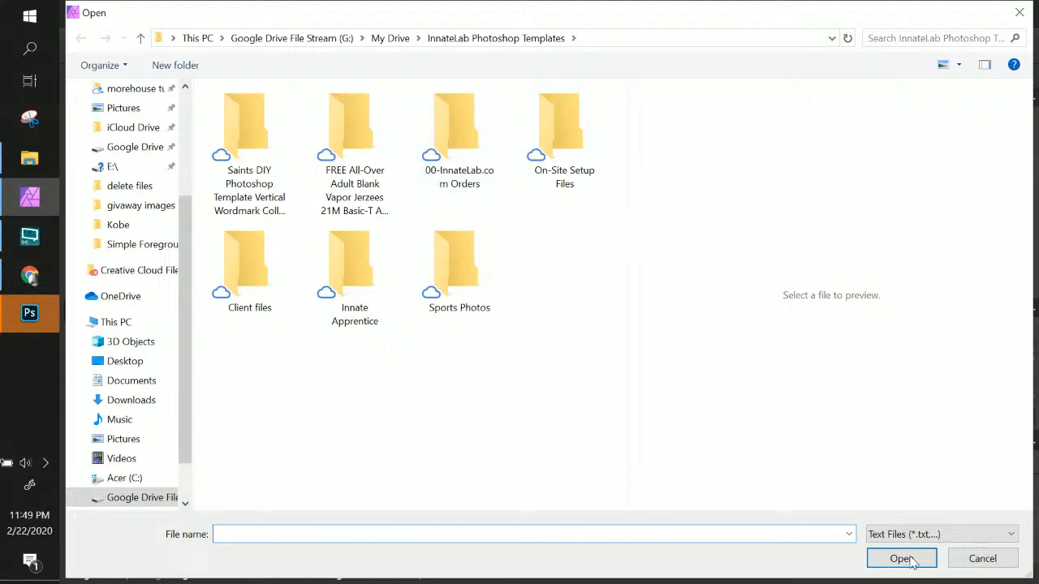
{"action": "left_click", "coordinate": [895, 533]}
{"action": "left_click", "coordinate": [886, 520]}
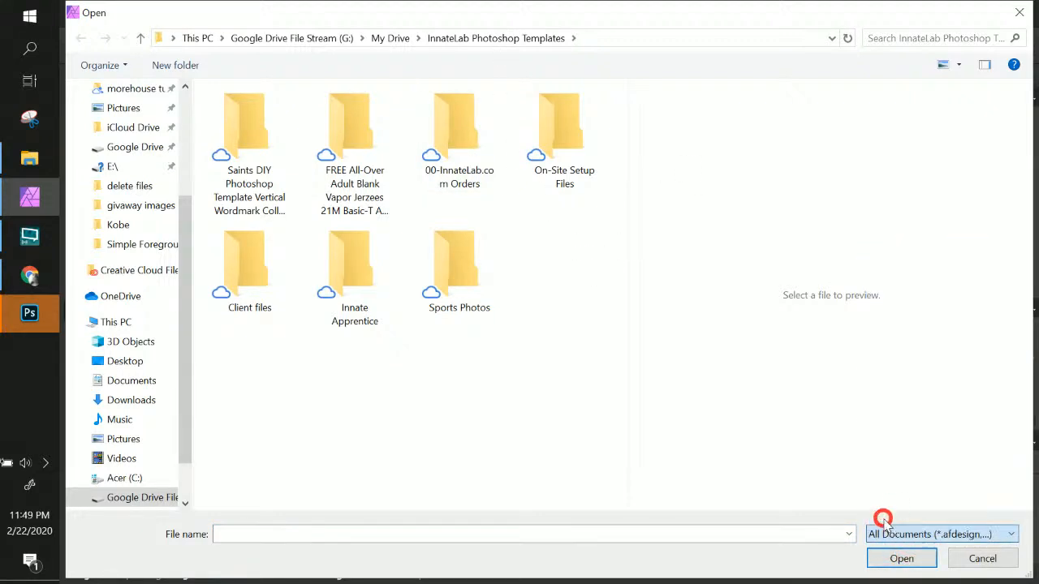
{"action": "left_click", "coordinate": [566, 273]}
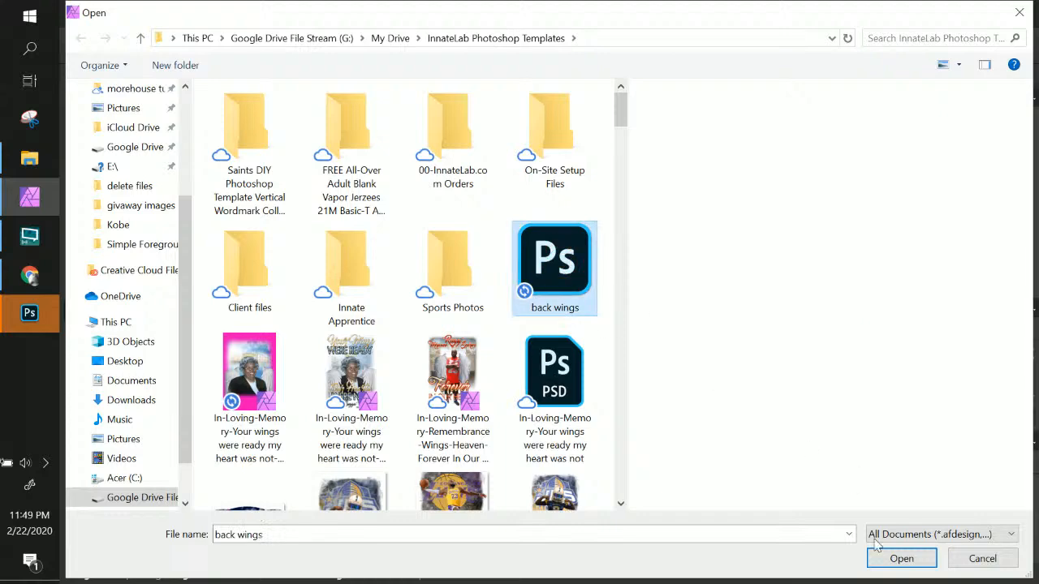
{"action": "left_click", "coordinate": [882, 564]}
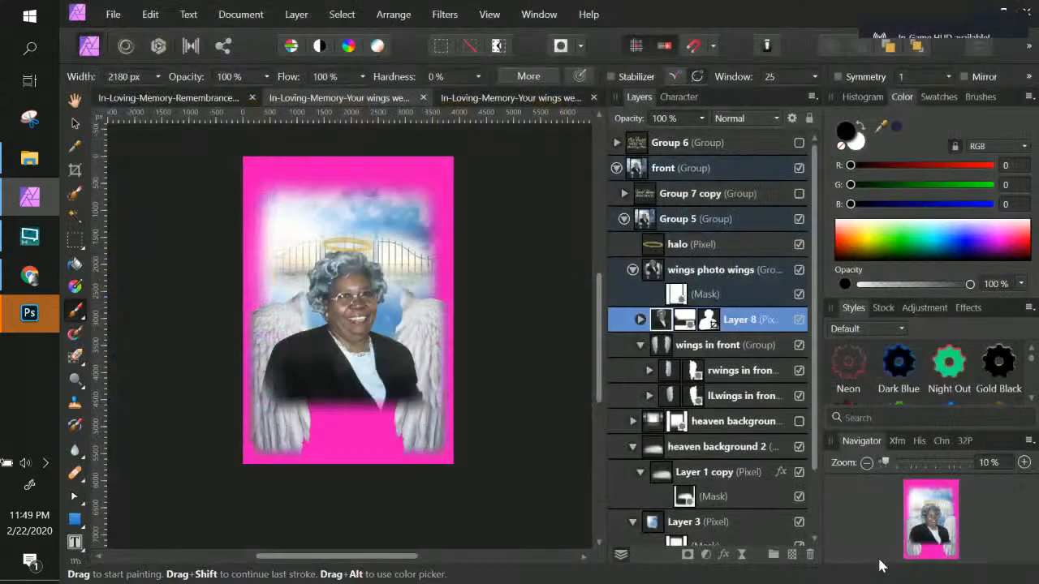
{"action": "left_click", "coordinate": [292, 208]}
{"action": "left_click_drag", "start_coordinate": [371, 247], "coordinate": [428, 367]}
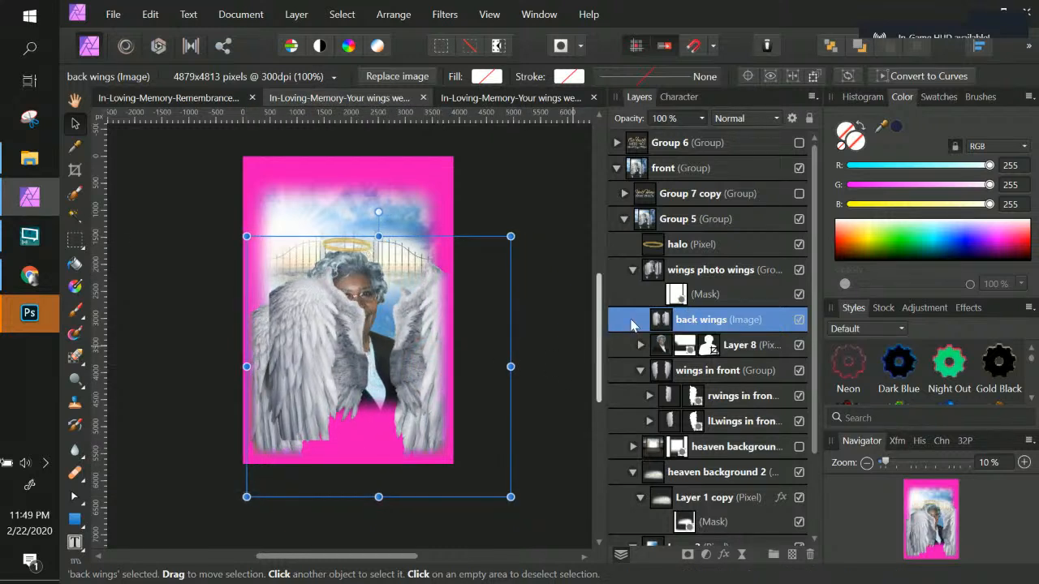
Step: Move the back wings layer below the wings in front group and reposition it behind the portrait
{"action": "left_click_drag", "start_coordinate": [715, 322], "coordinate": [674, 428]}
{"action": "left_click_drag", "start_coordinate": [424, 307], "coordinate": [404, 323]}
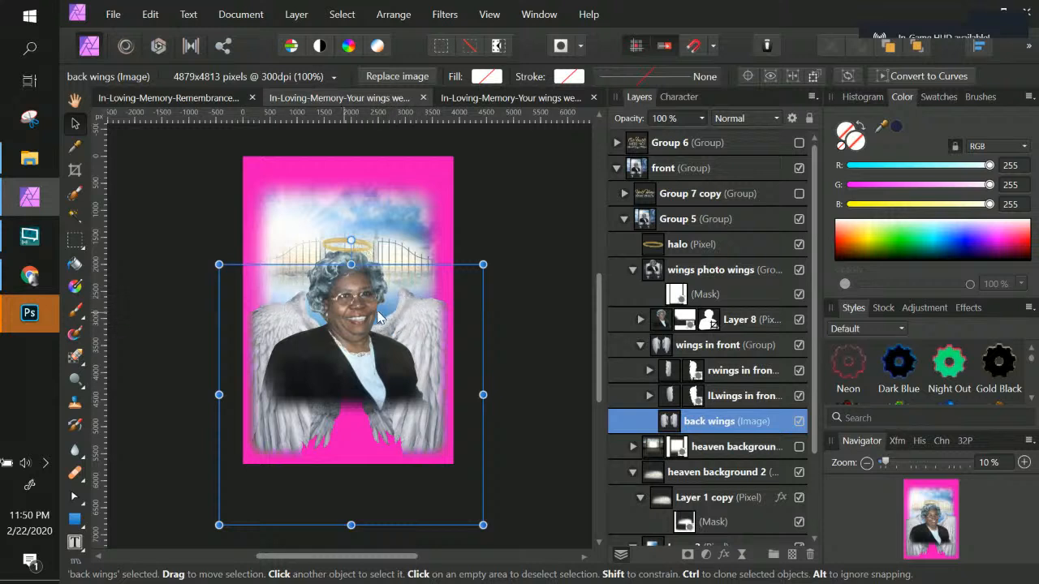
{"action": "left_click_drag", "start_coordinate": [381, 325], "coordinate": [381, 321]}
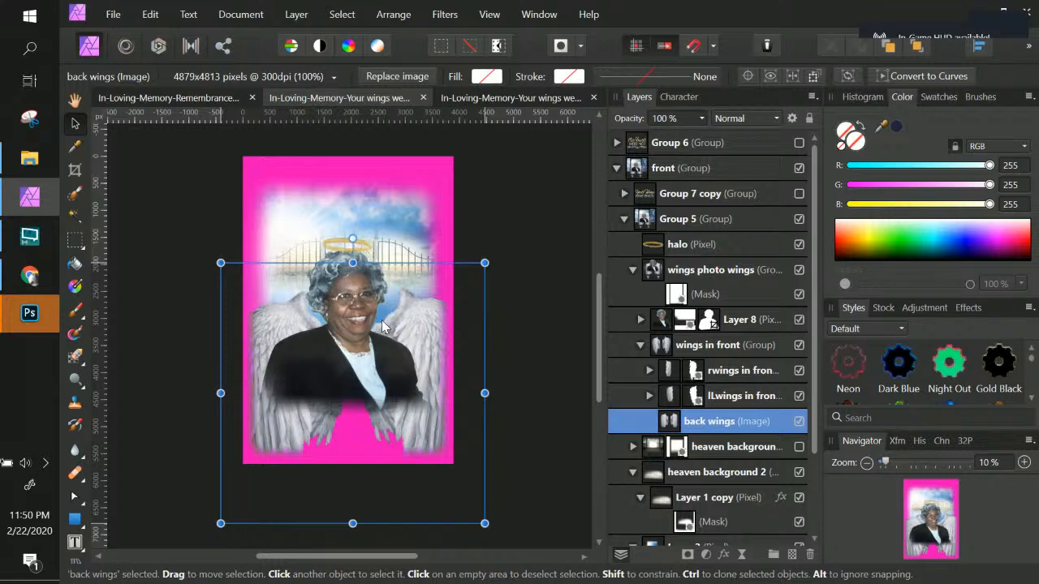
Step: Examine the rwings in front layer and its mask inside the wings in front group
{"action": "key", "text": "ctrl+KP_Add"}
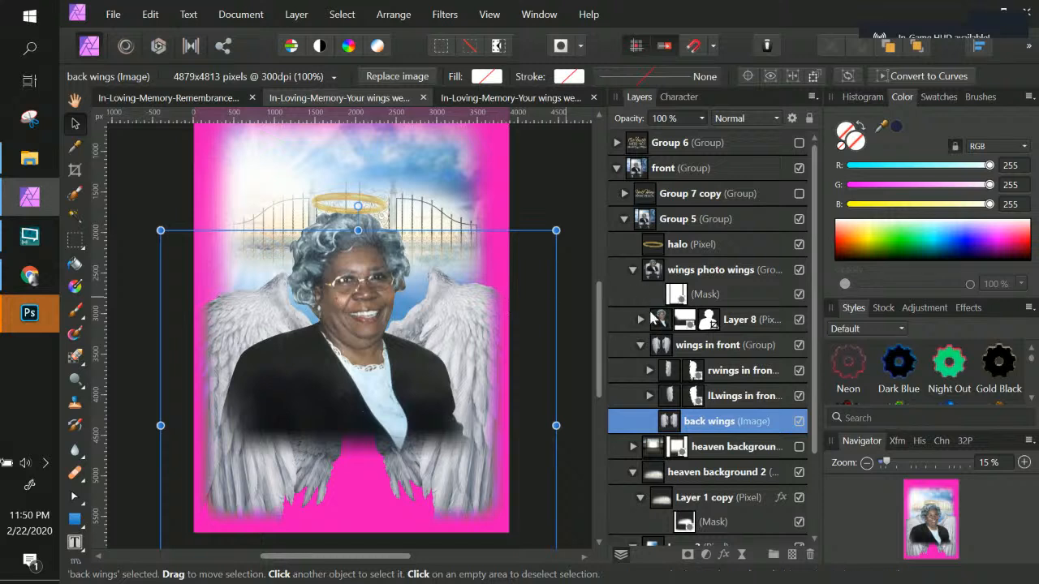
{"action": "left_click", "coordinate": [751, 375]}
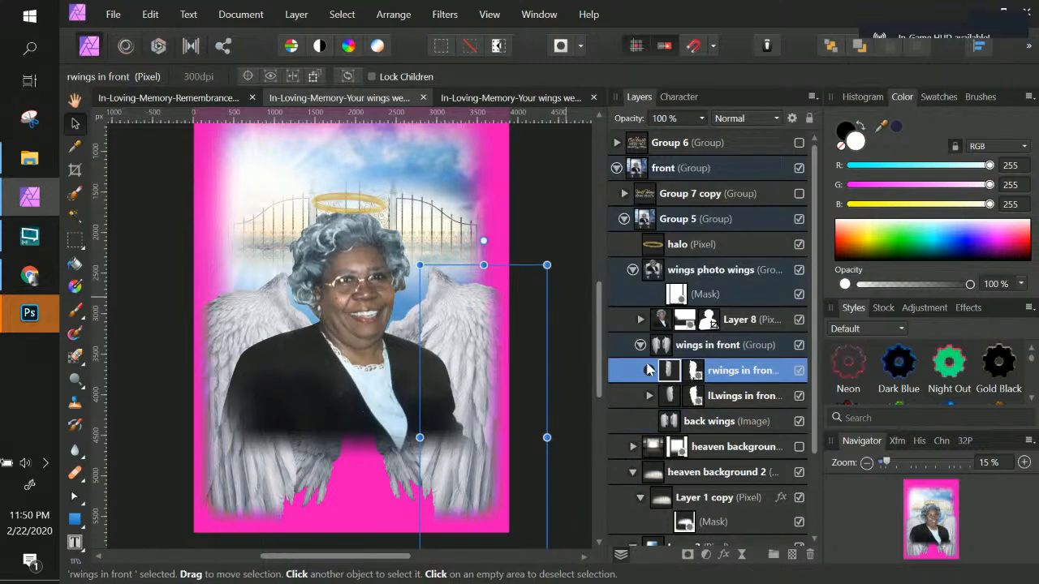
{"action": "left_click", "coordinate": [693, 374]}
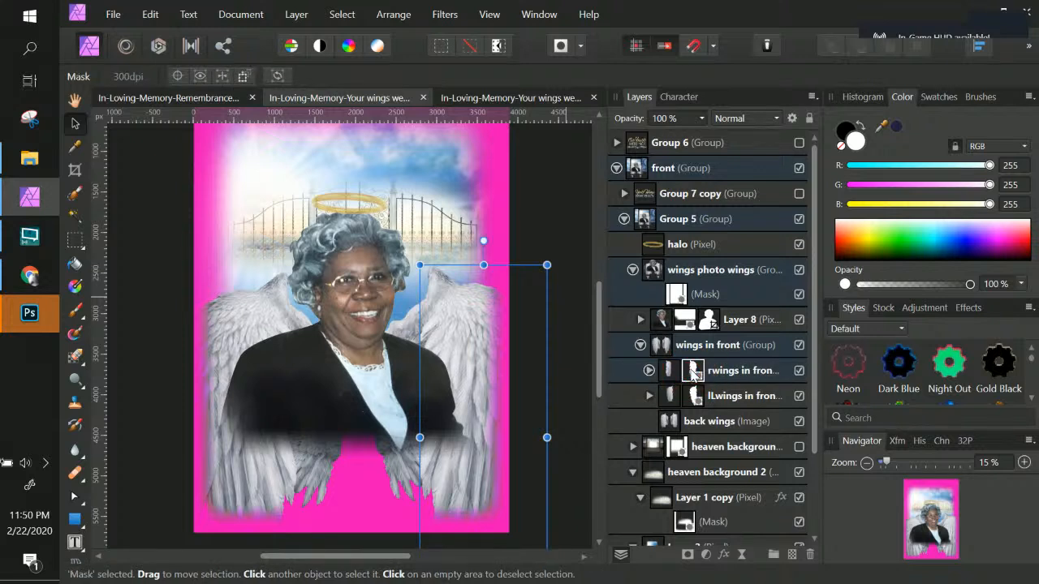
{"action": "right_click", "coordinate": [694, 375]}
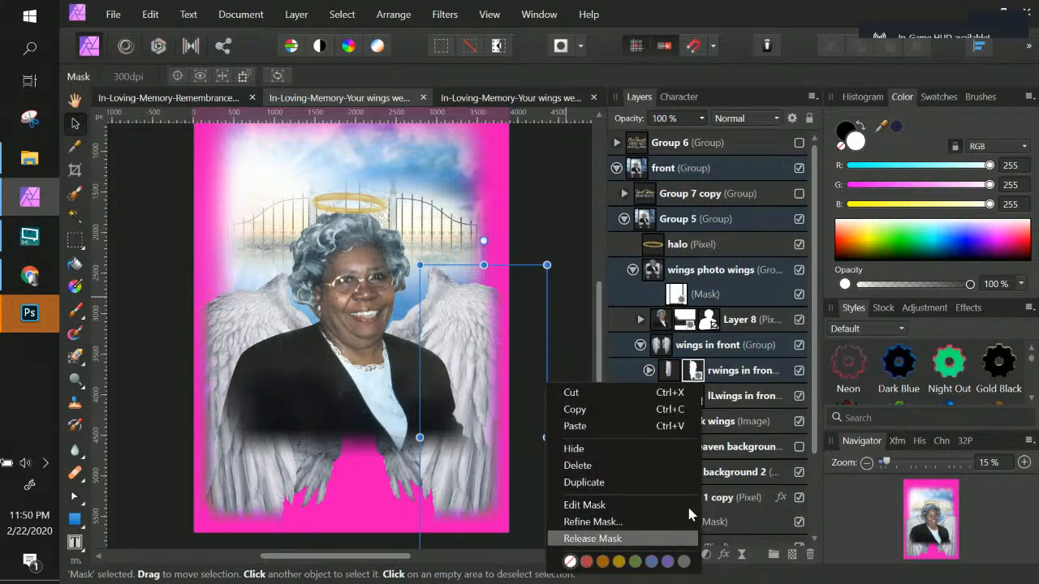
{"action": "left_click", "coordinate": [702, 372]}
{"action": "left_click", "coordinate": [694, 372]}
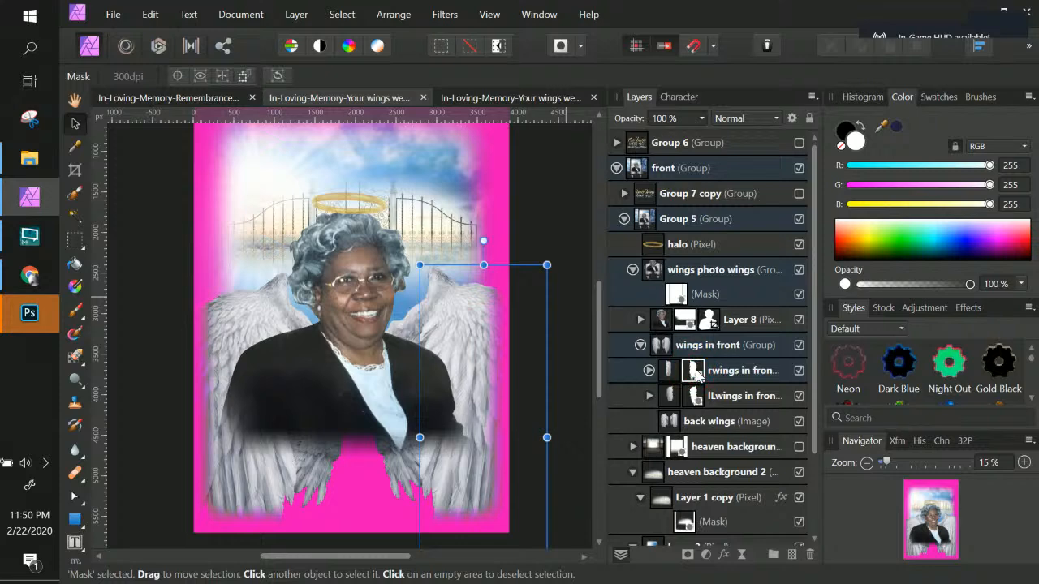
{"action": "double_click", "coordinate": [698, 374]}
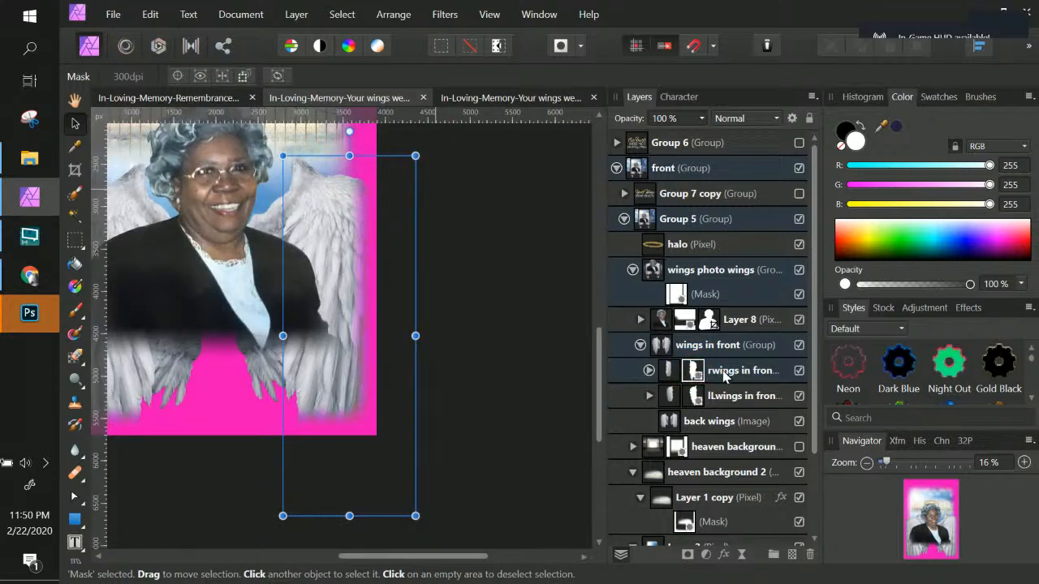
{"action": "left_click", "coordinate": [727, 374]}
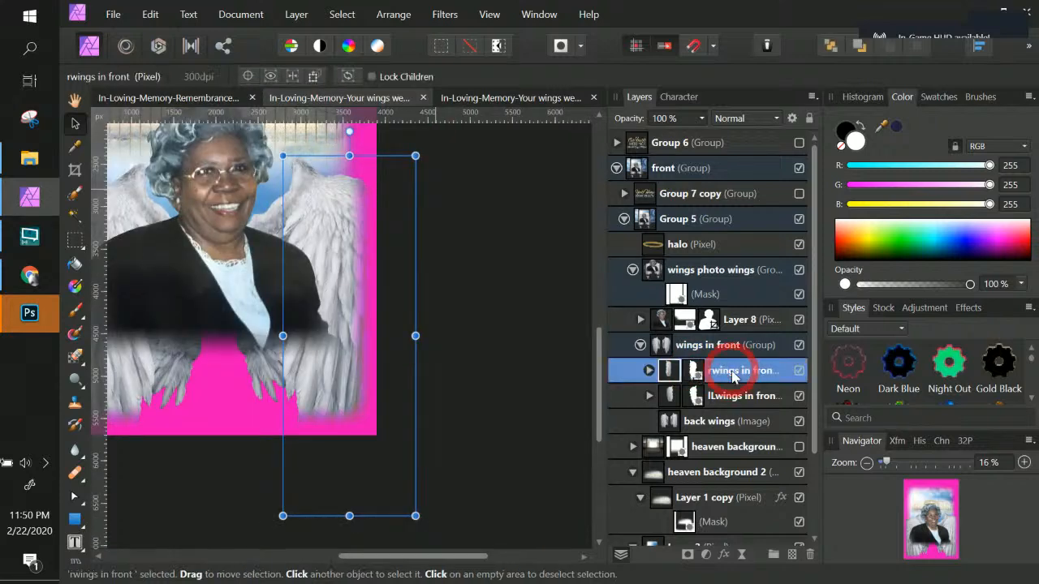
Step: Move the wings in front group above Layer 8 within the wings photo wings group
{"action": "left_click", "coordinate": [692, 347]}
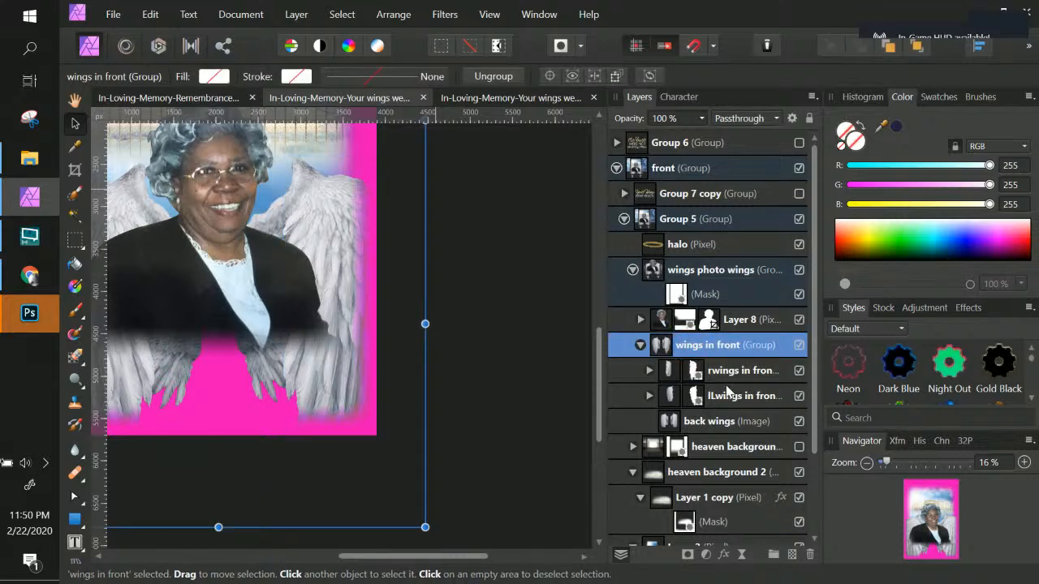
{"action": "key", "text": "ctrl+KP_Subtract"}
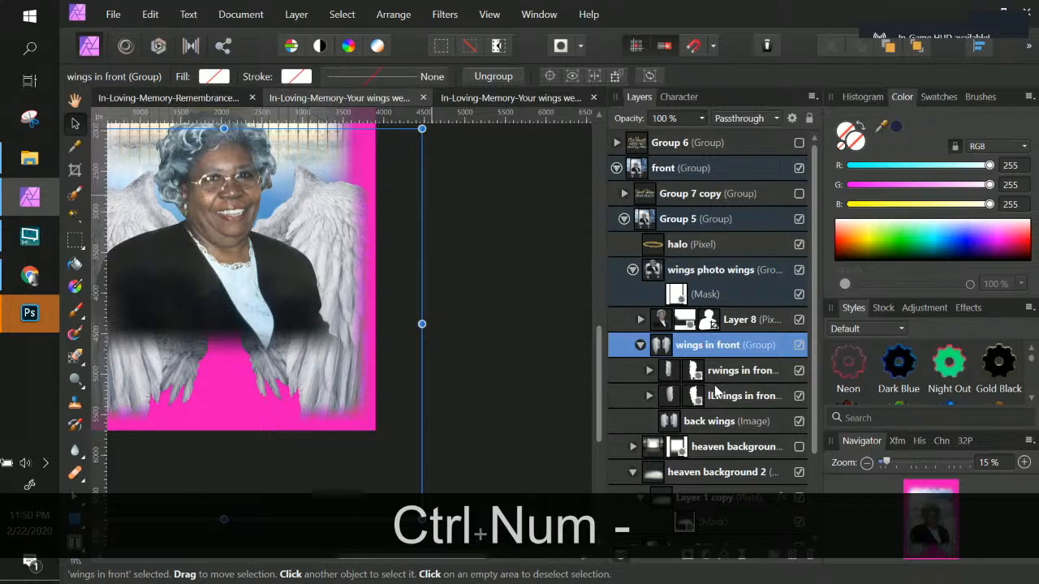
{"action": "key", "text": "space"}
{"action": "left_click_drag", "start_coordinate": [301, 330], "coordinate": [443, 406]}
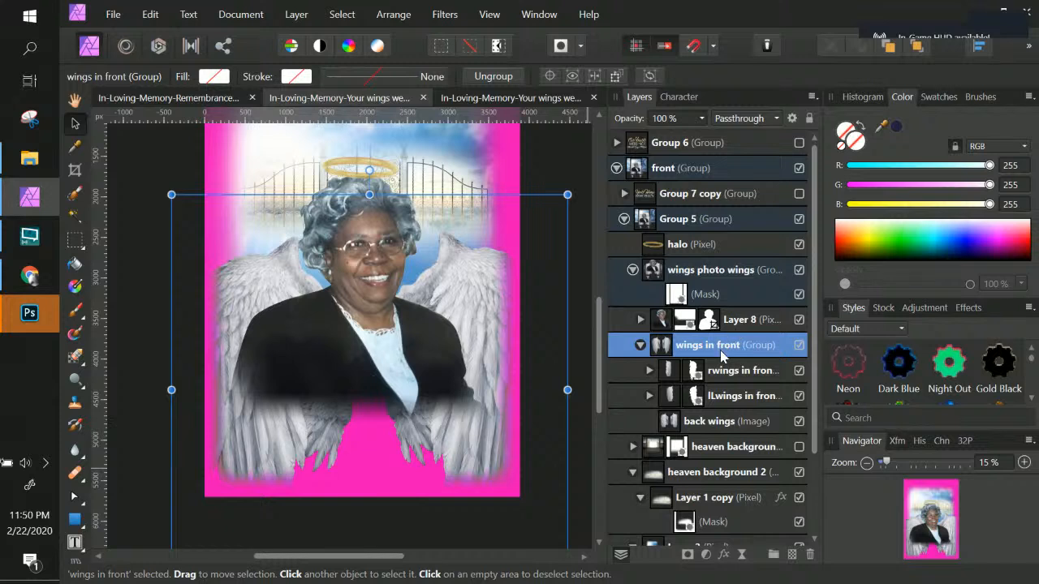
{"action": "left_click_drag", "start_coordinate": [680, 347], "coordinate": [624, 319]}
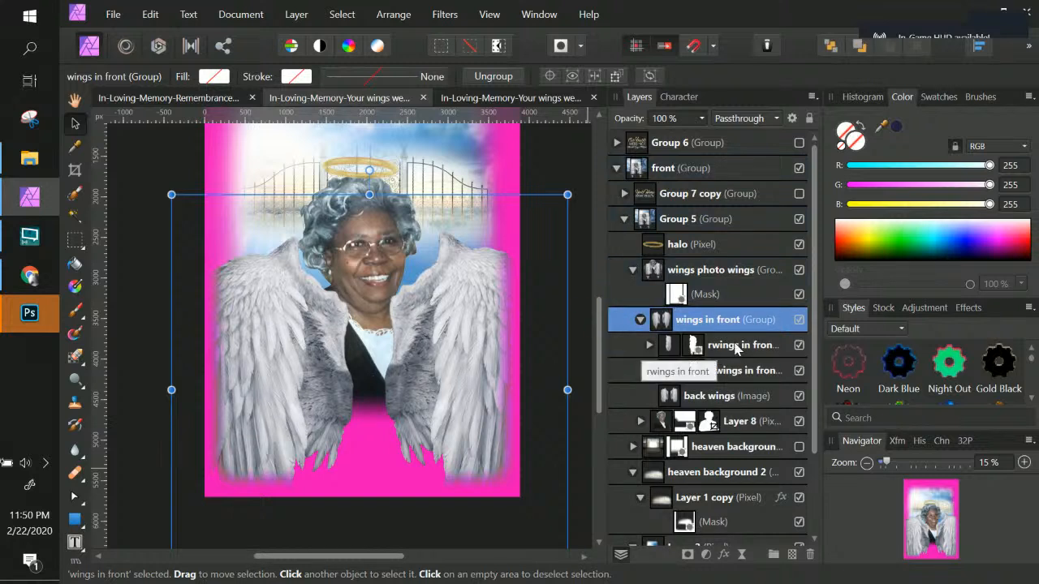
Step: Move the back wings layer out of the wings in front group so it sits below Layer 8
{"action": "double_click", "coordinate": [735, 322]}
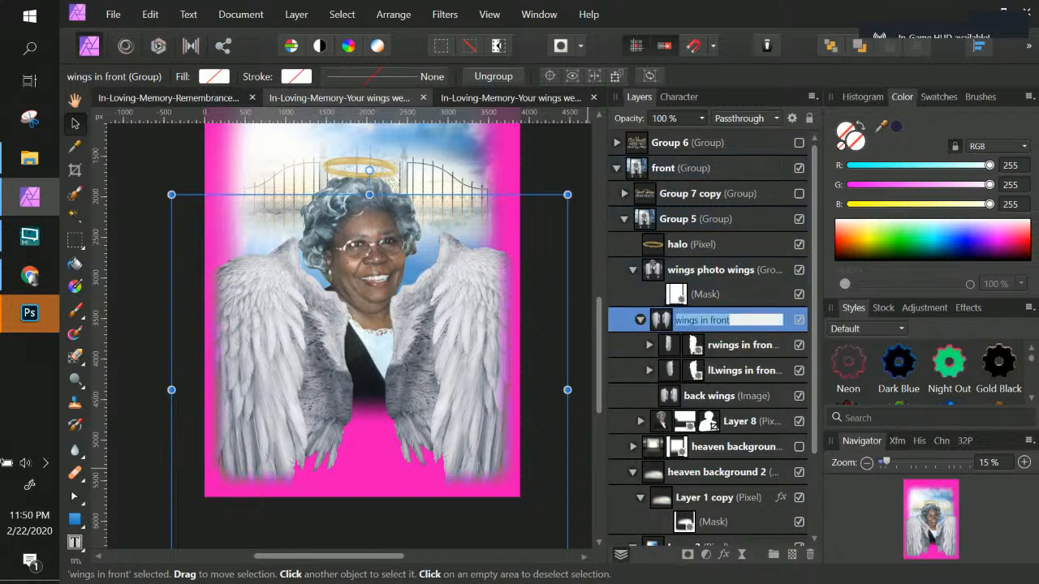
{"action": "left_click", "coordinate": [721, 395]}
{"action": "left_click_drag", "start_coordinate": [714, 397], "coordinate": [611, 438]}
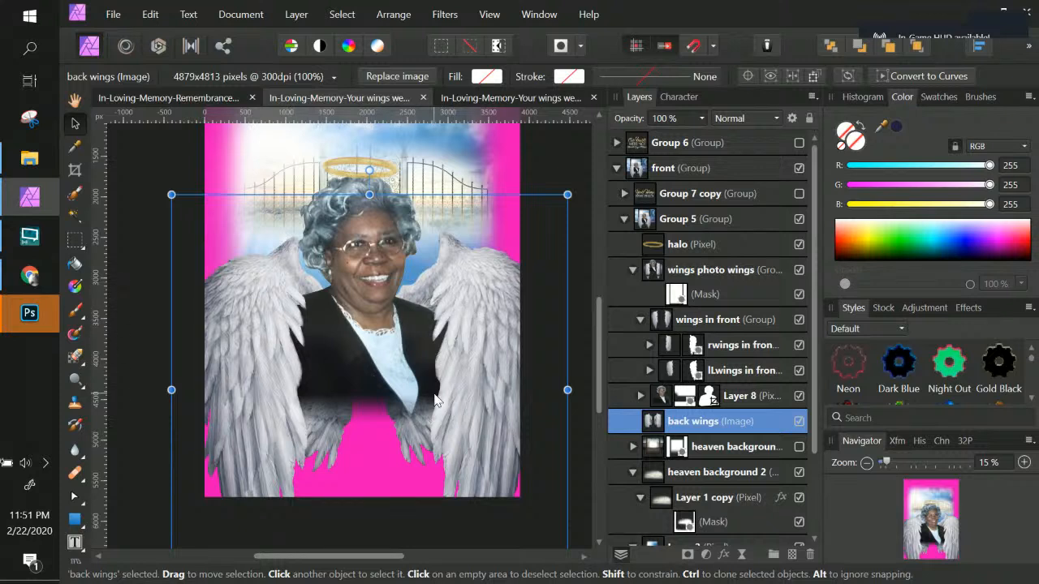
Step: Delete the existing mask from the wings photo wings group
{"action": "double_click", "coordinate": [684, 422]}
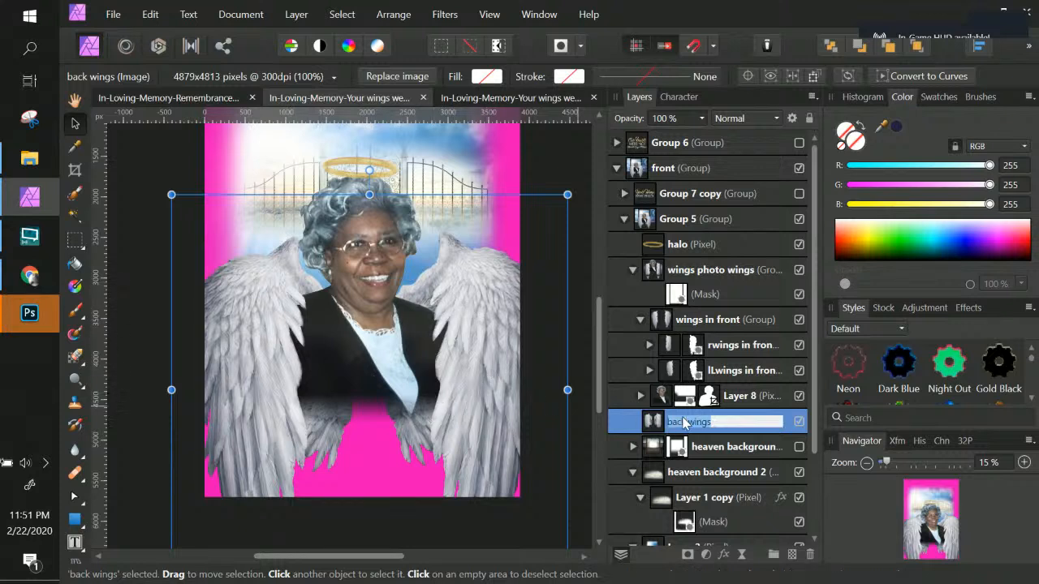
{"action": "left_click", "coordinate": [735, 325]}
{"action": "left_click", "coordinate": [639, 319]}
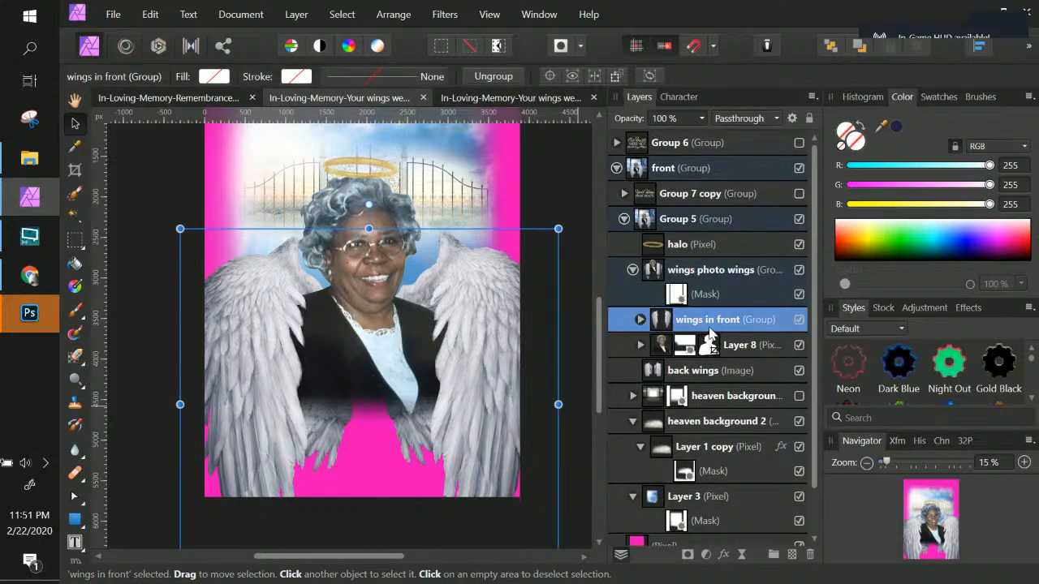
{"action": "left_click", "coordinate": [697, 373]}
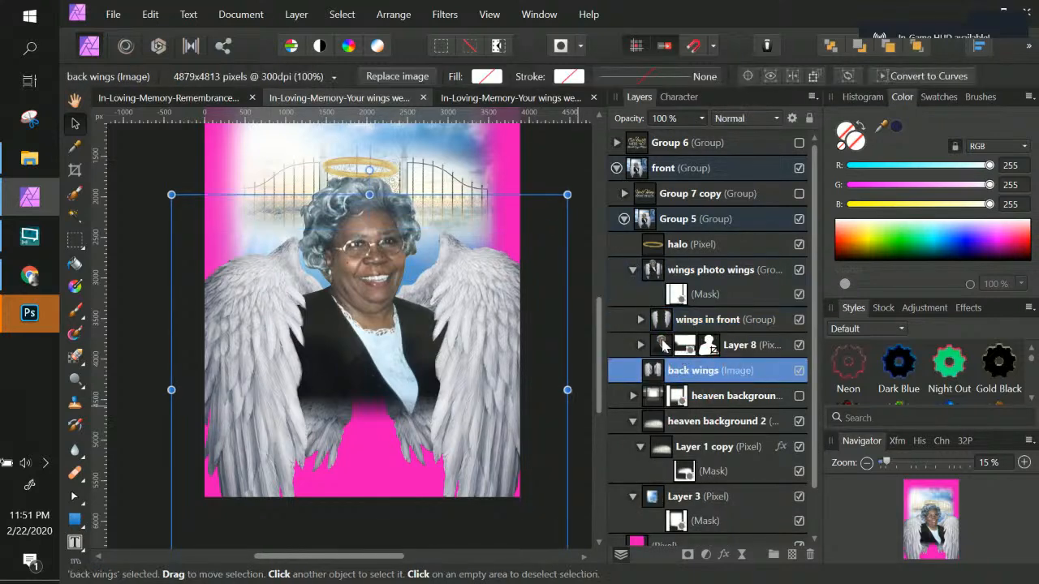
{"action": "left_click", "coordinate": [709, 297]}
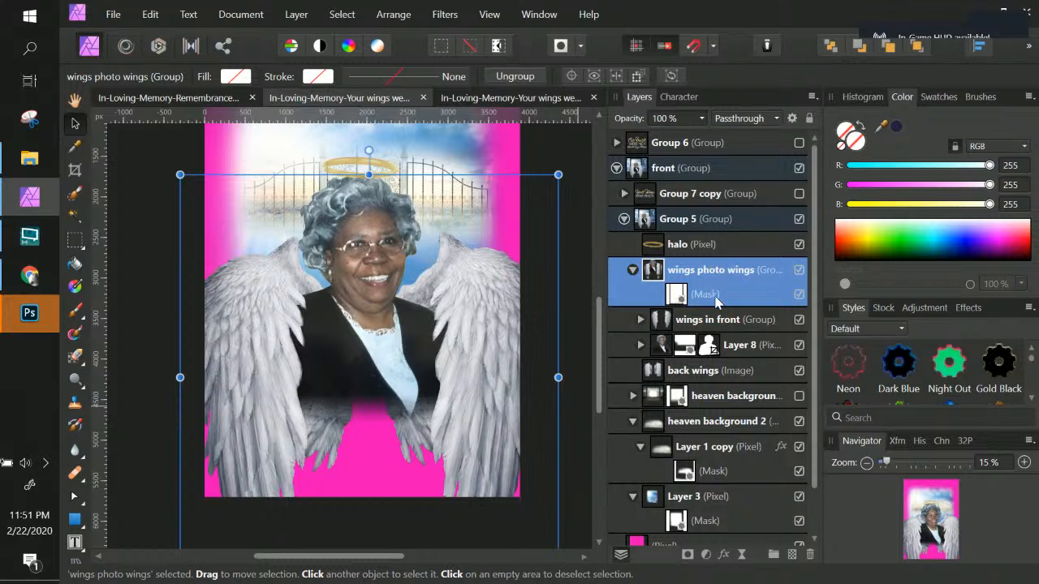
{"action": "left_click", "coordinate": [682, 297]}
{"action": "right_click", "coordinate": [681, 297]}
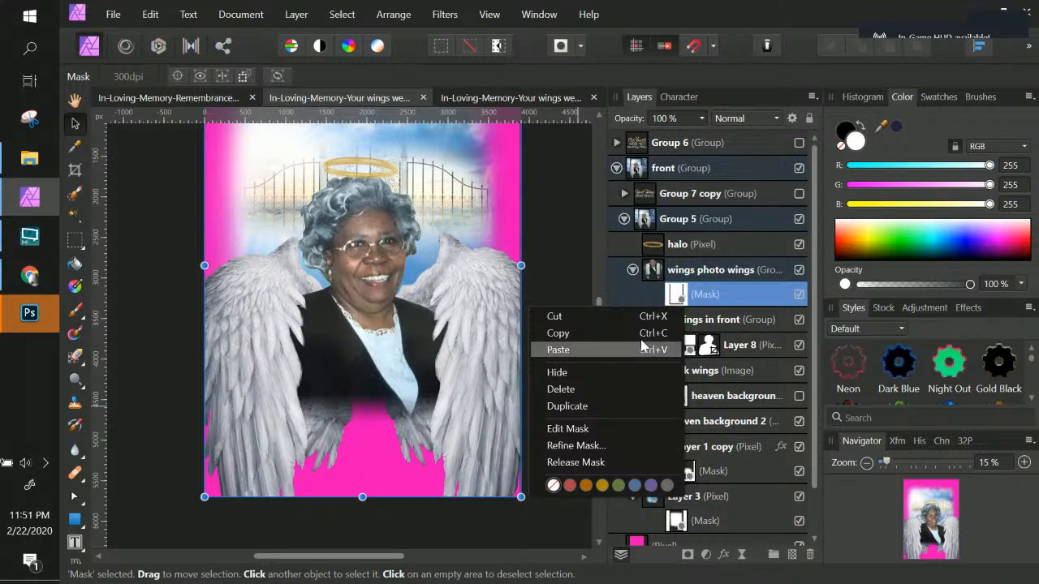
{"action": "left_click", "coordinate": [602, 391]}
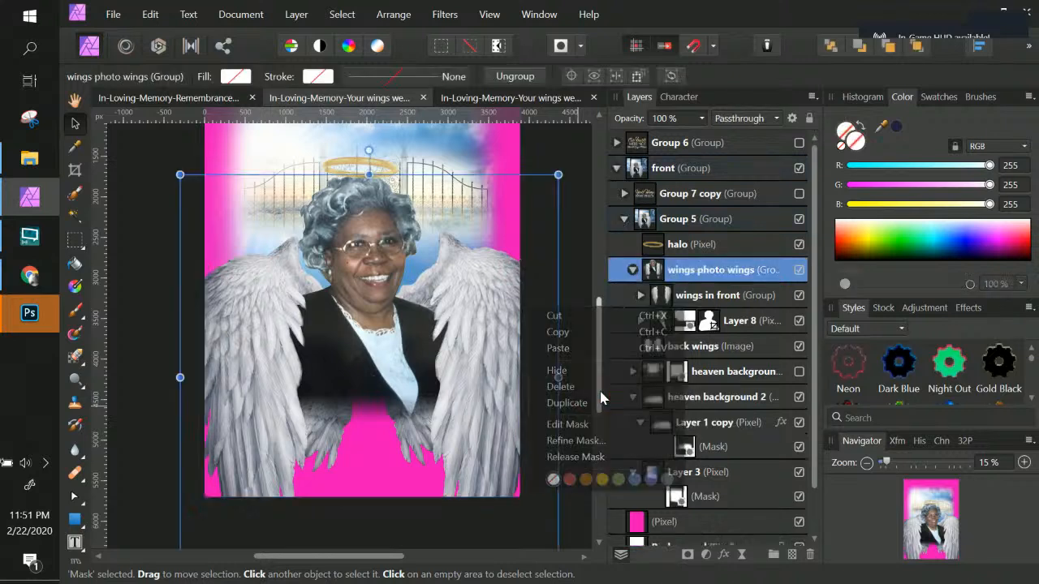
Step: Add a new mask to the wings photo wings group and paint black across its bottom edge with a soft 2180 px brush
{"action": "double_click", "coordinate": [680, 273]}
{"action": "left_click", "coordinate": [657, 276]}
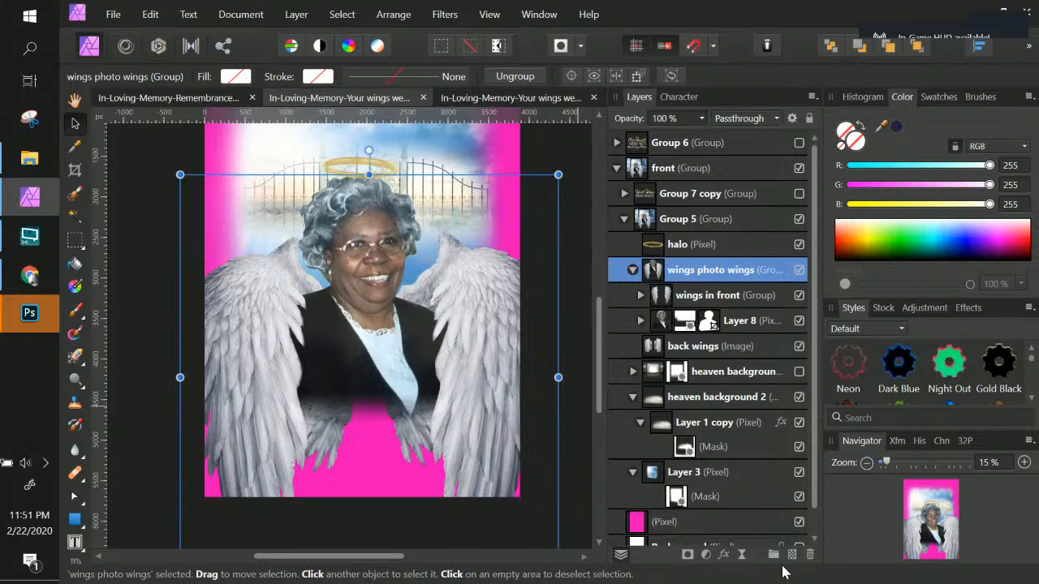
{"action": "left_click", "coordinate": [687, 554]}
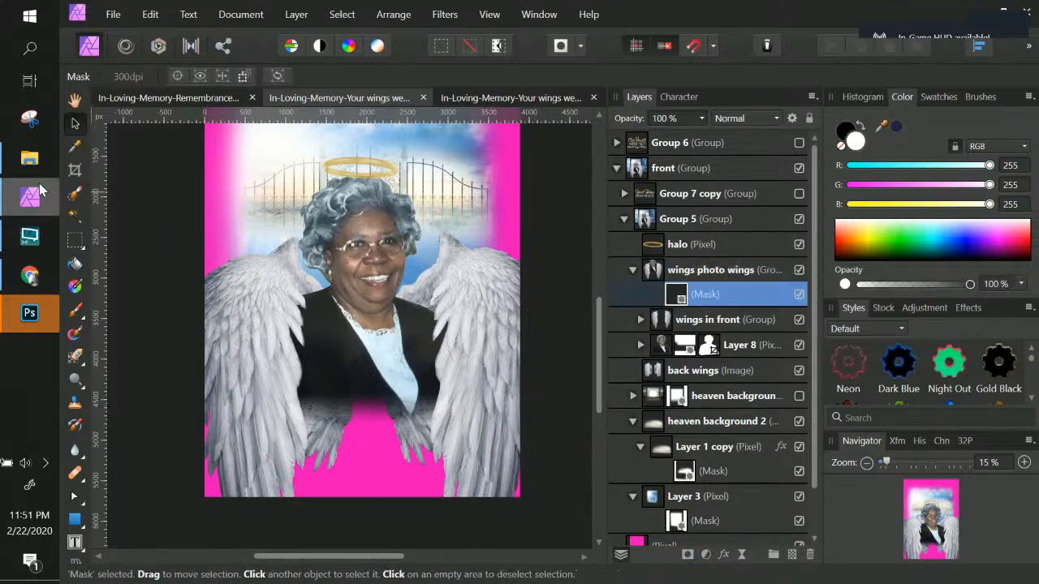
{"action": "left_click", "coordinate": [76, 311]}
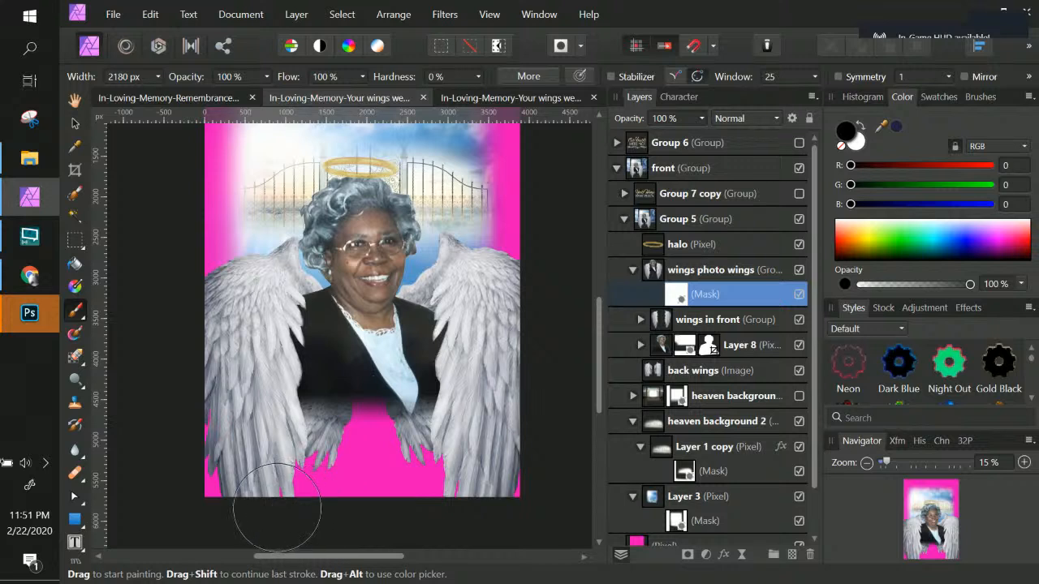
{"action": "left_click_drag", "start_coordinate": [276, 507], "coordinate": [512, 500]}
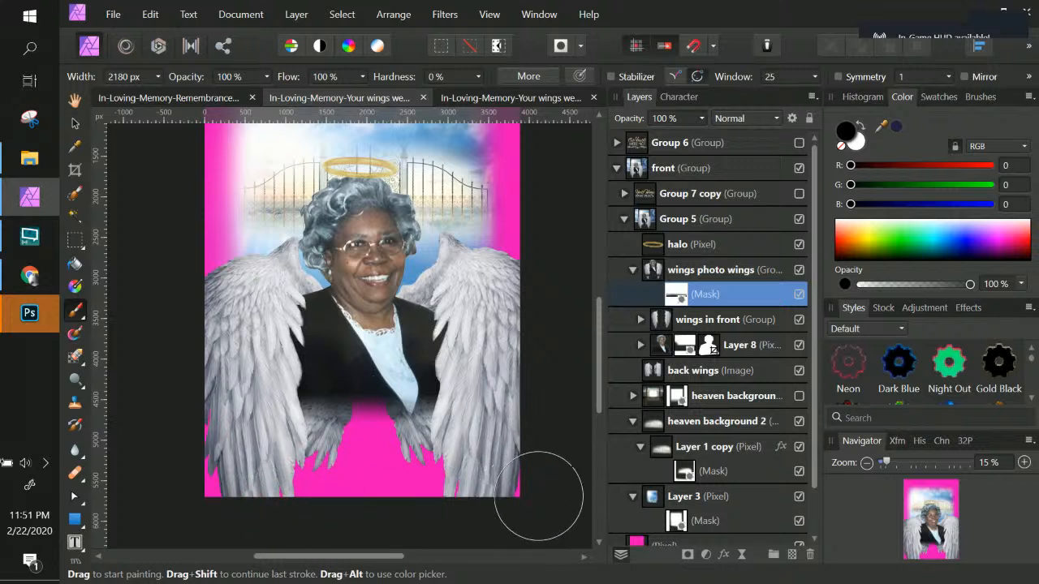
Step: Move the back wings layer into the wings photo wings group, placing it just below Layer 8
{"action": "left_click", "coordinate": [632, 271]}
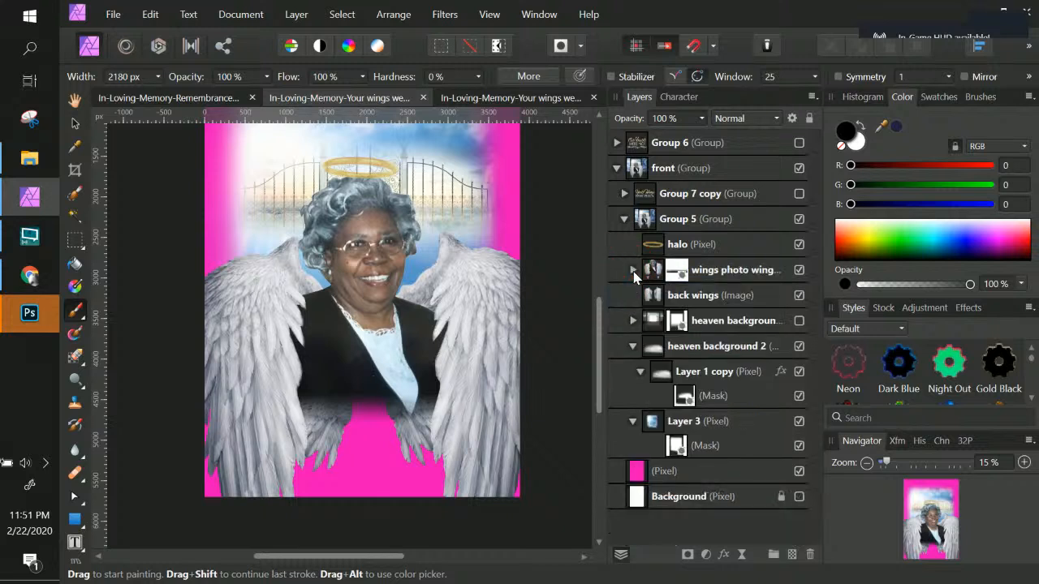
{"action": "left_click", "coordinate": [633, 271]}
{"action": "mouse_move", "coordinate": [692, 380]}
{"action": "left_mouse_down"}
{"action": "mouse_move", "coordinate": [658, 351]}
{"action": "mouse_move", "coordinate": [641, 357]}
{"action": "mouse_move", "coordinate": [637, 310]}
{"action": "left_mouse_up"}
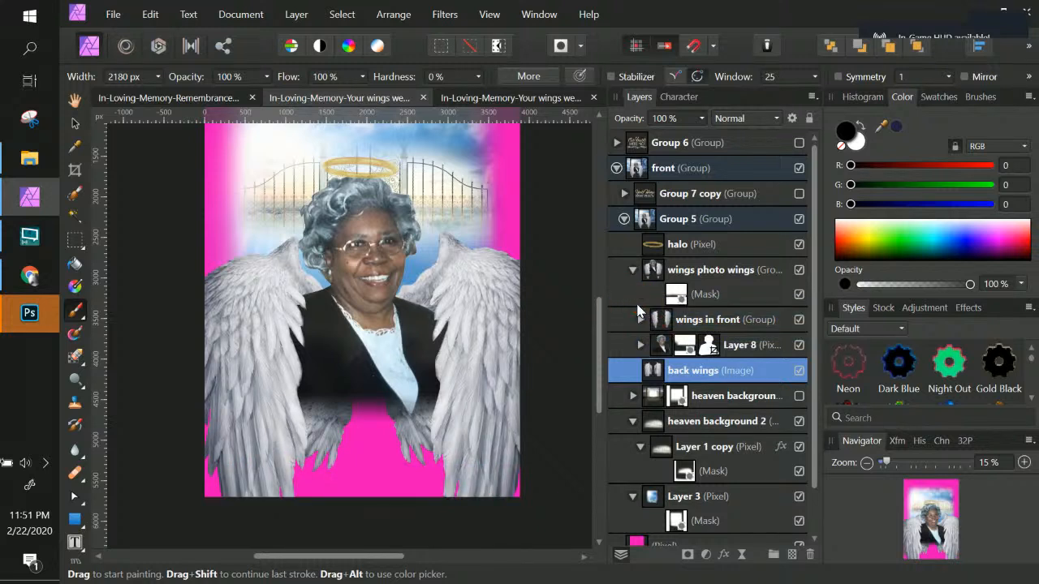
{"action": "left_click_drag", "start_coordinate": [651, 367], "coordinate": [633, 328]}
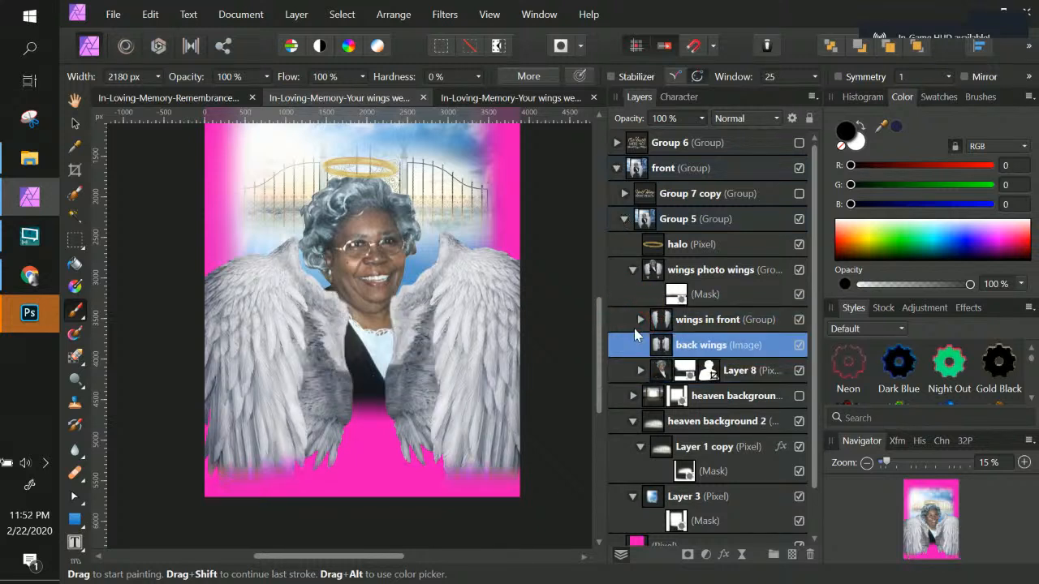
{"action": "left_click", "coordinate": [658, 370]}
{"action": "left_click_drag", "start_coordinate": [659, 362], "coordinate": [647, 337]}
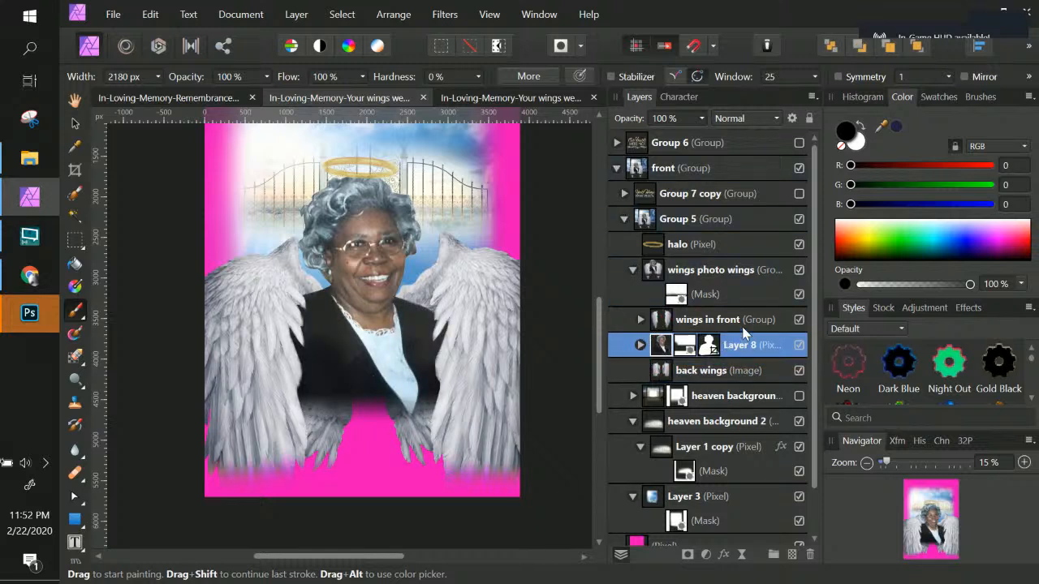
{"action": "left_click", "coordinate": [704, 276]}
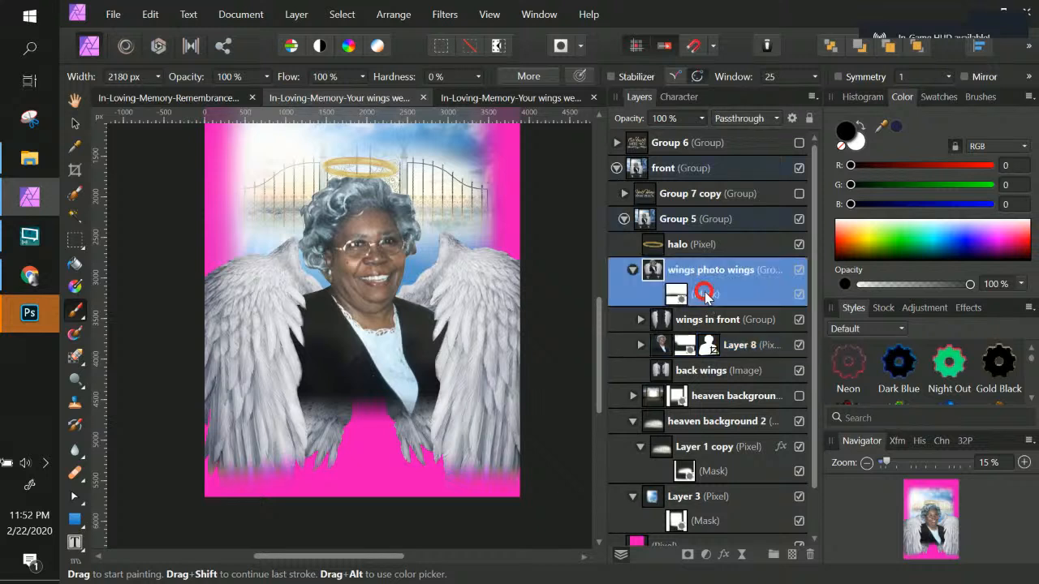
{"action": "key", "text": "ctrl+shift+n"}
{"action": "left_click_drag", "start_coordinate": [516, 504], "coordinate": [284, 504]}
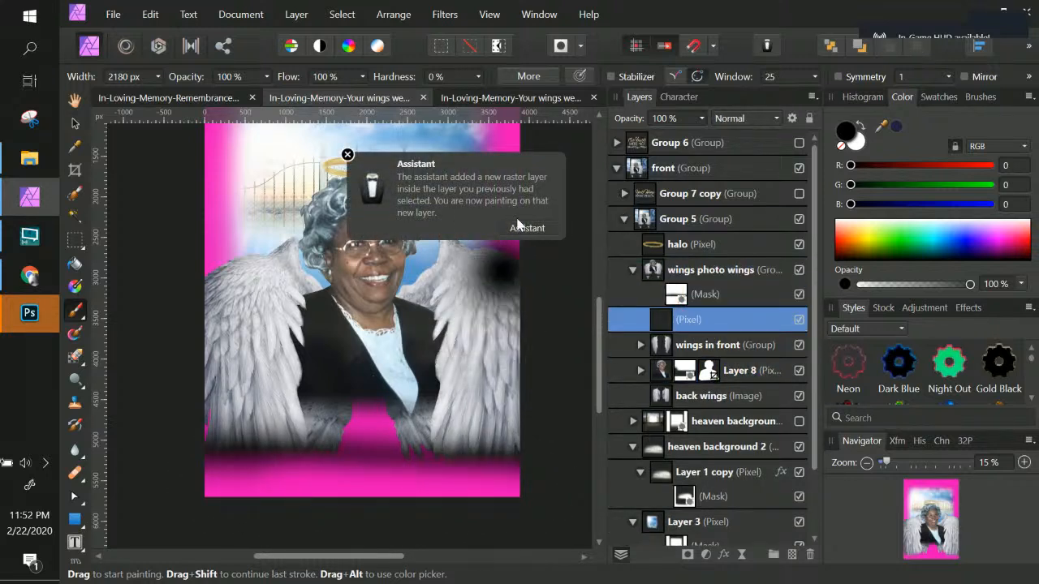
{"action": "key", "text": "ctrl"}
{"action": "key", "text": "ctrl+z"}
{"action": "key", "text": "ctrl+z"}
{"action": "key", "text": "ctrl+z"}
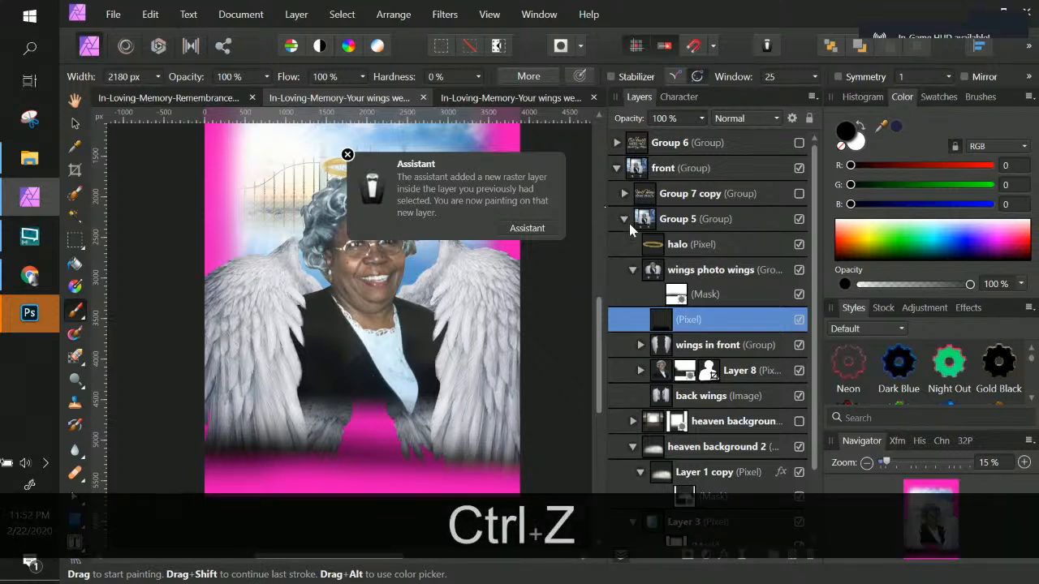
{"action": "key", "text": "ctrl+z"}
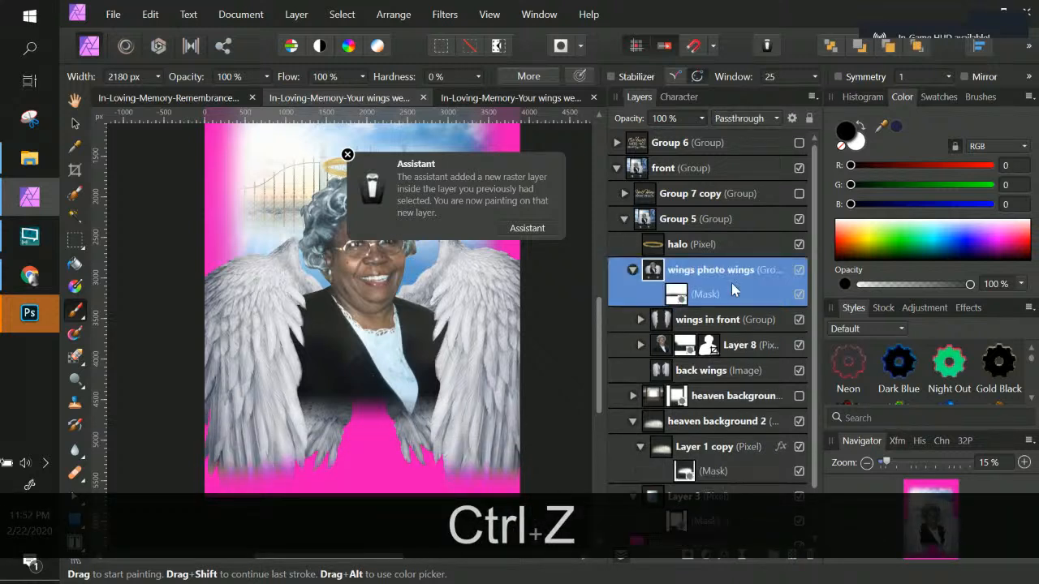
Step: Paint black down the left edge of the wings photo wings mask to fade the wings there
{"action": "left_click", "coordinate": [676, 297]}
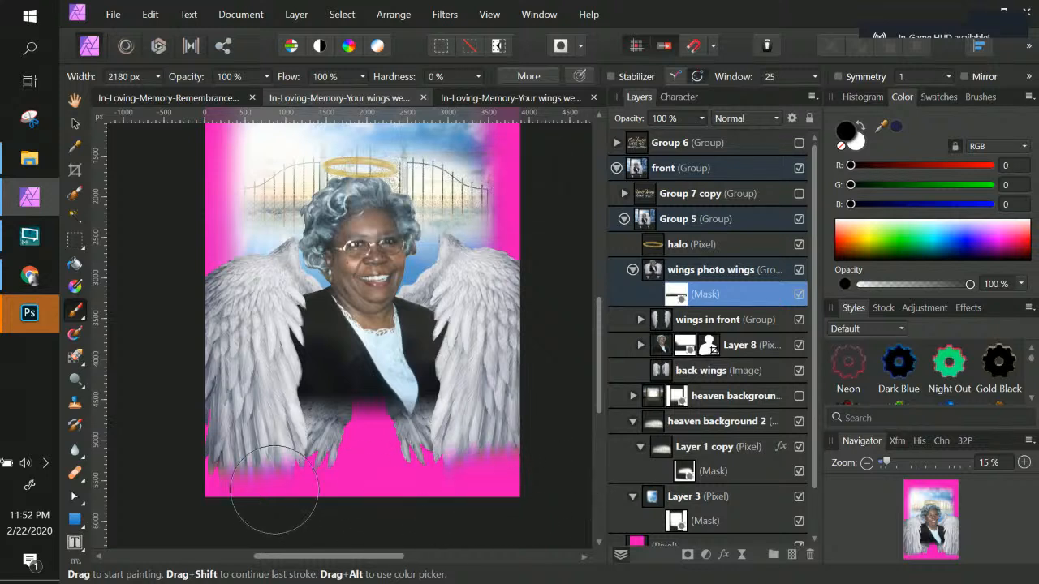
{"action": "left_click_drag", "start_coordinate": [181, 227], "coordinate": [169, 499]}
{"action": "left_click_drag", "start_coordinate": [173, 232], "coordinate": [174, 515]}
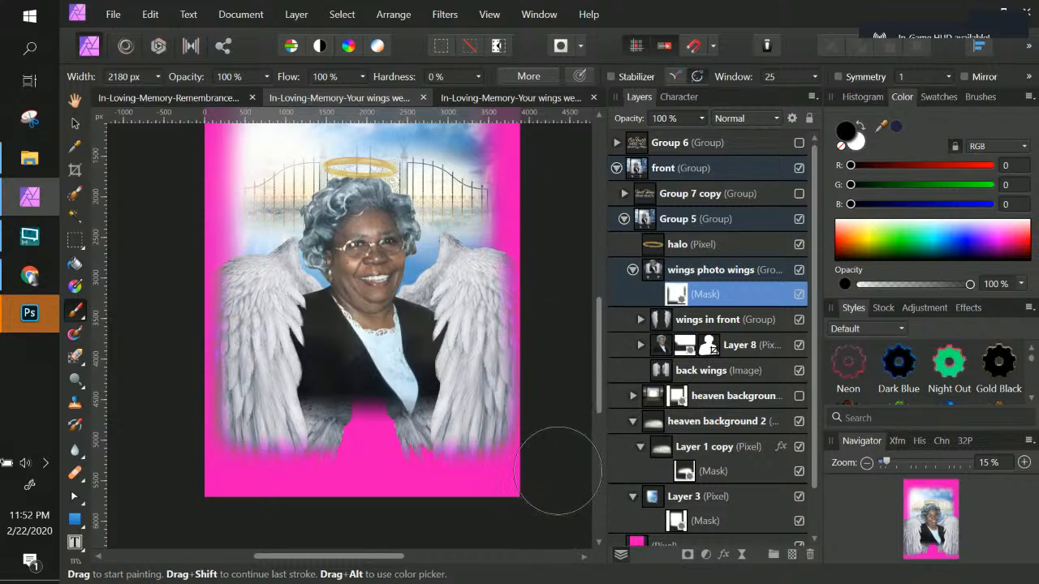
Step: Hide the magenta fill layer and show the white Background layer
{"action": "scroll", "coordinate": [563, 252], "scroll_direction": "up", "scroll_amount": 3}
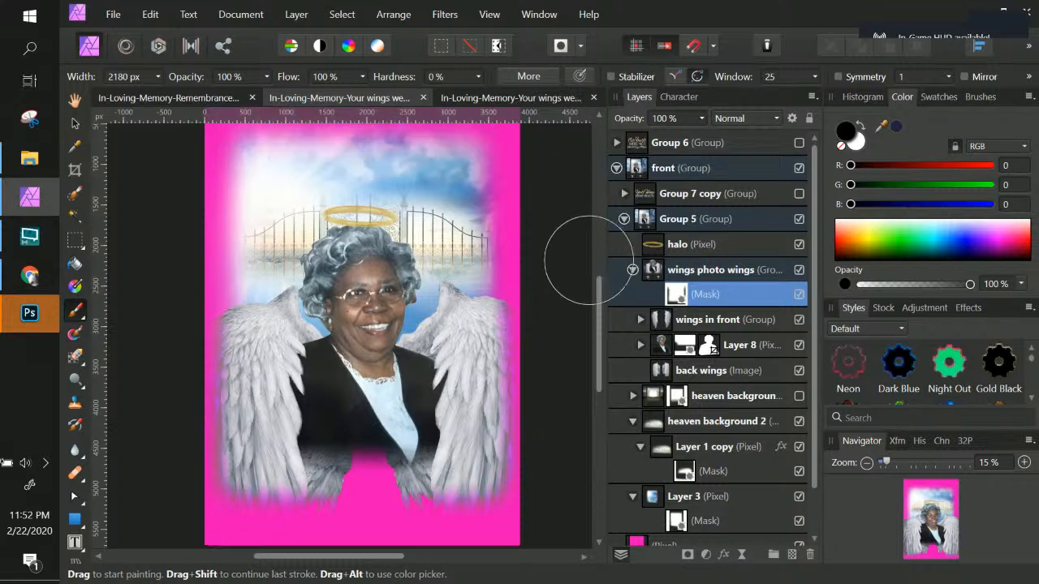
{"action": "scroll", "coordinate": [651, 520], "scroll_direction": "down", "scroll_amount": 2}
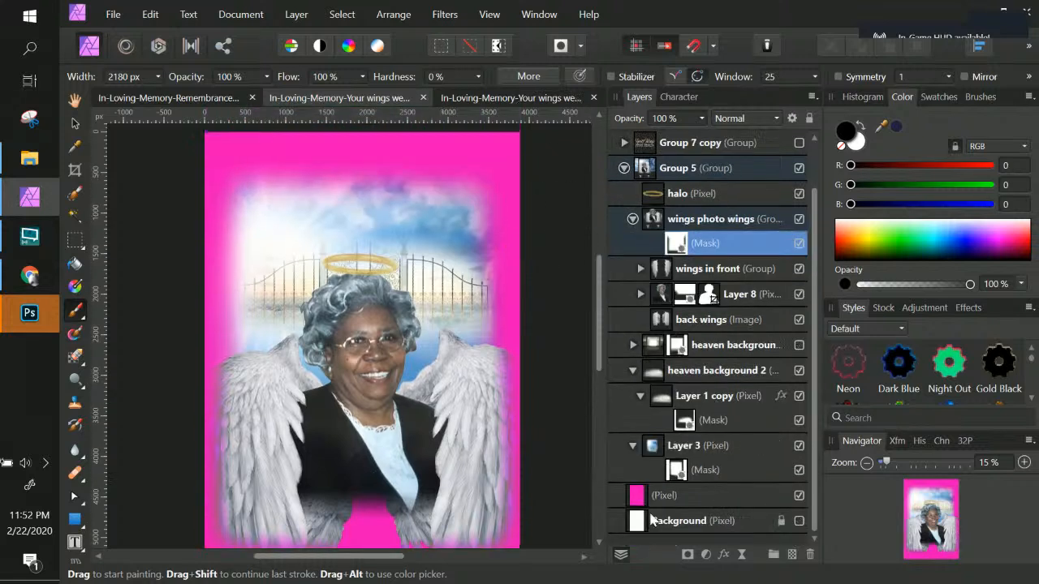
{"action": "left_click", "coordinate": [799, 496]}
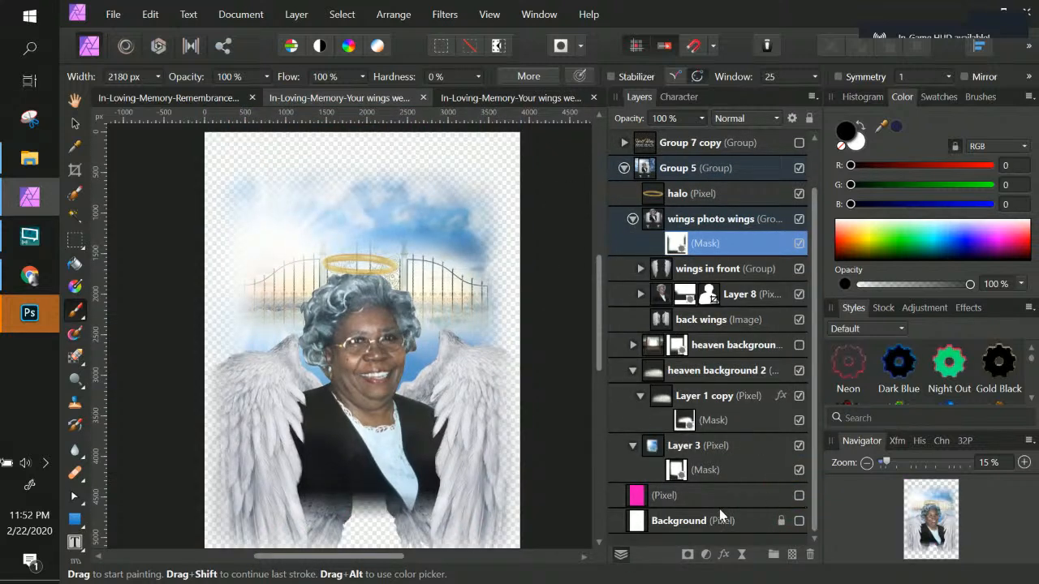
{"action": "left_click", "coordinate": [800, 521]}
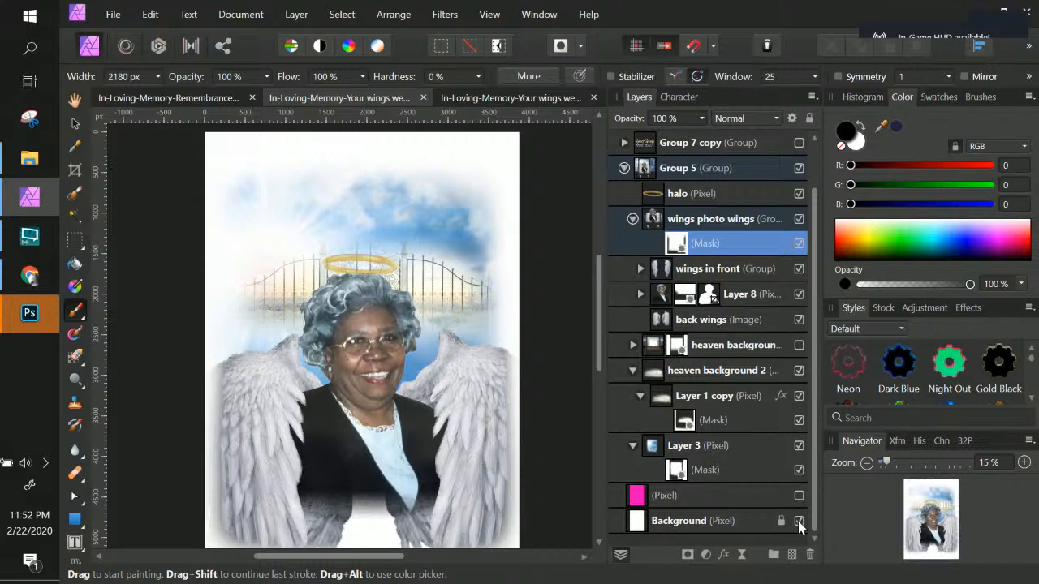
Step: Toggle the visibility of Layer 8 and the wings in front group to compare the composition
{"action": "scroll", "coordinate": [258, 331], "scroll_direction": "down", "scroll_amount": 3}
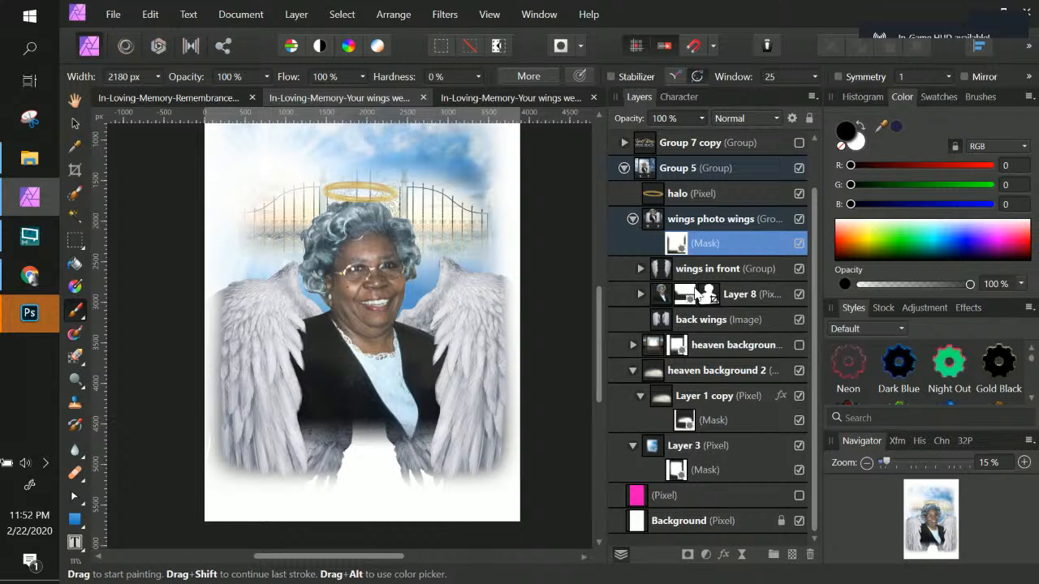
{"action": "left_click", "coordinate": [800, 293]}
{"action": "left_click", "coordinate": [800, 294]}
{"action": "left_click", "coordinate": [799, 296]}
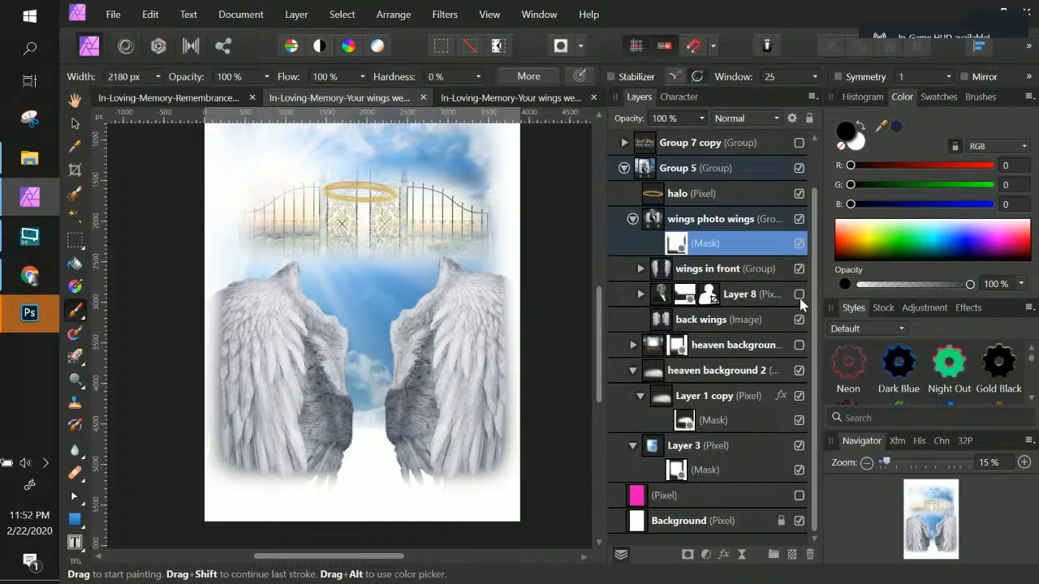
{"action": "left_click", "coordinate": [799, 296]}
{"action": "left_click", "coordinate": [799, 269]}
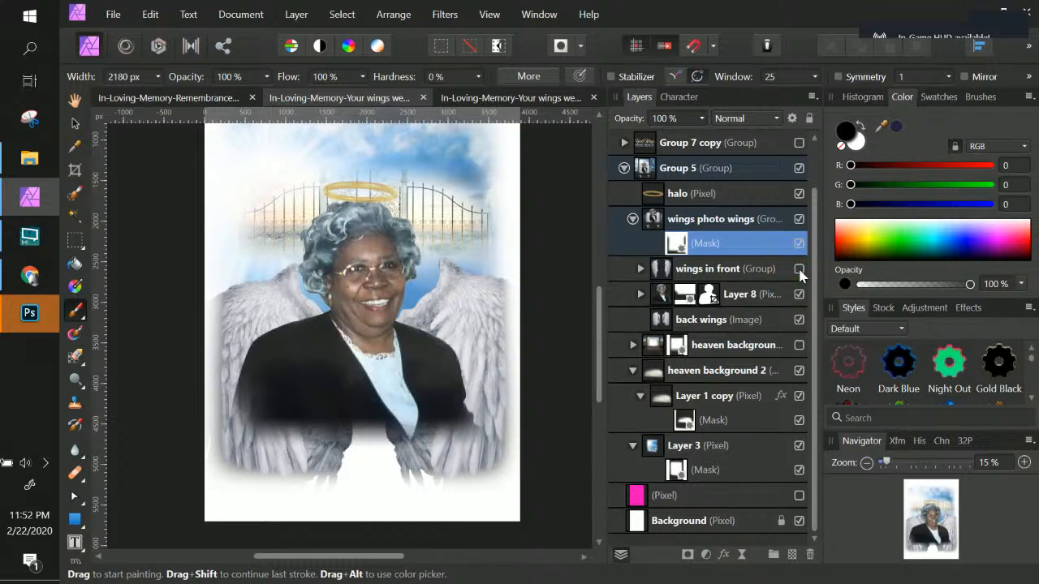
{"action": "left_click", "coordinate": [799, 268]}
Step: Add a new pixel layer inside the wings photo wings group, above the wings in front group
{"action": "left_click", "coordinate": [719, 271]}
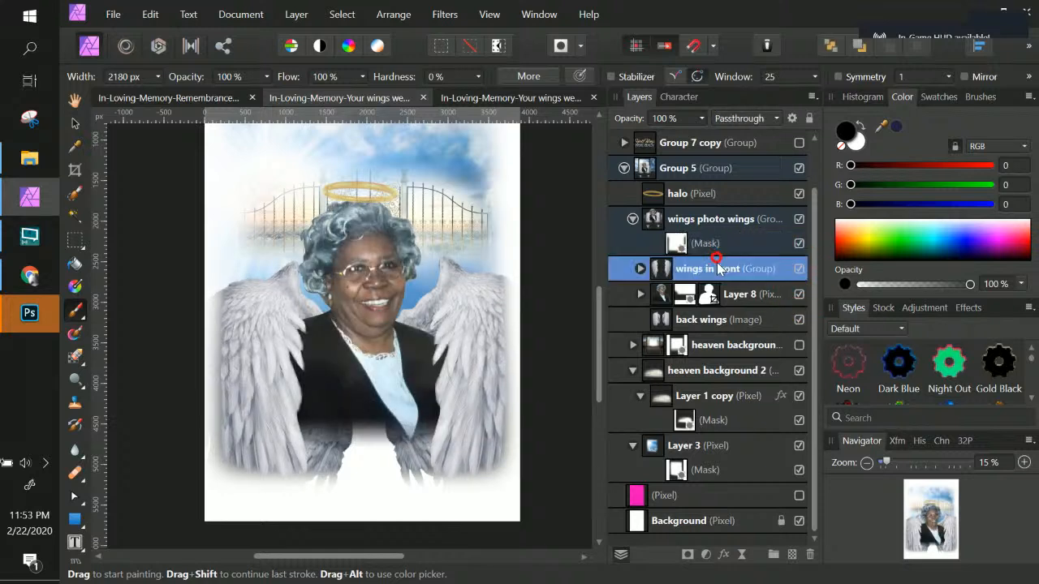
{"action": "left_click", "coordinate": [640, 269]}
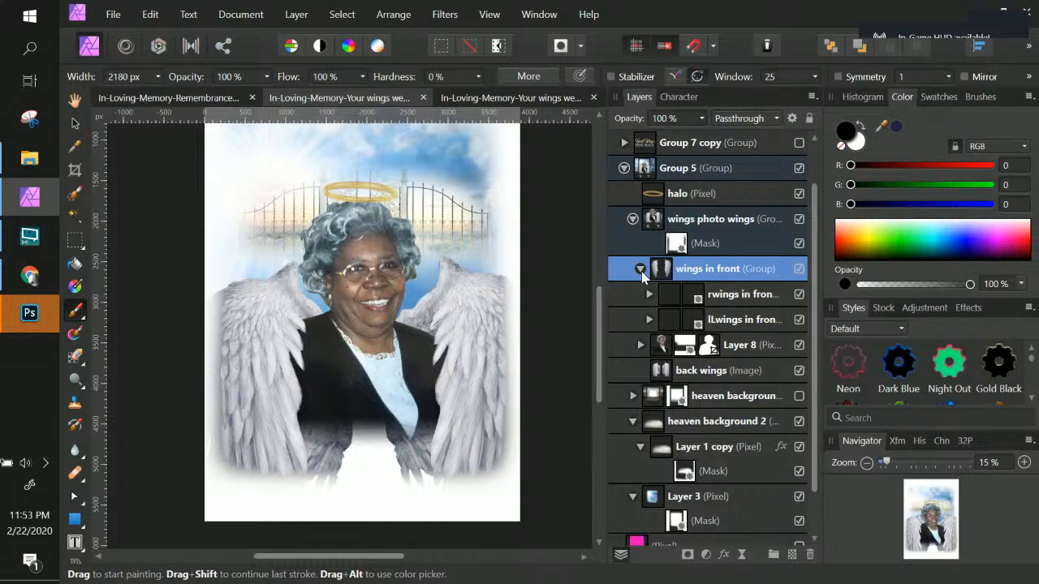
{"action": "left_click", "coordinate": [640, 269]}
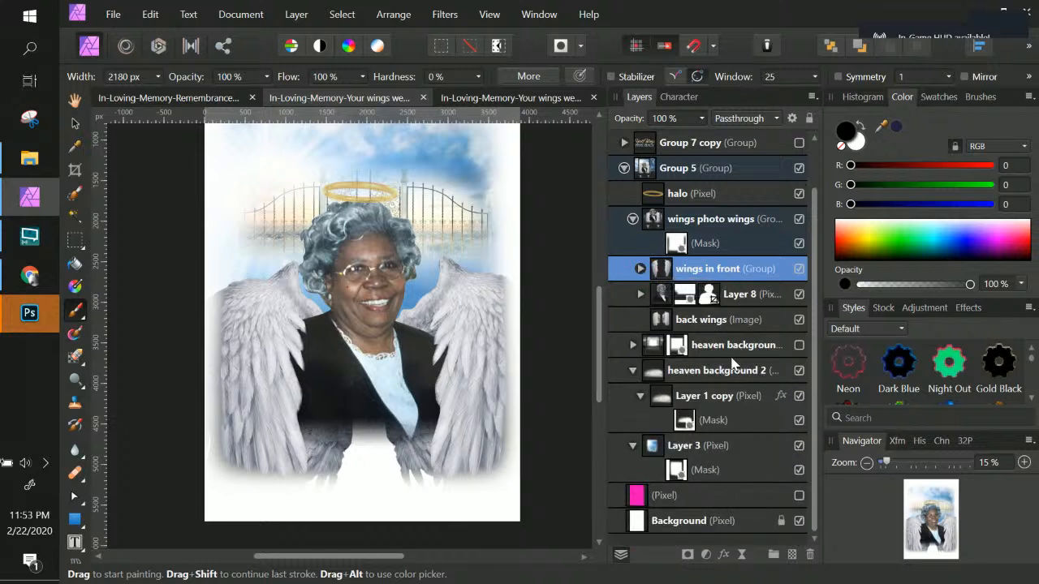
{"action": "left_click", "coordinate": [717, 324]}
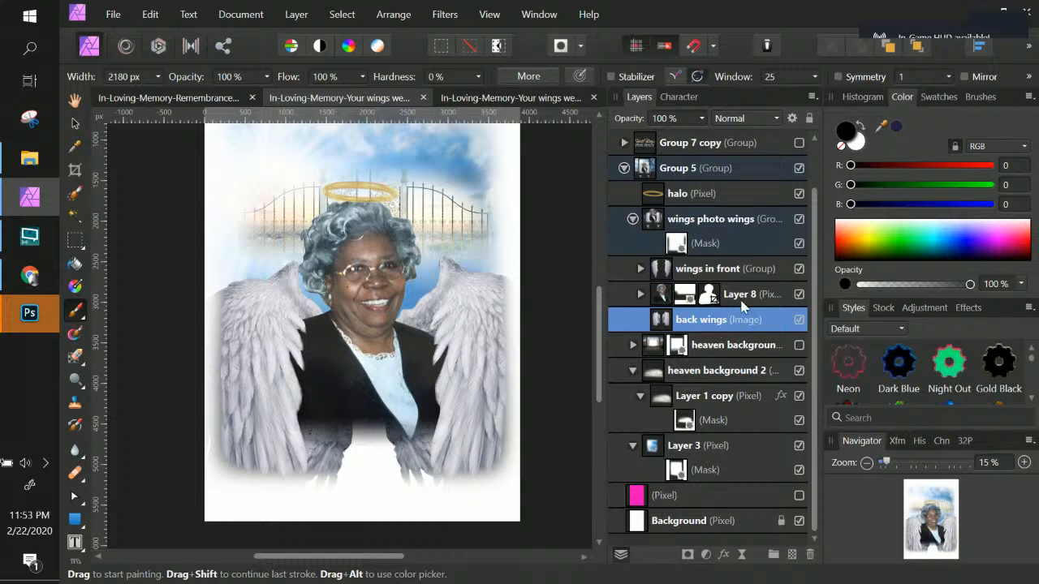
{"action": "left_click", "coordinate": [725, 246]}
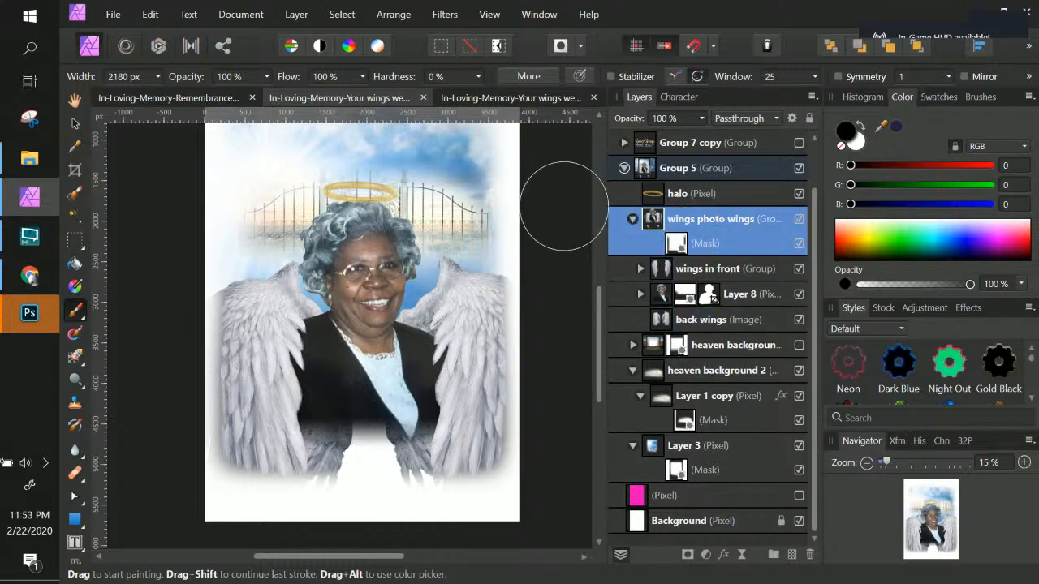
{"action": "key", "text": "ctrl+shift+n"}
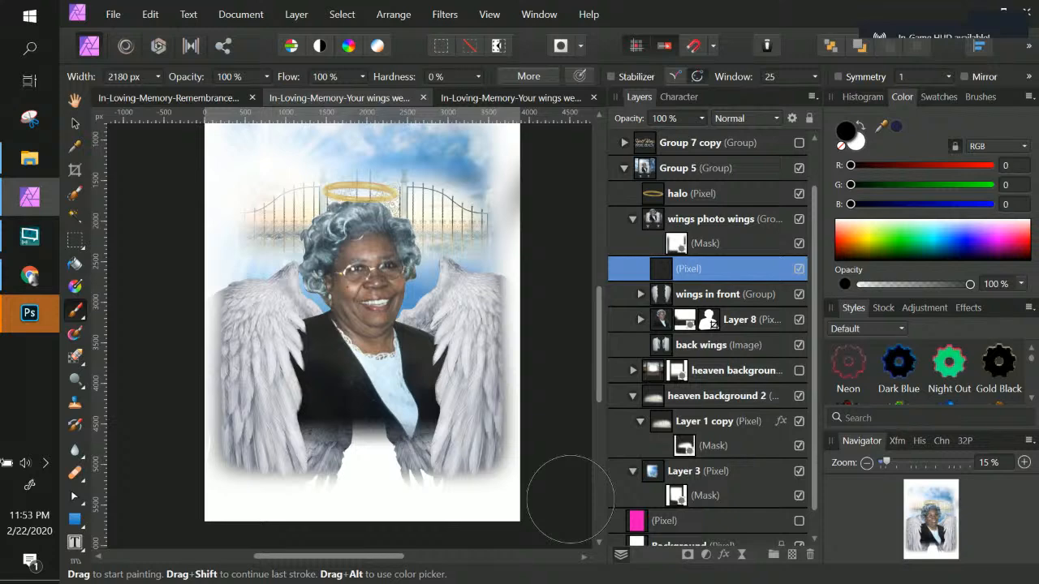
{"action": "left_click", "coordinate": [569, 496]}
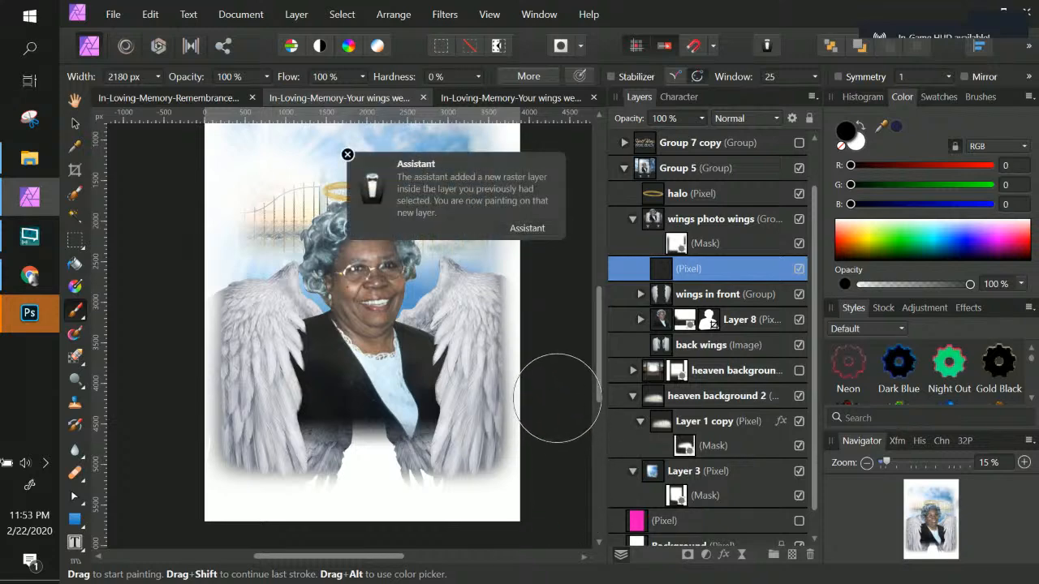
{"action": "key", "text": "ctrl+z"}
{"action": "key", "text": "ctrl+z"}
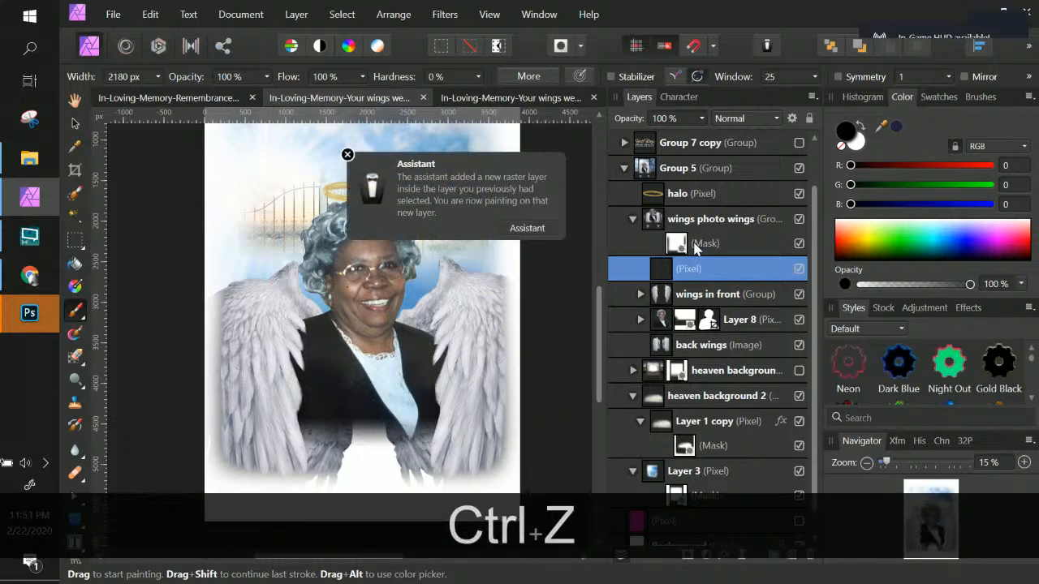
Step: Collapse the wings photo wings group and toggle its visibility to compare the composition
{"action": "left_click", "coordinate": [673, 244]}
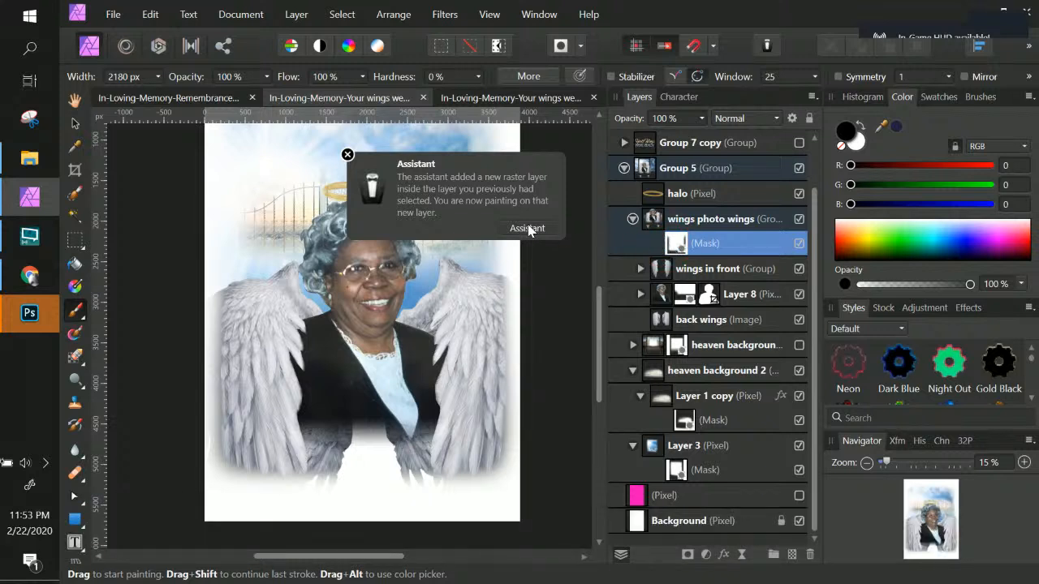
{"action": "left_click", "coordinate": [673, 245]}
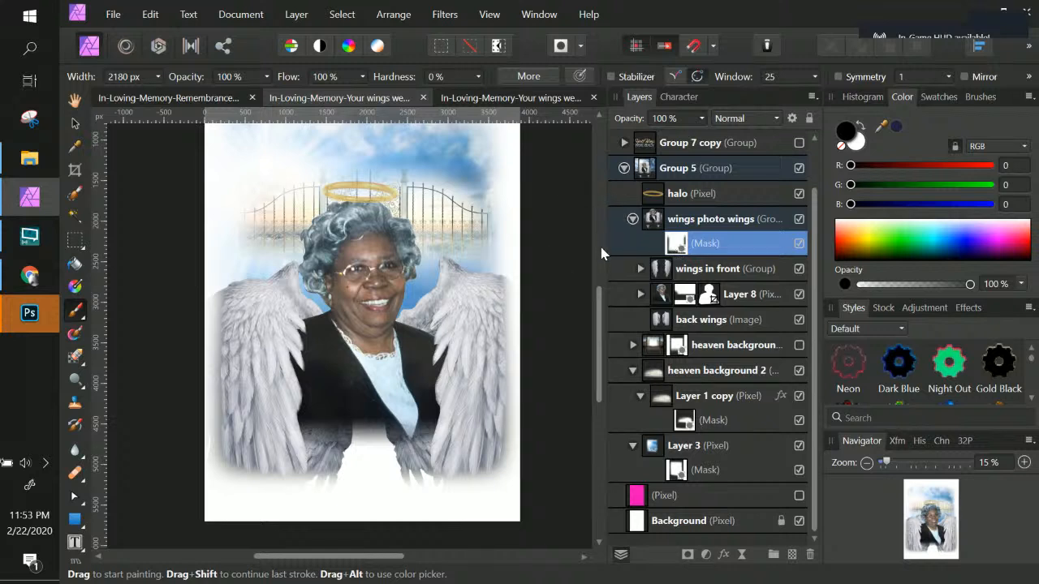
{"action": "left_click", "coordinate": [632, 220]}
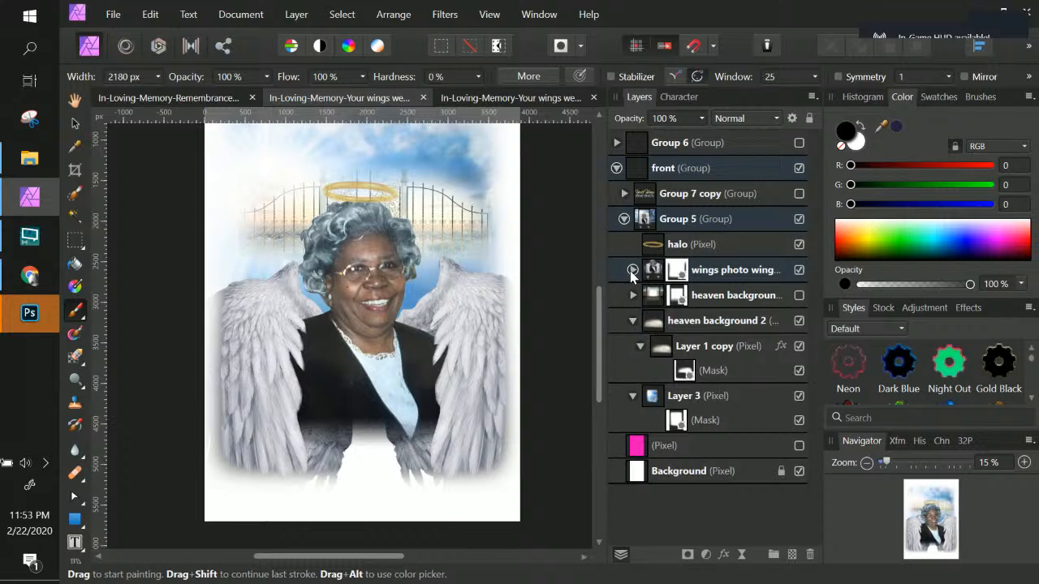
{"action": "left_click", "coordinate": [800, 270]}
{"action": "left_click", "coordinate": [799, 269]}
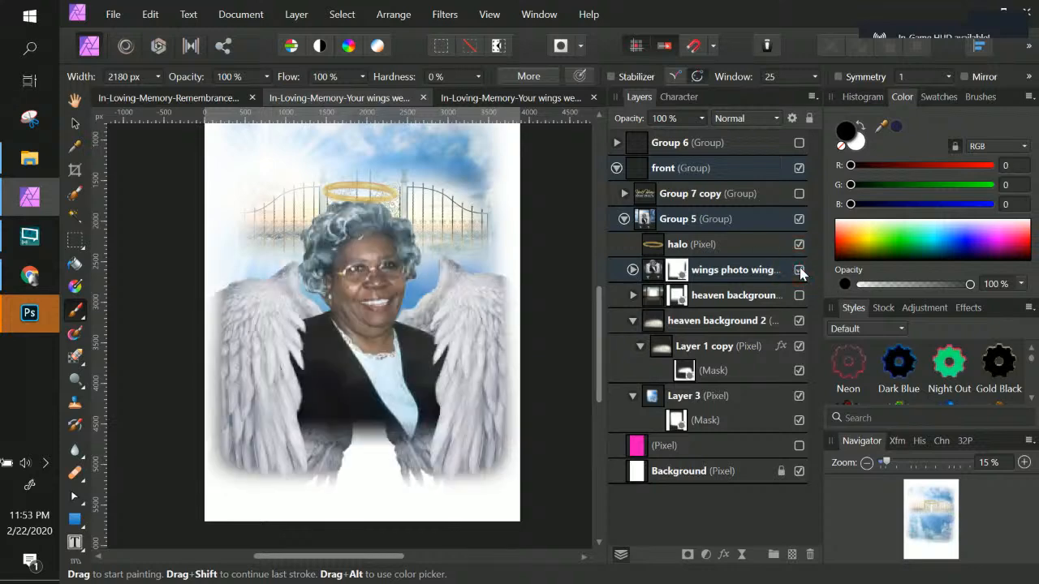
{"action": "left_click", "coordinate": [800, 269]}
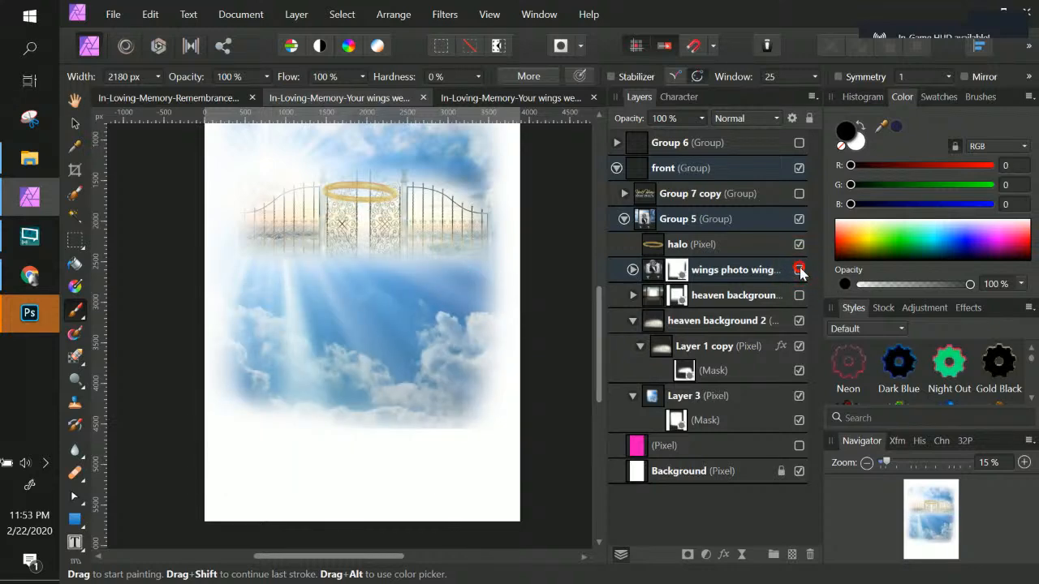
{"action": "left_click", "coordinate": [800, 270]}
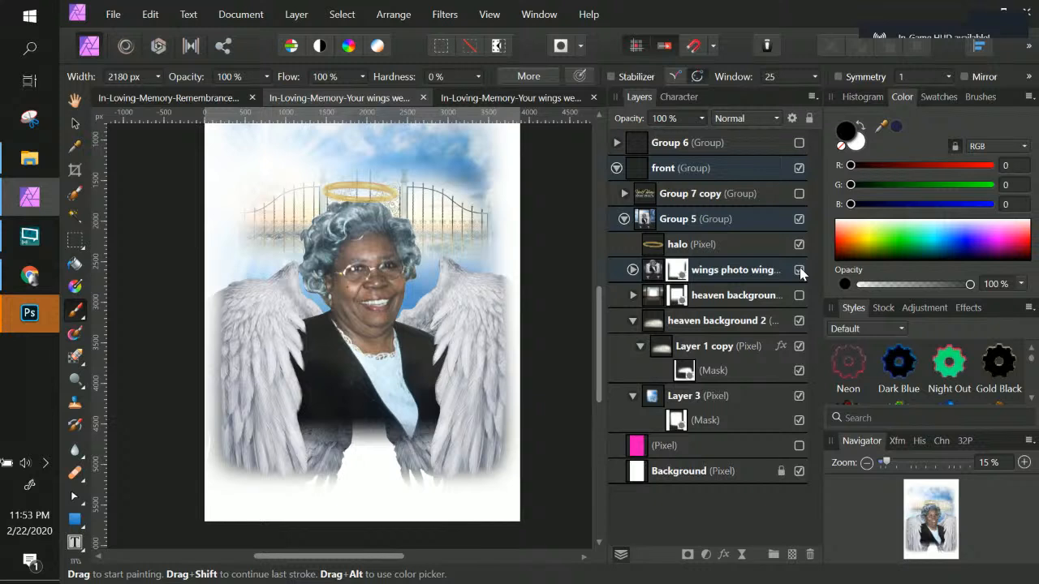
Step: Select the wings photo wings mask and brush along its right and lower edges
{"action": "left_click", "coordinate": [684, 268]}
{"action": "left_click", "coordinate": [632, 270]}
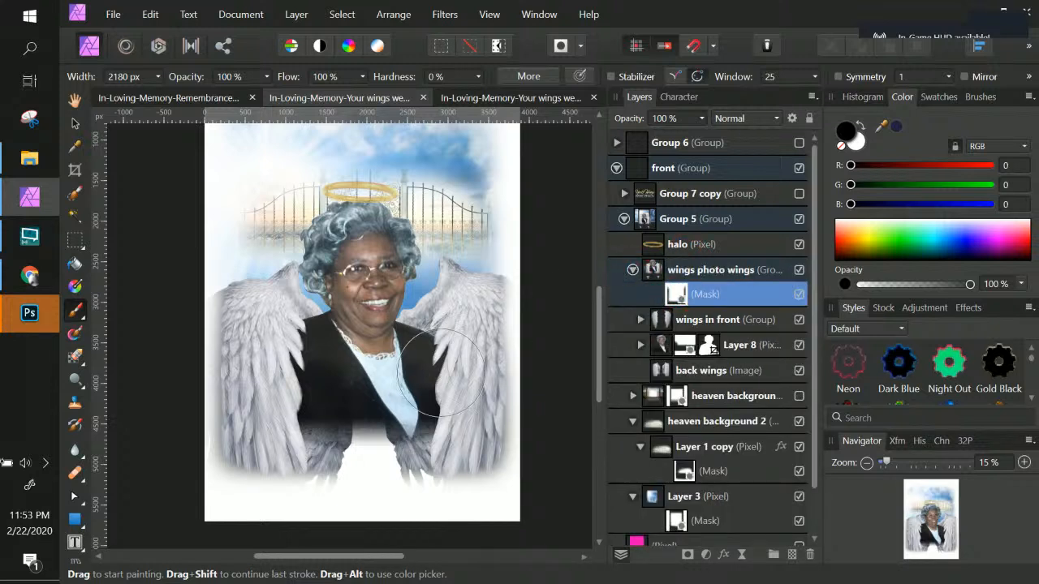
{"action": "mouse_move", "coordinate": [528, 250]}
{"action": "left_mouse_down"}
{"action": "mouse_move", "coordinate": [487, 315]}
{"action": "mouse_move", "coordinate": [492, 390]}
{"action": "mouse_move", "coordinate": [475, 341]}
{"action": "mouse_move", "coordinate": [484, 272]}
{"action": "mouse_move", "coordinate": [536, 263]}
{"action": "left_mouse_up"}
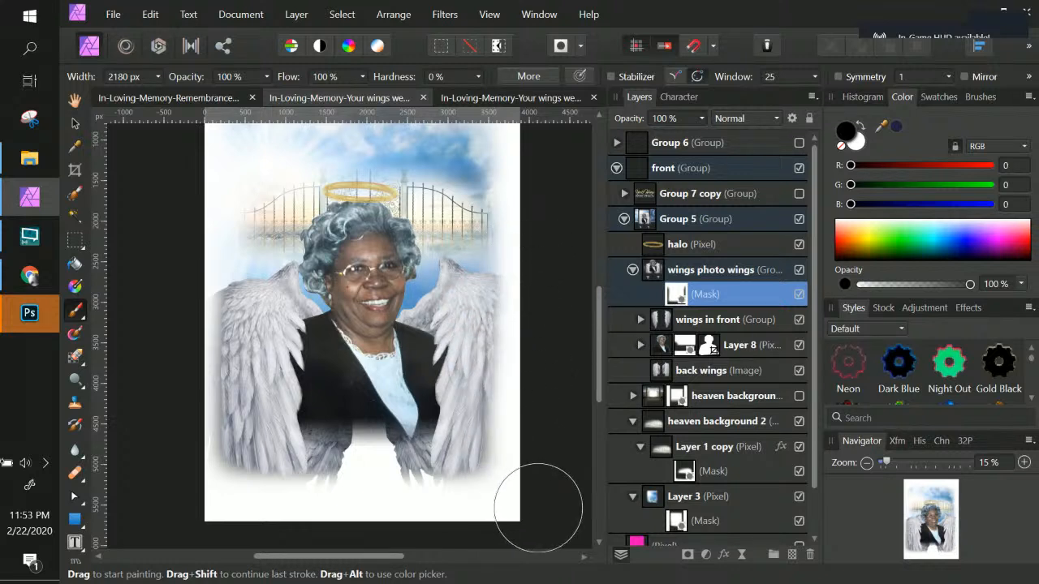
{"action": "key", "text": "ctrl+z"}
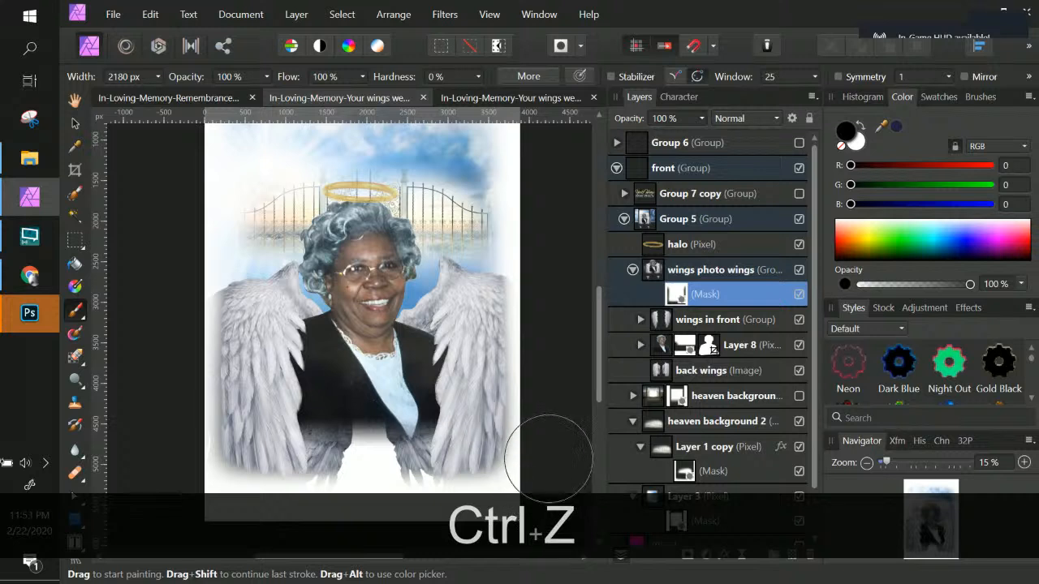
{"action": "left_click_drag", "start_coordinate": [547, 219], "coordinate": [546, 241]}
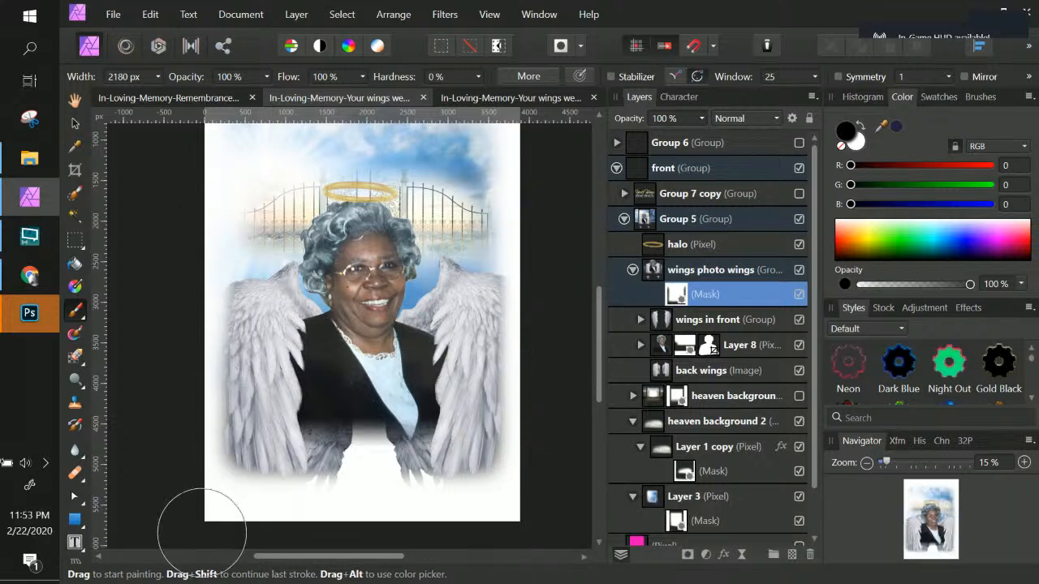
{"action": "left_click_drag", "start_coordinate": [552, 540], "coordinate": [568, 534]}
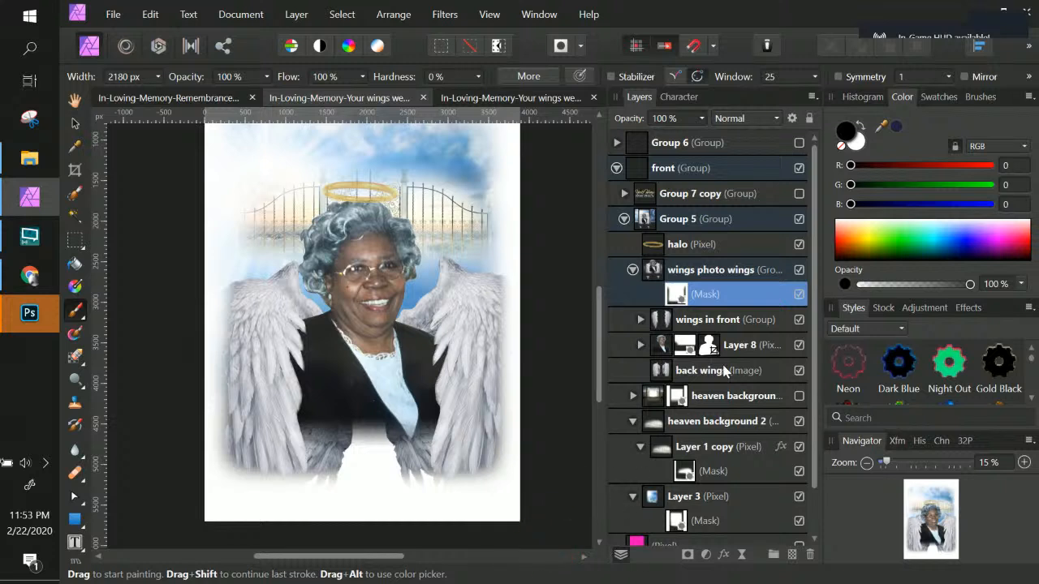
Step: Toggle the wings in front group's visibility to compare the wings
{"action": "left_click", "coordinate": [722, 272]}
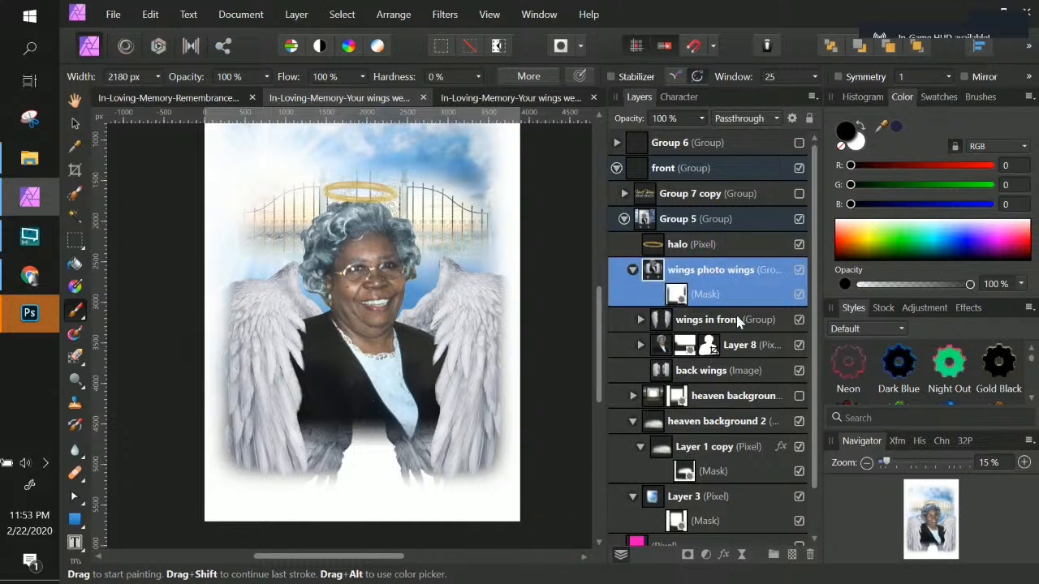
{"action": "left_click", "coordinate": [735, 319]}
{"action": "left_click", "coordinate": [798, 320]}
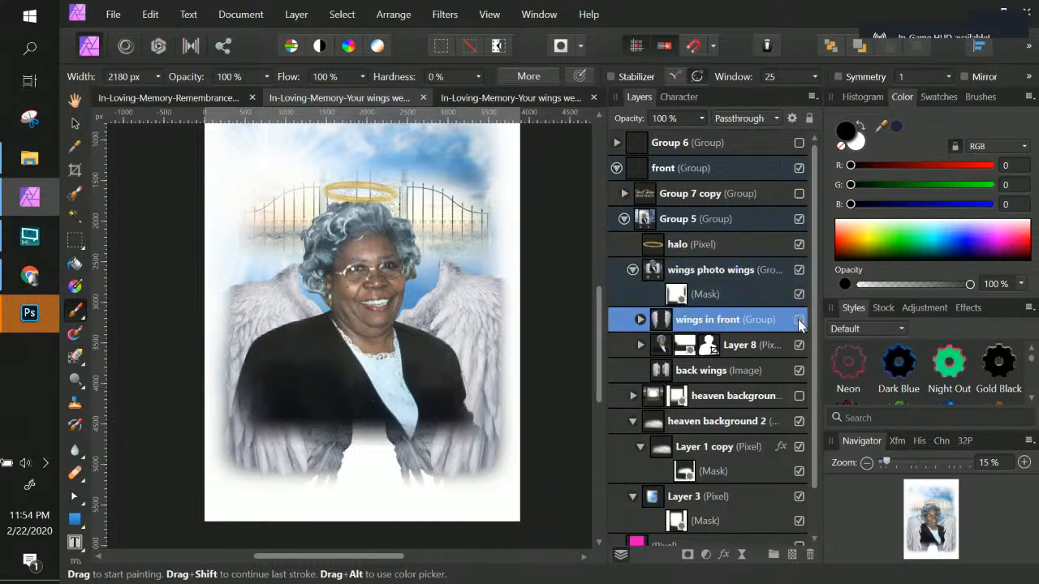
{"action": "left_click", "coordinate": [799, 322]}
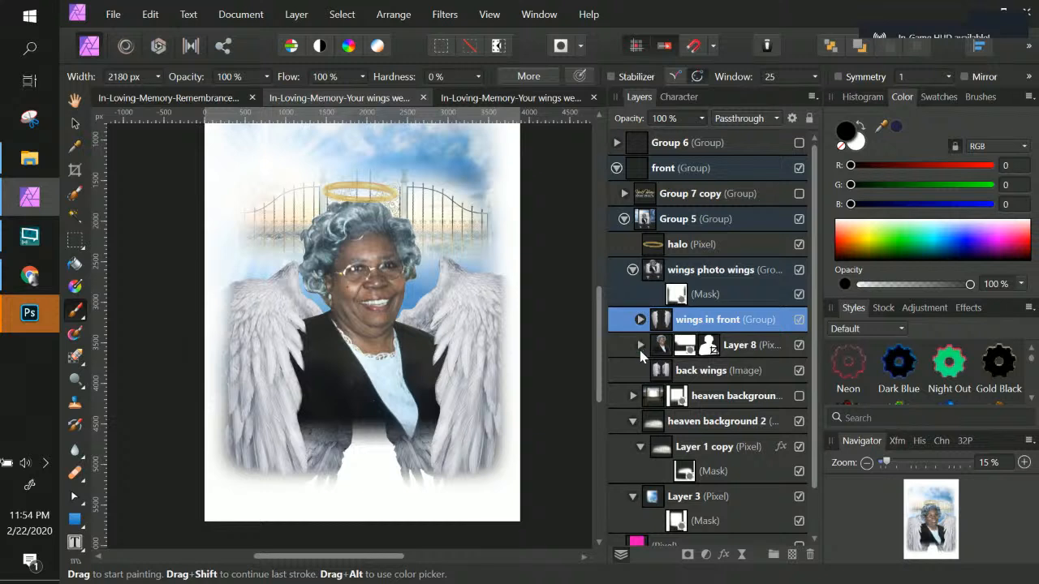
Step: Add a mask to the back wings layer and paint out the lower parts of both wings
{"action": "left_click", "coordinate": [698, 372]}
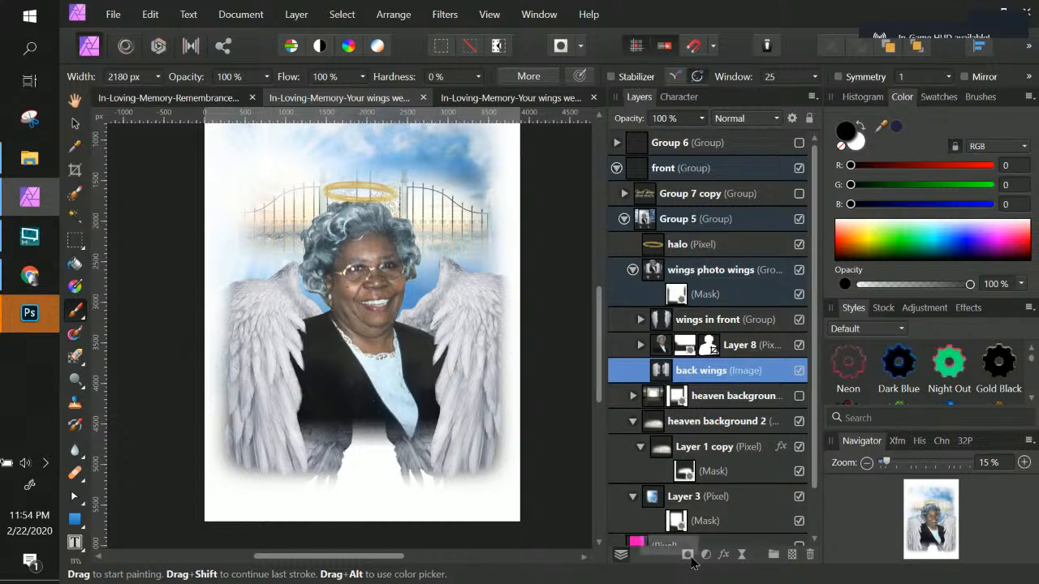
{"action": "left_click", "coordinate": [688, 556]}
{"action": "mouse_move", "coordinate": [325, 497]}
{"action": "left_mouse_down"}
{"action": "mouse_move", "coordinate": [346, 483]}
{"action": "mouse_move", "coordinate": [428, 483]}
{"action": "mouse_move", "coordinate": [344, 444]}
{"action": "mouse_move", "coordinate": [415, 458]}
{"action": "mouse_move", "coordinate": [424, 506]}
{"action": "mouse_move", "coordinate": [399, 405]}
{"action": "mouse_move", "coordinate": [390, 424]}
{"action": "mouse_move", "coordinate": [333, 419]}
{"action": "mouse_move", "coordinate": [308, 384]}
{"action": "left_mouse_up"}
{"action": "left_click_drag", "start_coordinate": [510, 459], "coordinate": [499, 359]}
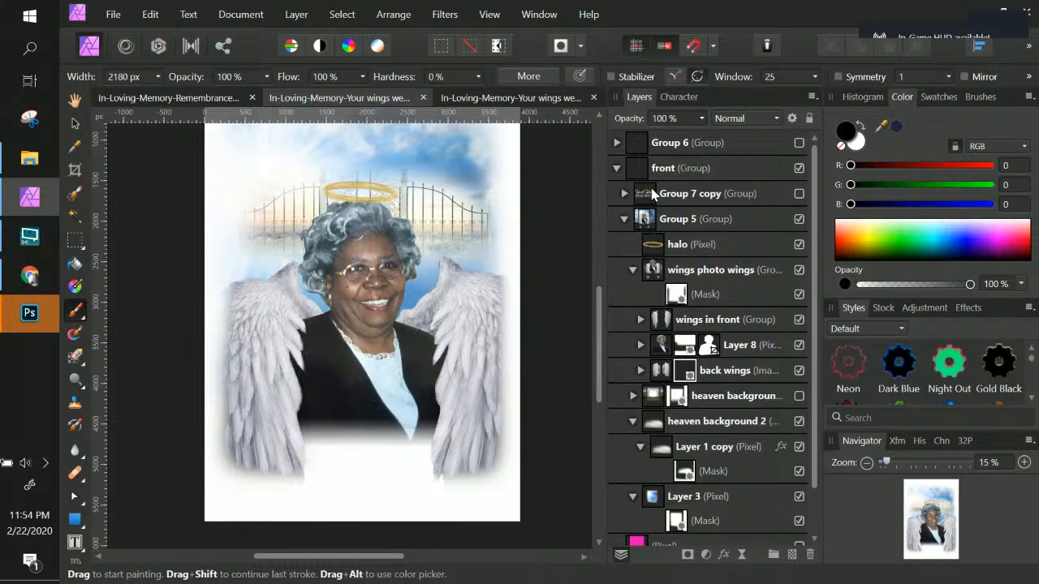
Step: Show Group 6 and Group 7 copy to bring the flyer's title text back into view
{"action": "left_click", "coordinate": [799, 143]}
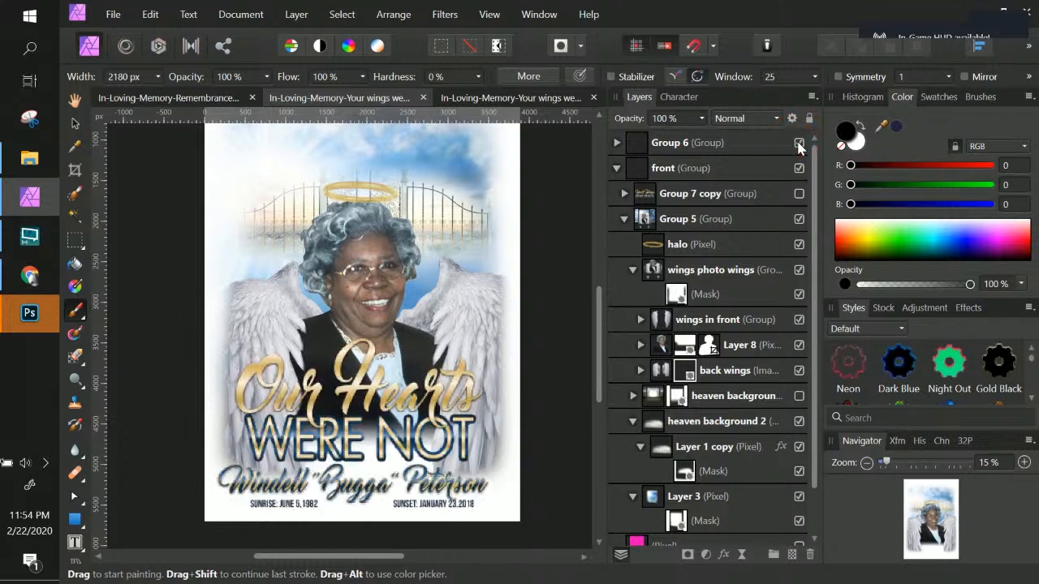
{"action": "left_click", "coordinate": [799, 195]}
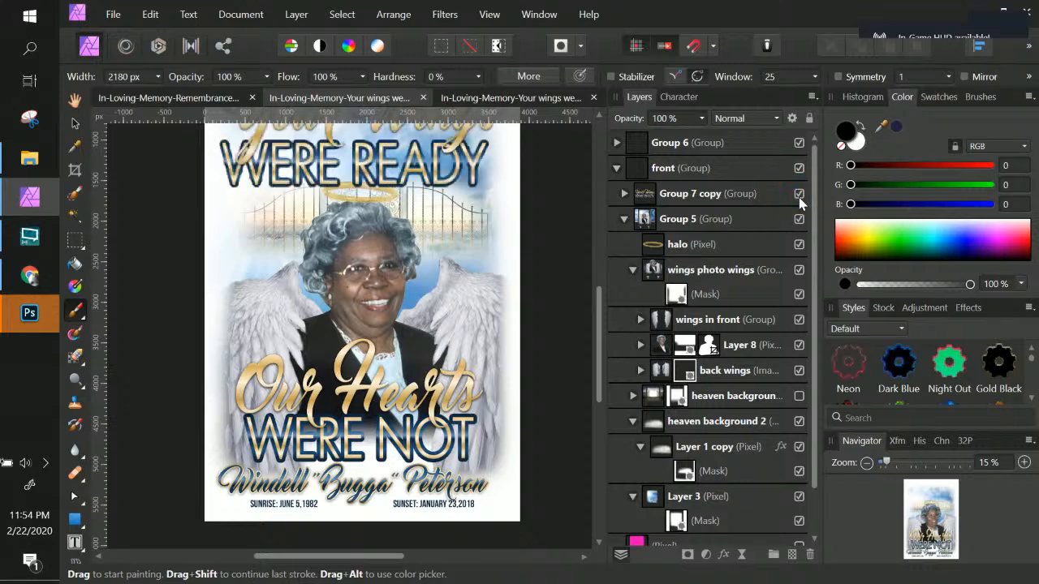
{"action": "scroll", "coordinate": [433, 311], "scroll_direction": "up", "scroll_amount": 3}
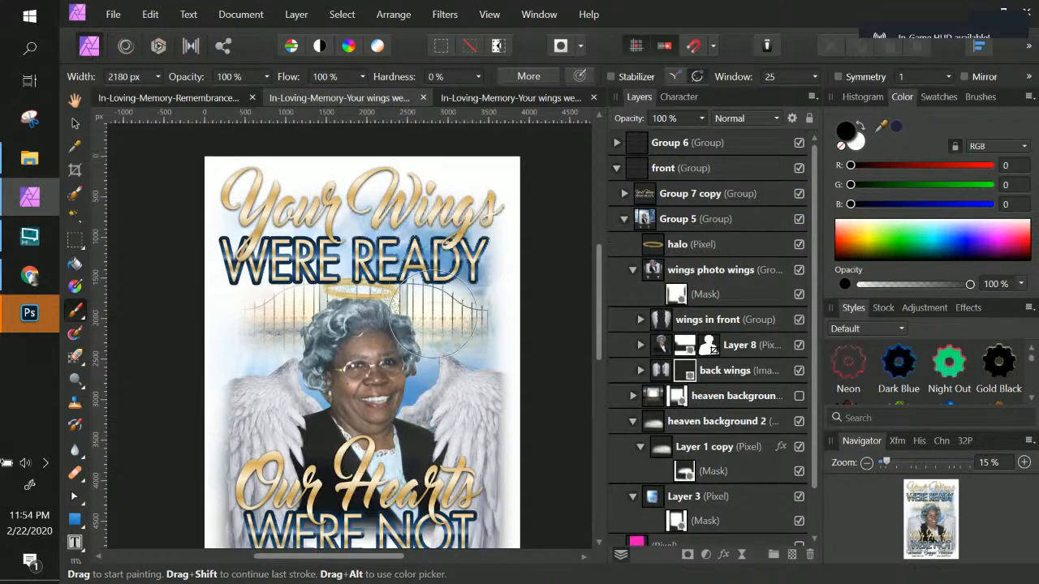
{"action": "left_click", "coordinate": [24, 322]}
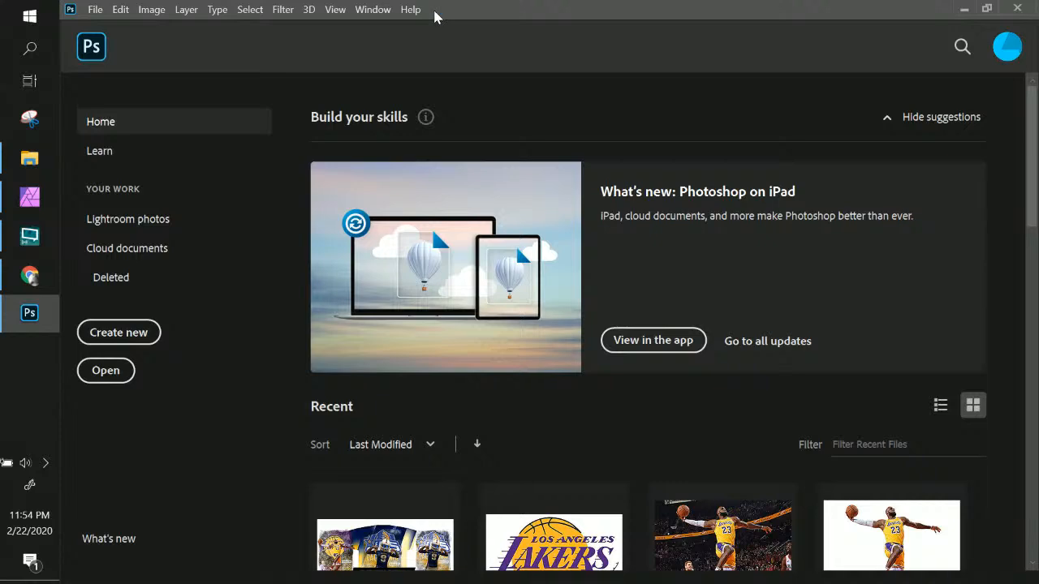
{"action": "left_click", "coordinate": [964, 9]}
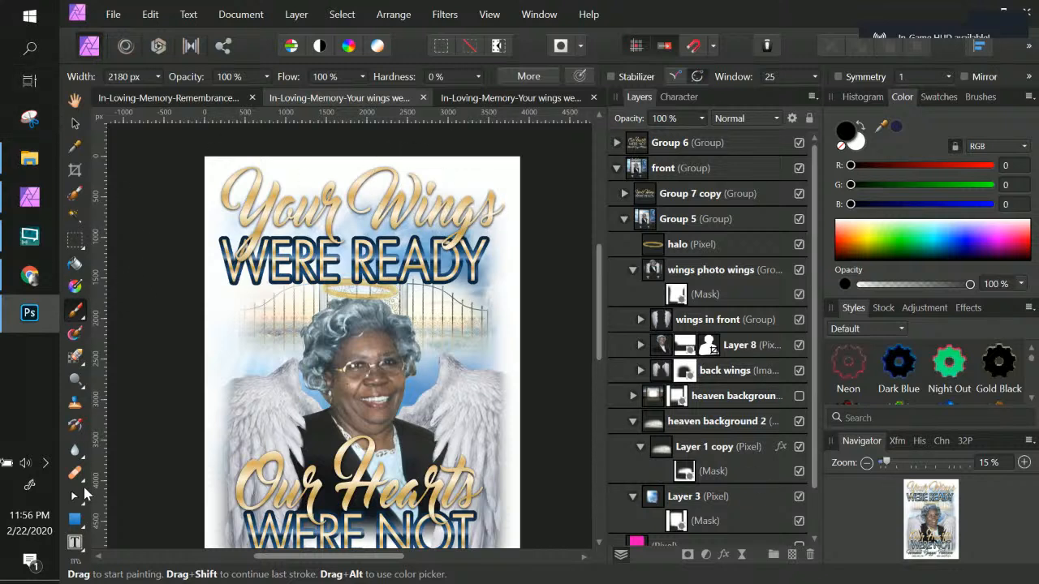
Step: Choose the Artistic Text Tool and set its font to Master Of Break
{"action": "left_click", "coordinate": [80, 546]}
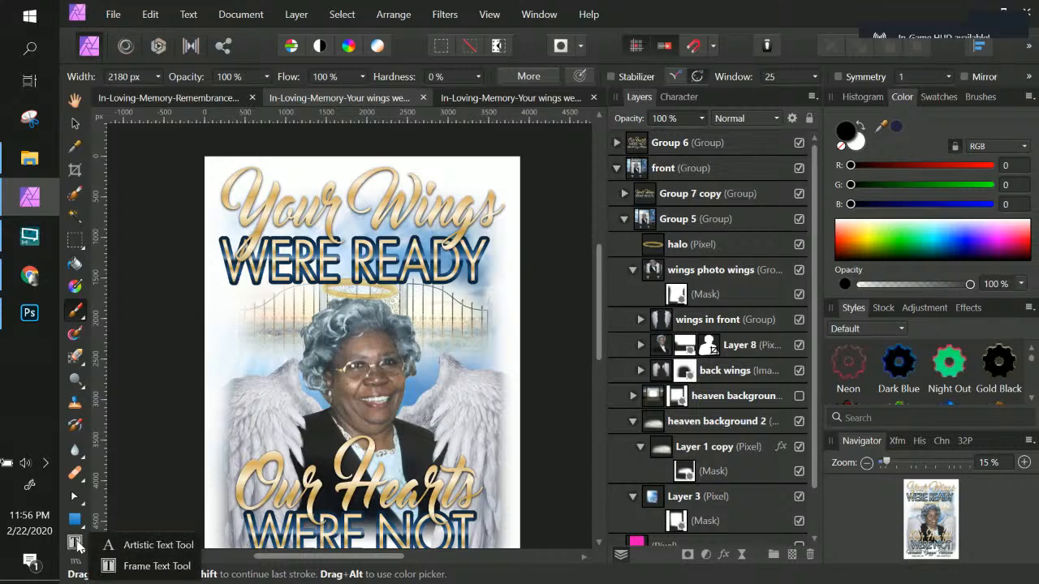
{"action": "left_click", "coordinate": [128, 547]}
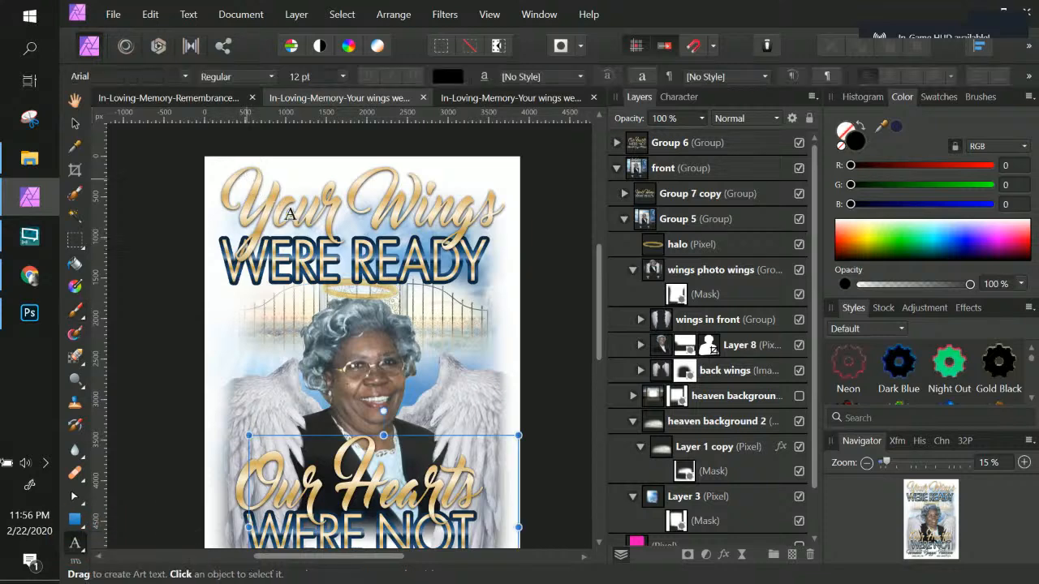
{"action": "left_click_drag", "start_coordinate": [245, 185], "coordinate": [302, 195]}
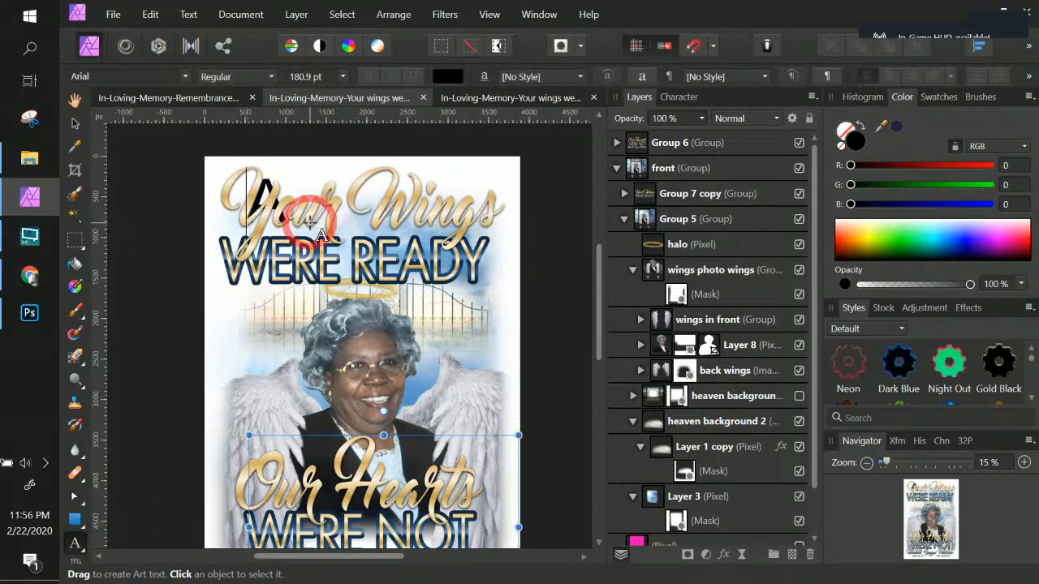
{"action": "key", "text": "ctrl+z"}
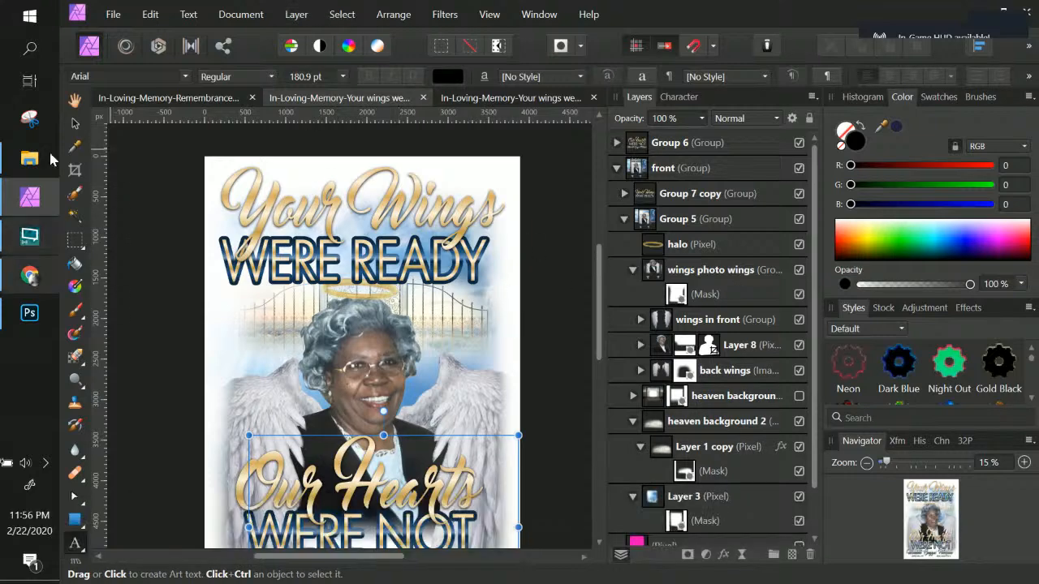
{"action": "left_click", "coordinate": [121, 76]}
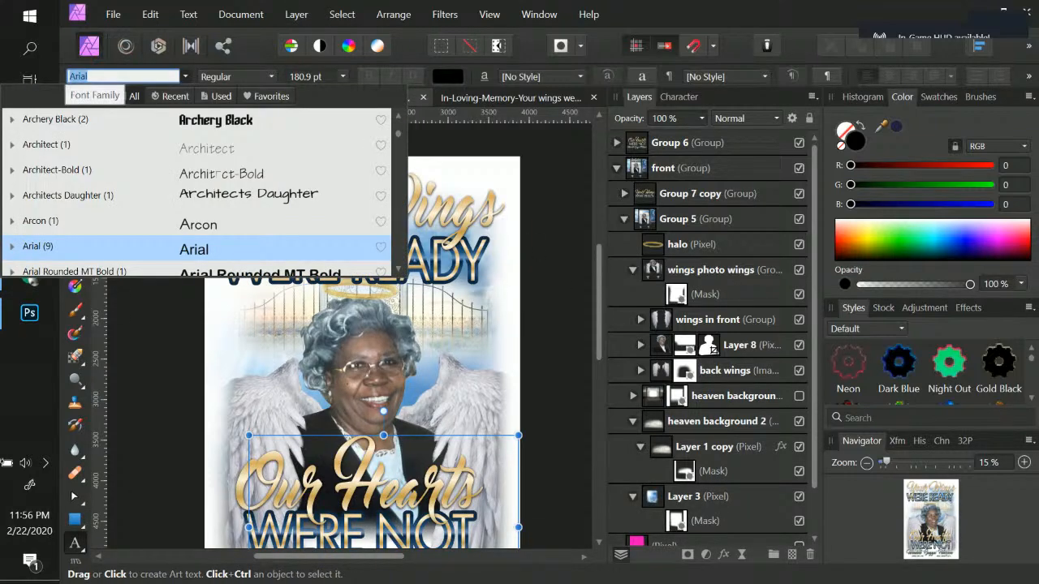
{"action": "type", "text": "master"}
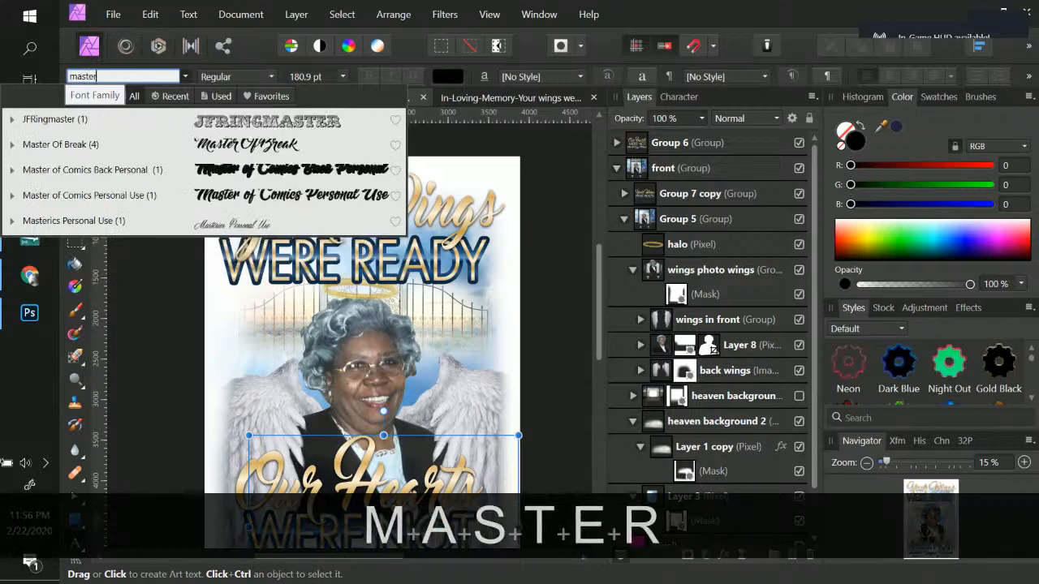
{"action": "left_click", "coordinate": [56, 146]}
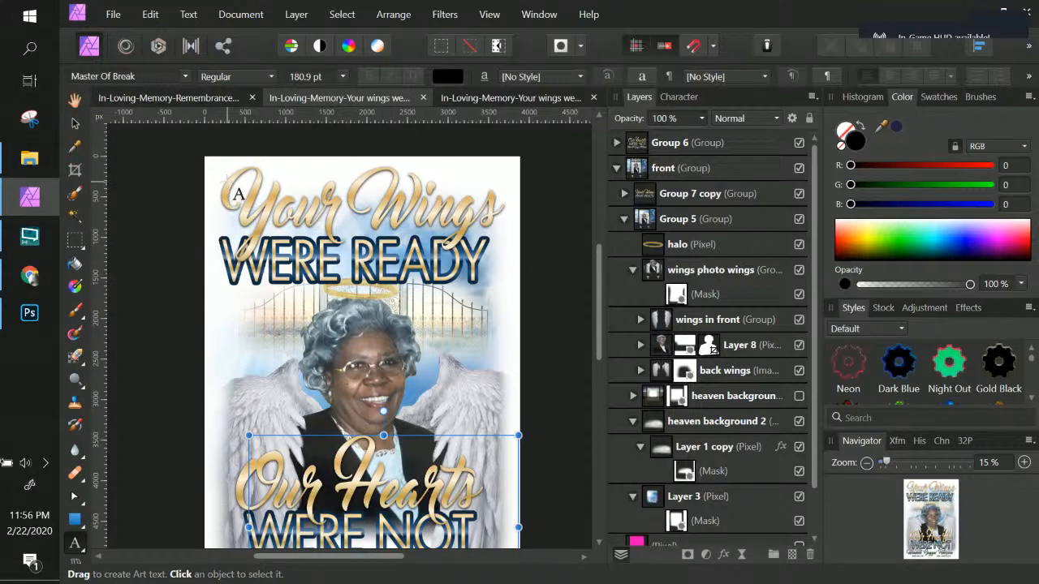
Step: Create art text reading "Your Wings" near the top of the flyer
{"action": "left_click_drag", "start_coordinate": [230, 200], "coordinate": [276, 264]}
{"action": "type", "text": "Y"}
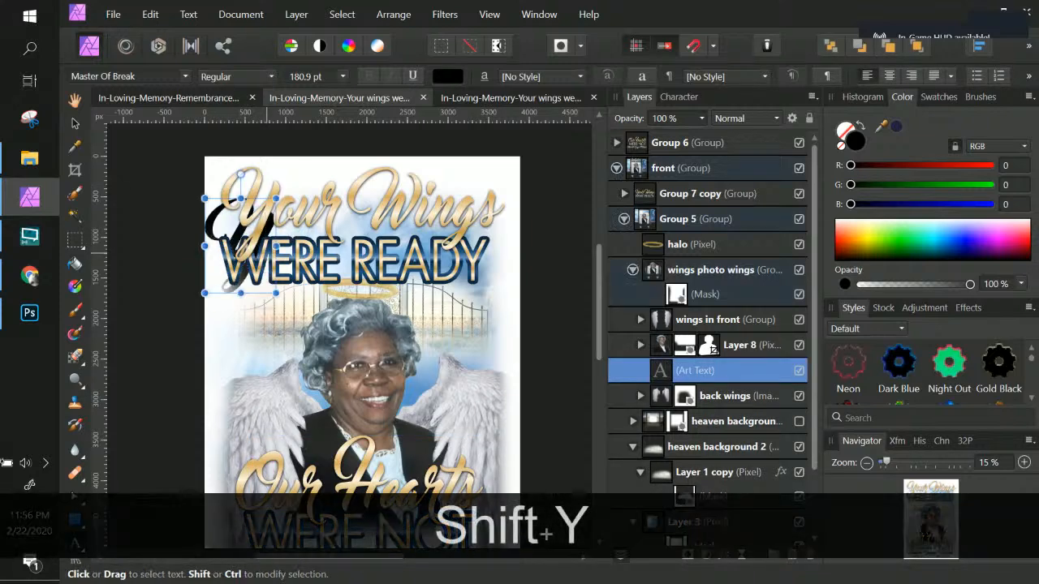
{"action": "type", "text": "our Wings"}
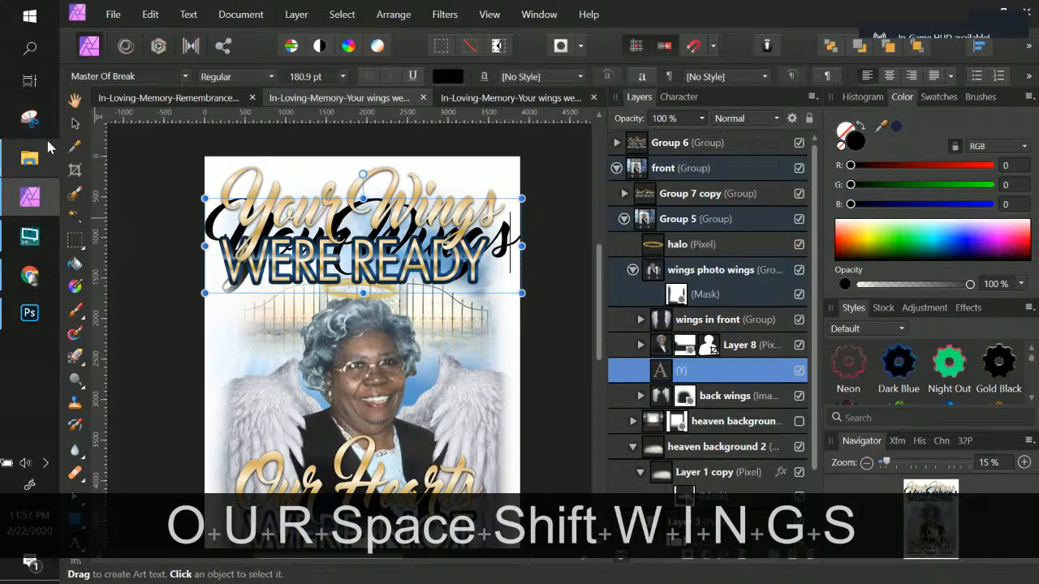
Step: Move and scale the Your Wings text to overlap the existing Your Wings title
{"action": "left_click", "coordinate": [74, 123]}
{"action": "left_click_drag", "start_coordinate": [385, 290], "coordinate": [395, 234]}
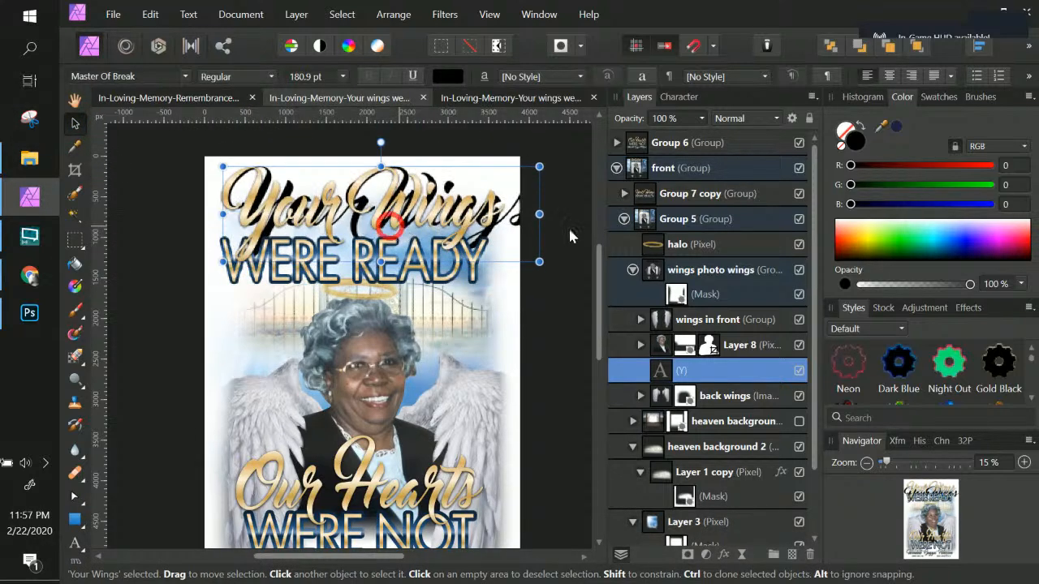
{"action": "left_click_drag", "start_coordinate": [539, 260], "coordinate": [506, 253]}
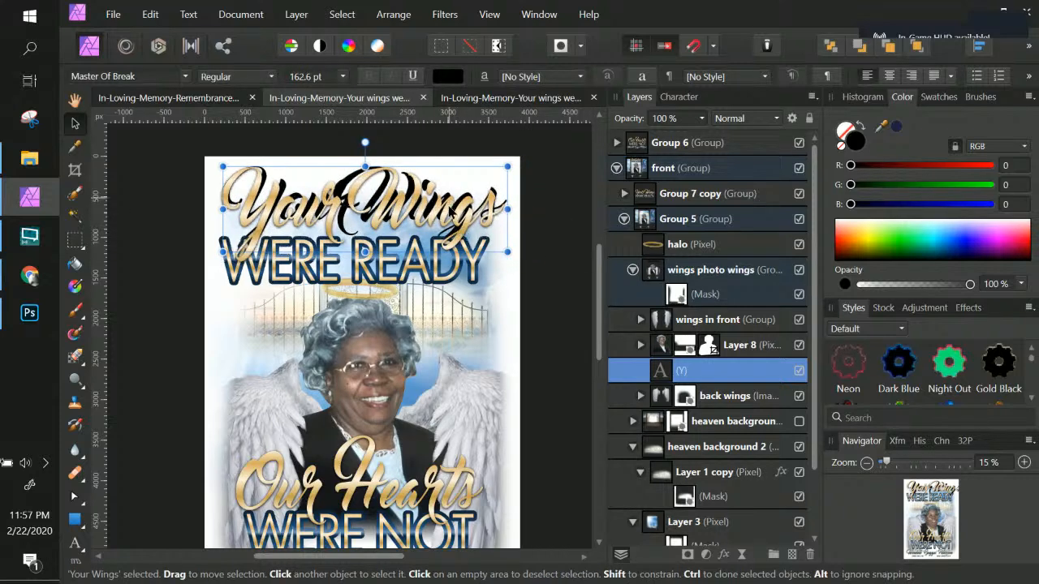
{"action": "left_click_drag", "start_coordinate": [449, 203], "coordinate": [448, 209]}
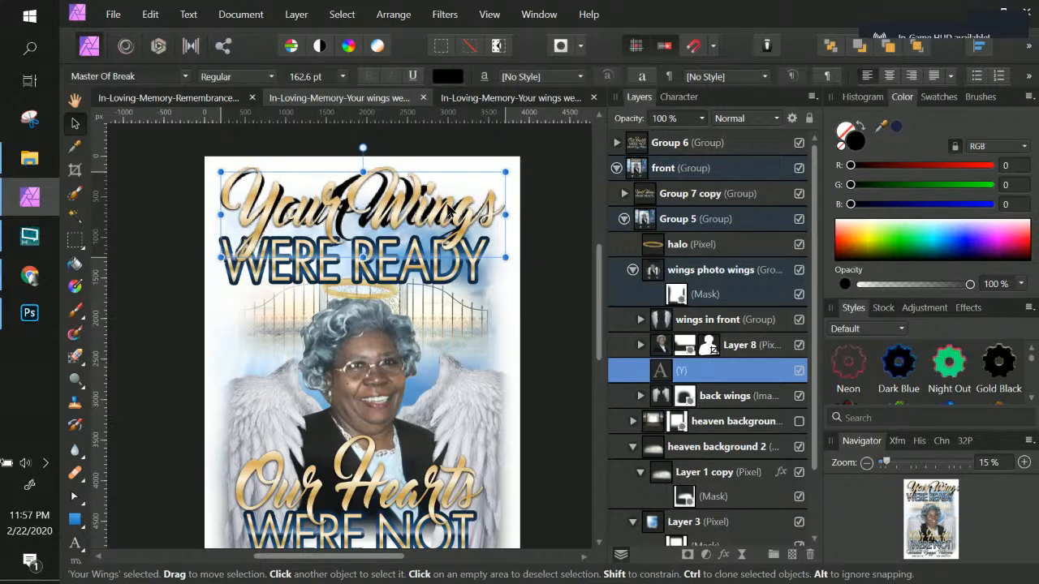
Step: Scale the Your Wings art text down slightly to about 148 pt
{"action": "left_click_drag", "start_coordinate": [506, 254], "coordinate": [480, 241]}
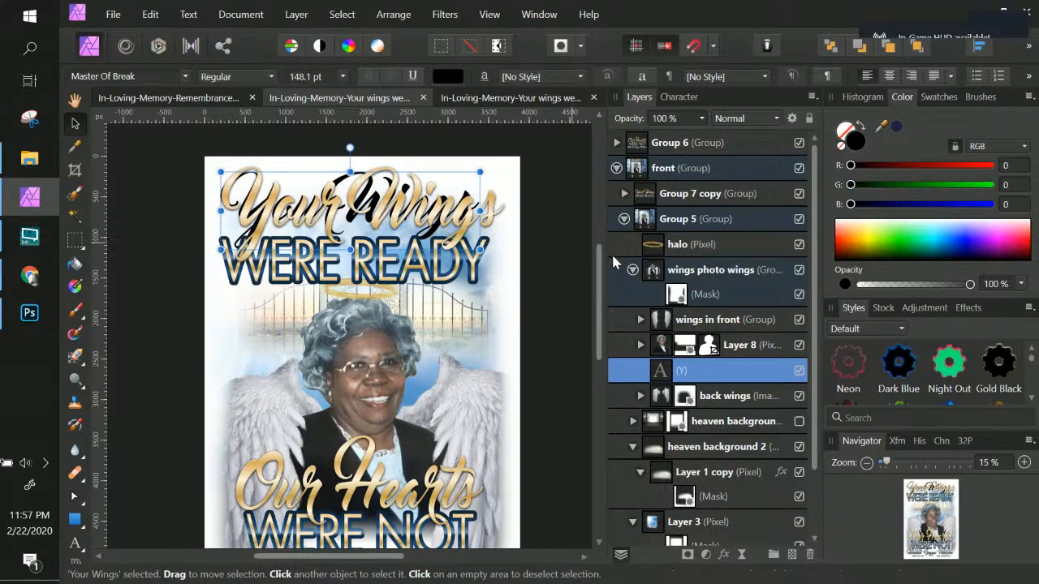
{"action": "left_click", "coordinate": [657, 371]}
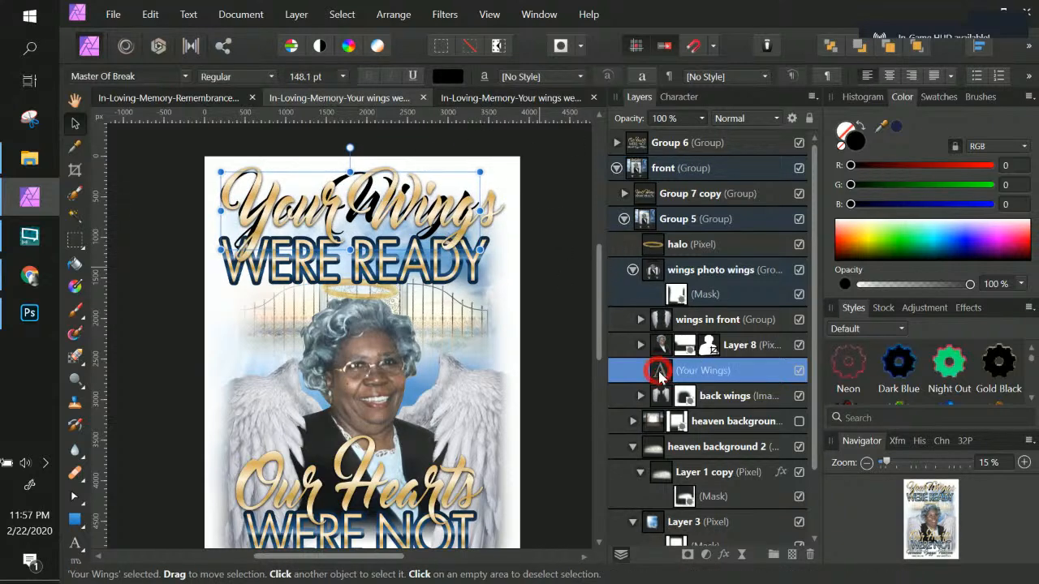
{"action": "double_click", "coordinate": [658, 371]}
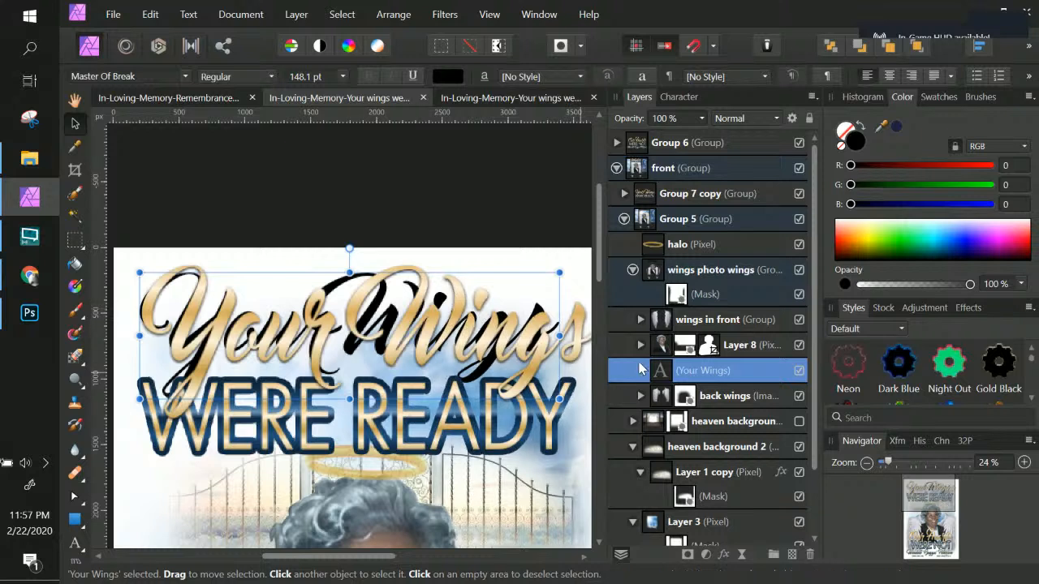
{"action": "left_click", "coordinate": [654, 366]}
Step: Move the Your Wings art text layer into Group 7 copy, just beneath the Your Wings pixel layer
{"action": "left_click", "coordinate": [639, 194]}
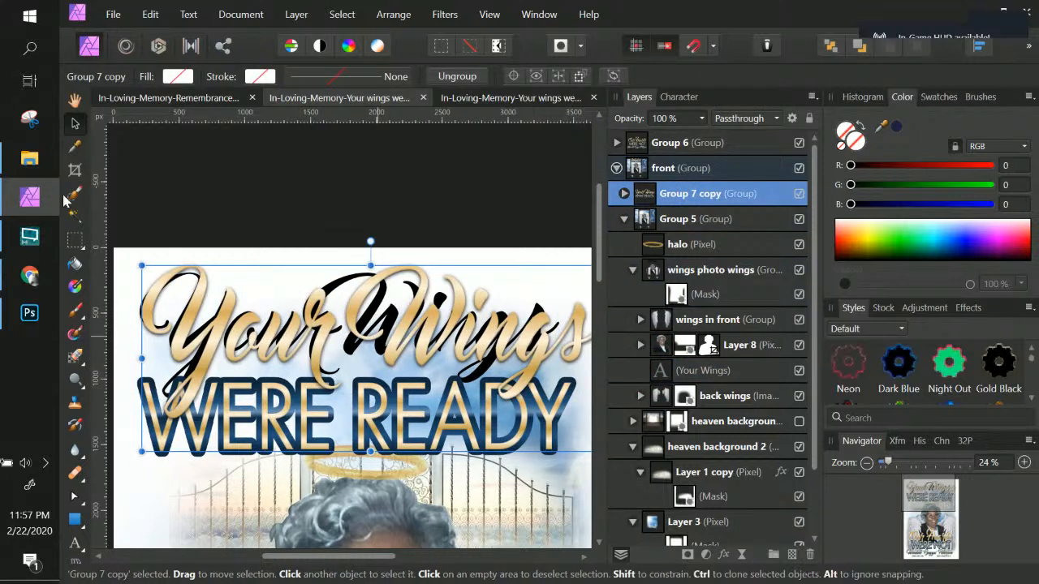
{"action": "scroll", "coordinate": [671, 357], "scroll_direction": "down", "scroll_amount": 2}
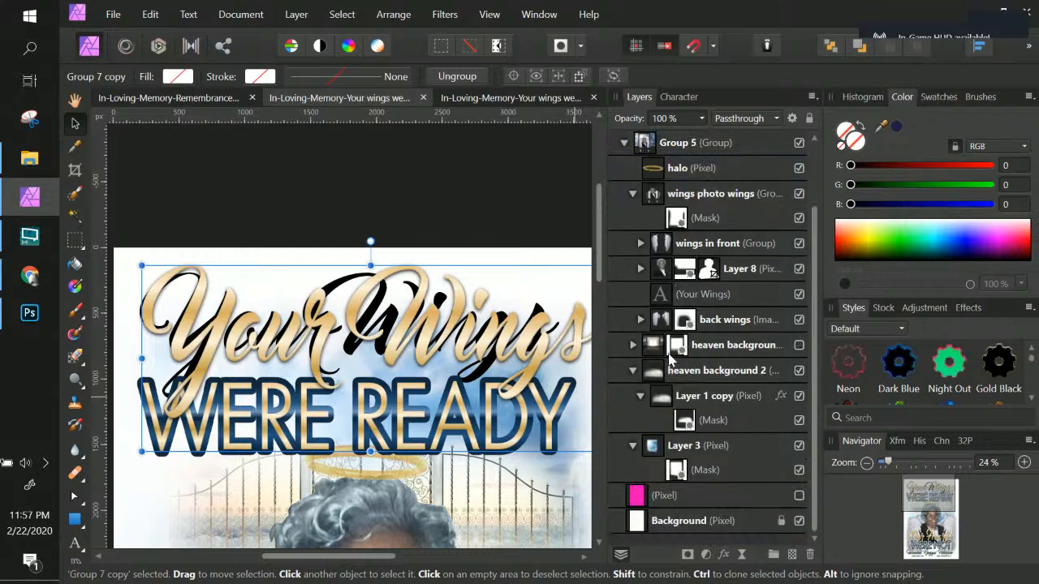
{"action": "scroll", "coordinate": [670, 357], "scroll_direction": "up", "scroll_amount": 2}
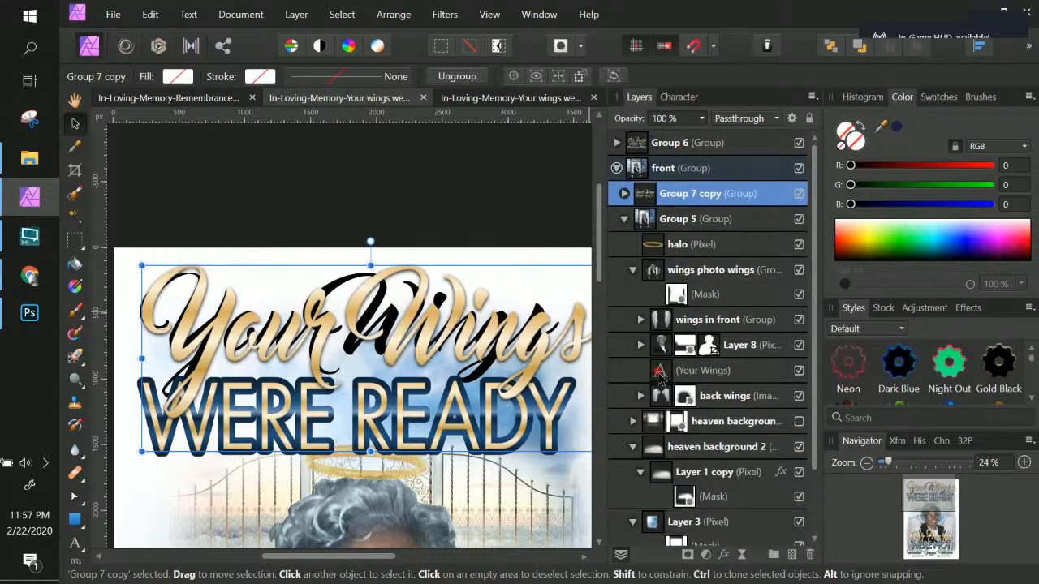
{"action": "left_click", "coordinate": [659, 373]}
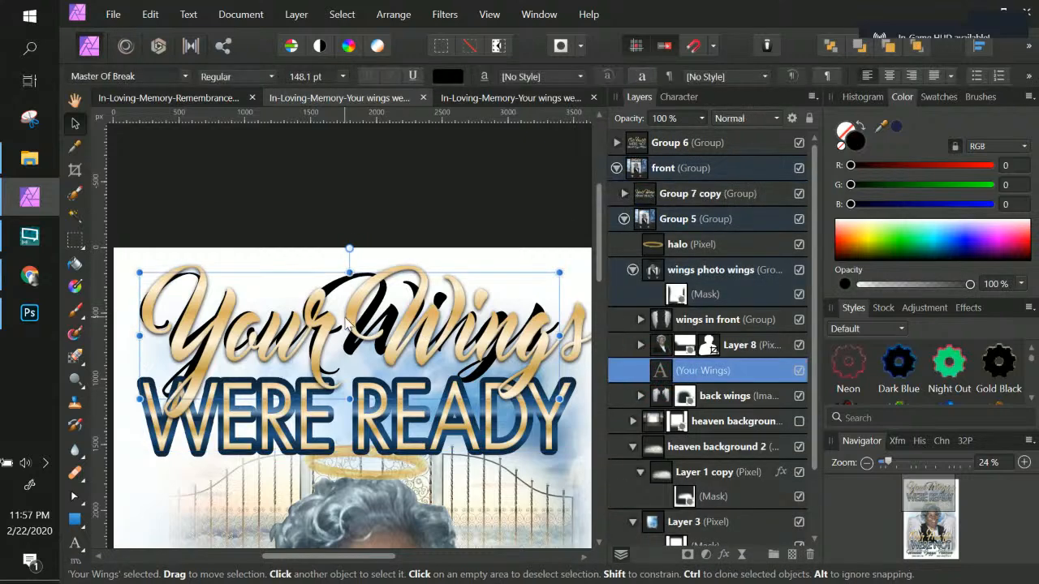
{"action": "left_click", "coordinate": [423, 327]}
{"action": "left_click", "coordinate": [390, 327]}
{"action": "left_click", "coordinate": [369, 311]}
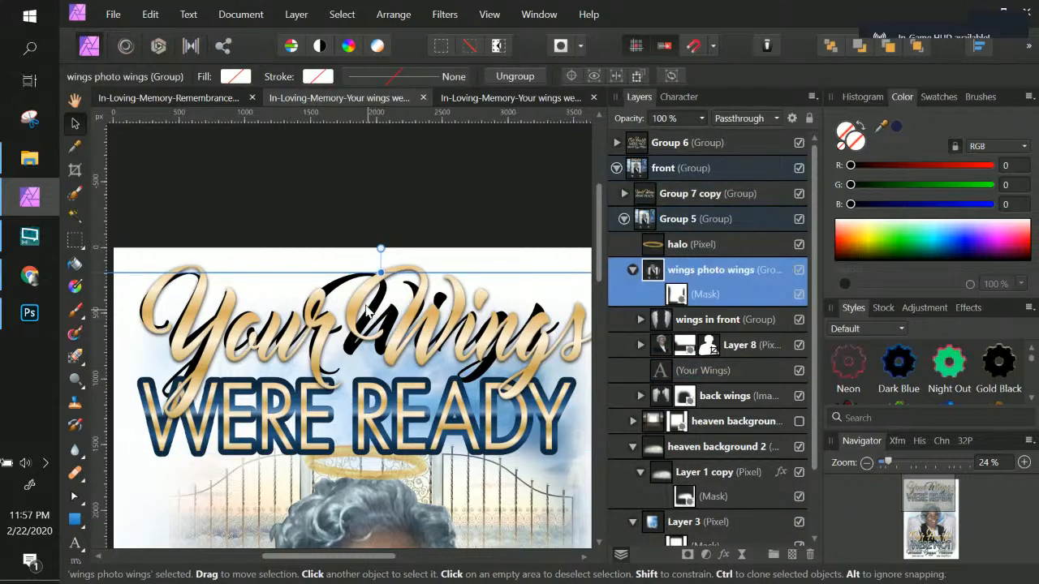
{"action": "left_click", "coordinate": [674, 370]}
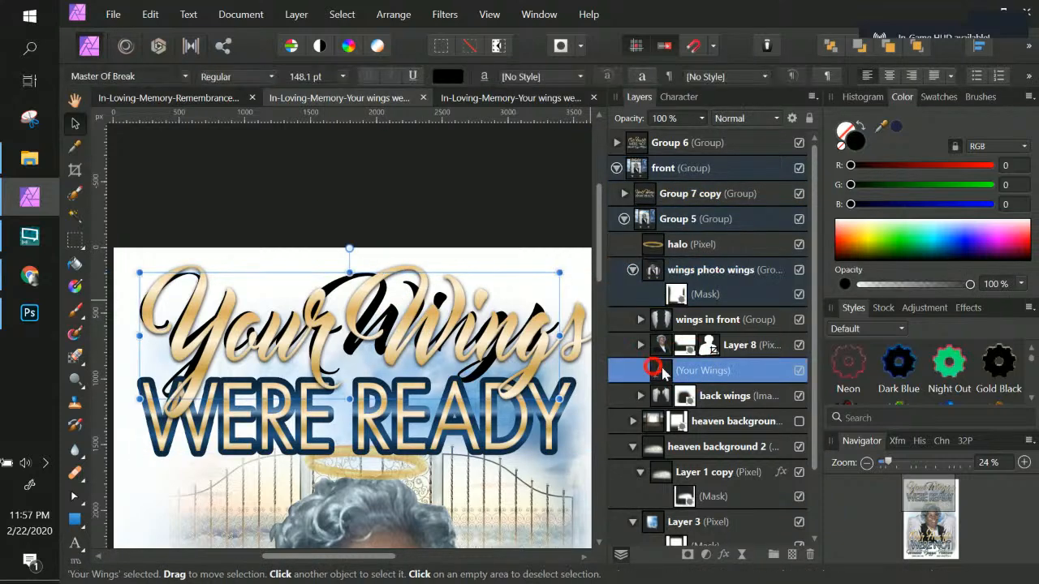
{"action": "left_click_drag", "start_coordinate": [661, 370], "coordinate": [642, 199]}
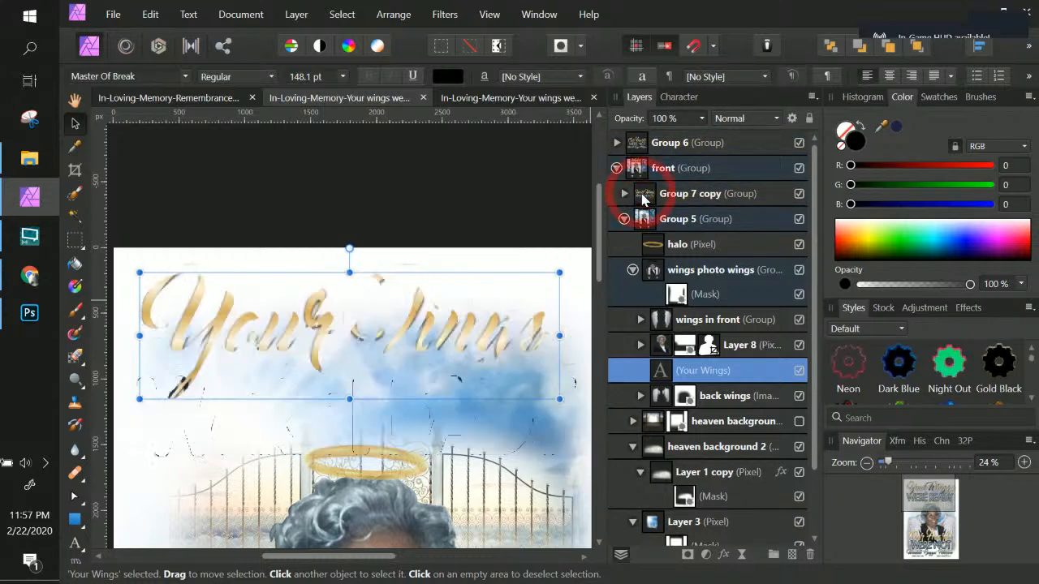
{"action": "left_click", "coordinate": [624, 194]}
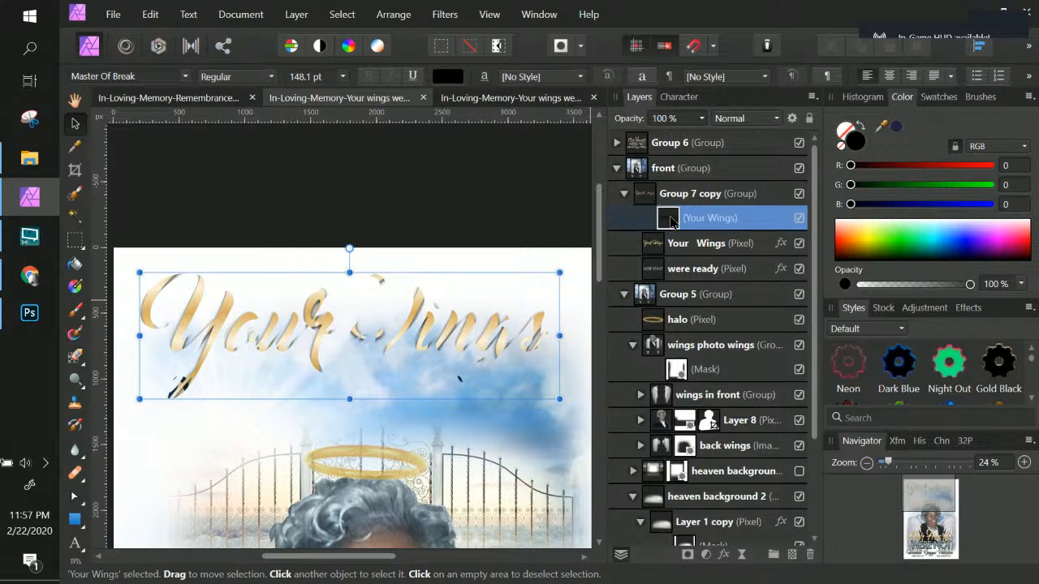
{"action": "left_click_drag", "start_coordinate": [671, 220], "coordinate": [654, 260]}
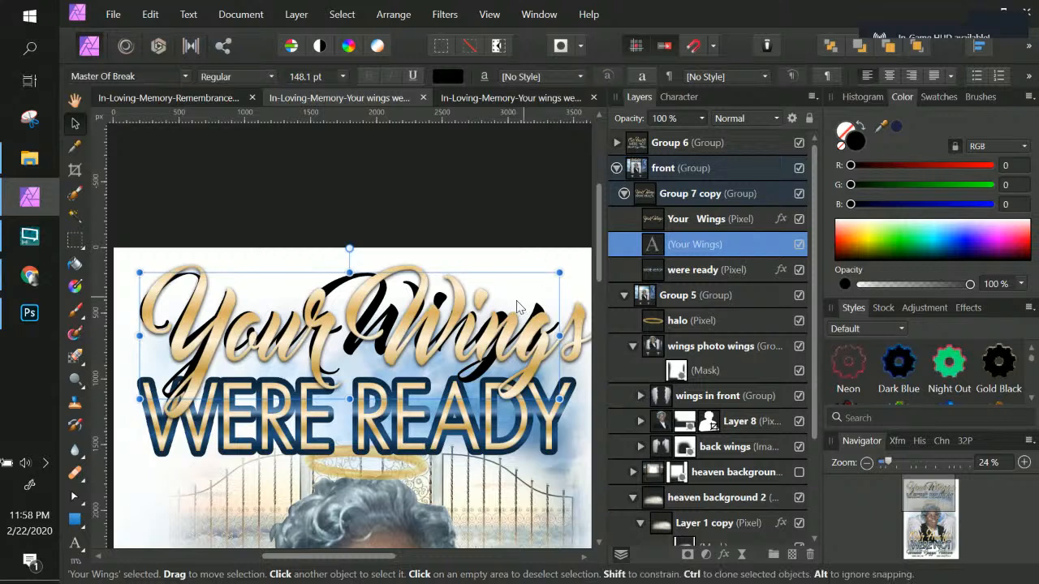
Step: Add a new style from the selected original Your Wings pixel layer
{"action": "left_click", "coordinate": [647, 246]}
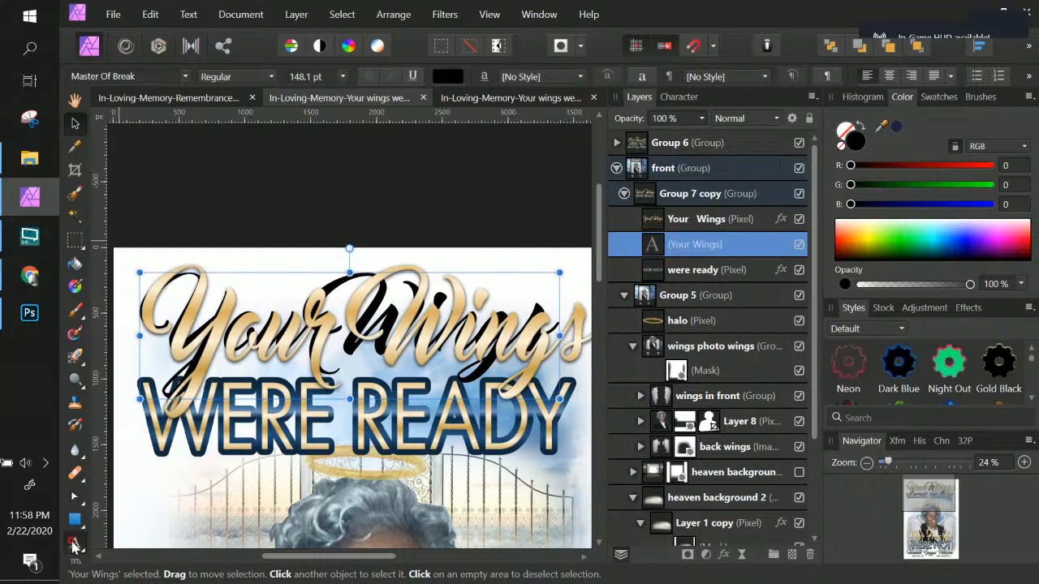
{"action": "left_click", "coordinate": [74, 542]}
{"action": "left_click", "coordinate": [346, 323]}
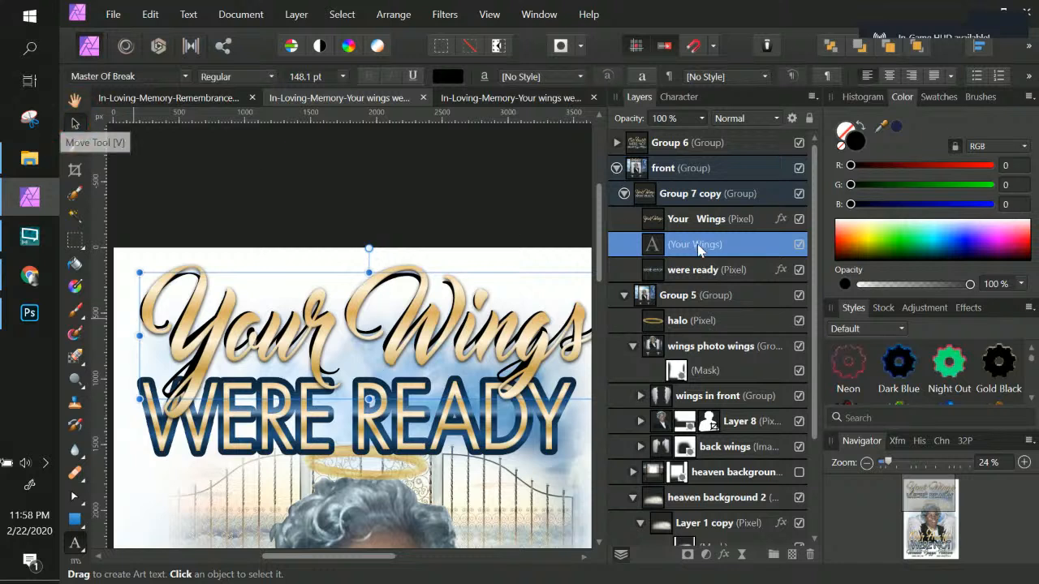
{"action": "key", "text": "Escape"}
{"action": "left_click", "coordinate": [720, 227]}
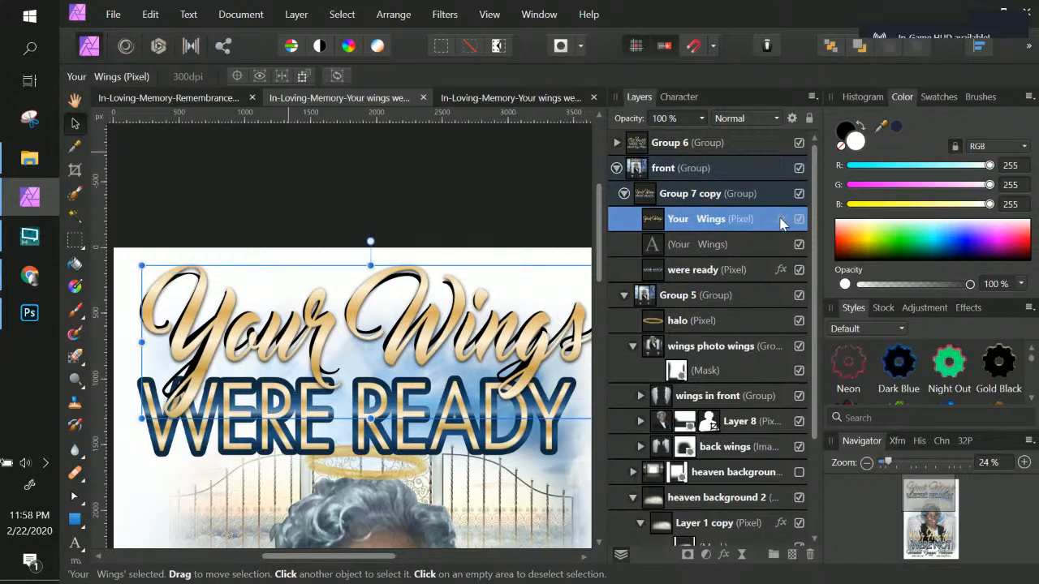
{"action": "left_click", "coordinate": [1028, 309]}
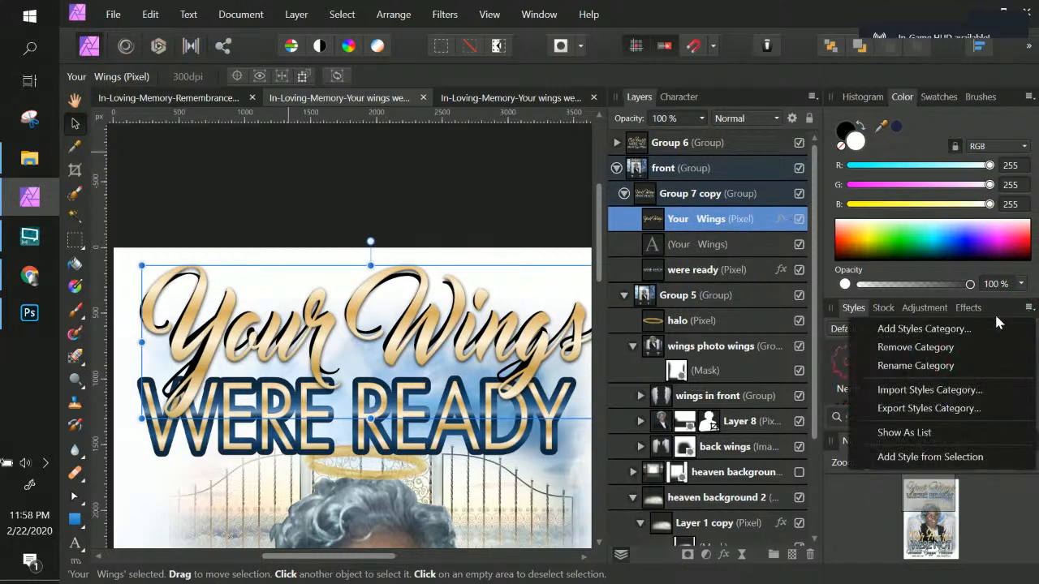
{"action": "left_click", "coordinate": [904, 458]}
Step: Apply the new Style 38 to the Your Wings art text
{"action": "scroll", "coordinate": [1021, 391], "scroll_direction": "down", "scroll_amount": 6}
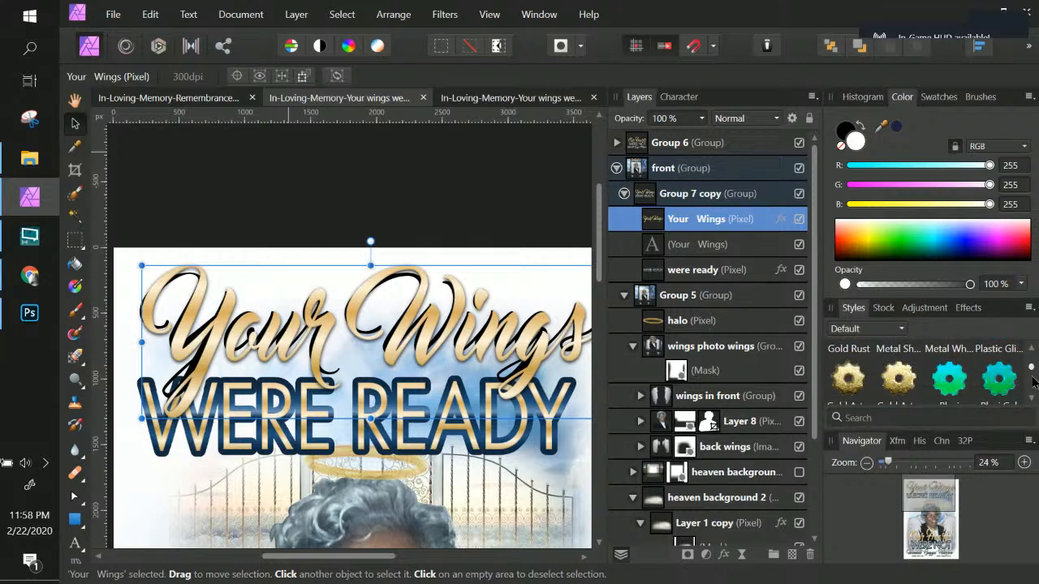
{"action": "scroll", "coordinate": [1034, 378], "scroll_direction": "down", "scroll_amount": 3}
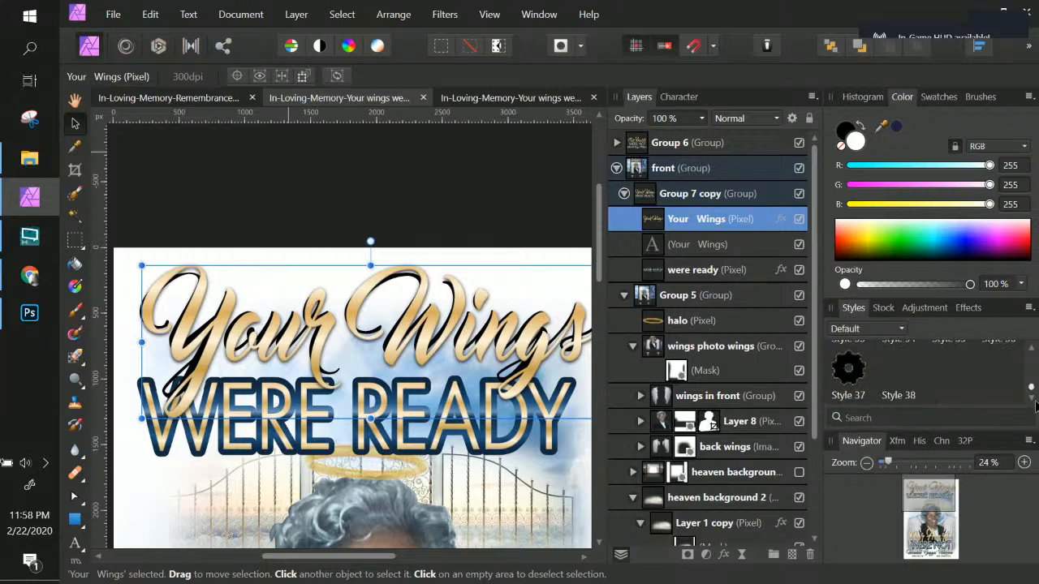
{"action": "left_click", "coordinate": [727, 248]}
{"action": "left_click", "coordinate": [893, 369]}
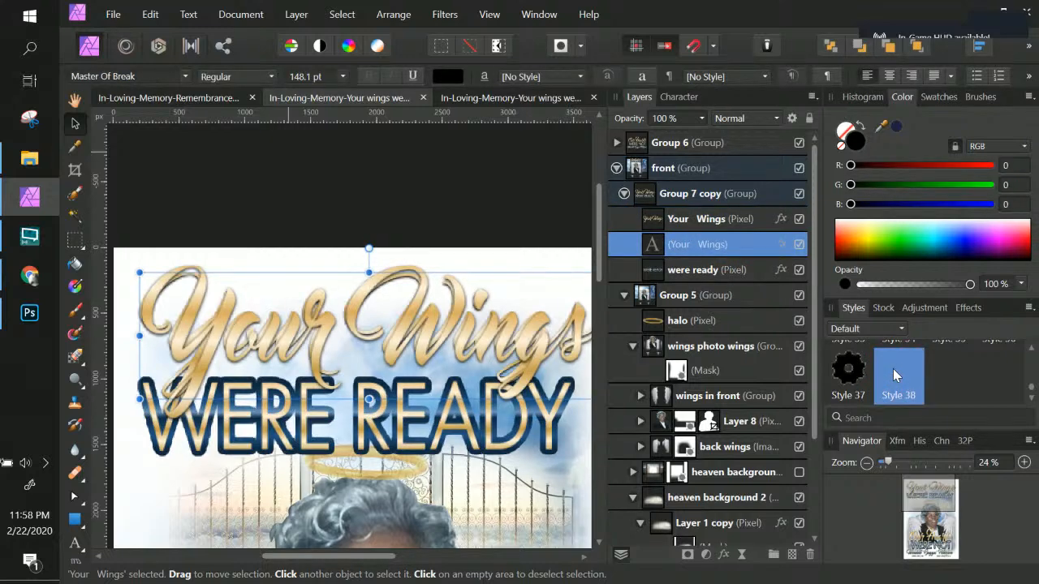
Step: Delete the original Your Wings pixel layer and nudge the Your Wings art text slightly into place
{"action": "left_click", "coordinate": [714, 224]}
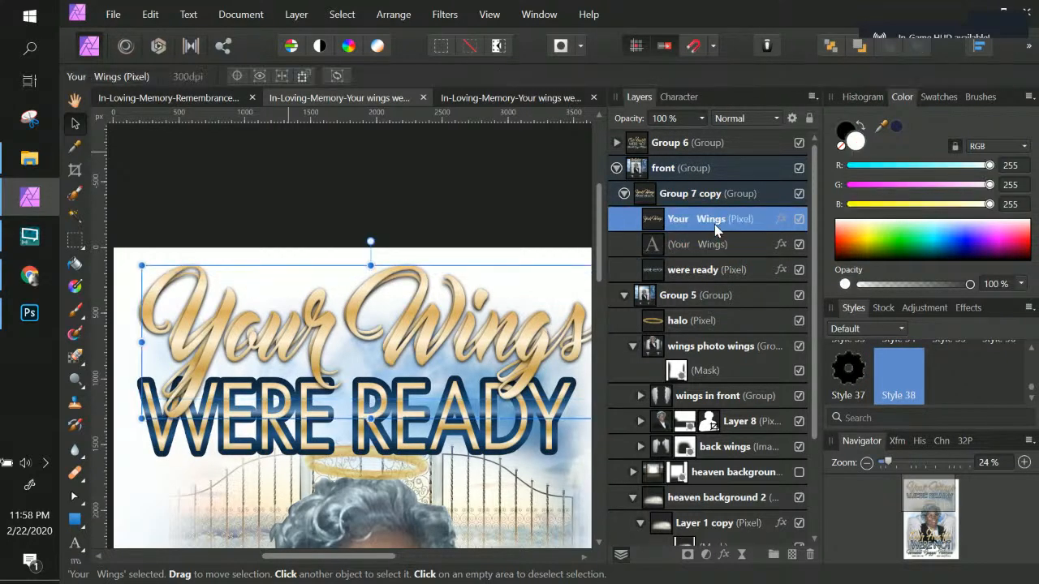
{"action": "left_click", "coordinate": [809, 559]}
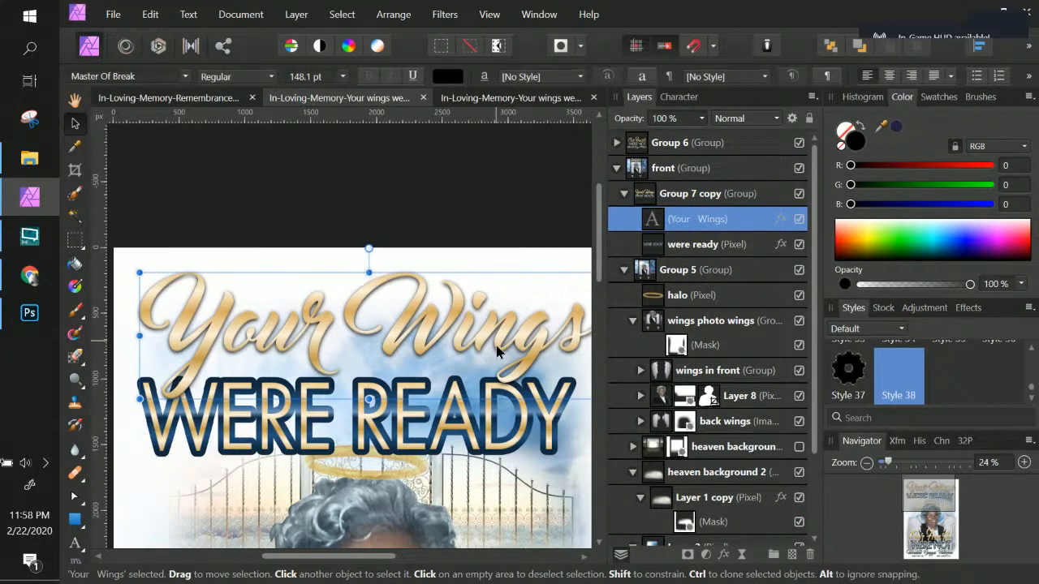
{"action": "mouse_move", "coordinate": [497, 342]}
{"action": "left_mouse_down"}
{"action": "mouse_move", "coordinate": [496, 358]}
{"action": "mouse_move", "coordinate": [500, 349]}
{"action": "left_mouse_up"}
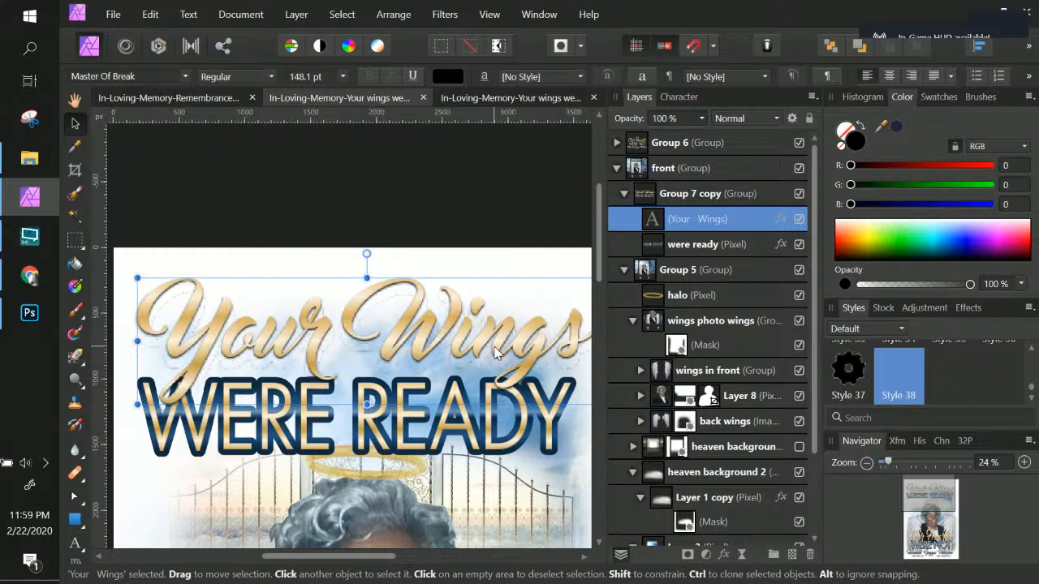
Step: Select the were ready layer, choose the Artistic Text Tool and set its font to LuzSans-Book
{"action": "left_click", "coordinate": [708, 246]}
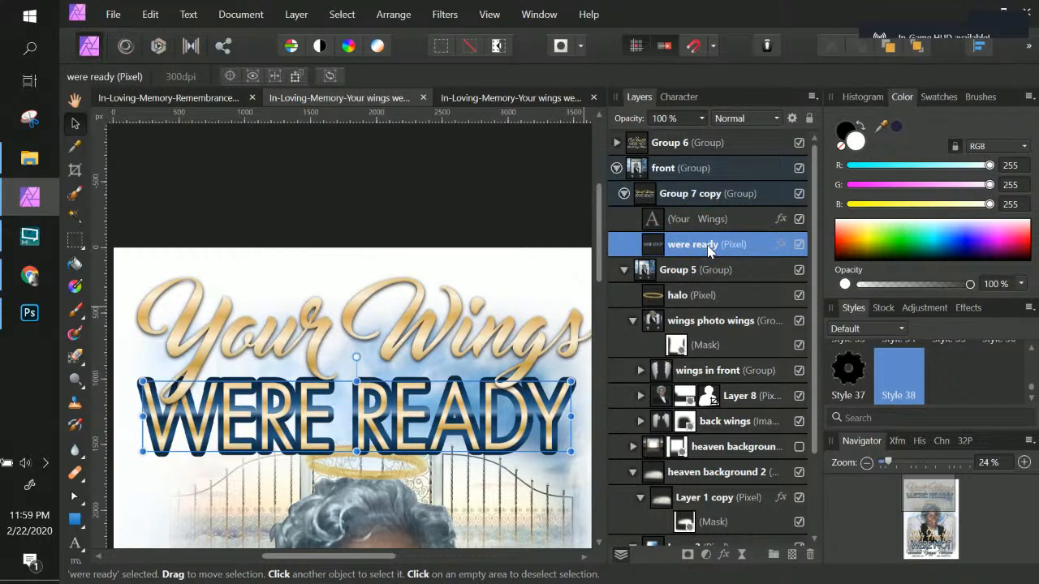
{"action": "key", "text": "alt+Tab"}
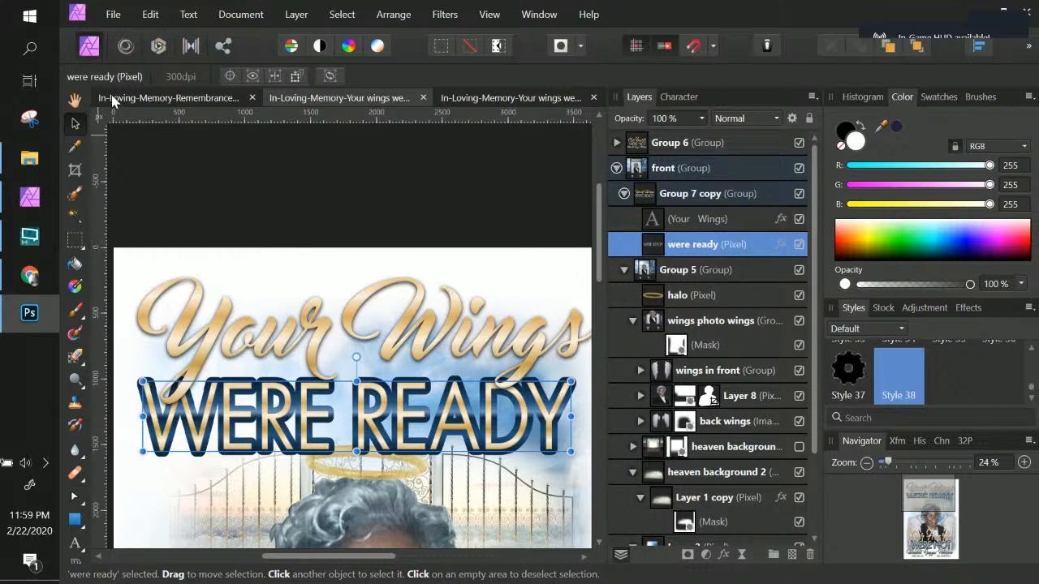
{"action": "left_click", "coordinate": [75, 543]}
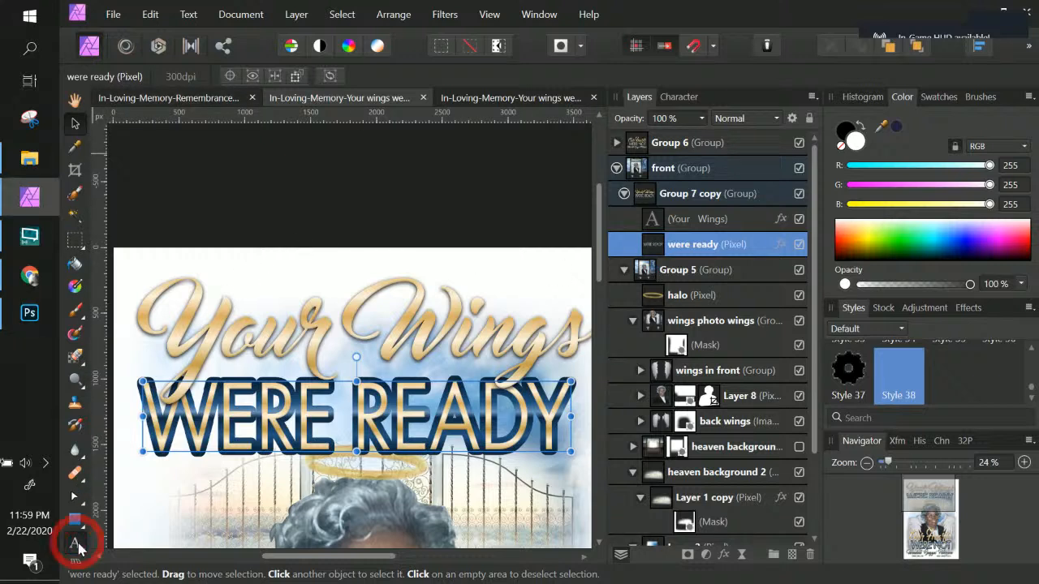
{"action": "left_click", "coordinate": [138, 73]}
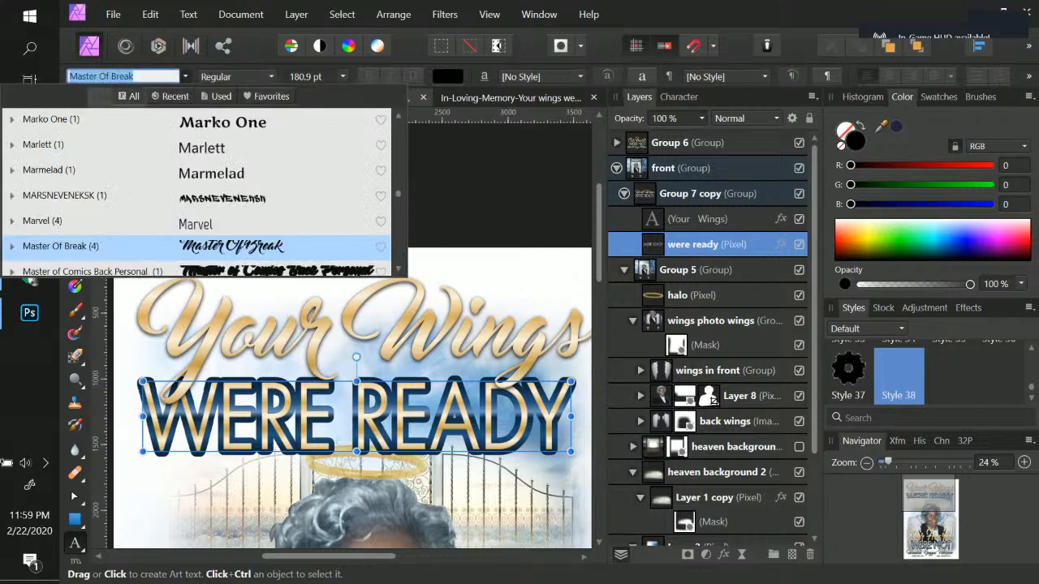
{"action": "key", "text": "BackSpace"}
{"action": "type", "text": "luz"}
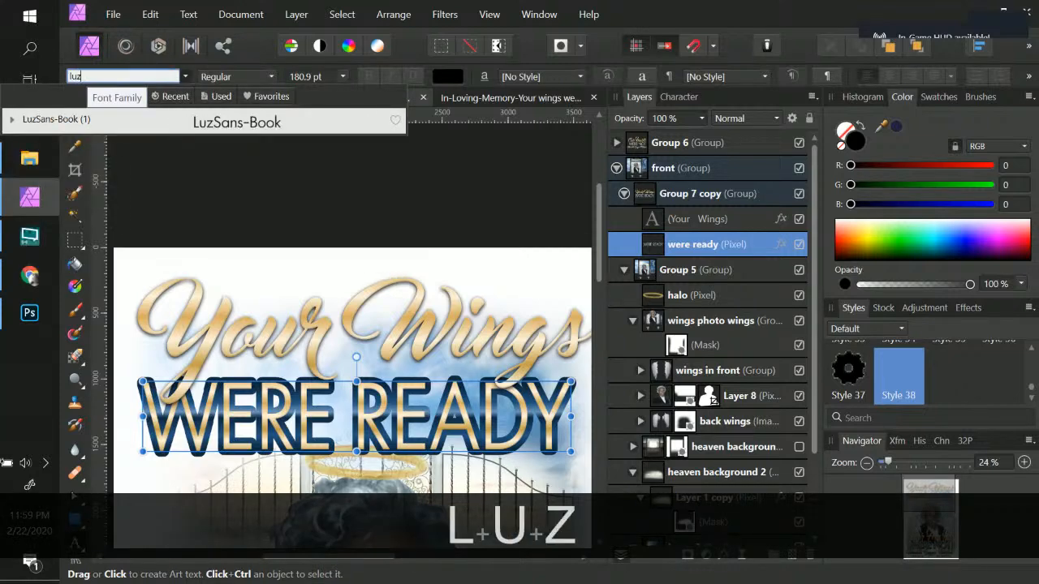
{"action": "left_click", "coordinate": [87, 119]}
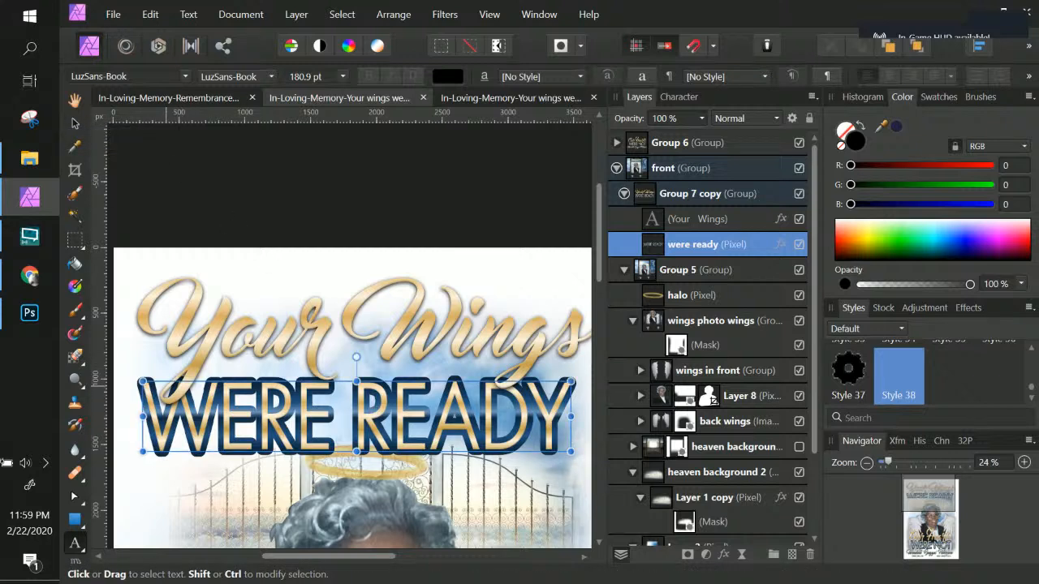
Step: Create art text reading "WERE READY" below the Your Wings title
{"action": "left_click", "coordinate": [154, 365]}
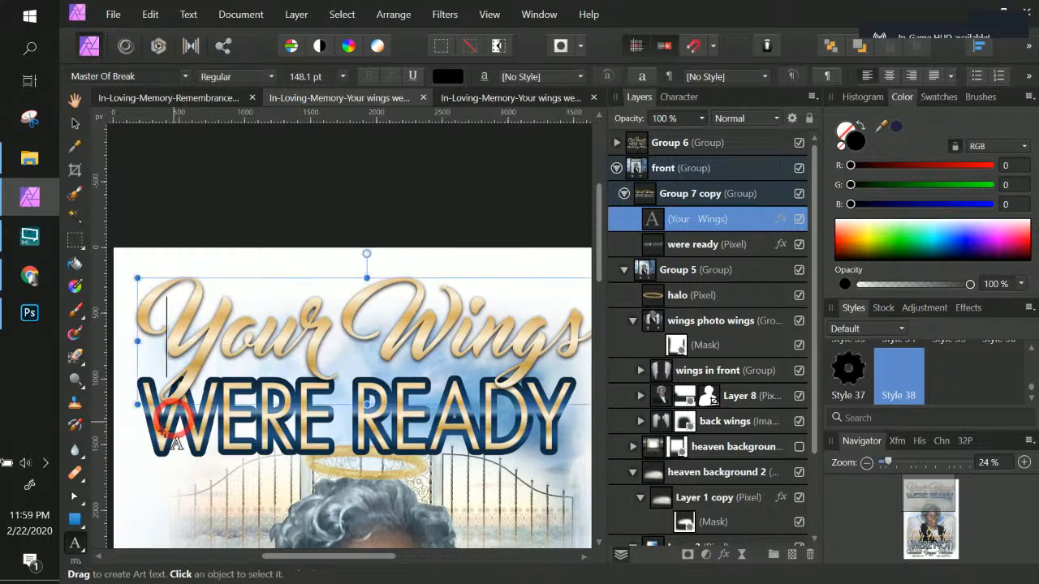
{"action": "left_click_drag", "start_coordinate": [153, 431], "coordinate": [208, 487]}
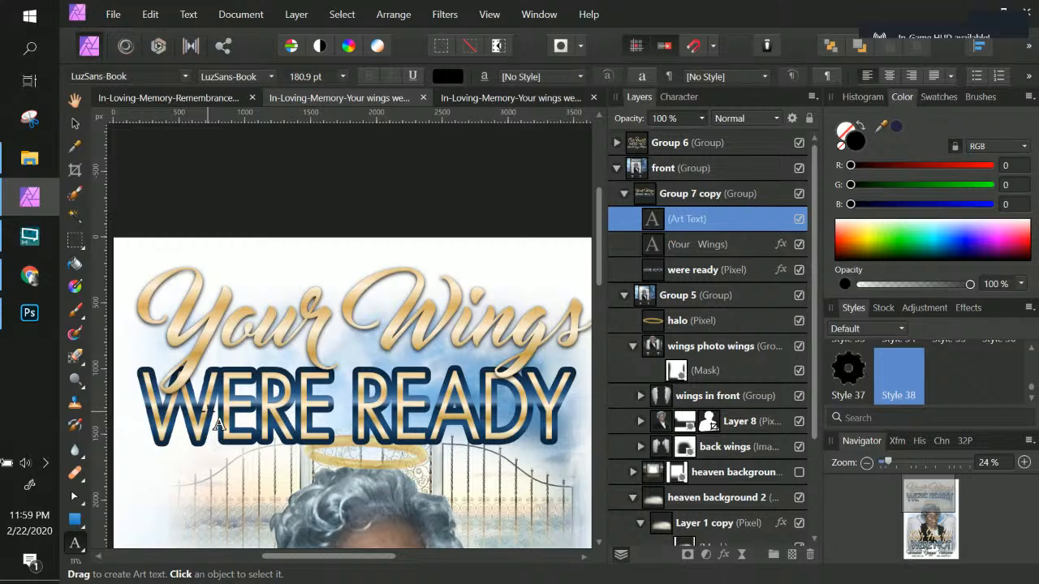
{"action": "type", "text": "W"}
{"action": "type", "text": "ere"}
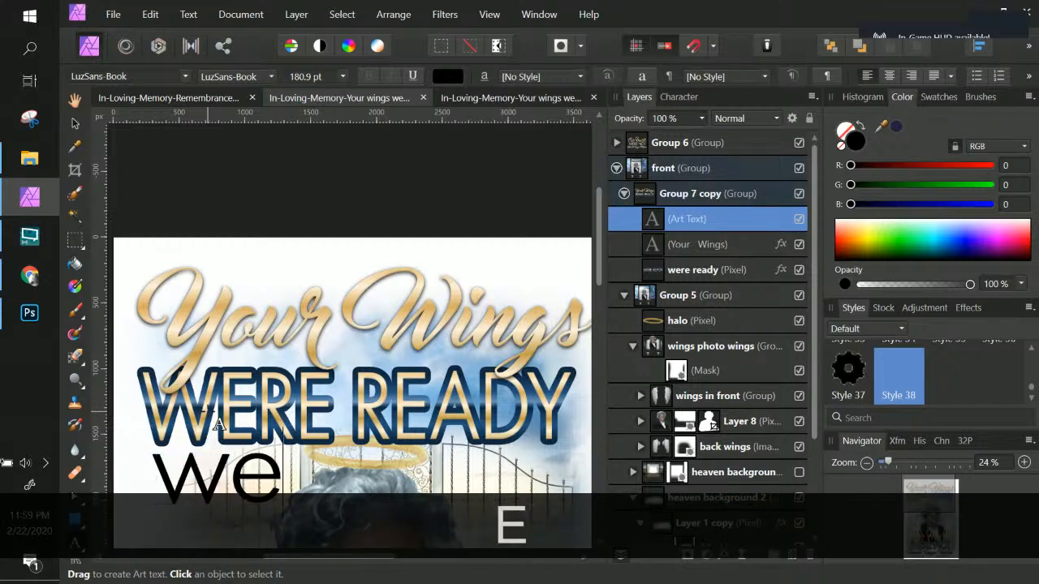
{"action": "key", "text": "BackSpace"}
{"action": "key", "text": "BackSpace"}
{"action": "key", "text": "BackSpace"}
{"action": "key", "text": "BackSpace"}
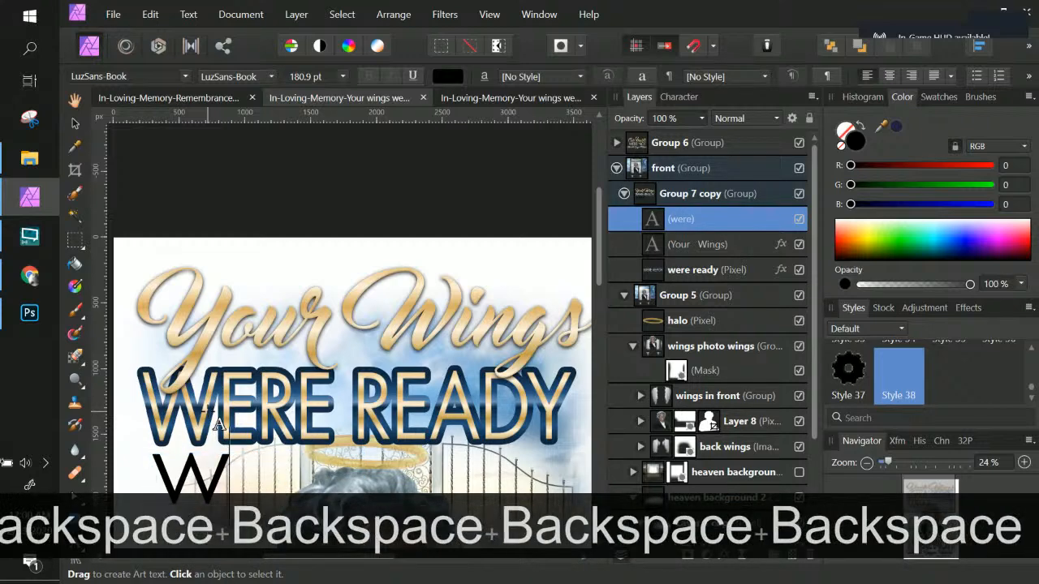
{"action": "key", "text": "Caps_Lock"}
{"action": "type", "text": "W"}
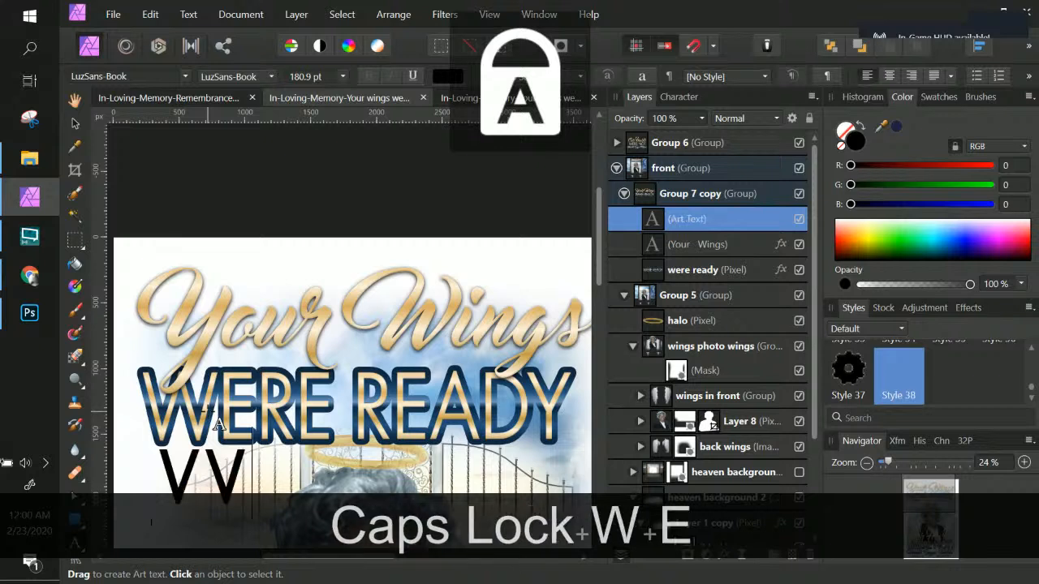
{"action": "type", "text": "ERE READY"}
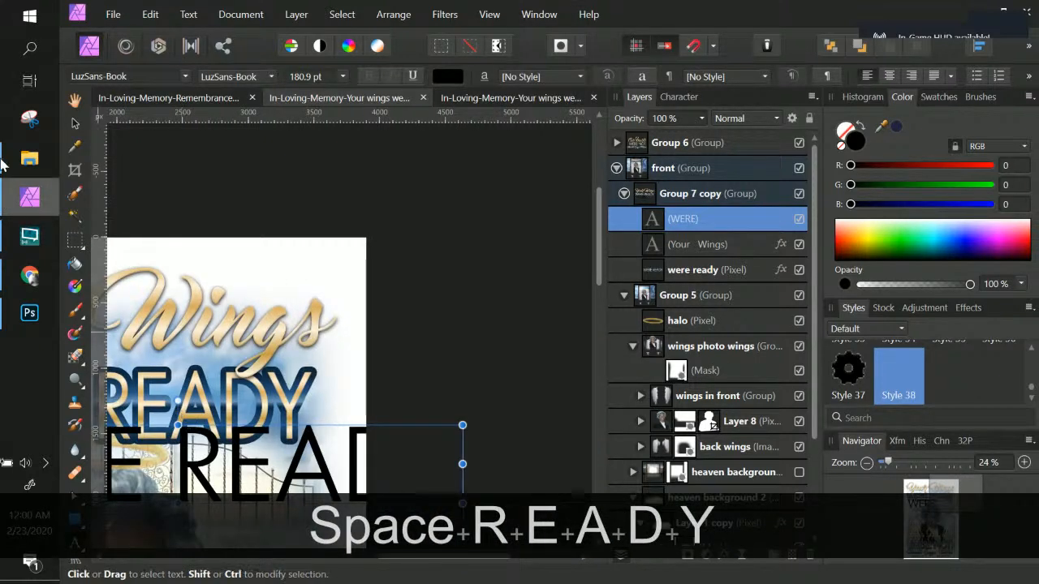
Step: Resize the WERE READY art text to about 171 pt and position it directly beneath the Your Wings title
{"action": "left_click", "coordinate": [75, 123]}
{"action": "key", "text": "space"}
{"action": "left_click_drag", "start_coordinate": [352, 289], "coordinate": [494, 196]}
{"action": "left_click_drag", "start_coordinate": [468, 375], "coordinate": [452, 341]}
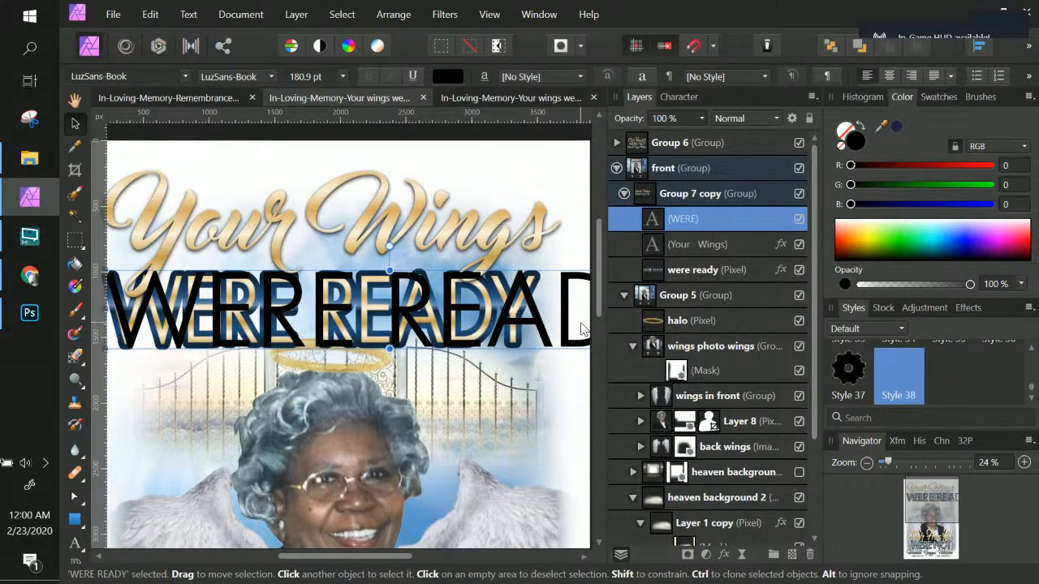
{"action": "key", "text": "ctrl+KP_Subtract"}
{"action": "key", "text": "ctrl+KP_Subtract"}
{"action": "key", "text": "shift"}
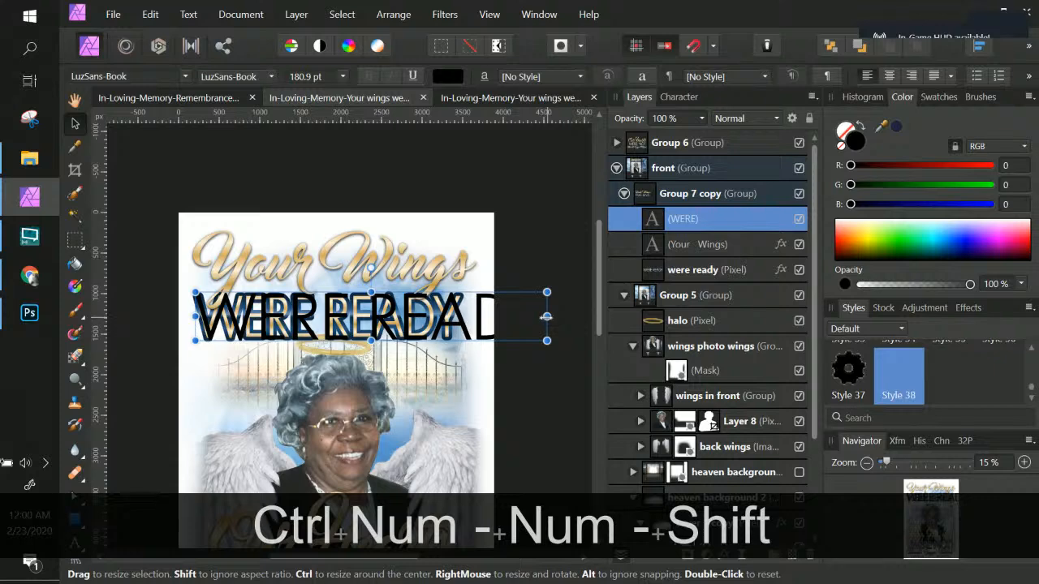
{"action": "left_click_drag", "start_coordinate": [546, 316], "coordinate": [462, 317]}
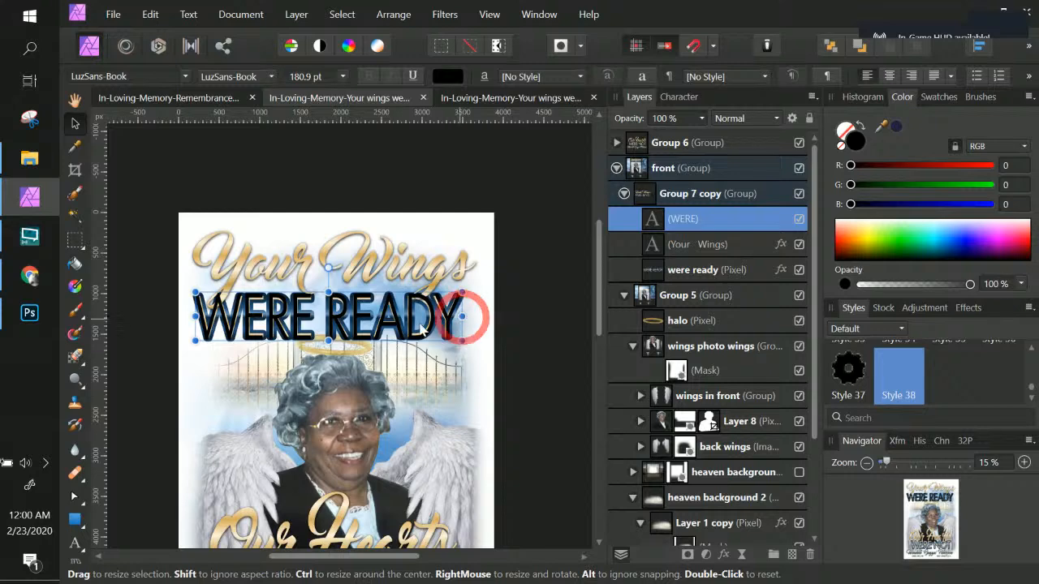
{"action": "key", "text": "shift"}
{"action": "left_click_drag", "start_coordinate": [329, 338], "coordinate": [329, 335]}
{"action": "left_click_drag", "start_coordinate": [194, 316], "coordinate": [195, 315]}
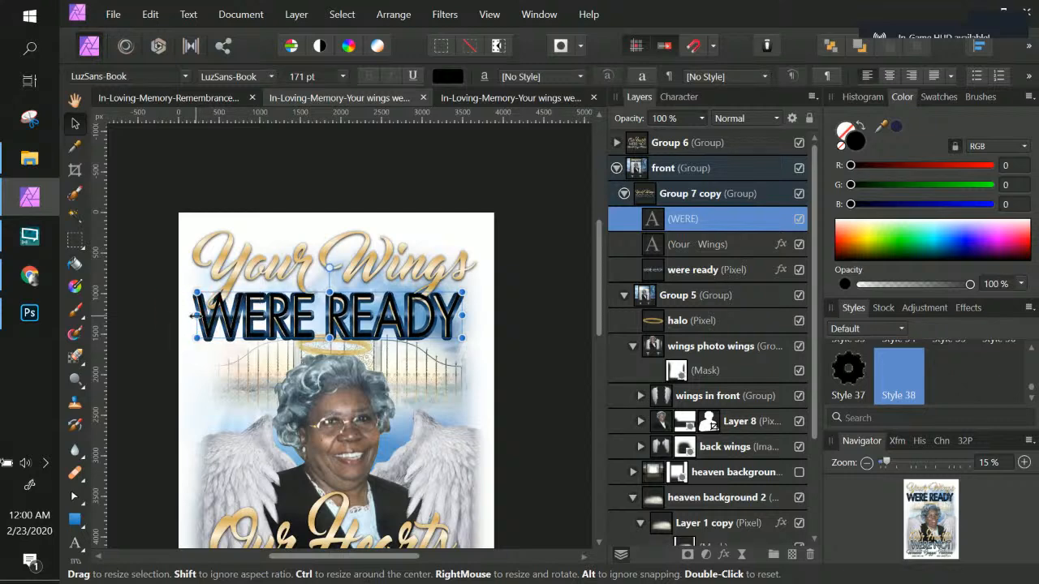
{"action": "key", "text": "Return"}
{"action": "key", "text": "ctrl+KP_Add"}
{"action": "key", "text": "ctrl+KP_Add"}
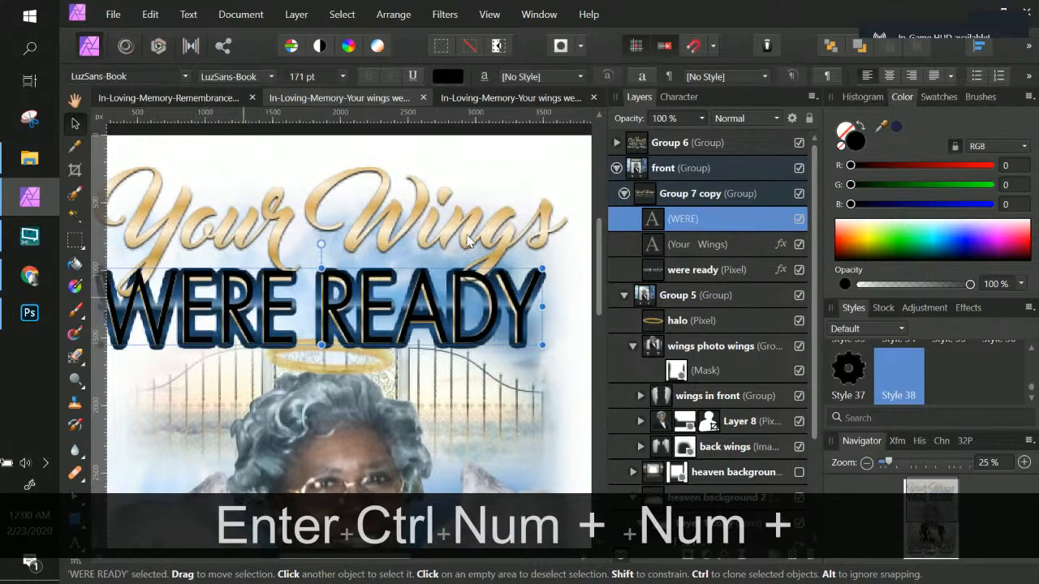
Step: Create a new style from the effects of the were ready pixel layer
{"action": "left_click", "coordinate": [732, 270]}
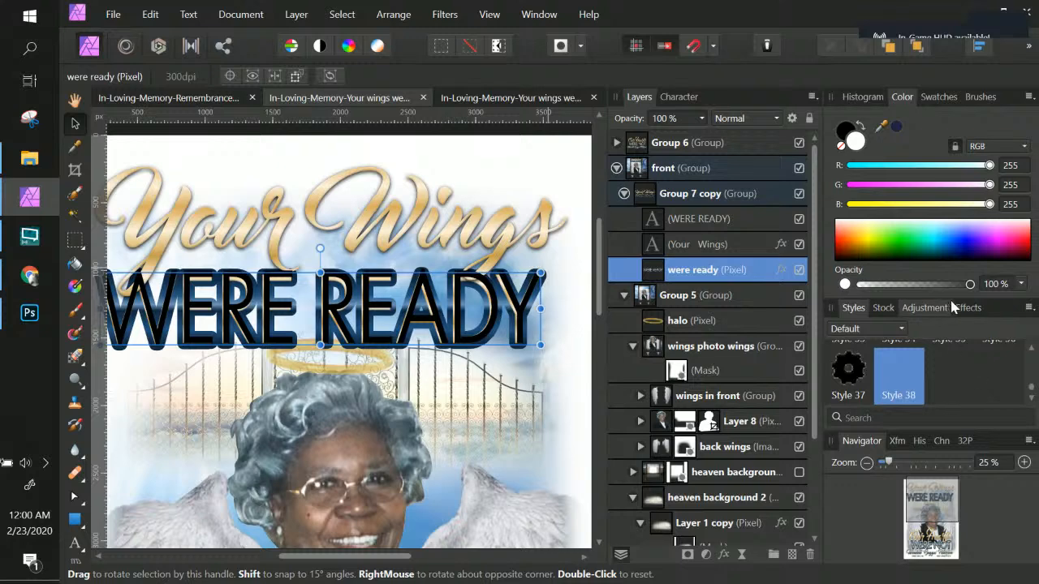
{"action": "left_click", "coordinate": [1028, 307]}
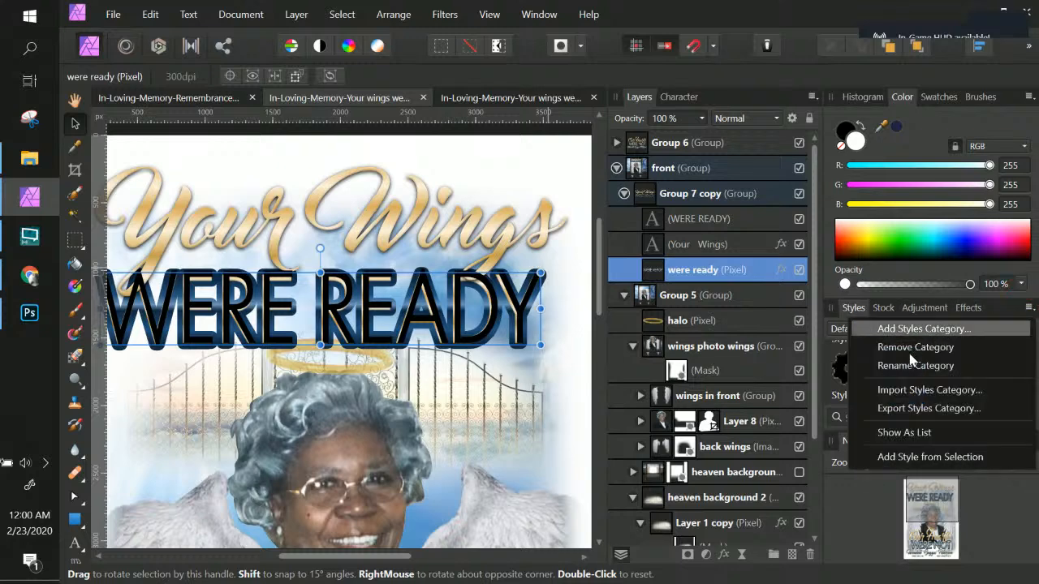
{"action": "left_click", "coordinate": [922, 459]}
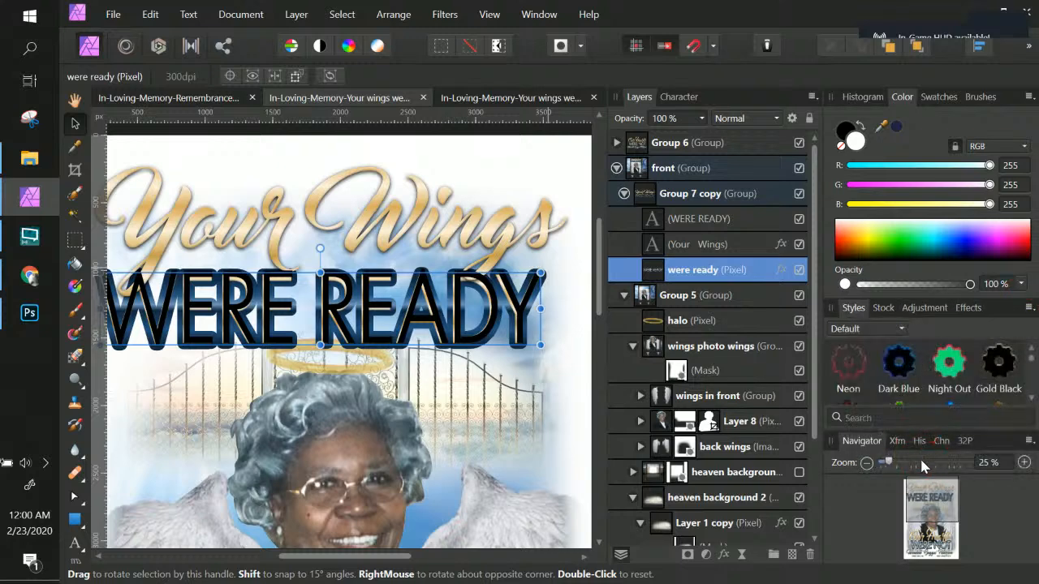
Step: Apply Style 39 to the WERE READY art text and delete the were ready pixel layer
{"action": "left_click", "coordinate": [705, 246]}
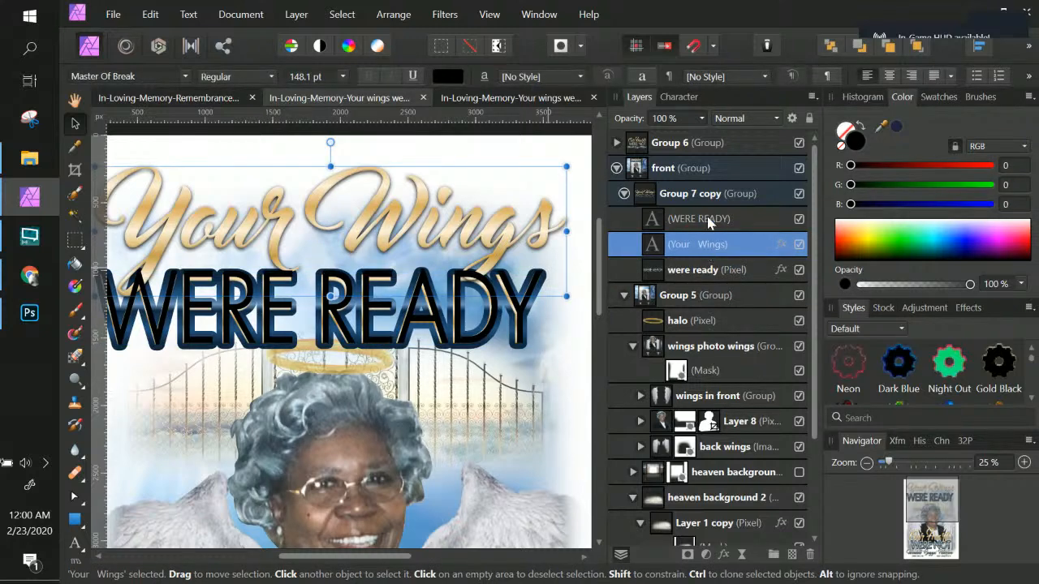
{"action": "left_click", "coordinate": [709, 225]}
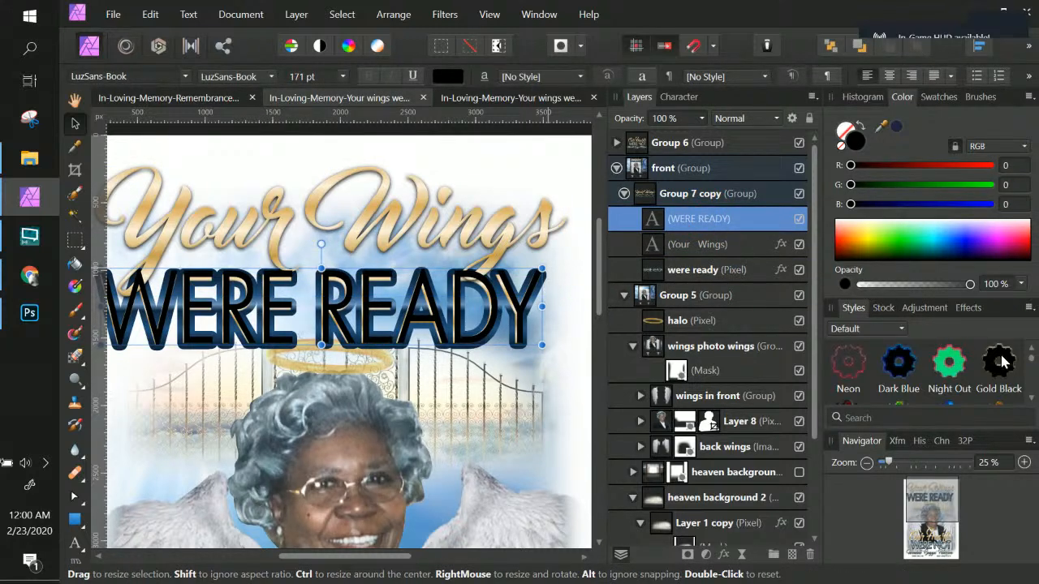
{"action": "scroll", "coordinate": [1004, 362], "scroll_direction": "down", "scroll_amount": 4}
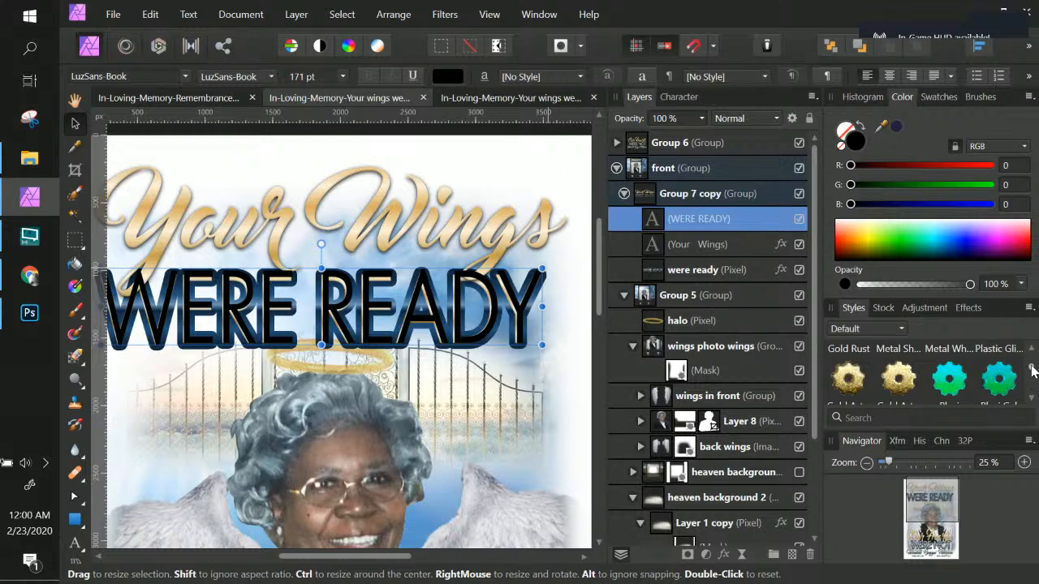
{"action": "scroll", "coordinate": [1033, 370], "scroll_direction": "down", "scroll_amount": 2}
{"action": "scroll", "coordinate": [1033, 375], "scroll_direction": "down", "scroll_amount": 5}
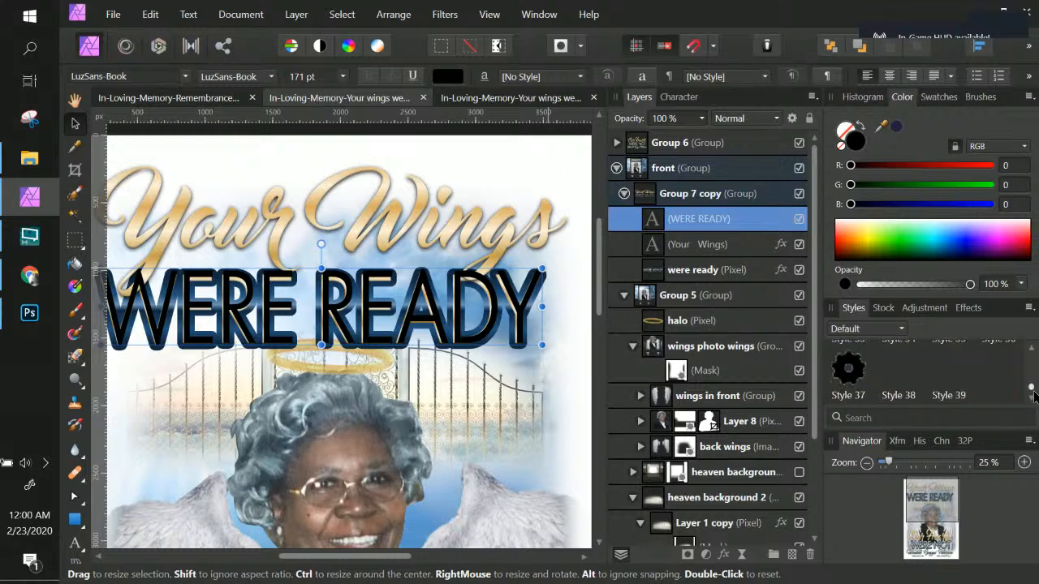
{"action": "left_click", "coordinate": [950, 373]}
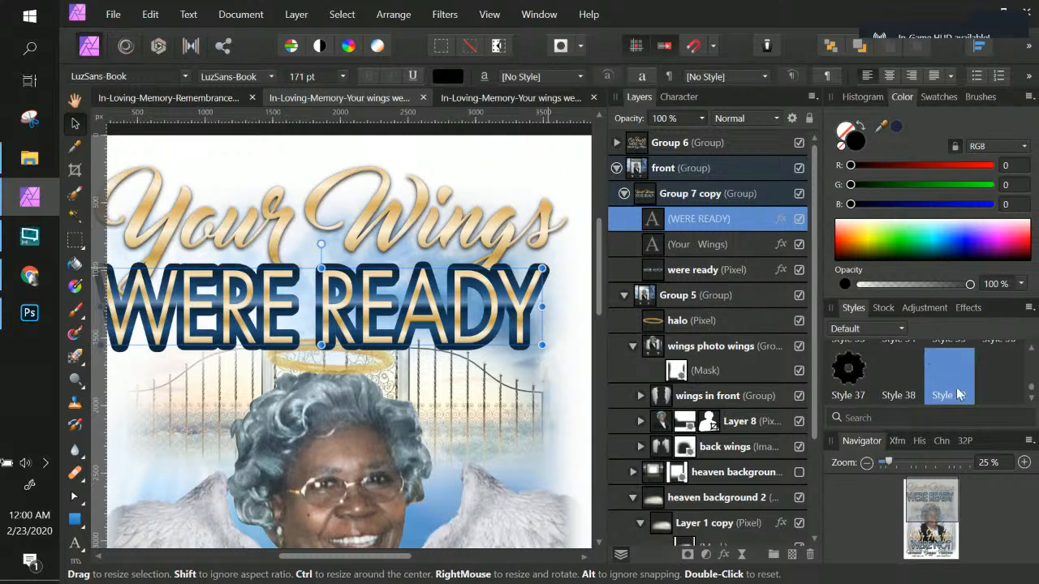
{"action": "left_click", "coordinate": [719, 274]}
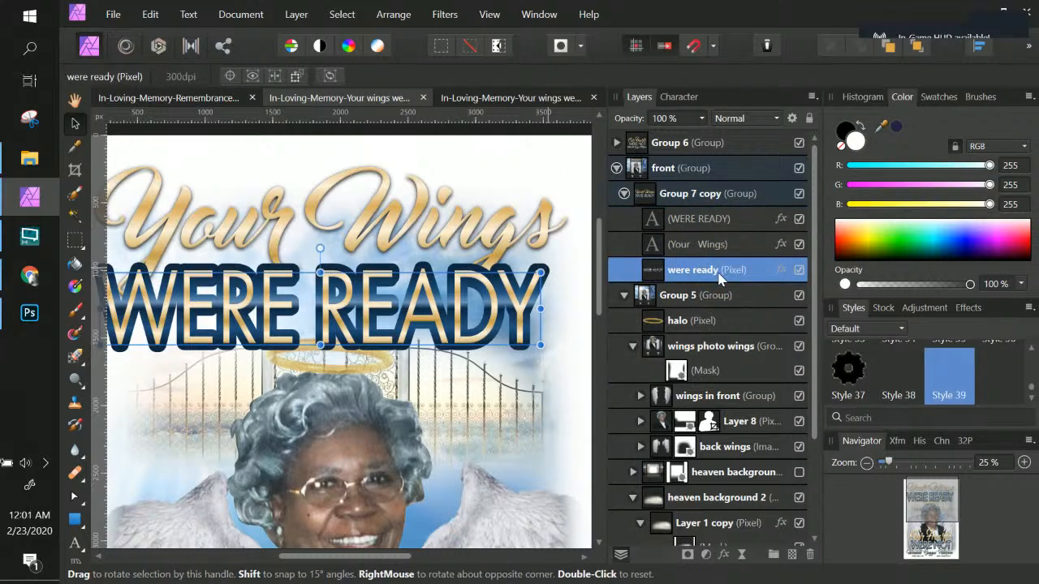
{"action": "key", "text": "Delete"}
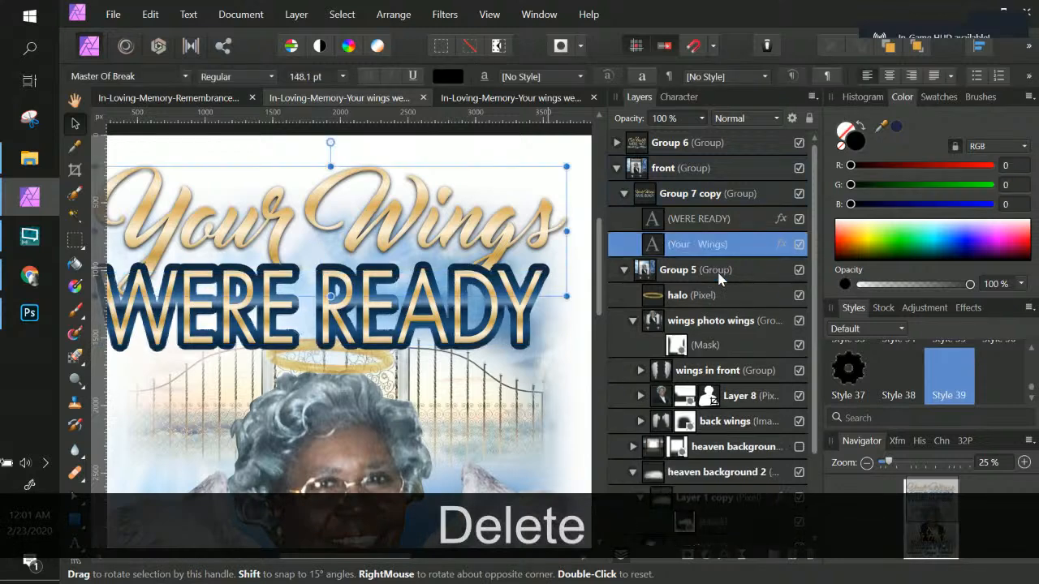
Step: Select both the Your Wings and WERE READY text layers and duplicate them down onto the lower title area
{"action": "scroll", "coordinate": [519, 294], "scroll_direction": "down", "scroll_amount": 1}
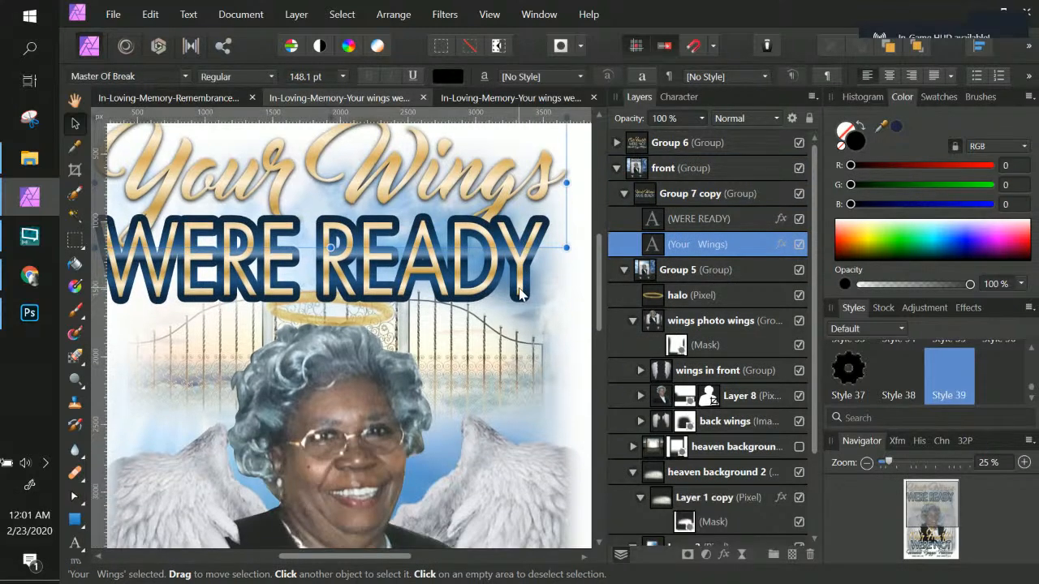
{"action": "key", "text": "ctrl+KP_Subtract"}
{"action": "key", "text": "ctrl+KP_Subtract"}
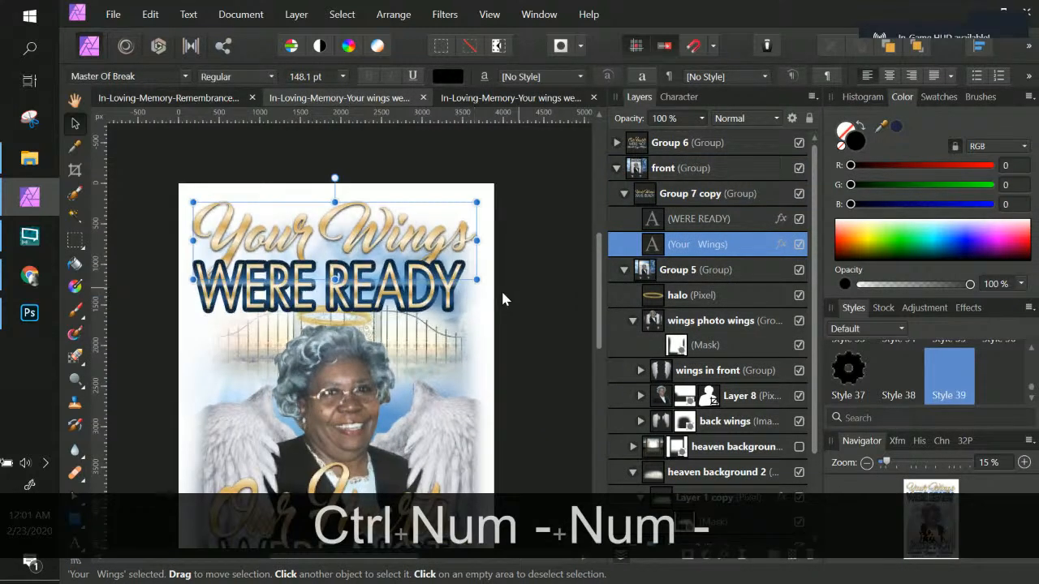
{"action": "scroll", "coordinate": [479, 288], "scroll_direction": "down", "scroll_amount": 2}
{"action": "scroll", "coordinate": [458, 286], "scroll_direction": "down", "scroll_amount": 2}
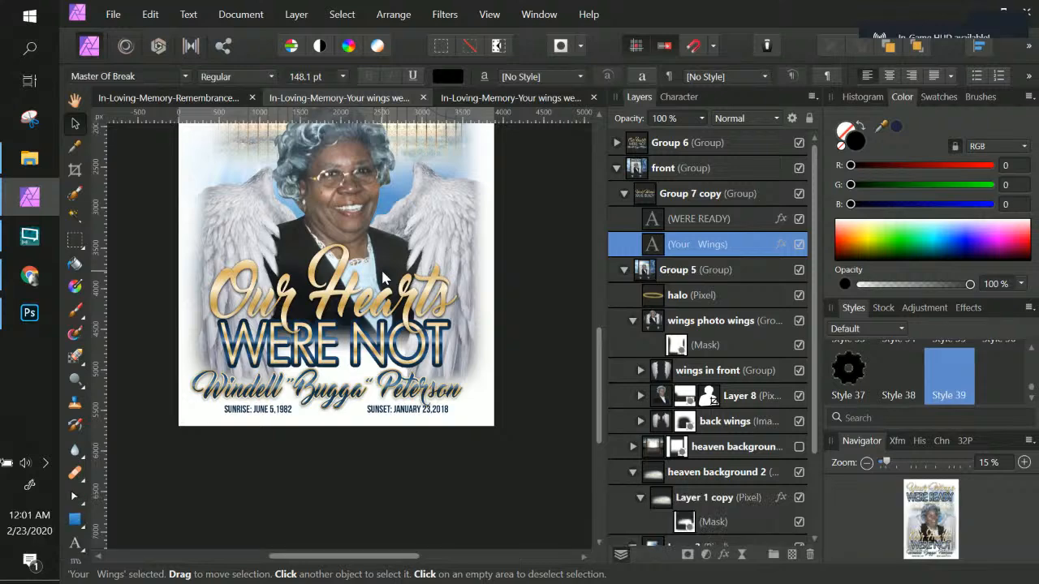
{"action": "scroll", "coordinate": [384, 277], "scroll_direction": "up", "scroll_amount": 1}
{"action": "scroll", "coordinate": [384, 277], "scroll_direction": "up", "scroll_amount": 1}
{"action": "scroll", "coordinate": [358, 232], "scroll_direction": "up", "scroll_amount": 1}
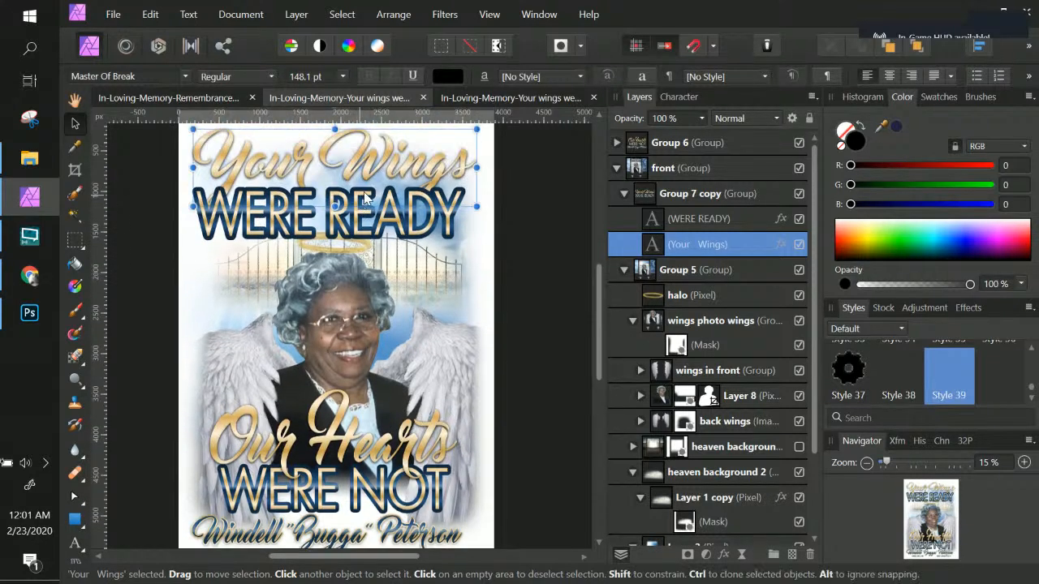
{"action": "left_click", "coordinate": [707, 219], "text": "shift"}
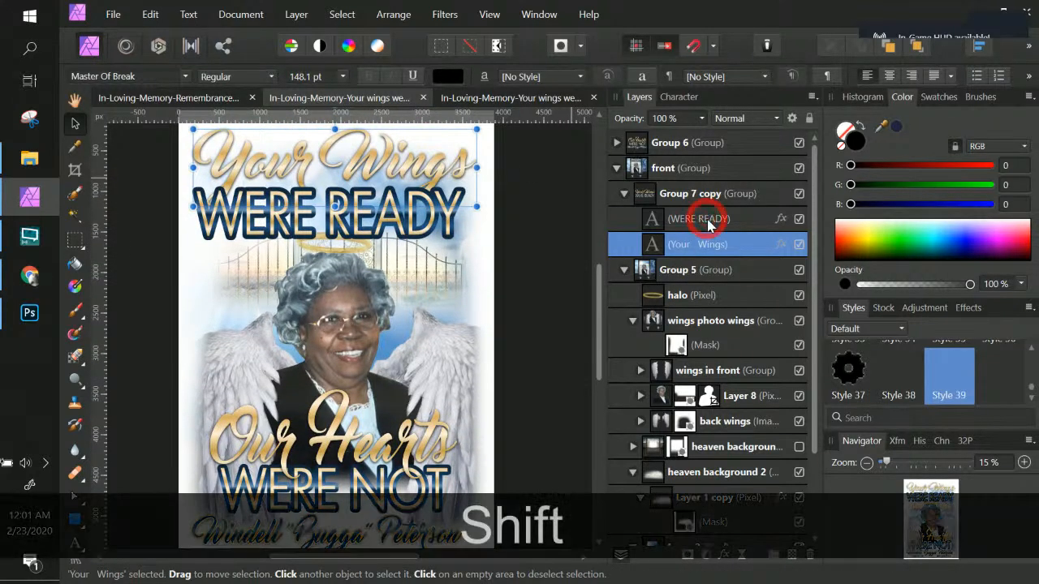
{"action": "double_click", "coordinate": [719, 245]}
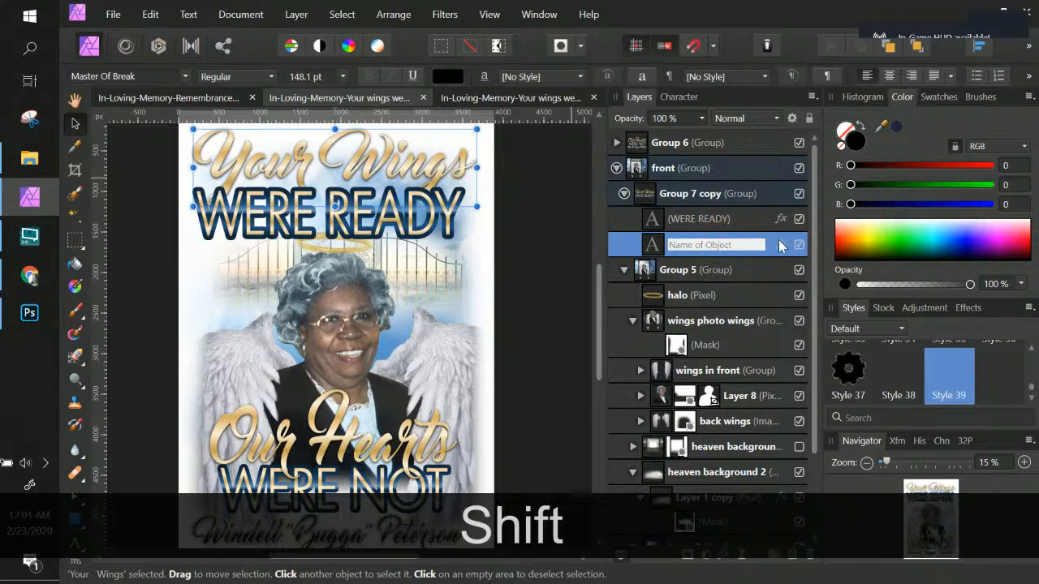
{"action": "left_click", "coordinate": [767, 245]}
{"action": "left_click", "coordinate": [735, 220], "text": "ctrl"}
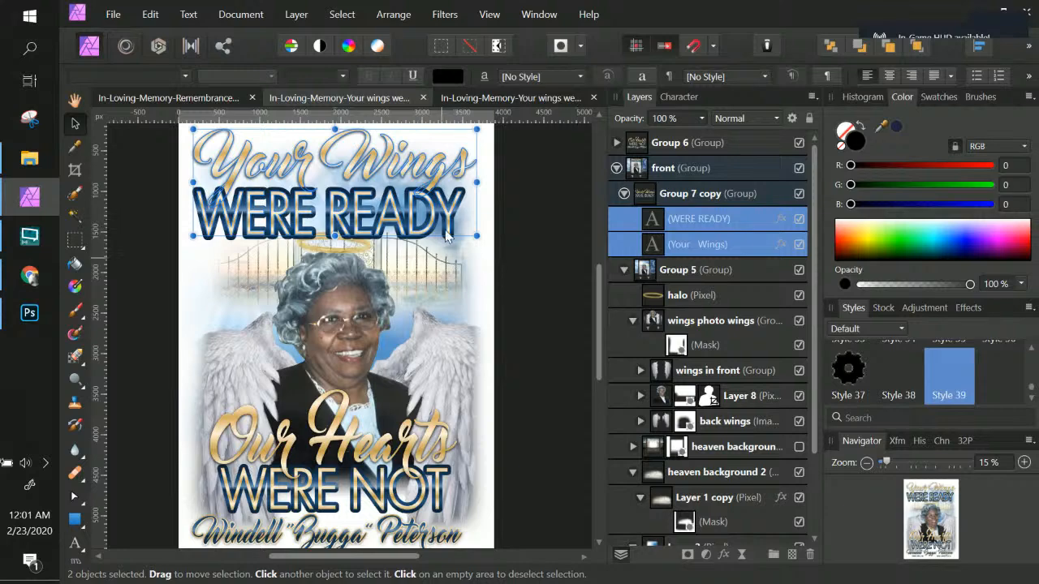
{"action": "key", "text": "alt"}
{"action": "left_click_drag", "start_coordinate": [435, 225], "coordinate": [442, 503]}
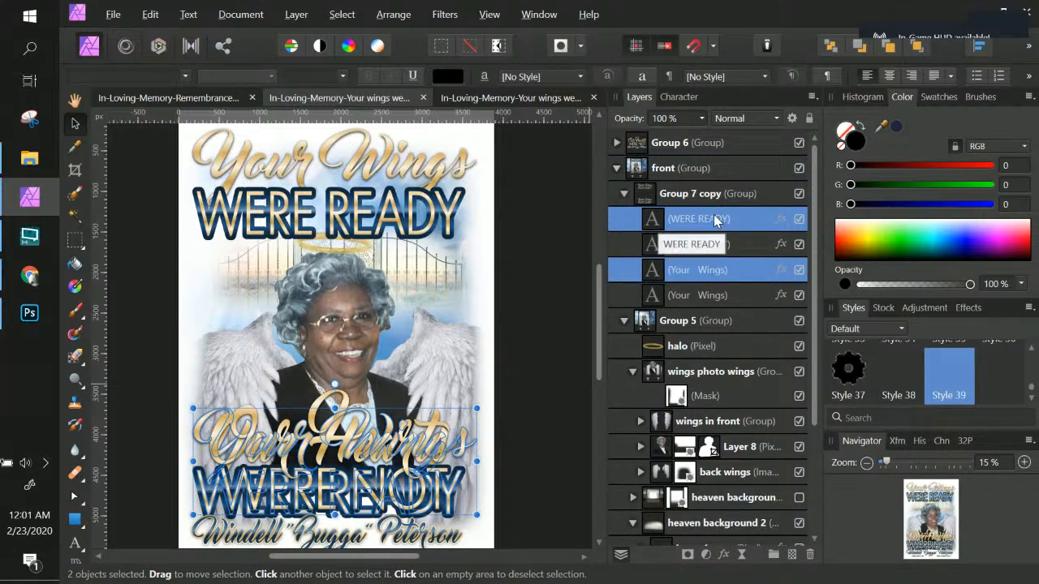
{"action": "left_click_drag", "start_coordinate": [720, 217], "coordinate": [690, 139]}
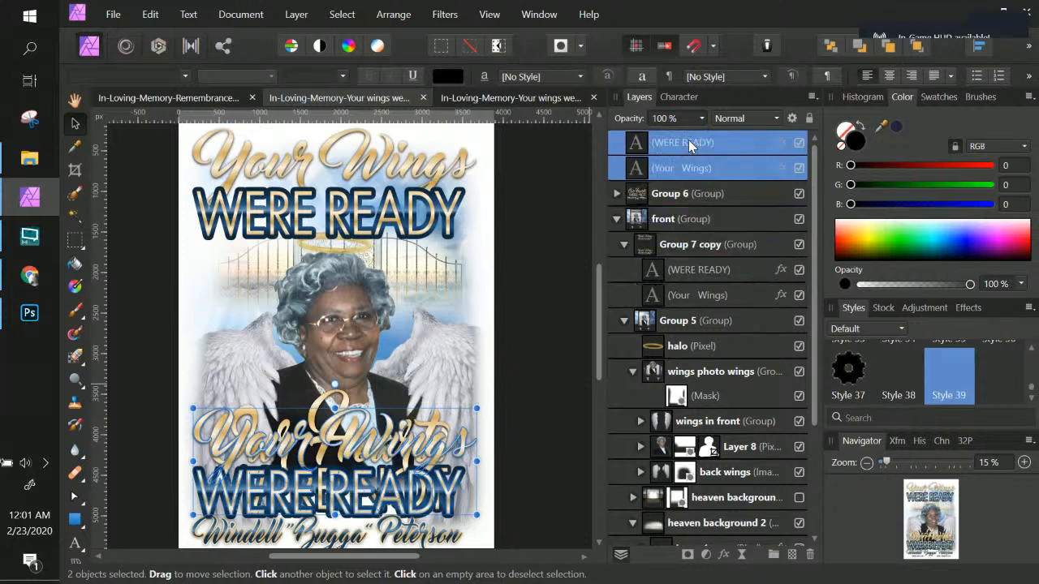
{"action": "left_click", "coordinate": [616, 194]}
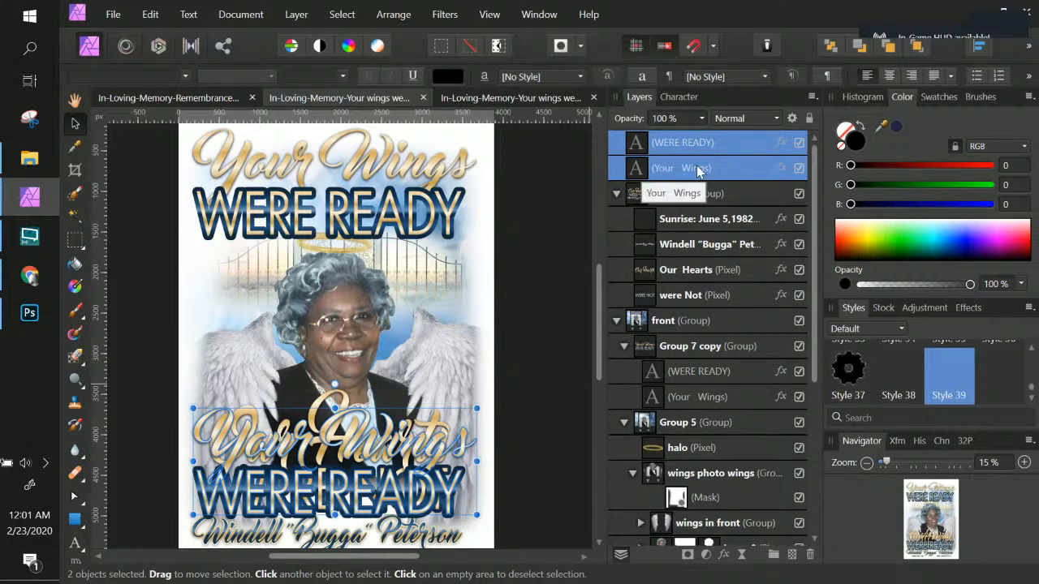
{"action": "left_click_drag", "start_coordinate": [696, 171], "coordinate": [673, 234]}
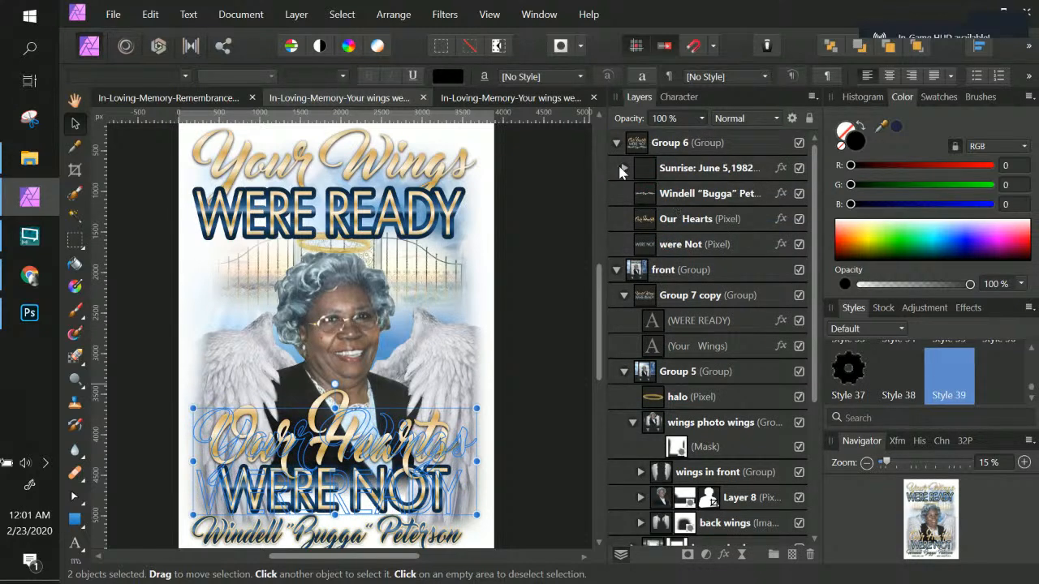
{"action": "key", "text": "ctrl+z"}
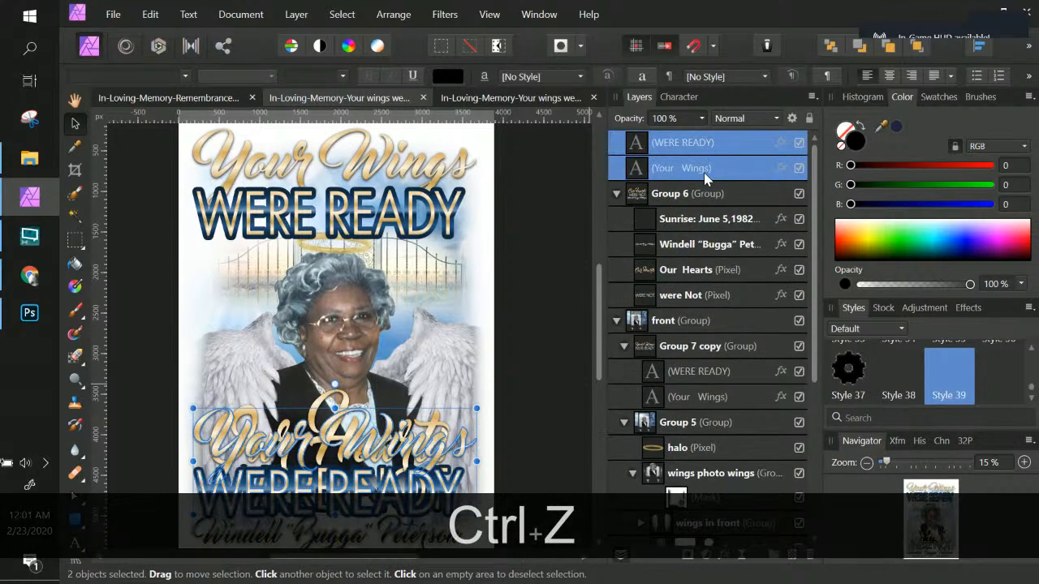
{"action": "left_click_drag", "start_coordinate": [705, 168], "coordinate": [645, 242]}
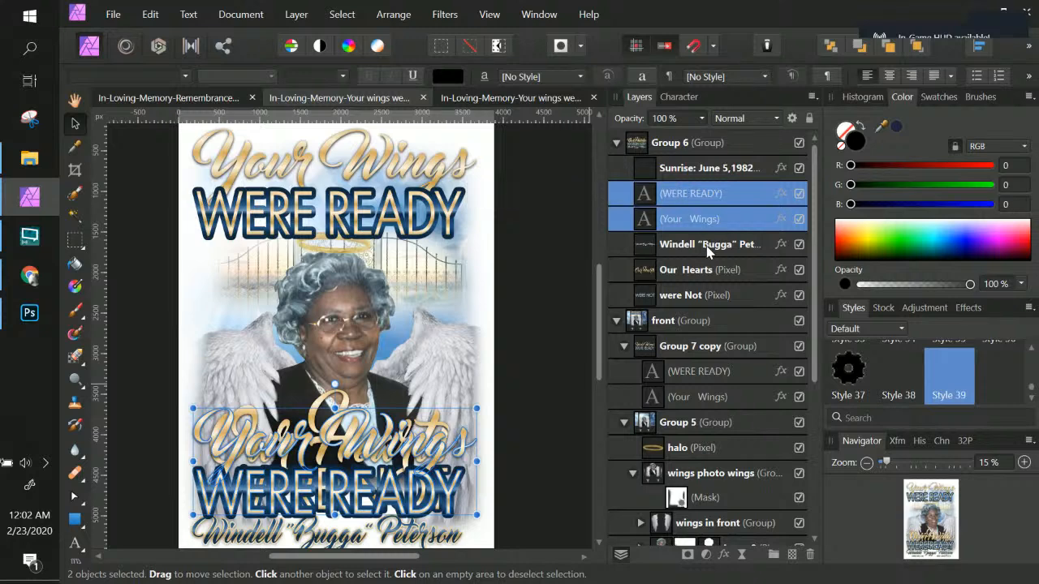
Step: Delete the Our Hearts and were Not pixel layers from Group 6
{"action": "left_click", "coordinate": [667, 277]}
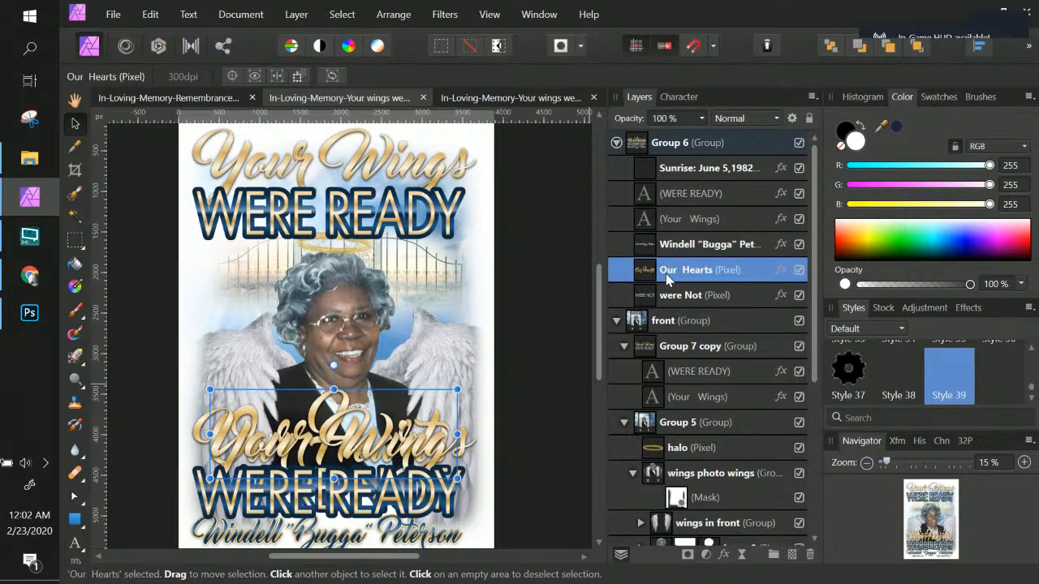
{"action": "key", "text": "Delete"}
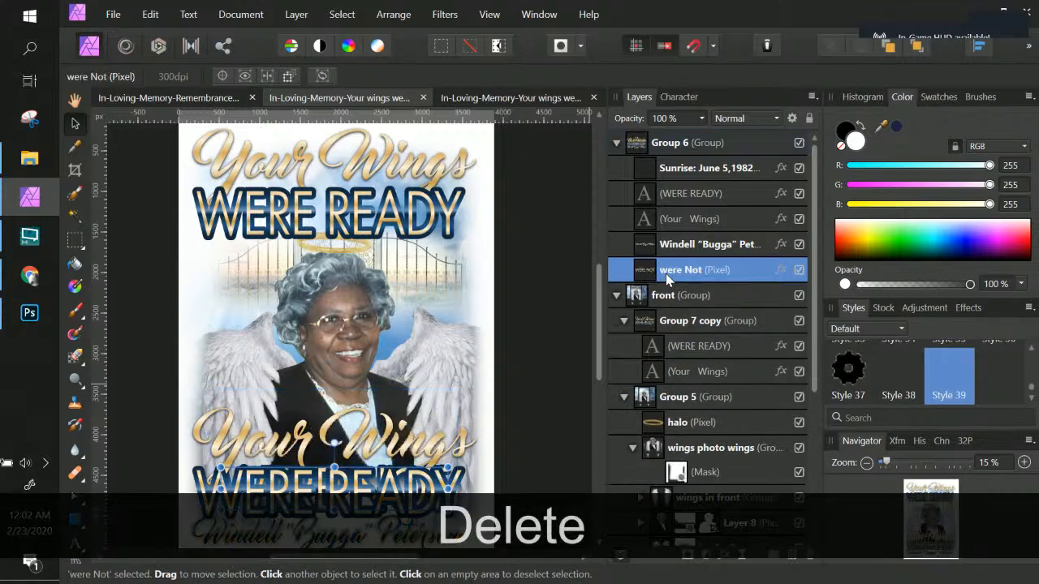
{"action": "double_click", "coordinate": [666, 274]}
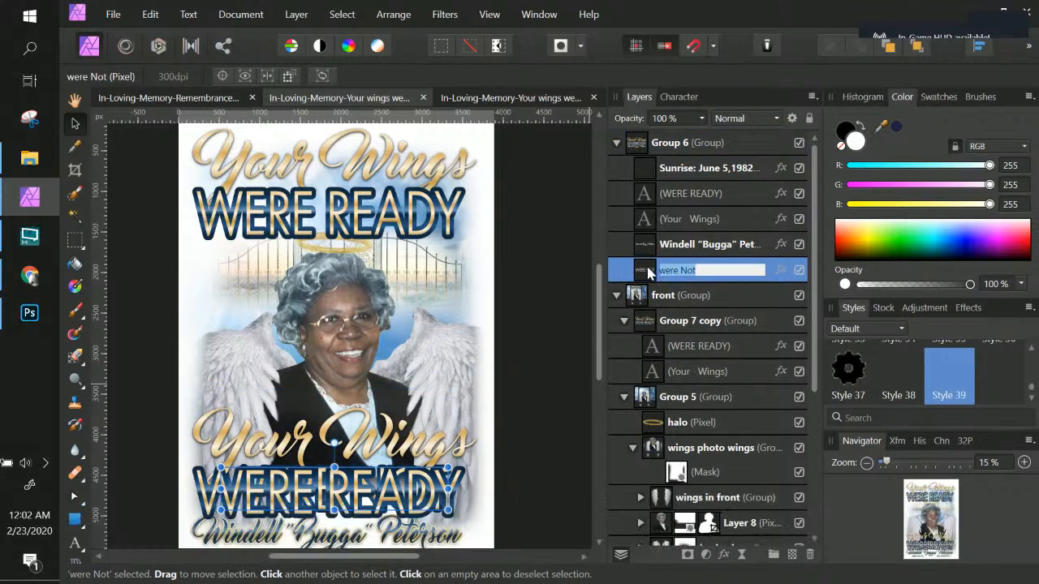
{"action": "left_click", "coordinate": [647, 274]}
{"action": "key", "text": "Delete"}
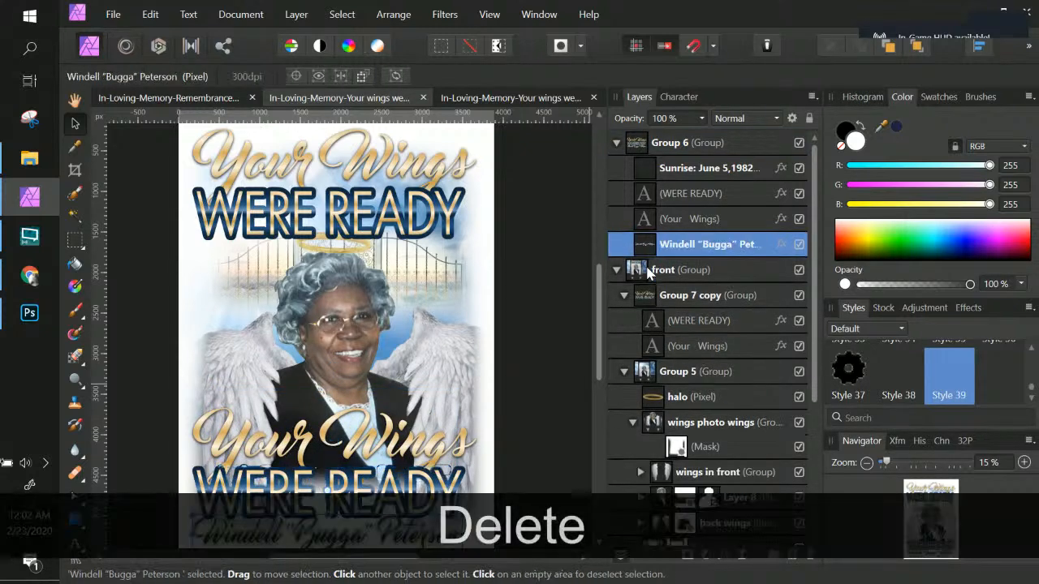
Step: Edit the duplicated Your Wings art text so it reads Our Hearts
{"action": "left_click", "coordinate": [648, 221]}
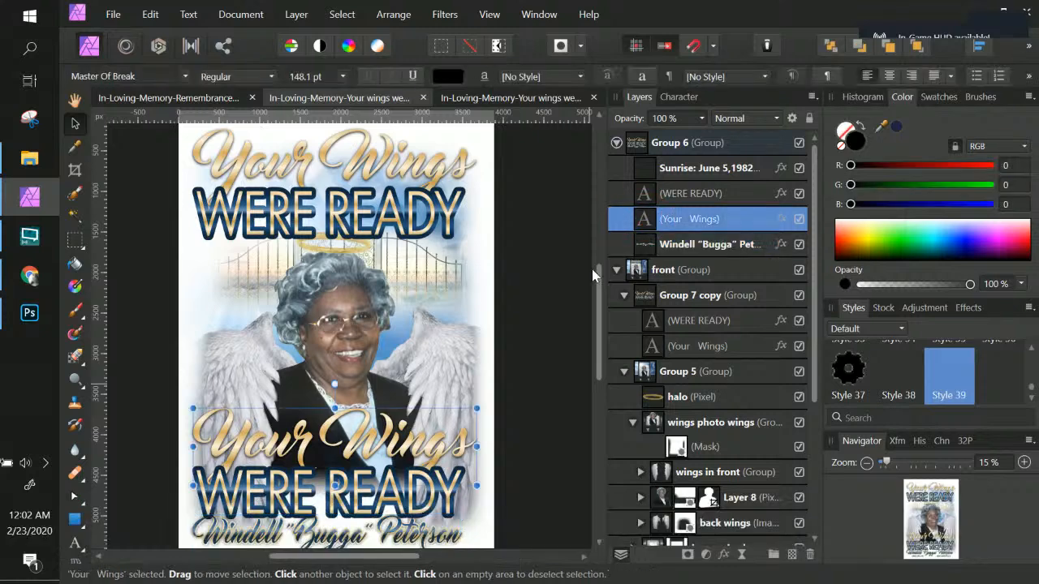
{"action": "double_click", "coordinate": [406, 451]}
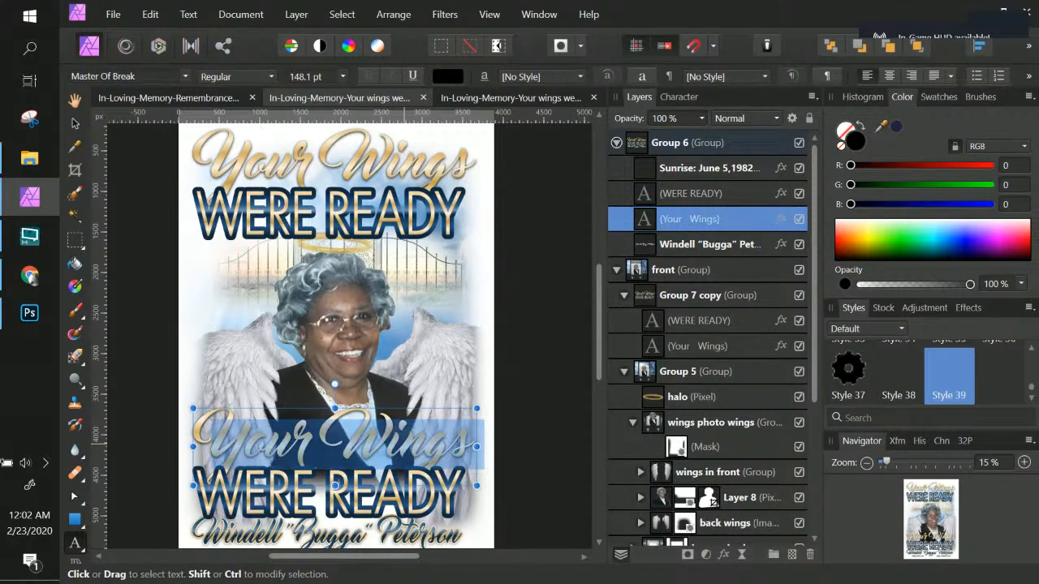
{"action": "type", "text": "Our"}
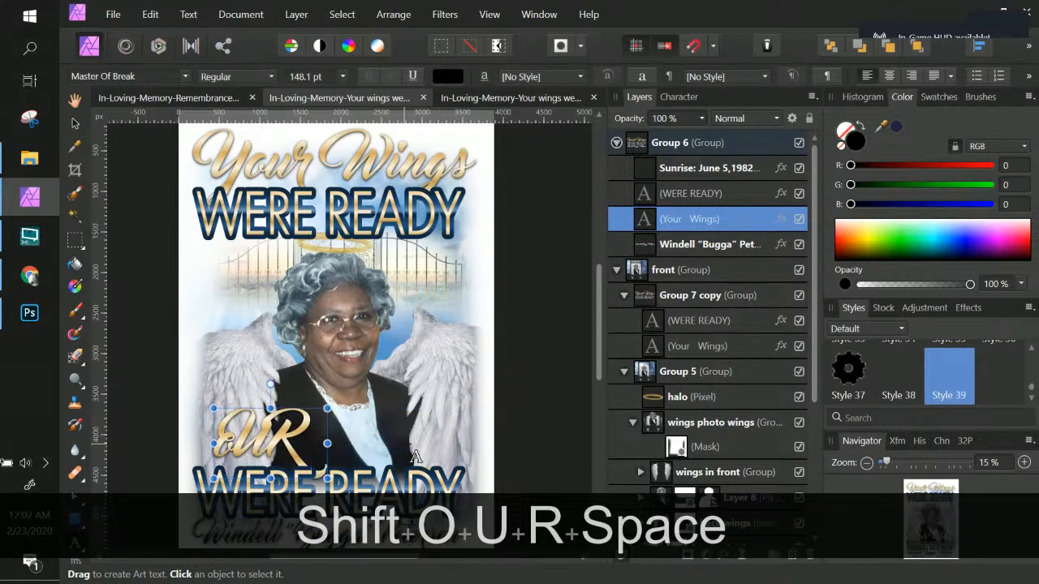
{"action": "key", "text": "BackSpace"}
{"action": "key", "text": "BackSpace"}
{"action": "key", "text": "BackSpace"}
{"action": "key", "text": "BackSpace"}
{"action": "key", "text": "Caps_Lock"}
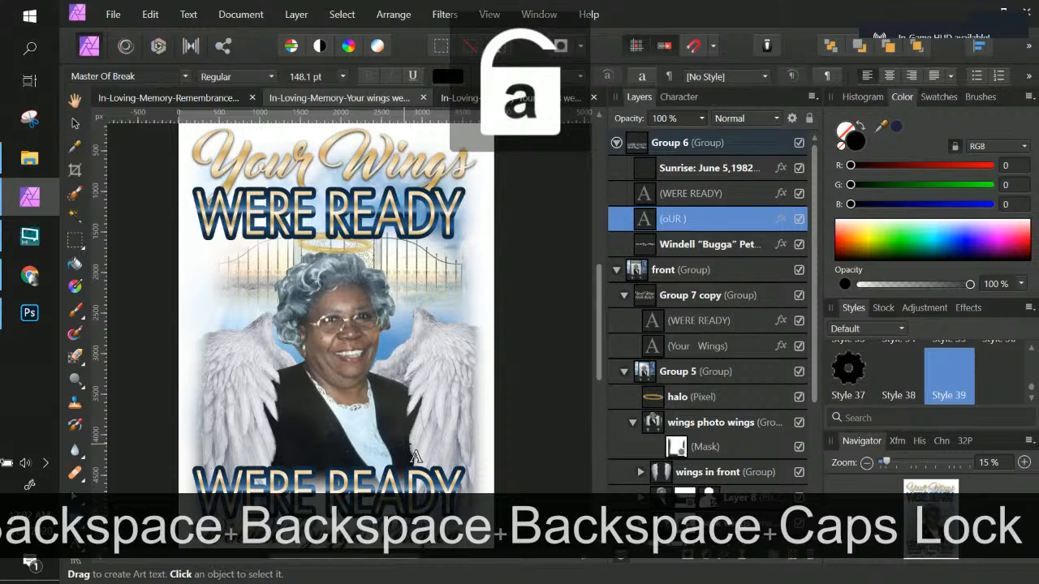
{"action": "type", "text": "Our H"}
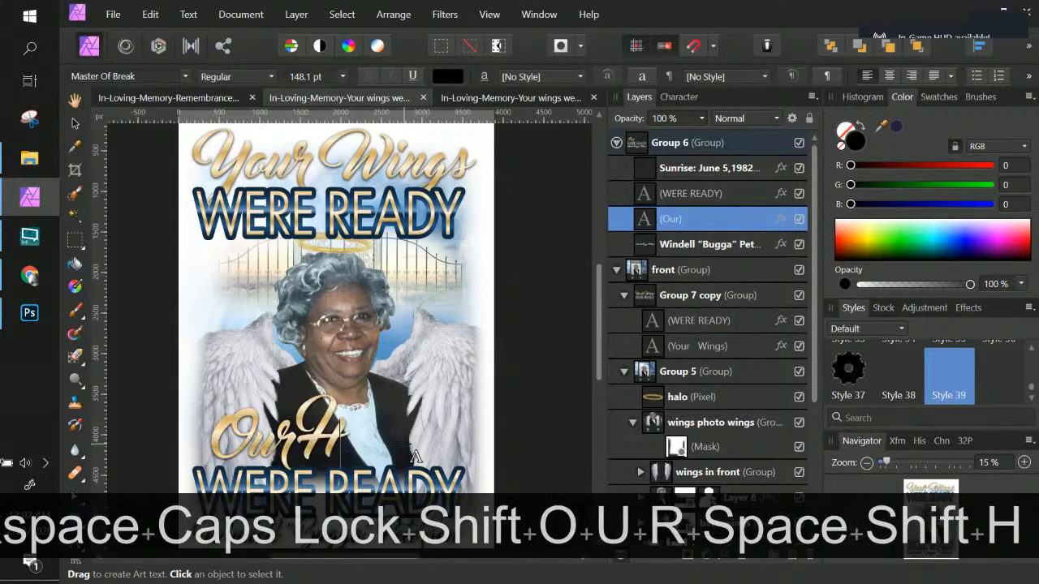
{"action": "type", "text": "earts"}
{"action": "key", "text": "Left"}
{"action": "key", "text": "Left"}
{"action": "key", "text": "Left"}
{"action": "key", "text": "Left"}
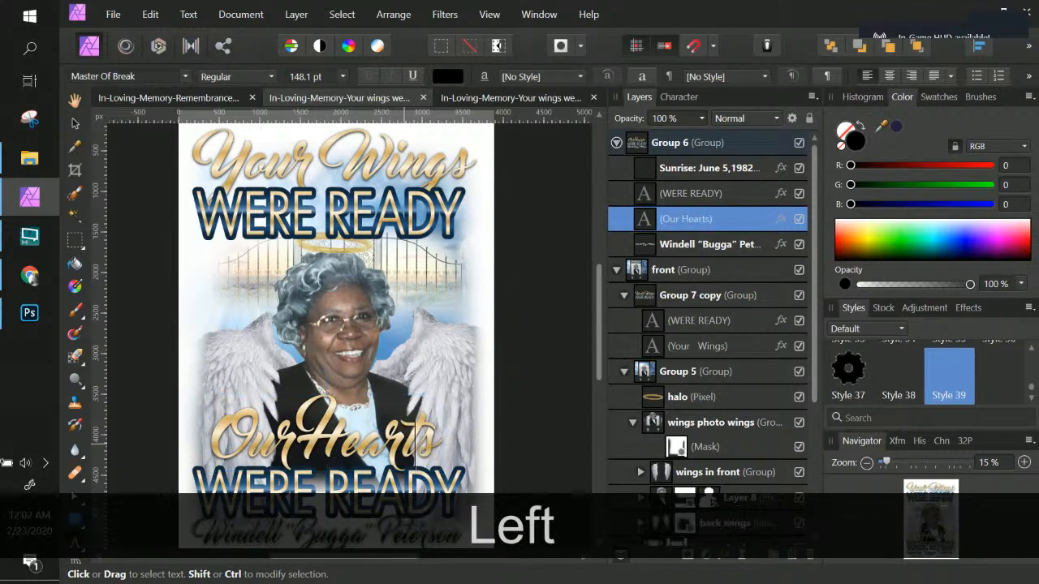
{"action": "key", "text": "Left"}
{"action": "key", "text": "Left"}
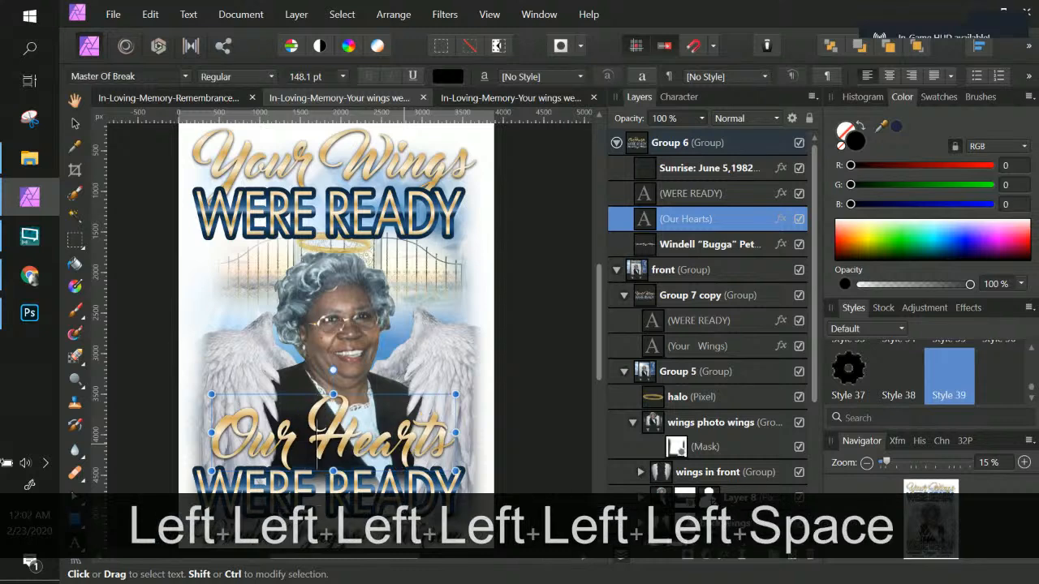
{"action": "scroll", "coordinate": [464, 360], "scroll_direction": "down", "scroll_amount": 3}
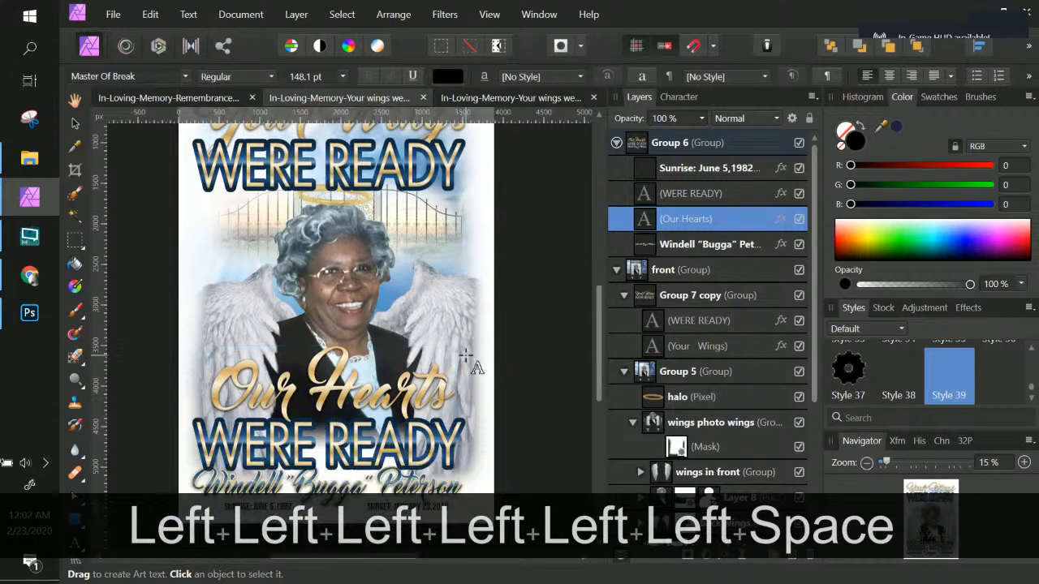
Step: Edit the duplicated WERE READY art text so it reads WERE NOT
{"action": "left_click", "coordinate": [649, 197]}
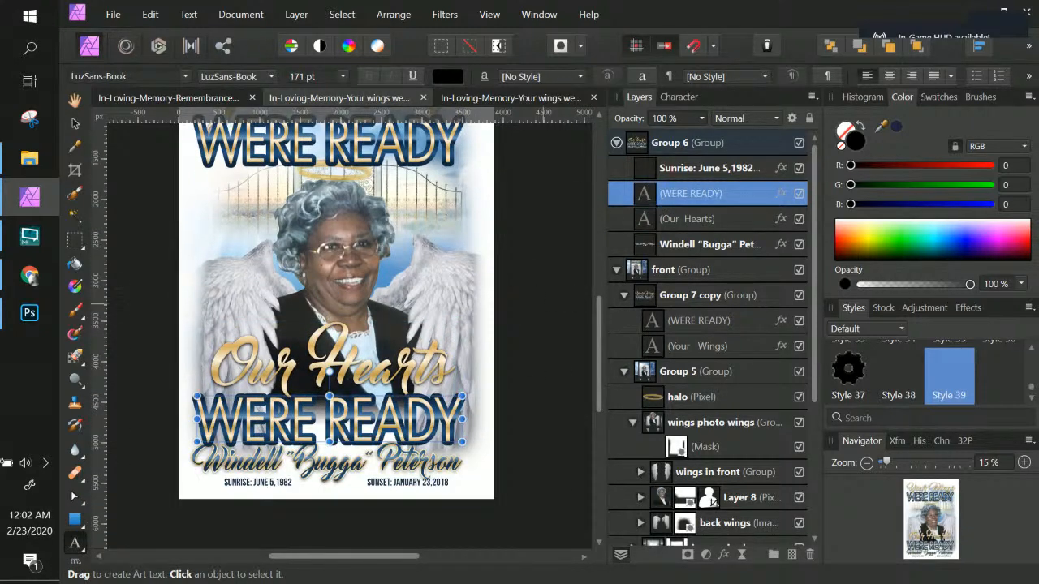
{"action": "double_click", "coordinate": [371, 430]}
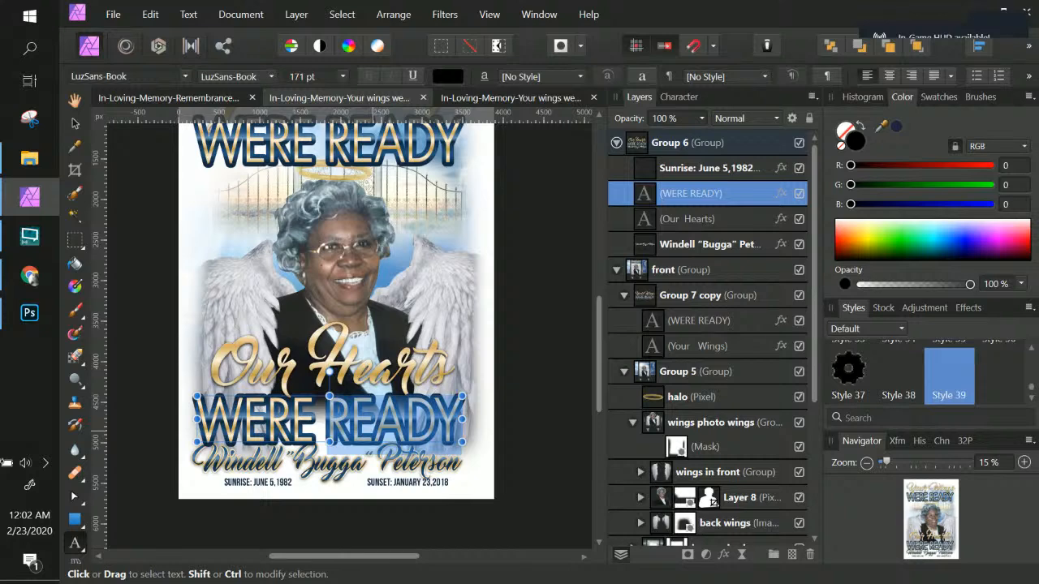
{"action": "type", "text": "not"}
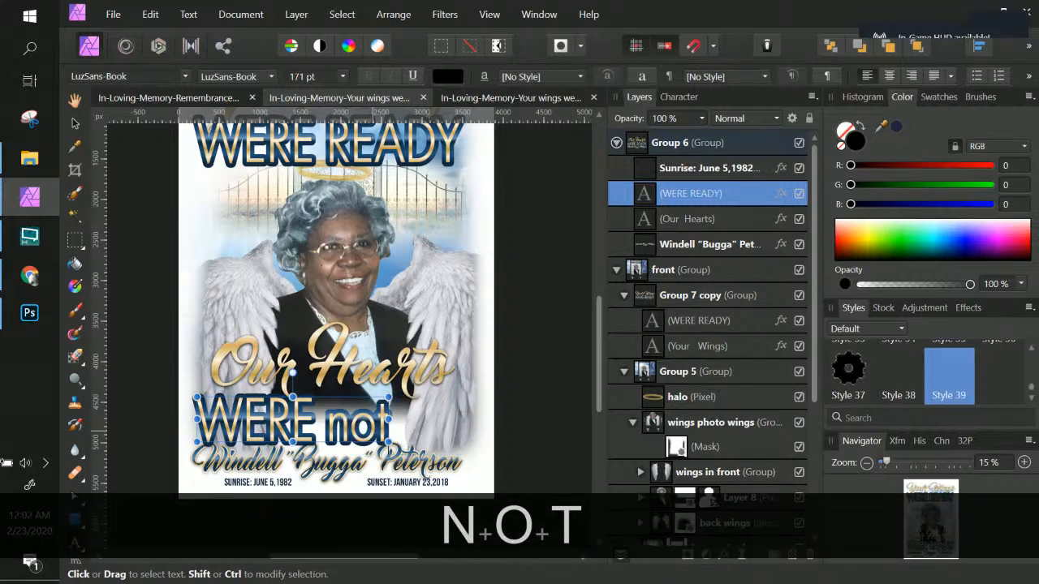
{"action": "key", "text": "BackSpace"}
{"action": "key", "text": "BackSpace"}
{"action": "key", "text": "BackSpace"}
{"action": "key", "text": "Caps_Lock"}
{"action": "type", "text": "N"}
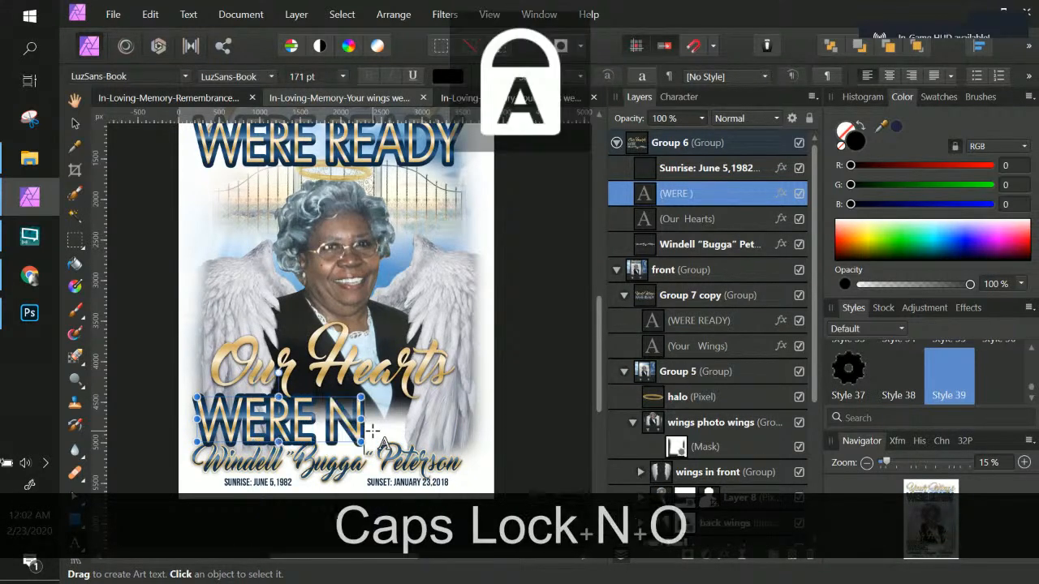
{"action": "type", "text": "OT"}
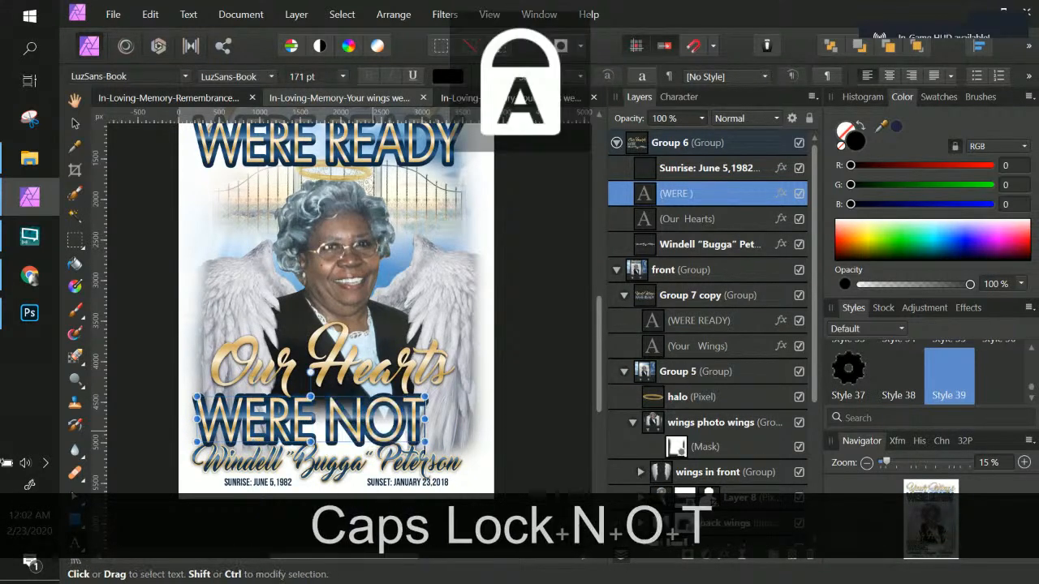
Step: Nudge the WERE NOT text slightly right and upward under Our Hearts
{"action": "left_click", "coordinate": [75, 122]}
{"action": "left_click_drag", "start_coordinate": [331, 419], "coordinate": [347, 416]}
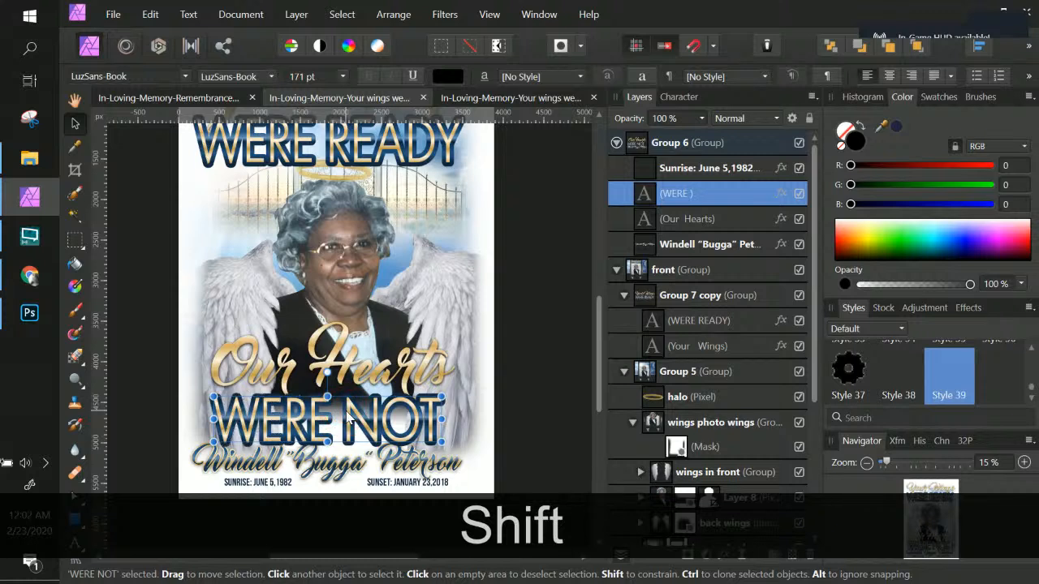
{"action": "key", "text": "Up"}
{"action": "key", "text": "Up"}
{"action": "key", "text": "Up"}
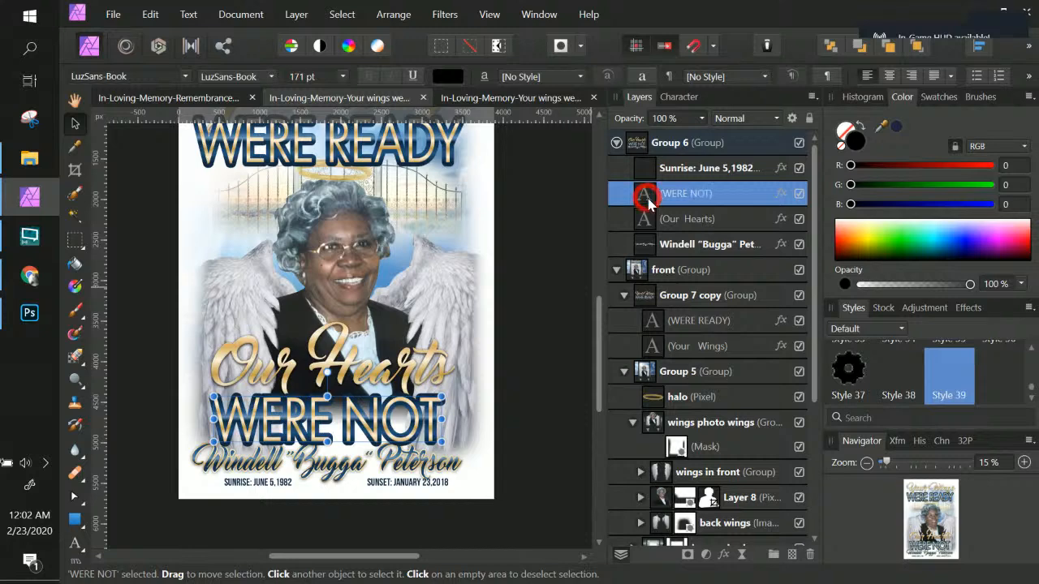
{"action": "key", "text": "Up"}
{"action": "key", "text": "Up"}
{"action": "key", "text": "Up"}
{"action": "key", "text": "Up"}
{"action": "key", "text": "Up"}
{"action": "key", "text": "Up"}
{"action": "key", "text": "Up"}
{"action": "key", "text": "Up"}
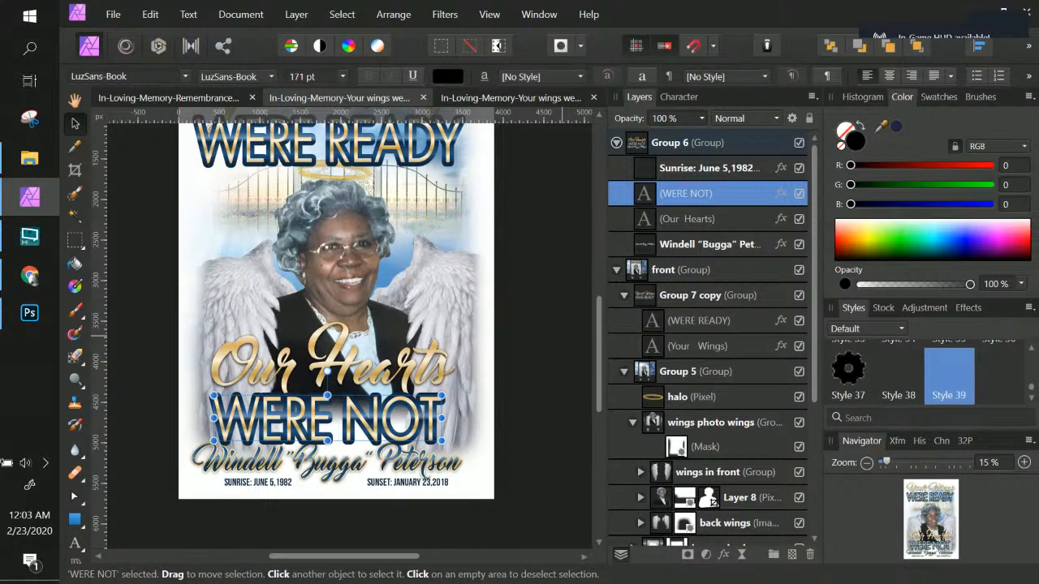
{"action": "mouse_move", "coordinate": [719, 246]}
{"action": "left_mouse_down"}
{"action": "mouse_move", "coordinate": [702, 183]}
{"action": "mouse_move", "coordinate": [648, 189]}
{"action": "left_mouse_up"}
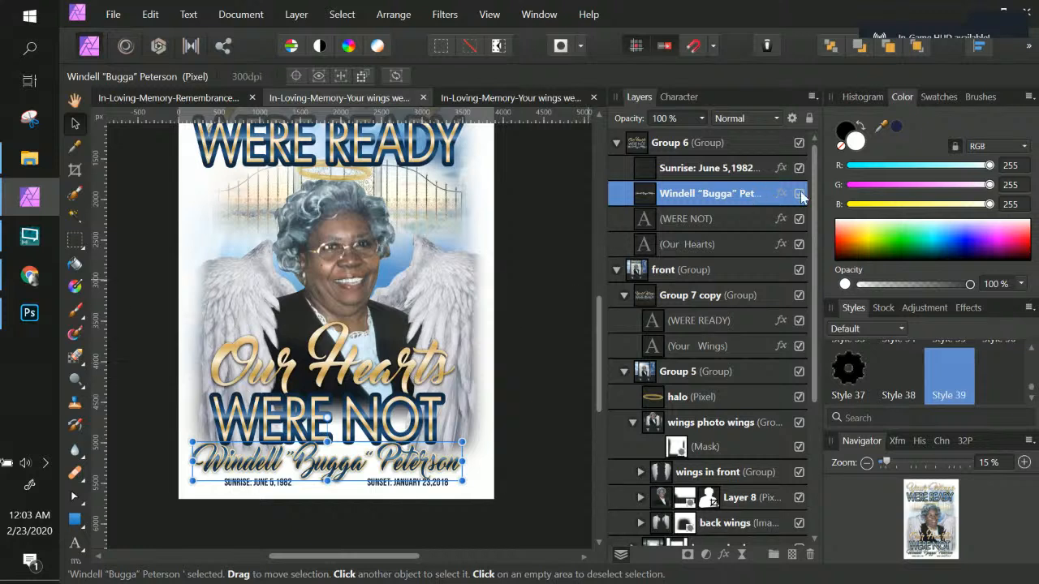
{"action": "left_click", "coordinate": [1029, 308]}
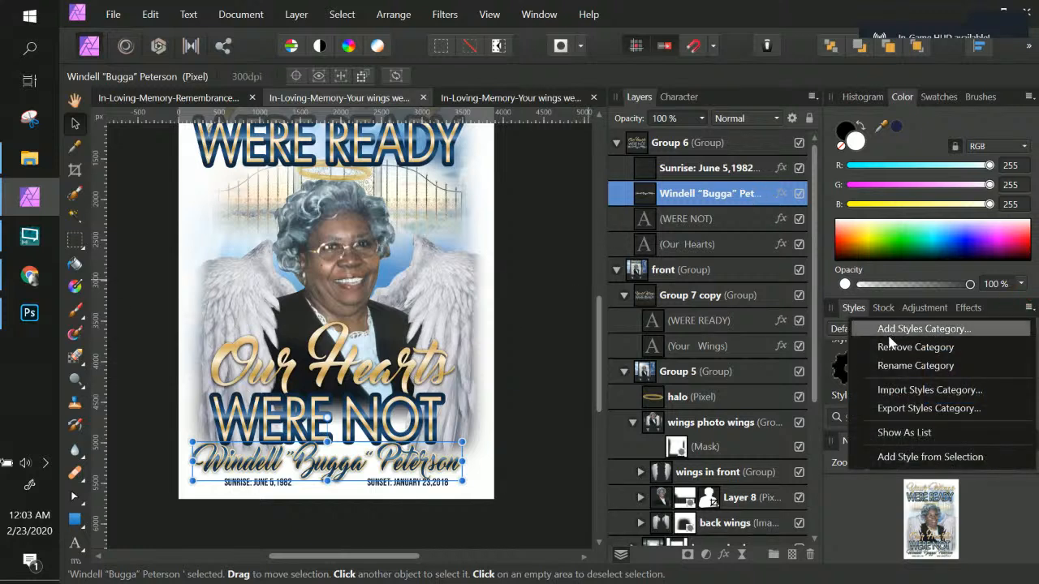
{"action": "left_click", "coordinate": [905, 457]}
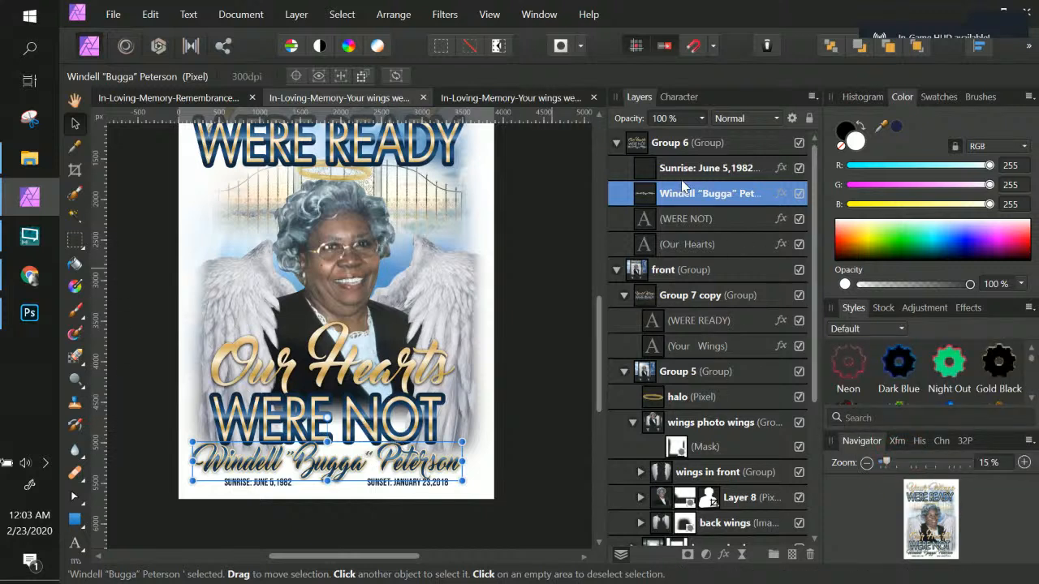
{"action": "left_click", "coordinate": [693, 222]}
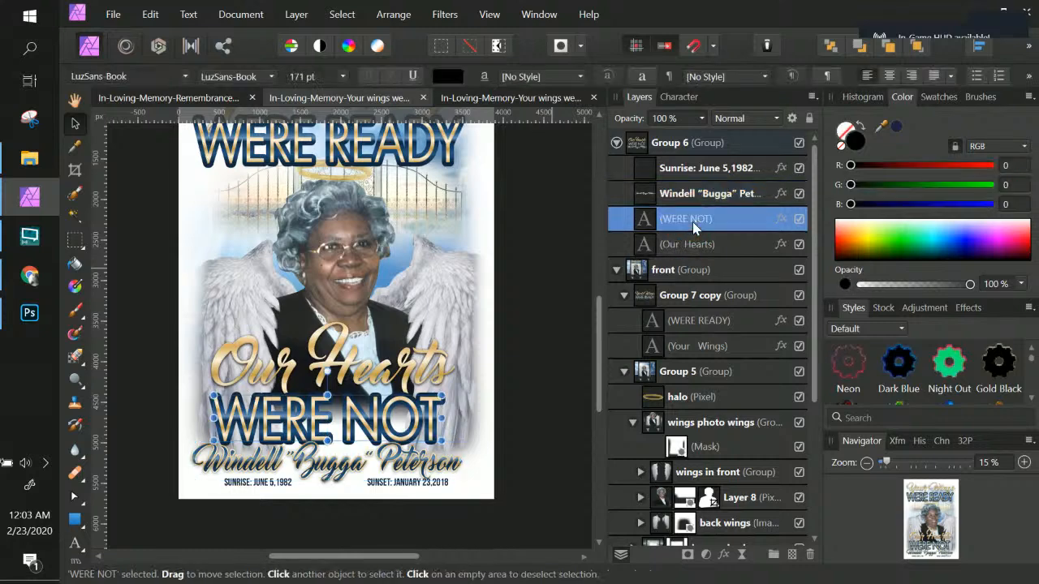
{"action": "left_click", "coordinate": [695, 194]}
{"action": "double_click", "coordinate": [695, 194]}
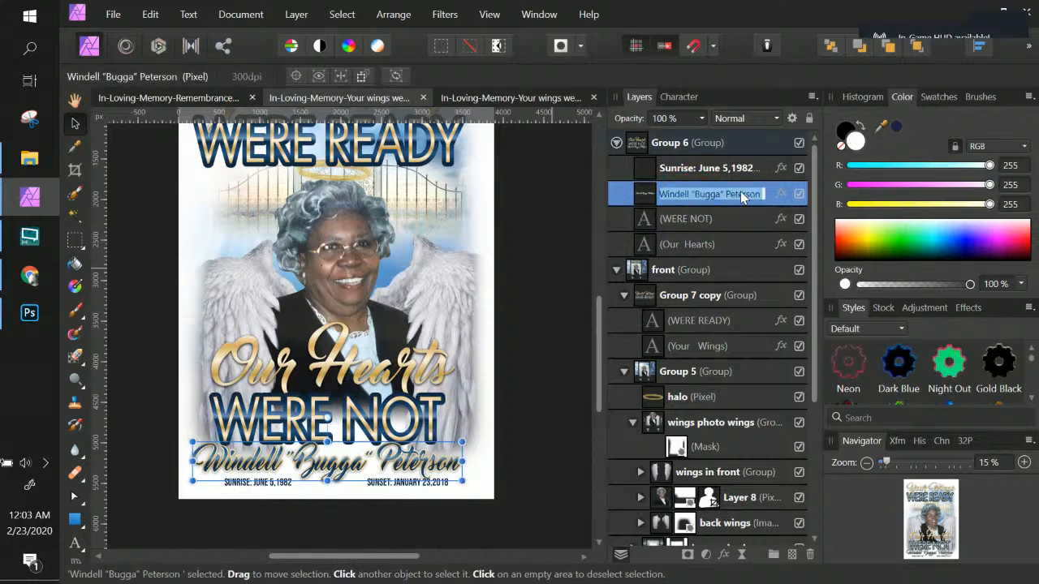
{"action": "key", "text": "ctrl+c"}
Step: Set the WERE NOT text's font to Master Of Break
{"action": "left_click", "coordinate": [734, 217]}
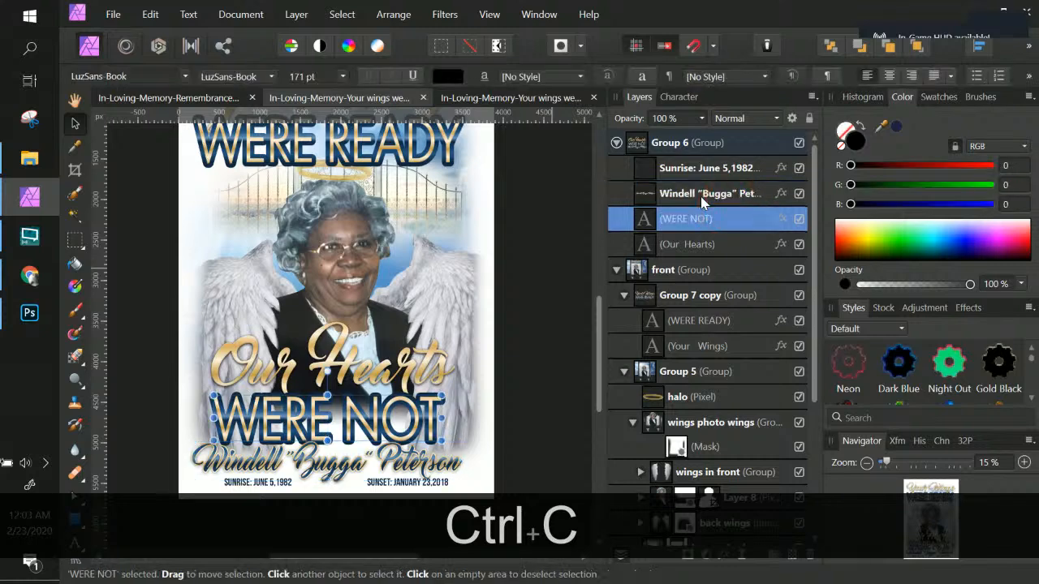
{"action": "left_click", "coordinate": [701, 200]}
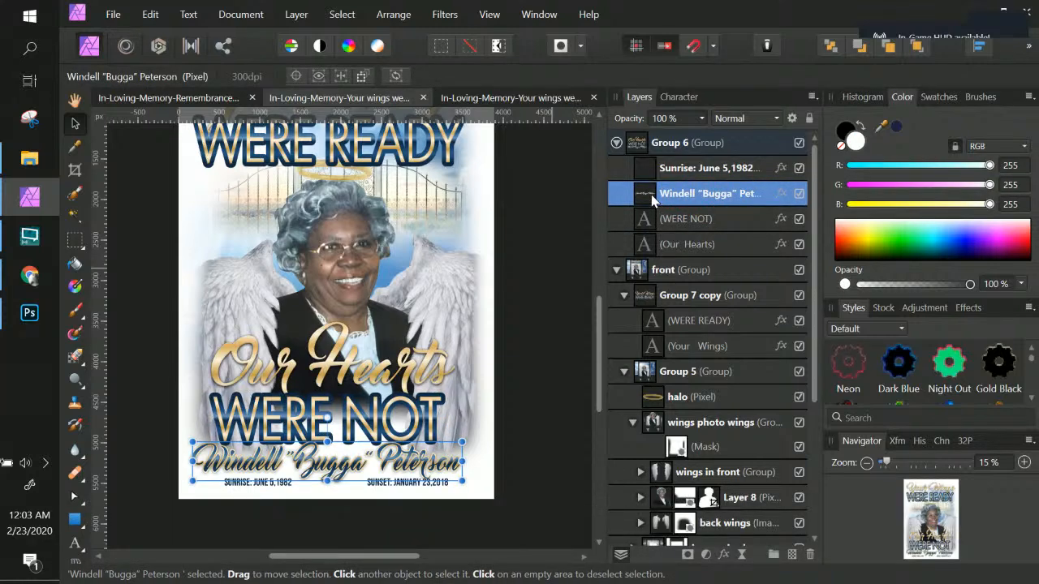
{"action": "left_click", "coordinate": [678, 220]}
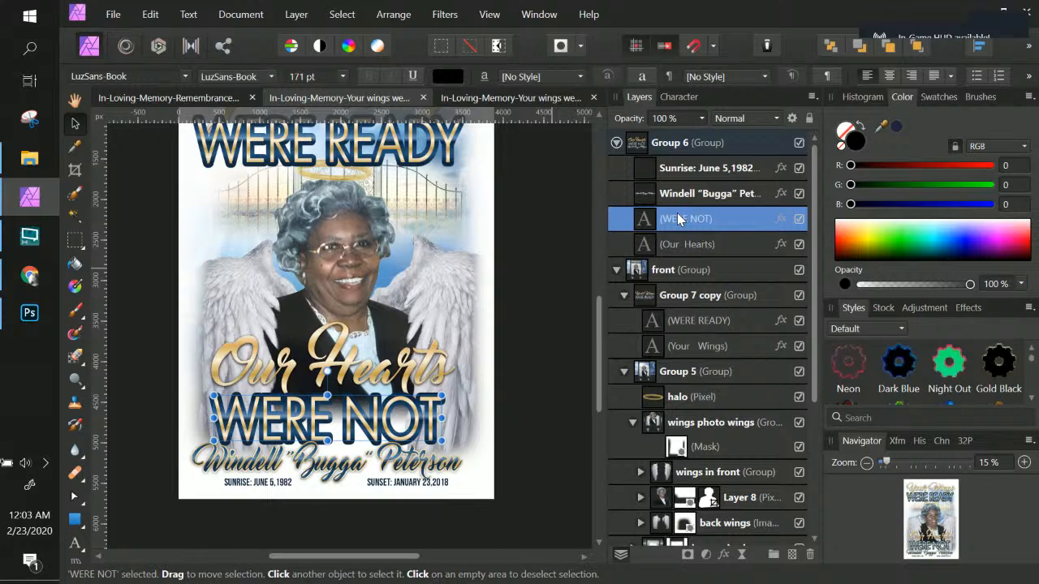
{"action": "left_click", "coordinate": [122, 76]}
{"action": "type", "text": "MASTER"}
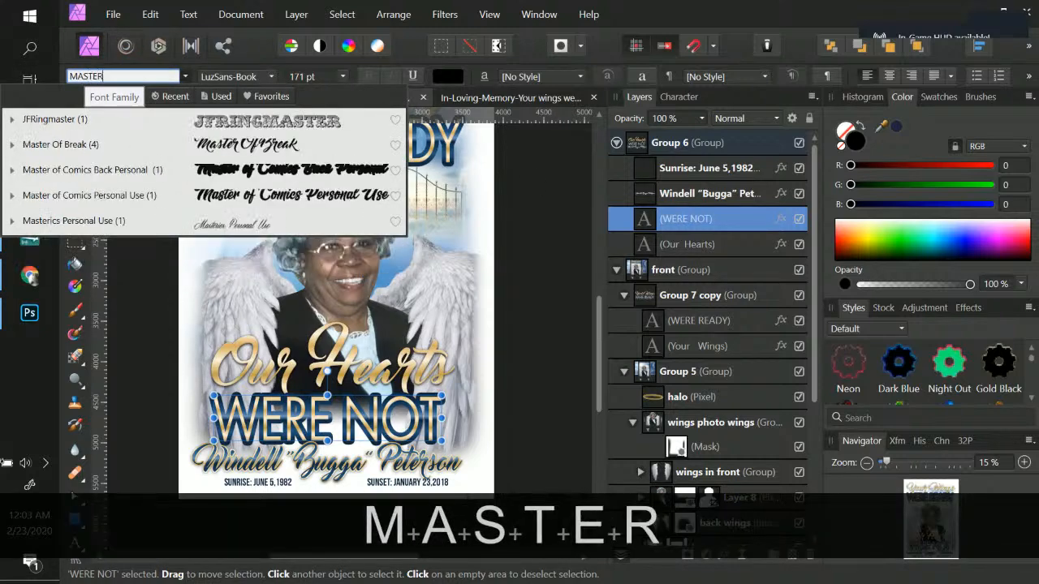
{"action": "left_click", "coordinate": [73, 145]}
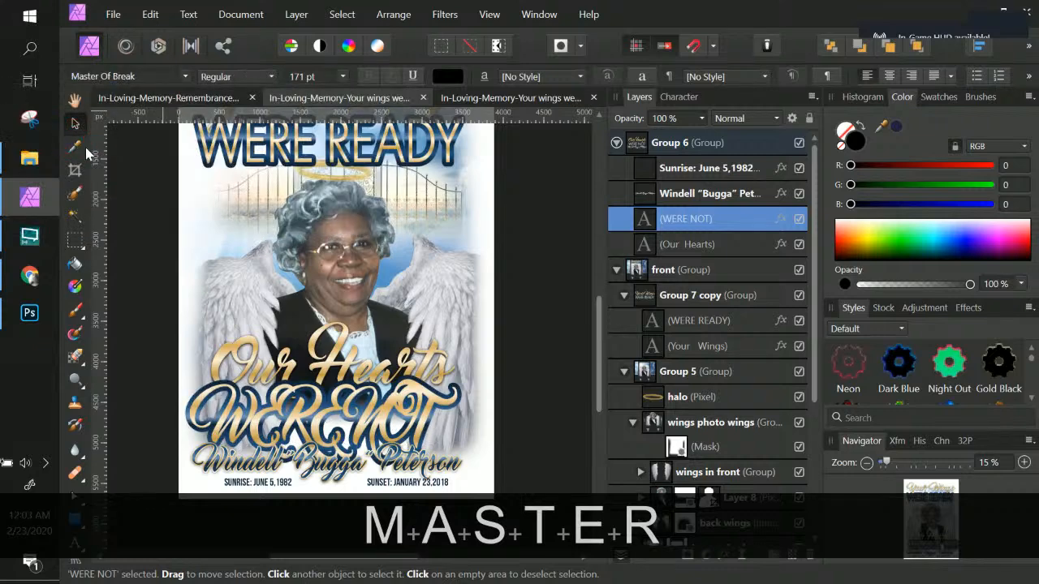
Step: Create new art text by pasting the copied name and move it onto the name area below the titles
{"action": "left_click", "coordinate": [76, 542]}
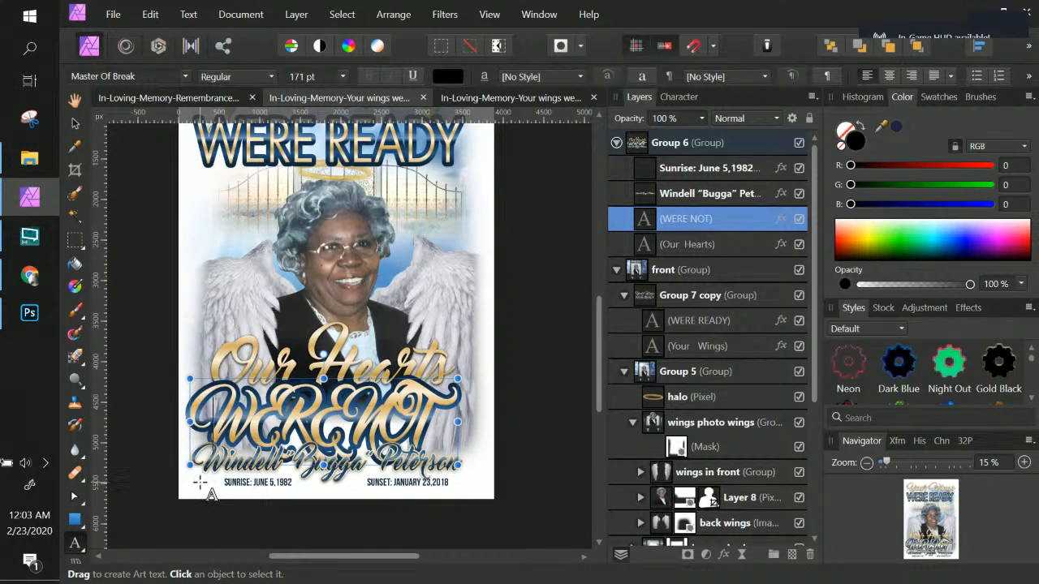
{"action": "left_click_drag", "start_coordinate": [200, 478], "coordinate": [219, 507]}
{"action": "key", "text": "ctrl+v"}
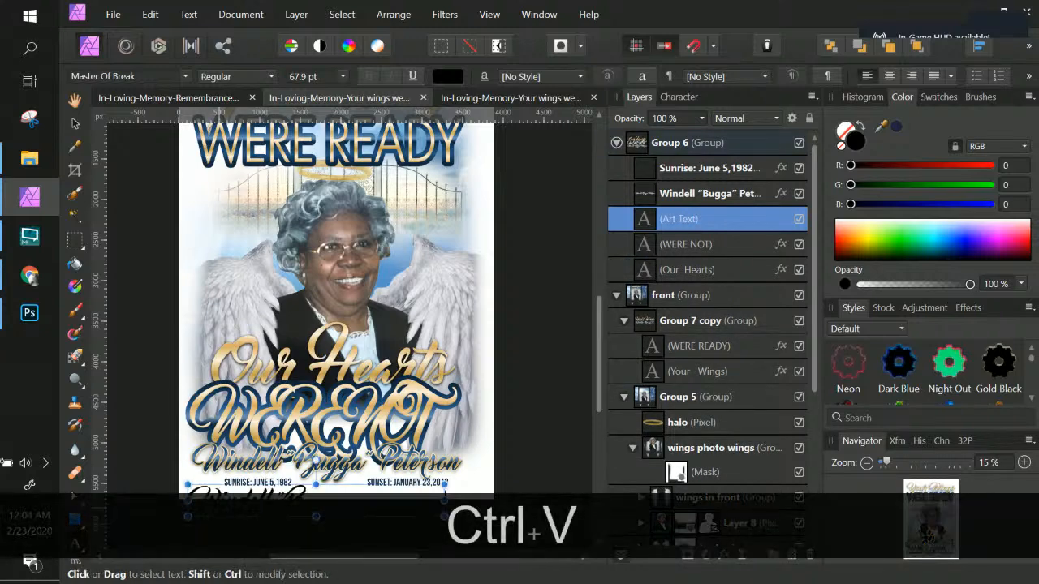
{"action": "left_click", "coordinate": [75, 123]}
{"action": "scroll", "coordinate": [274, 455], "scroll_direction": "down", "scroll_amount": 2}
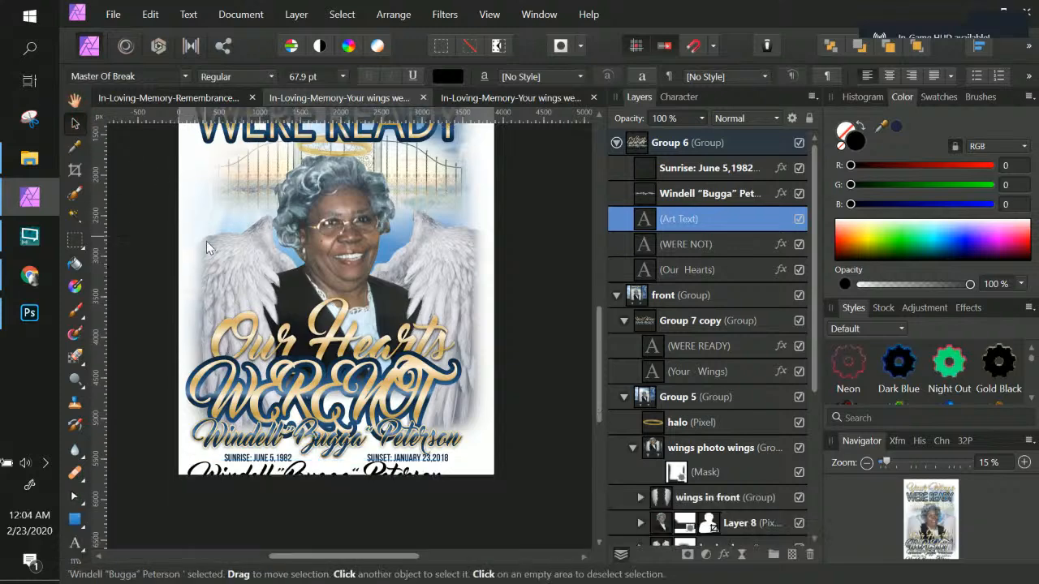
{"action": "left_click_drag", "start_coordinate": [273, 455], "coordinate": [280, 414]}
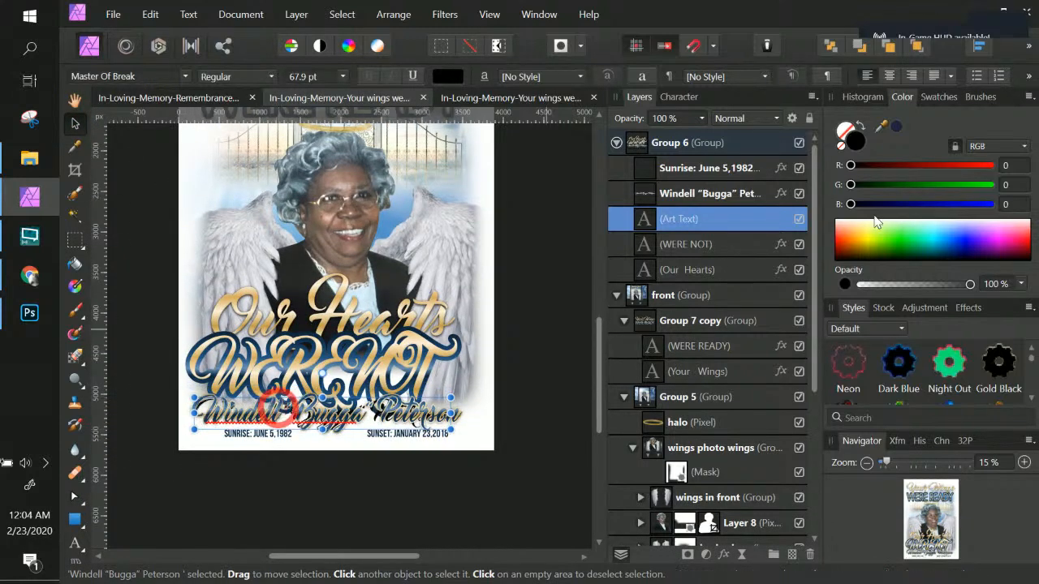
{"action": "left_click", "coordinate": [731, 203]}
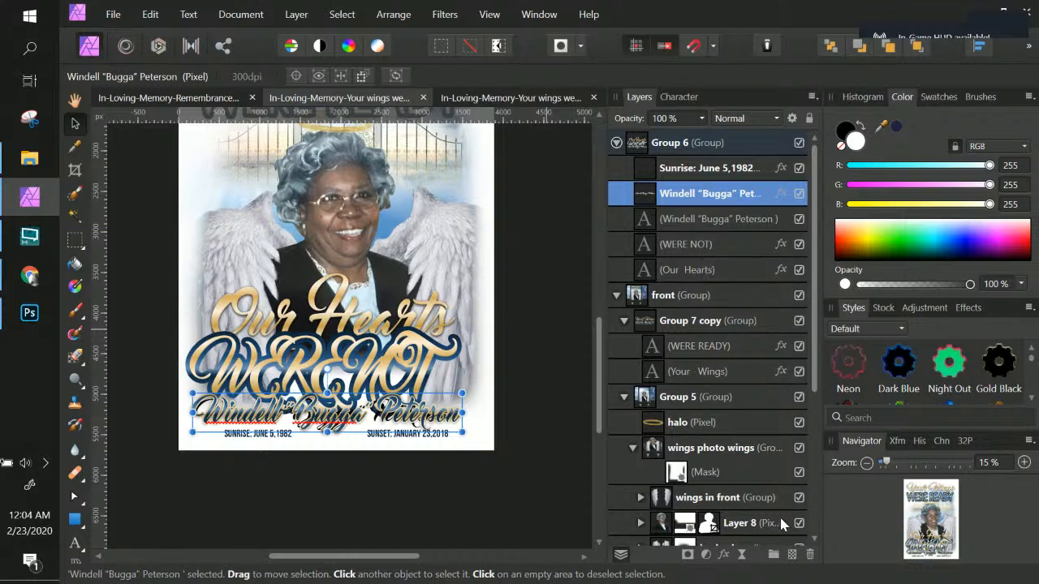
{"action": "left_click", "coordinate": [809, 555]}
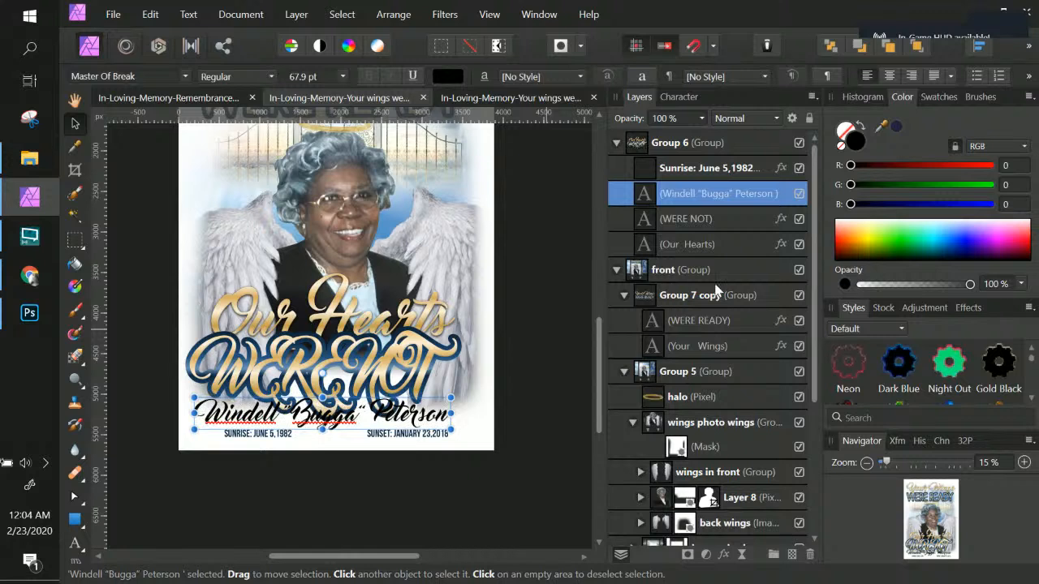
{"action": "left_click_drag", "start_coordinate": [1030, 362], "coordinate": [1030, 398]}
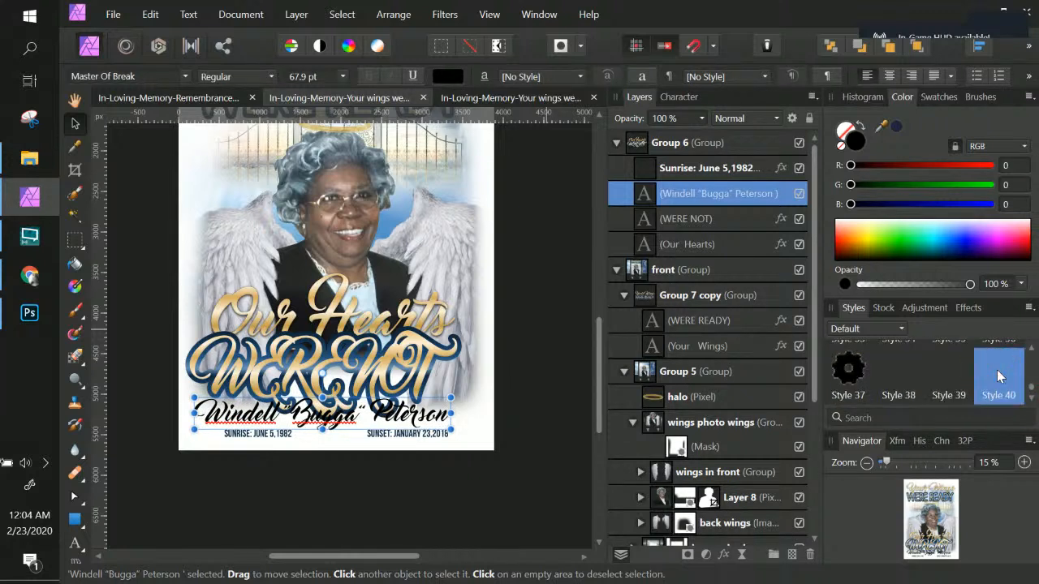
{"action": "left_click", "coordinate": [998, 374]}
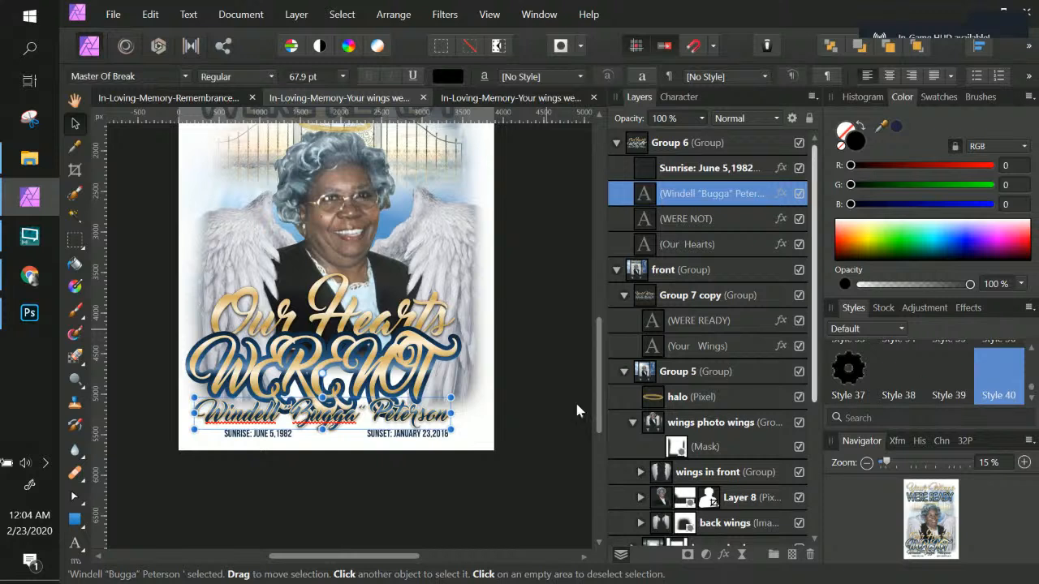
{"action": "scroll", "coordinate": [407, 368], "scroll_direction": "up", "scroll_amount": 2}
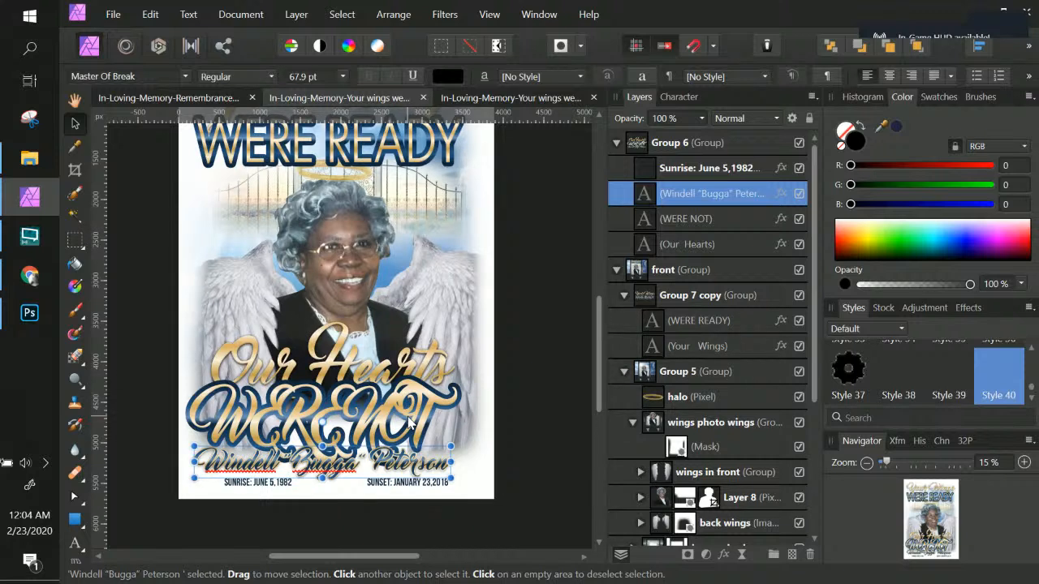
Step: Set the WERE NOT text's font to LuzSans-Book
{"action": "left_click", "coordinate": [706, 219]}
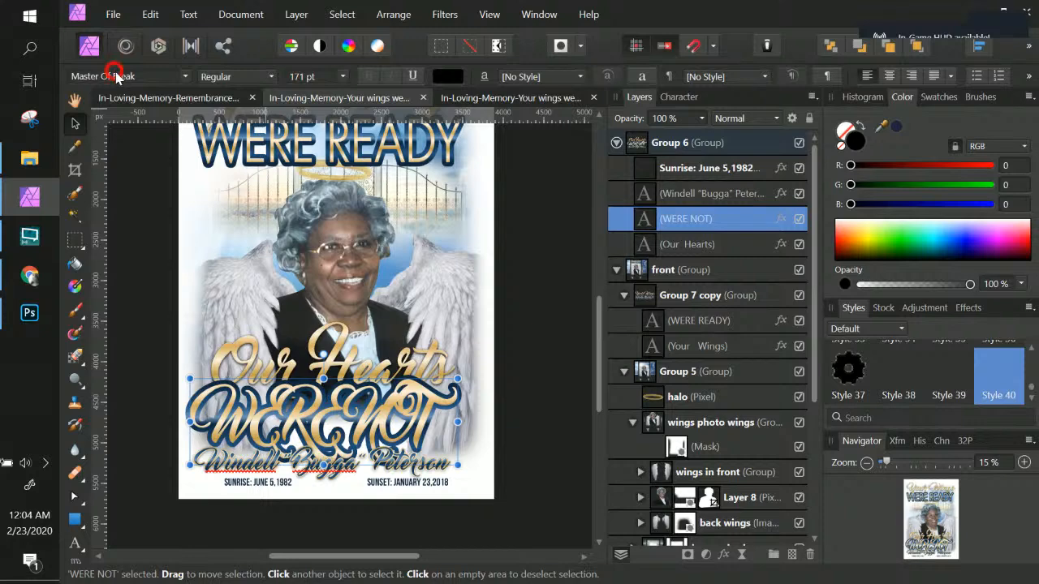
{"action": "left_click", "coordinate": [114, 76]}
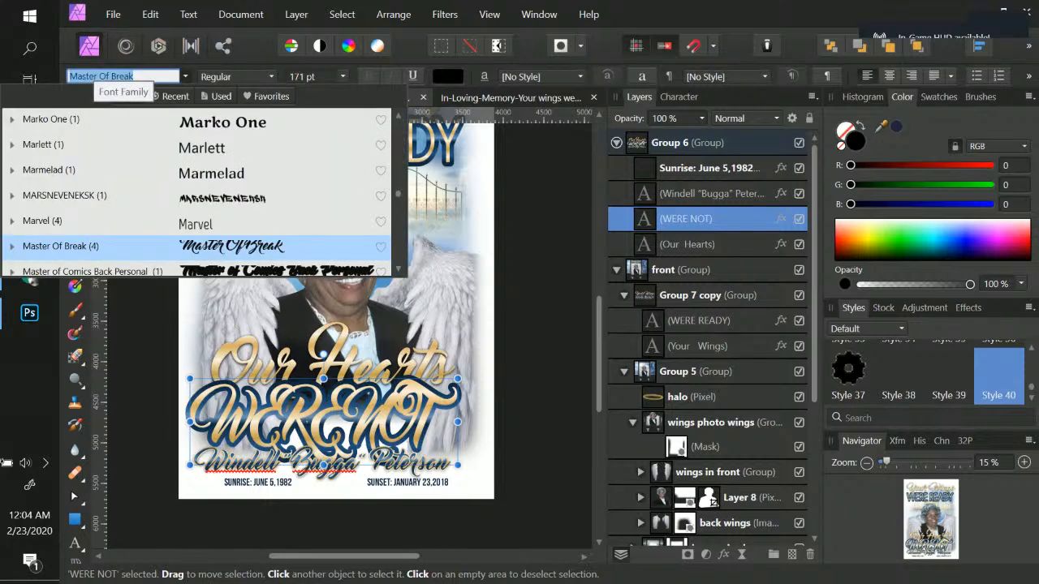
{"action": "type", "text": "LUZ"}
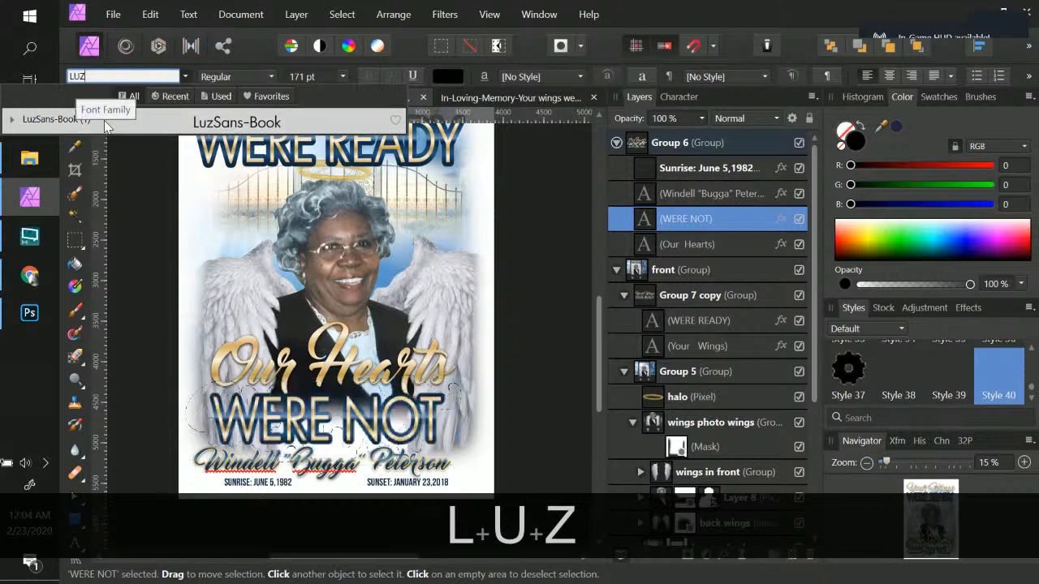
{"action": "left_click", "coordinate": [104, 121]}
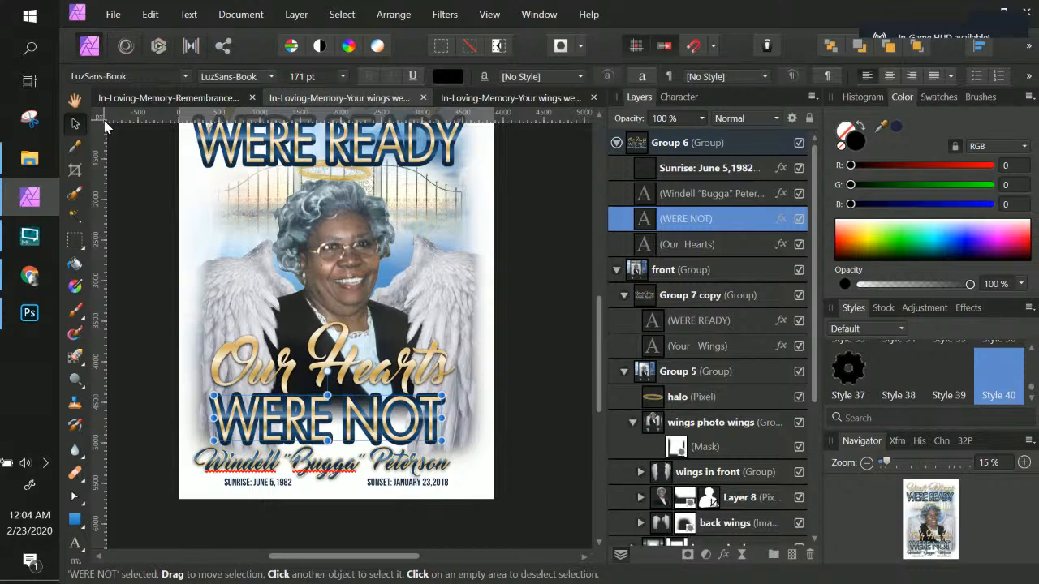
{"action": "scroll", "coordinate": [469, 246], "scroll_direction": "up", "scroll_amount": 3}
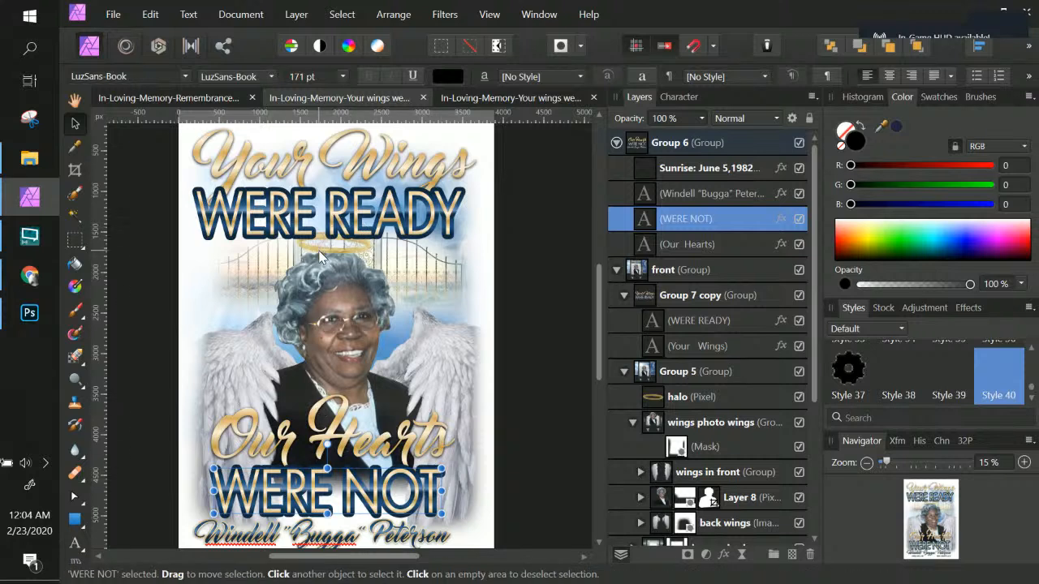
{"action": "scroll", "coordinate": [320, 258], "scroll_direction": "down", "scroll_amount": 1}
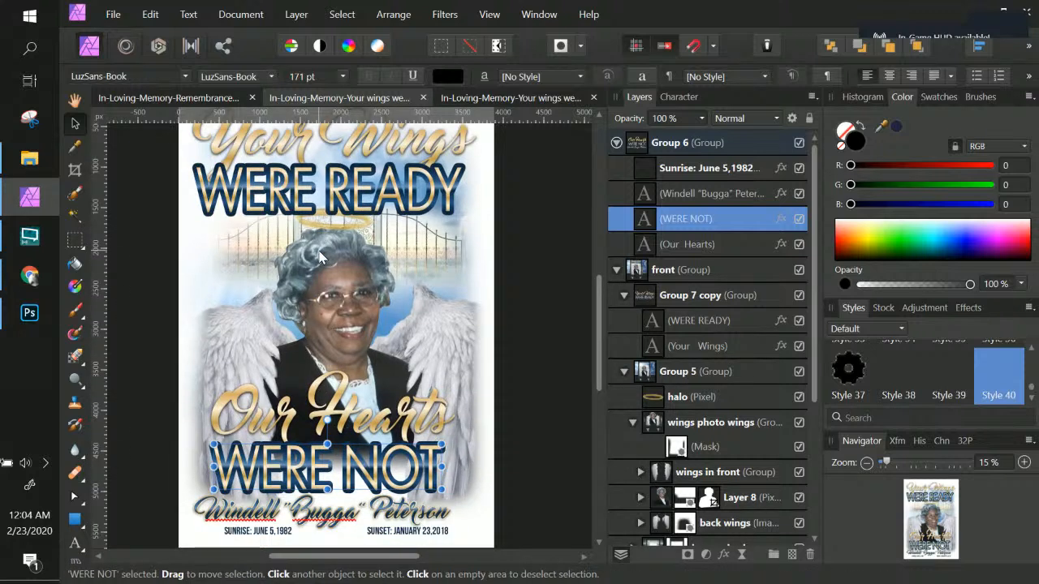
{"action": "scroll", "coordinate": [320, 258], "scroll_direction": "down", "scroll_amount": 1}
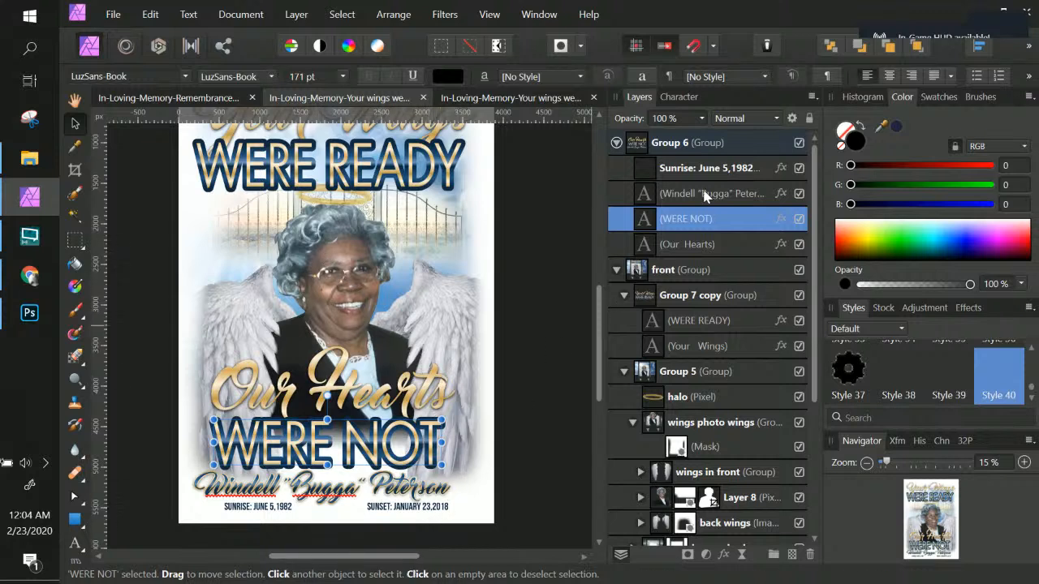
{"action": "left_click", "coordinate": [713, 171]}
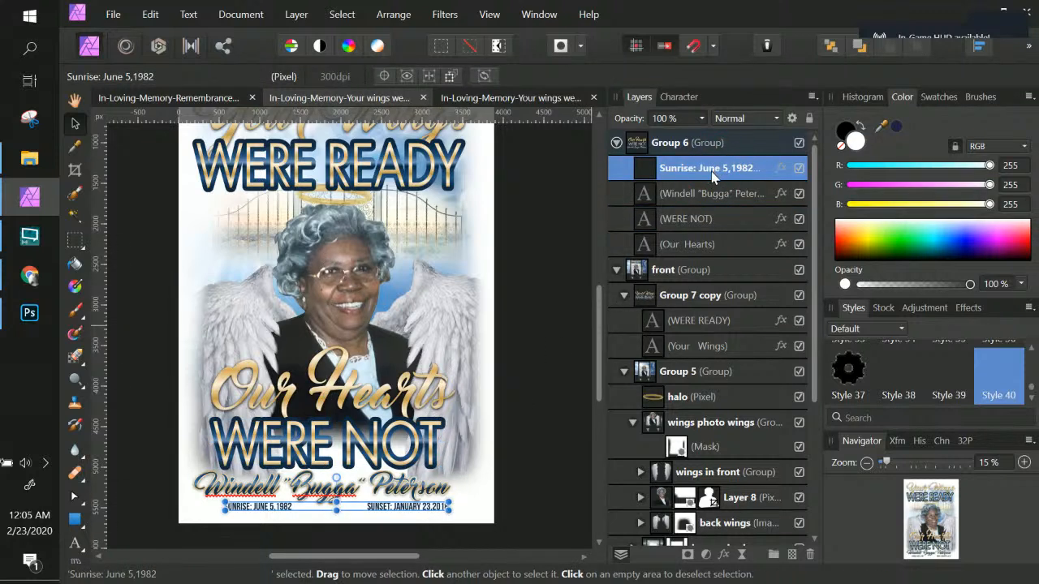
{"action": "double_click", "coordinate": [684, 172]}
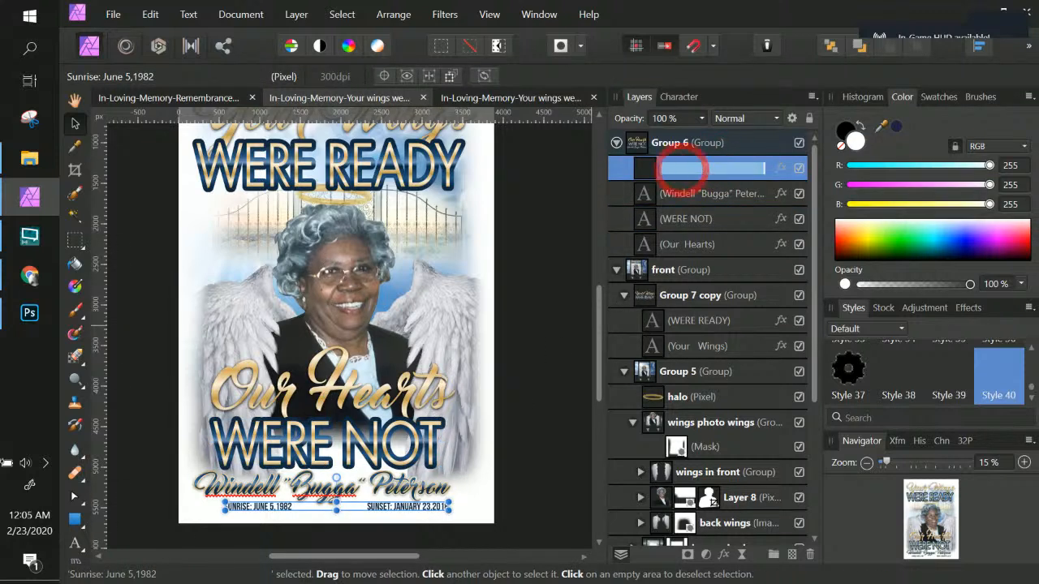
{"action": "double_click", "coordinate": [696, 168]}
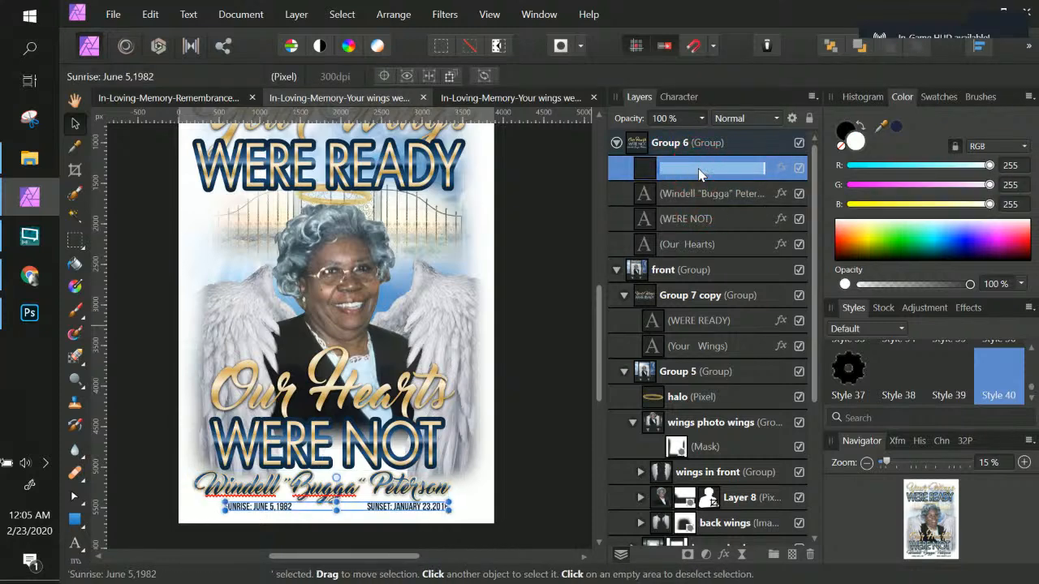
{"action": "key", "text": "ctrl+c"}
{"action": "left_click", "coordinate": [647, 169]}
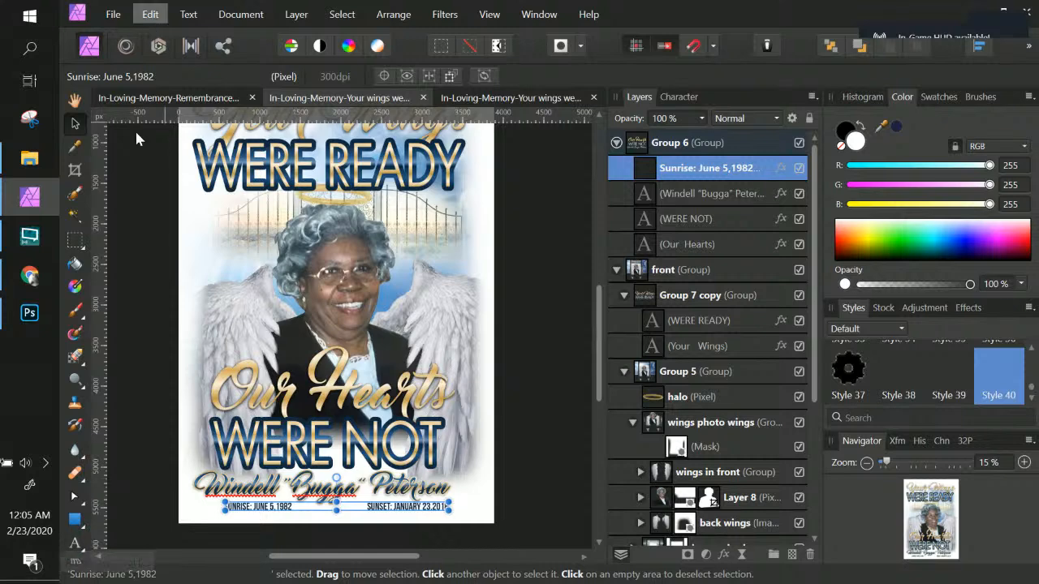
Step: Create new Bebas Neue art text below the page and paste the copied sunrise date into it
{"action": "left_click", "coordinate": [77, 544]}
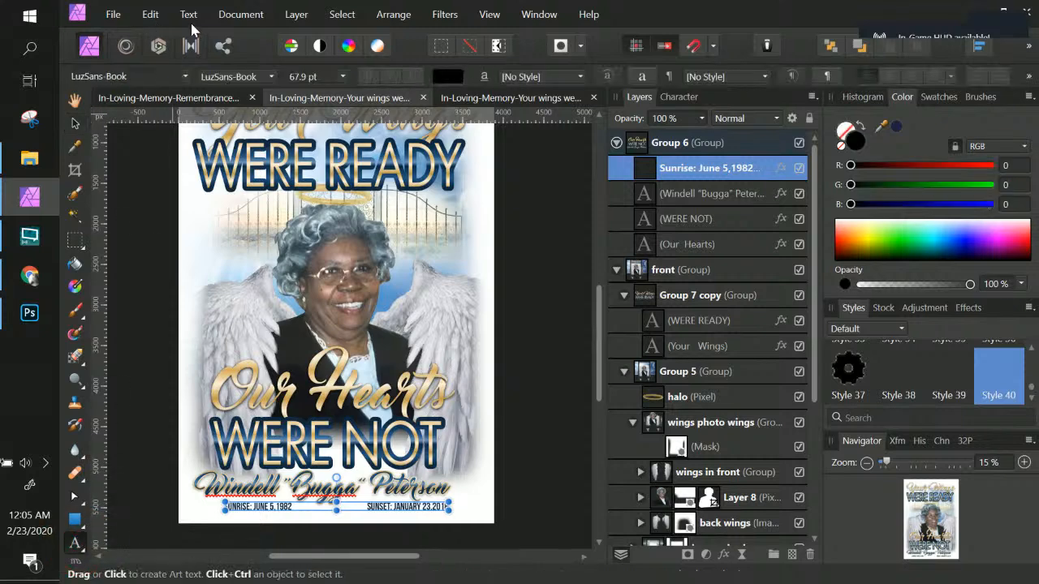
{"action": "left_click", "coordinate": [151, 78]}
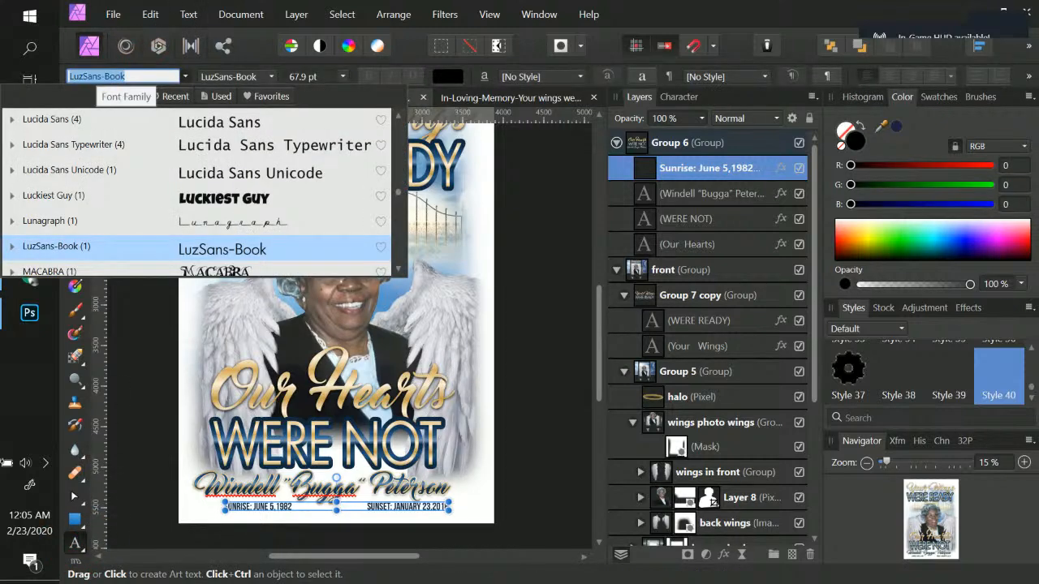
{"action": "type", "text": "BEBAS"}
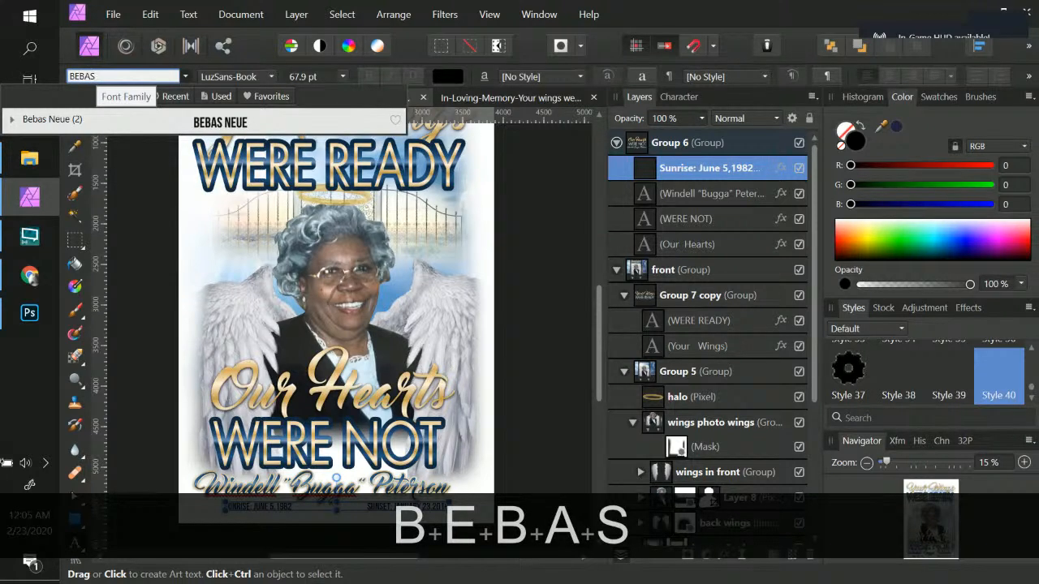
{"action": "key", "text": "Return"}
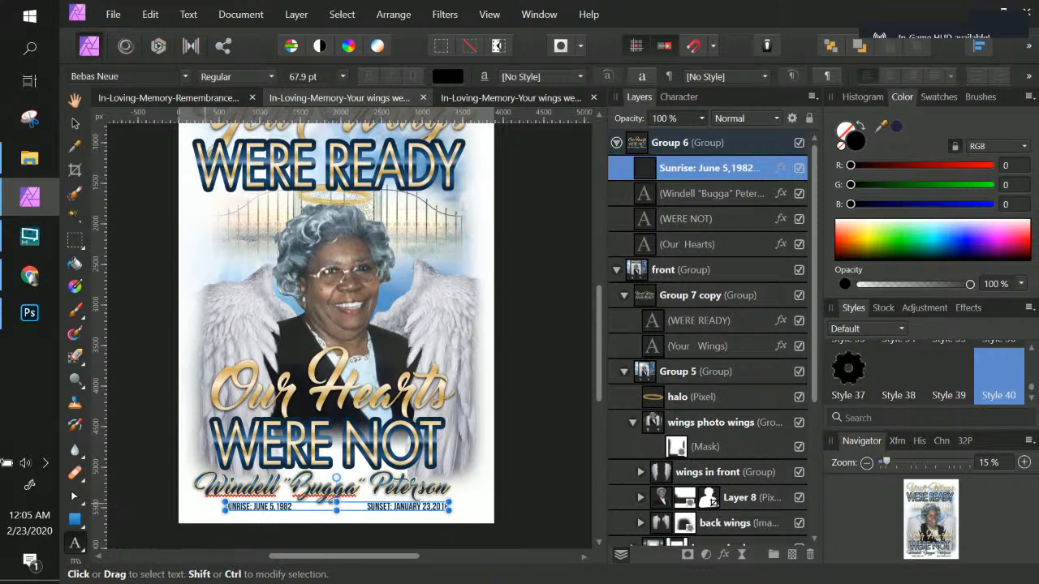
{"action": "left_click_drag", "start_coordinate": [199, 519], "coordinate": [197, 515]}
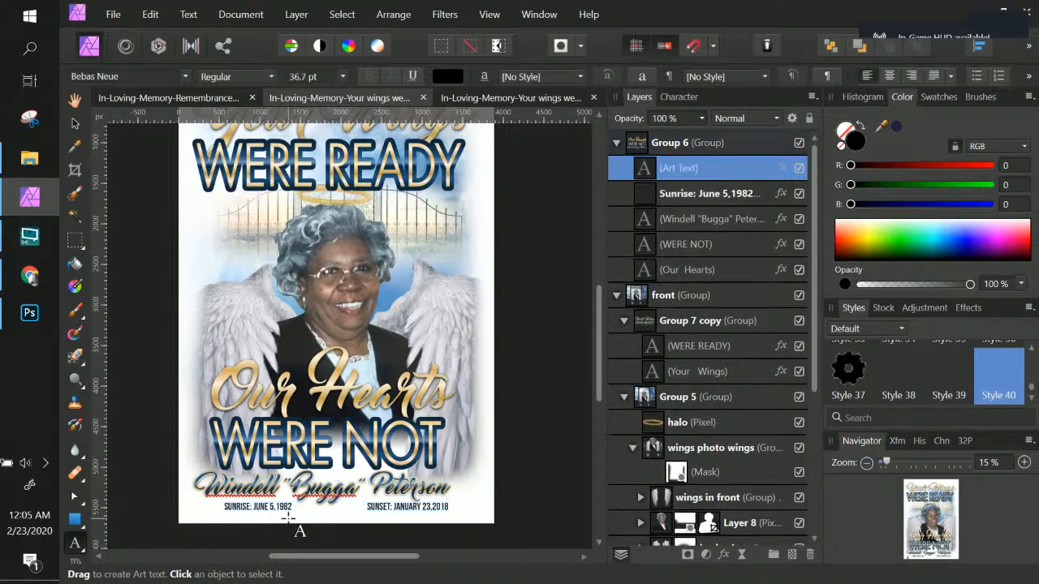
{"action": "key", "text": "ctrl+v"}
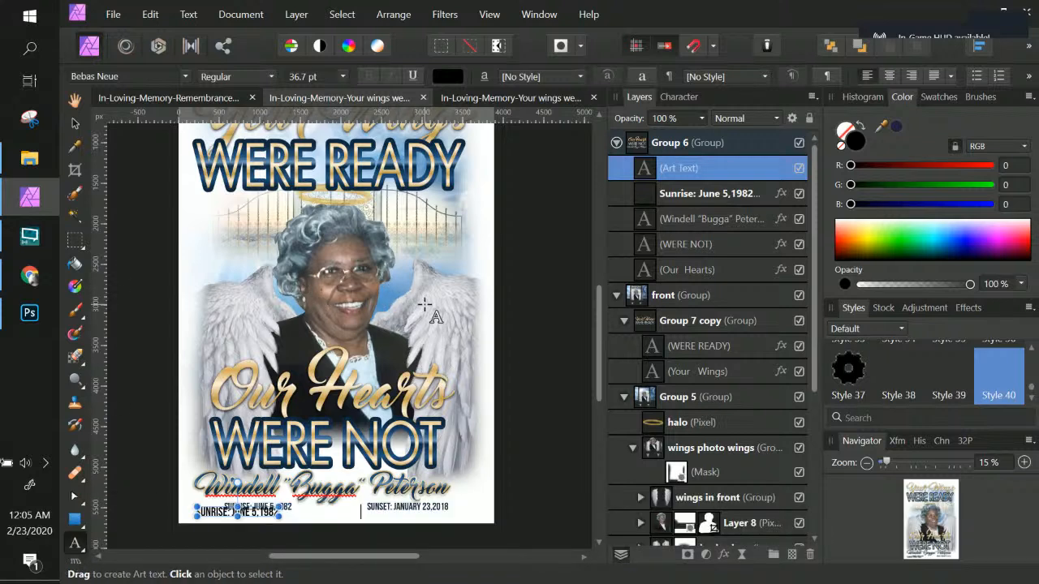
Step: Shrink the pasted sunrise date text to about 29 pt
{"action": "left_click", "coordinate": [74, 123]}
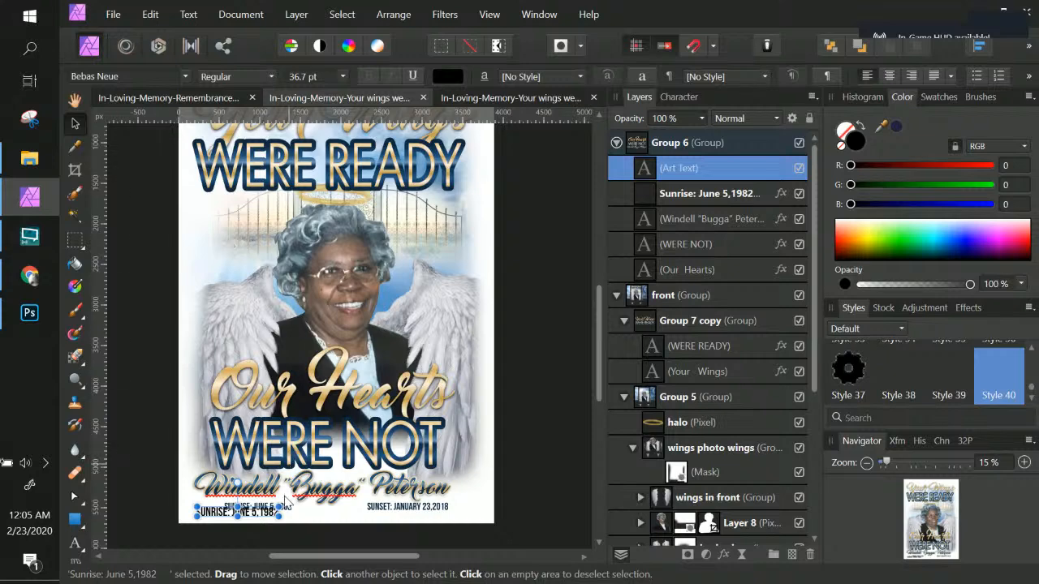
{"action": "left_click_drag", "start_coordinate": [278, 517], "coordinate": [245, 511]}
{"action": "key", "text": "Return"}
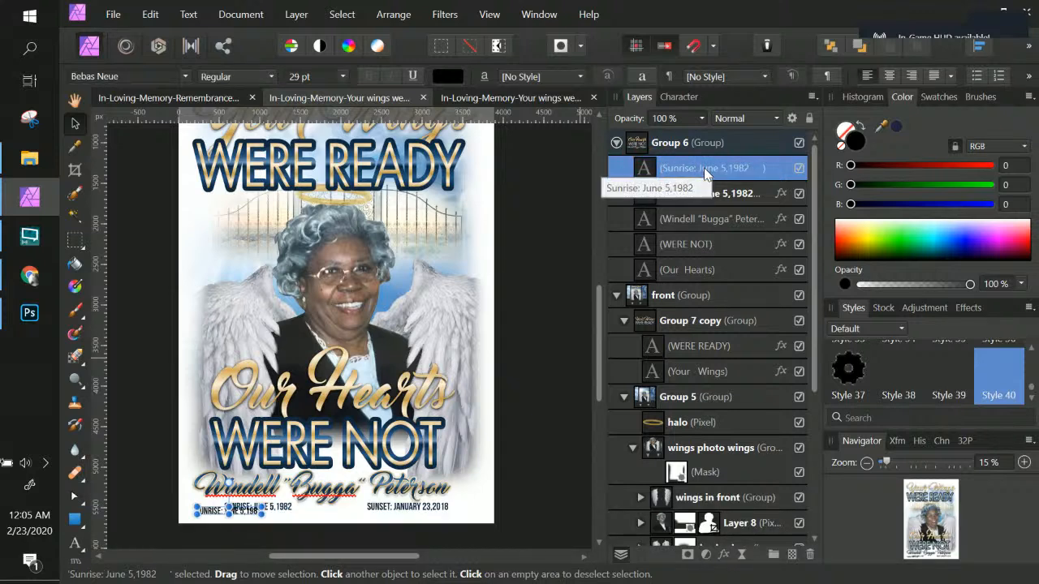
Step: Select the new date text layer and move it up onto the left wing for editing
{"action": "left_click", "coordinate": [689, 200]}
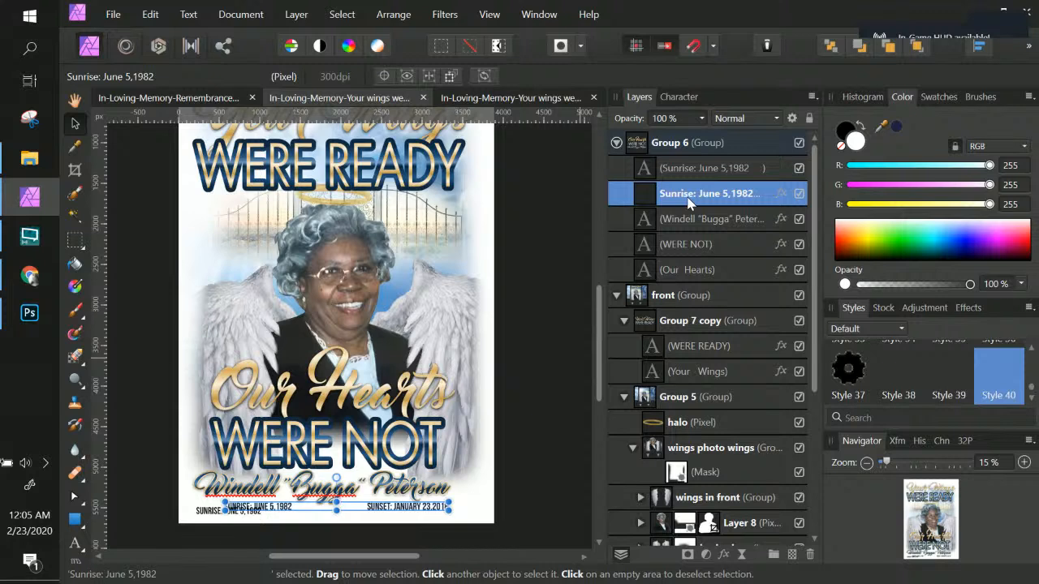
{"action": "double_click", "coordinate": [688, 195]}
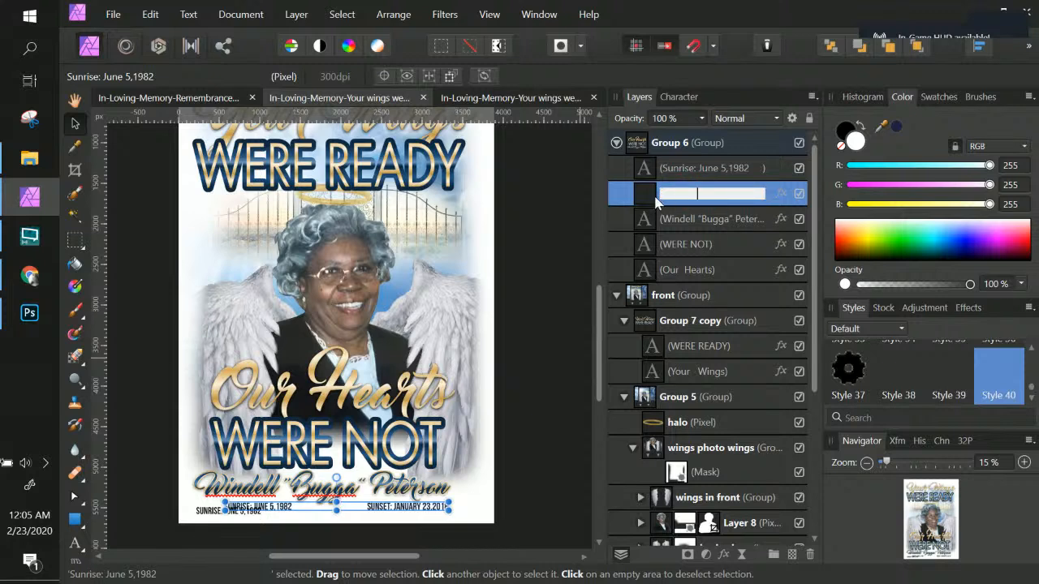
{"action": "left_click", "coordinate": [649, 196]}
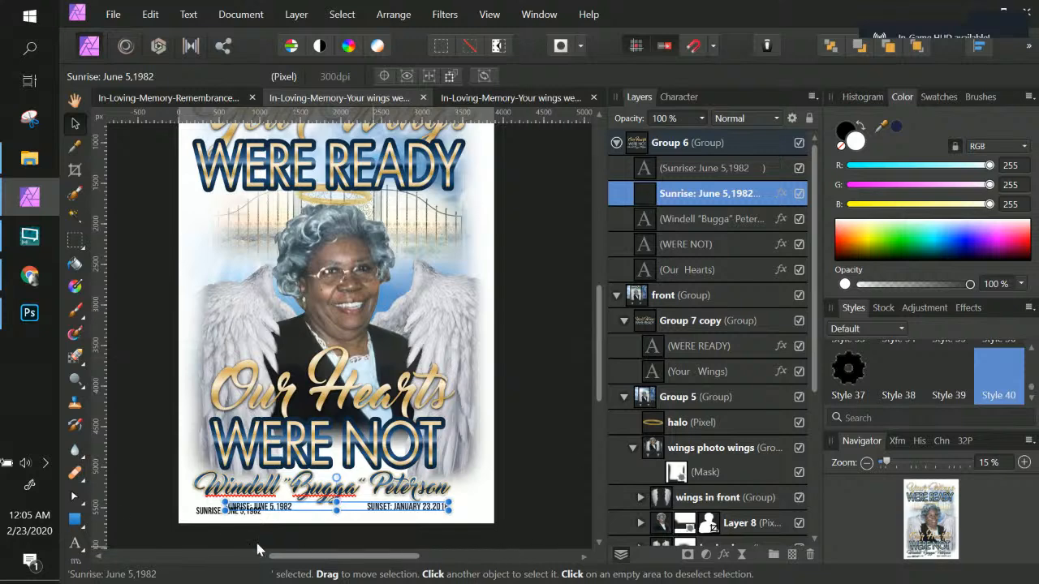
{"action": "left_click", "coordinate": [213, 511]}
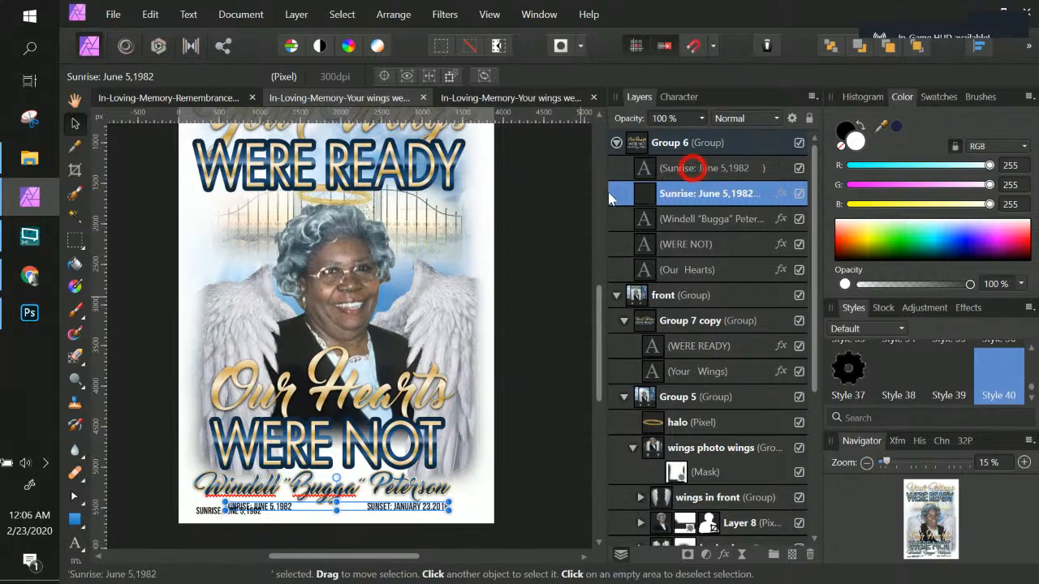
{"action": "left_click", "coordinate": [698, 168]}
{"action": "left_click_drag", "start_coordinate": [213, 514], "coordinate": [222, 312]}
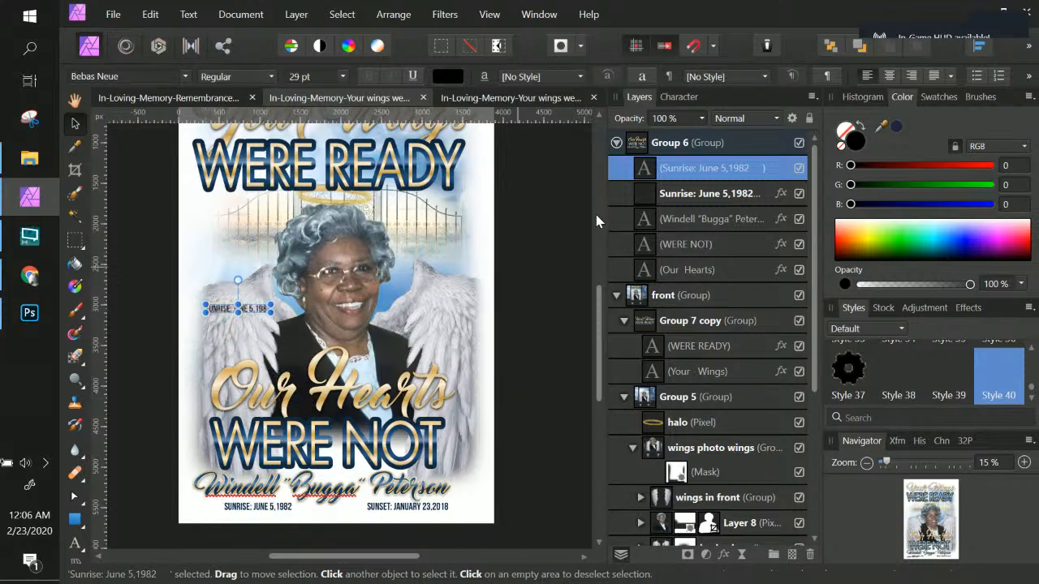
Step: Copy the date line, paste a second copy after a few spaces, and relabel it SUNSET
{"action": "double_click", "coordinate": [645, 171]}
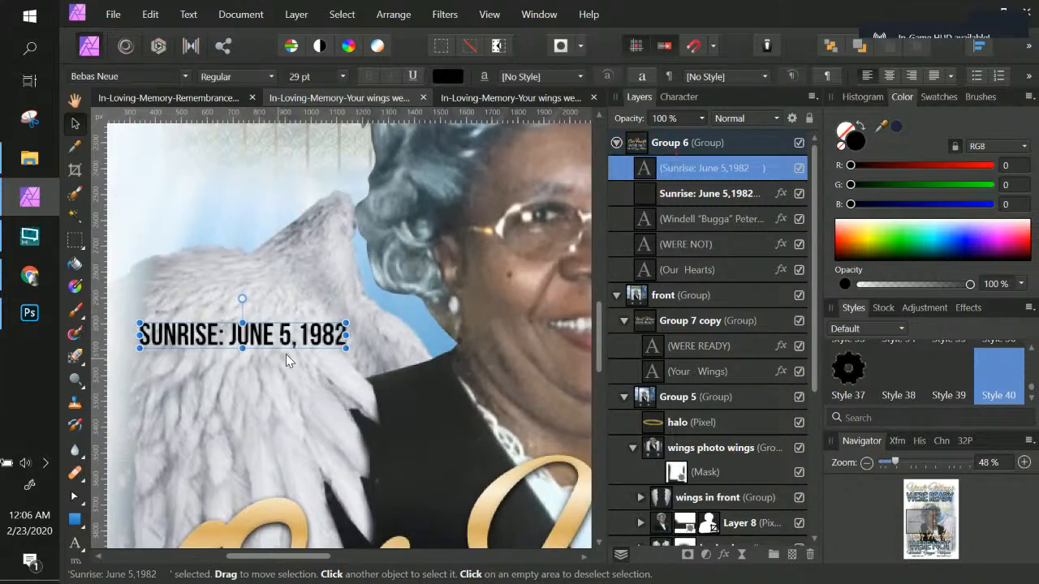
{"action": "double_click", "coordinate": [312, 335]}
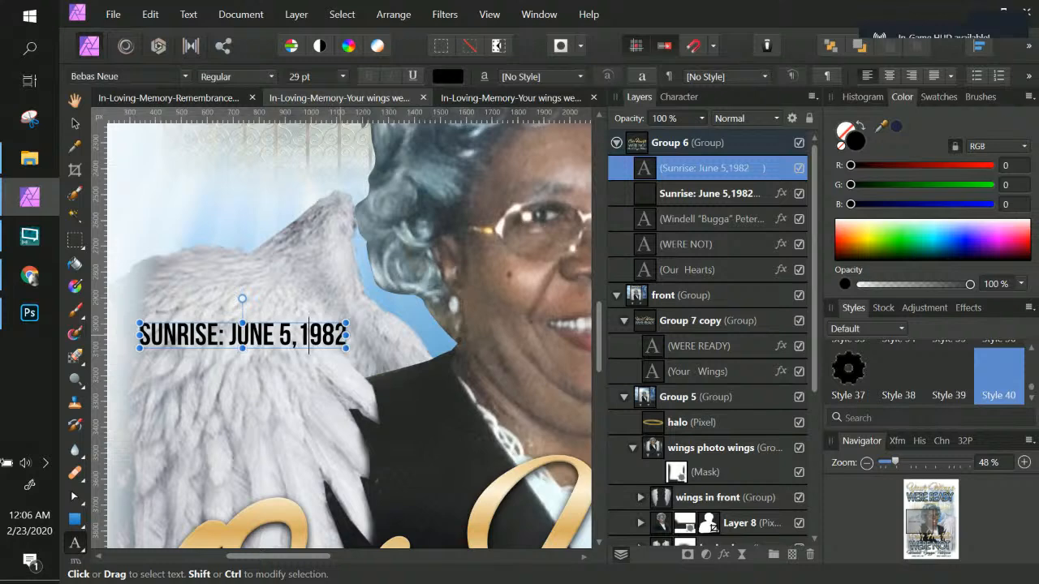
{"action": "left_click_drag", "start_coordinate": [349, 334], "coordinate": [137, 335]}
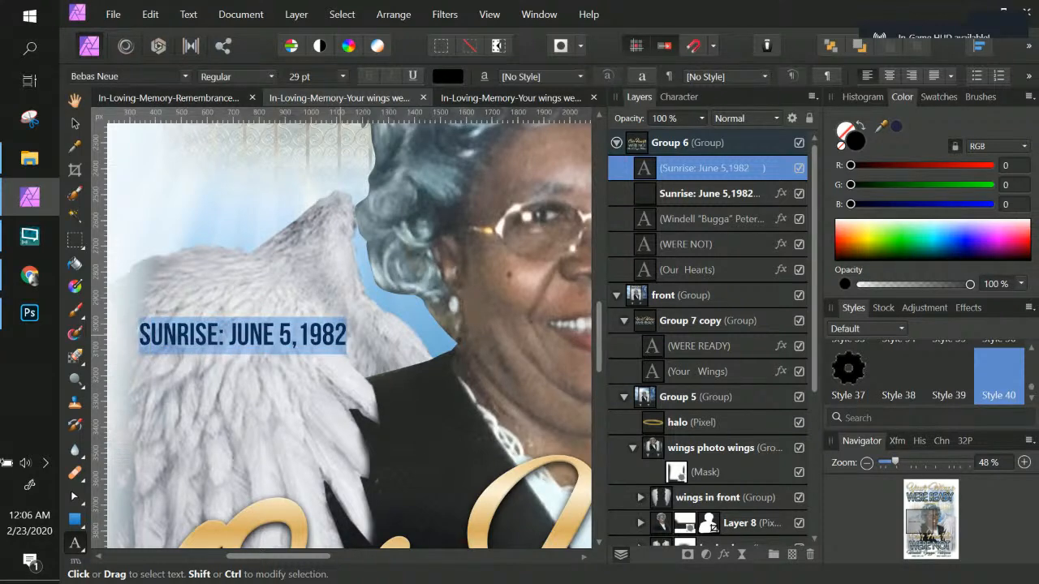
{"action": "key", "text": "ctrl+c"}
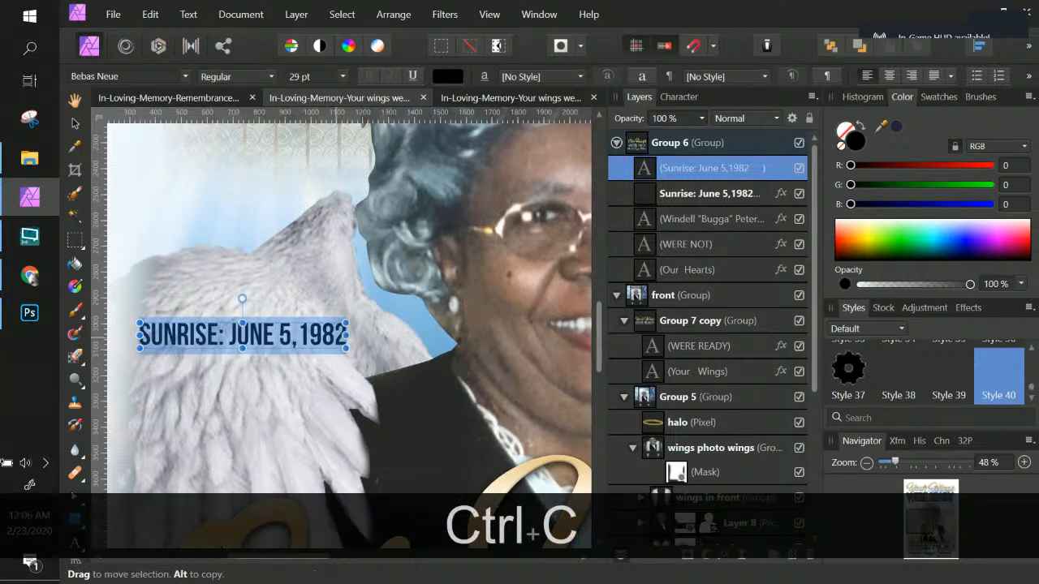
{"action": "left_click", "coordinate": [334, 335]}
{"action": "key", "text": "Right"}
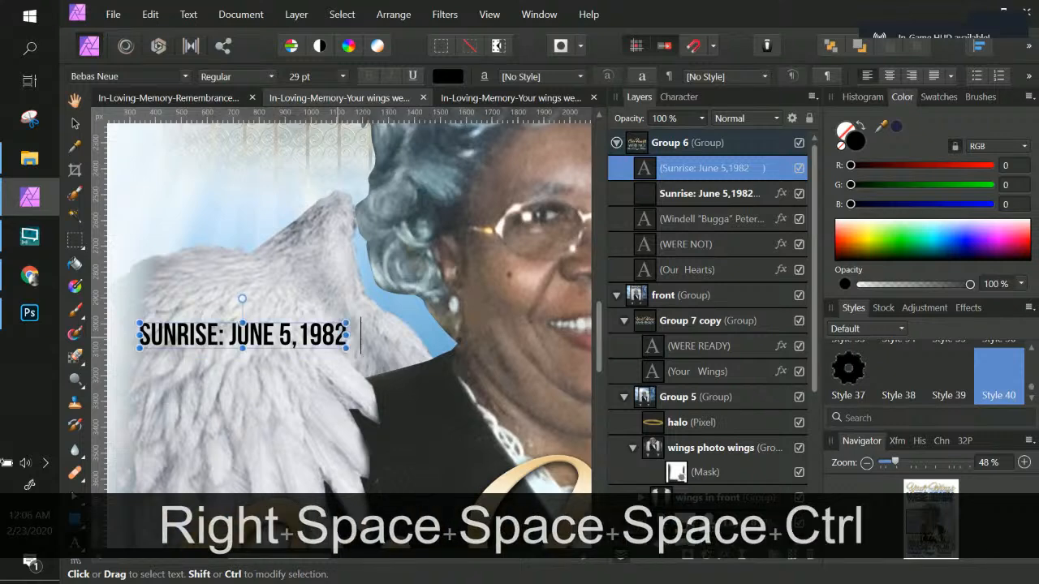
{"action": "key", "text": "ctrl+v"}
{"action": "key", "text": "ctrl+KP_Subtract"}
{"action": "key", "text": "ctrl+KP_Subtract"}
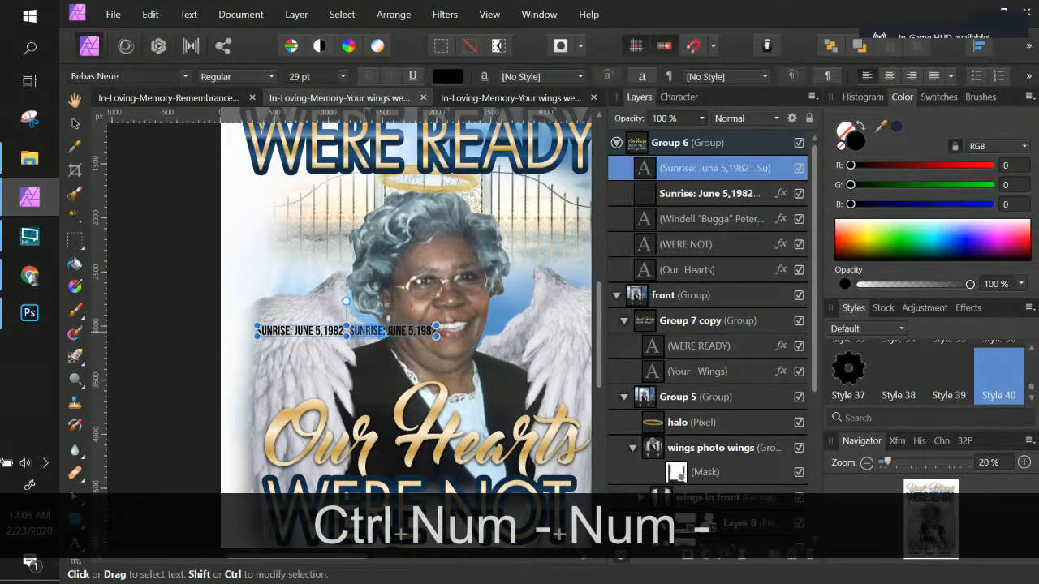
{"action": "type", "text": "SUNSET"}
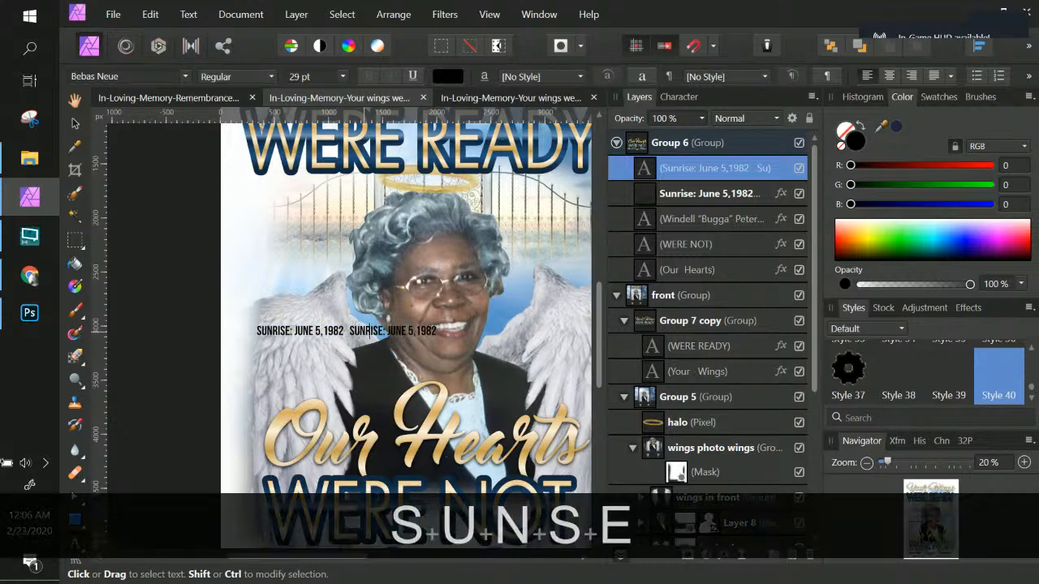
Step: Move the combined sunrise and sunset text back down to the bottom of the flyer
{"action": "left_click", "coordinate": [74, 122]}
{"action": "scroll", "coordinate": [484, 385], "scroll_direction": "down", "scroll_amount": 2}
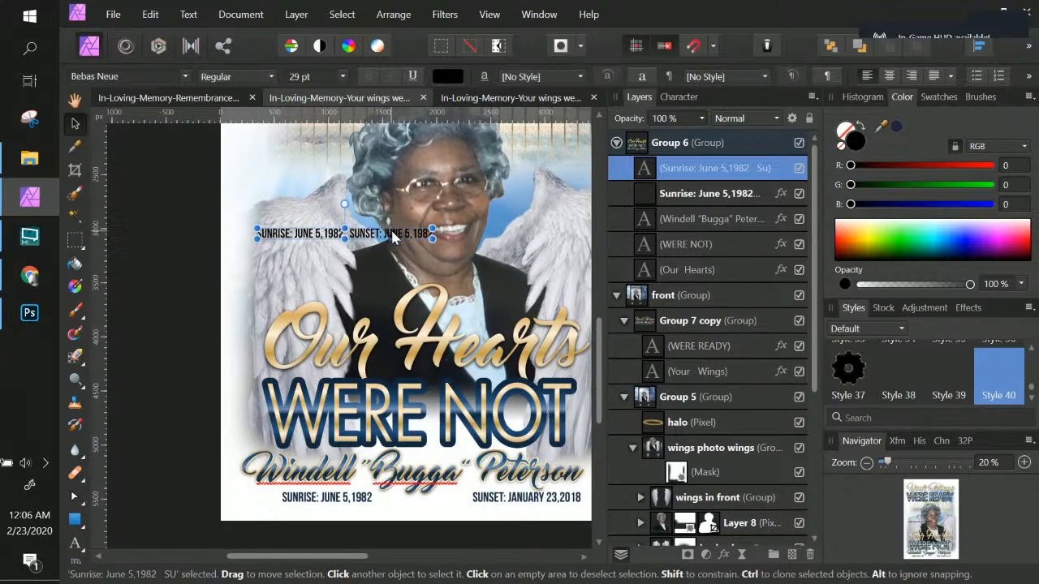
{"action": "left_click_drag", "start_coordinate": [394, 233], "coordinate": [457, 518]}
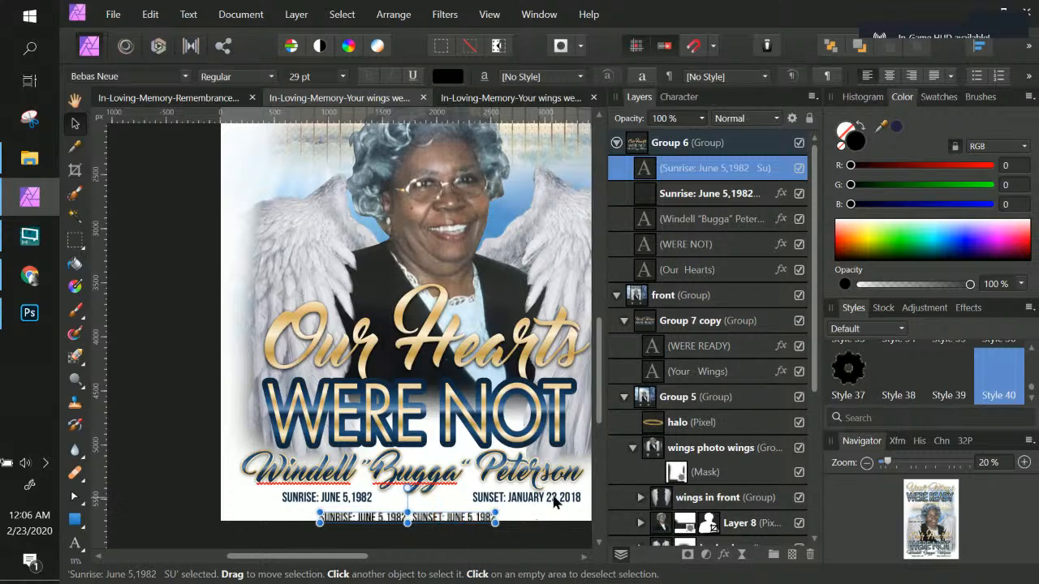
{"action": "left_click", "coordinate": [555, 495]}
Step: Delete the Sunrise: June 5,1982 pixel layer
{"action": "left_click", "coordinate": [716, 167]}
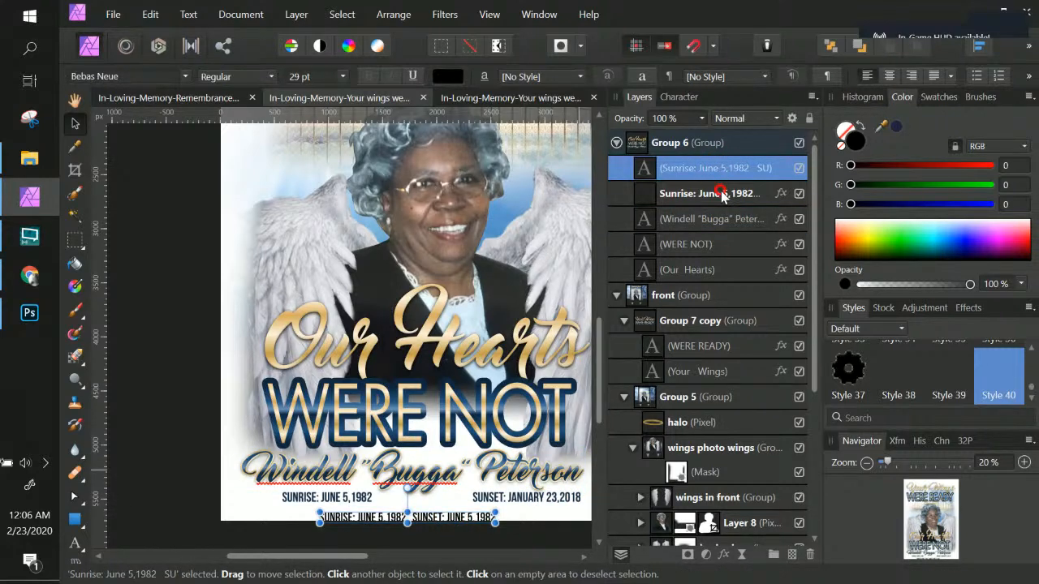
{"action": "left_click", "coordinate": [722, 195]}
{"action": "key", "text": "Delete"}
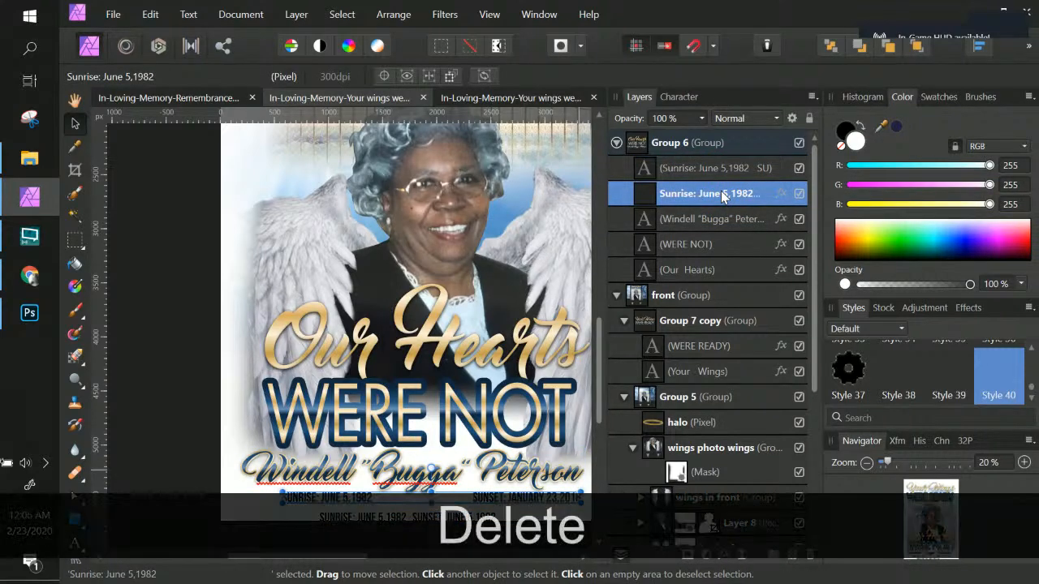
{"action": "scroll", "coordinate": [575, 238], "scroll_direction": "down", "scroll_amount": 1}
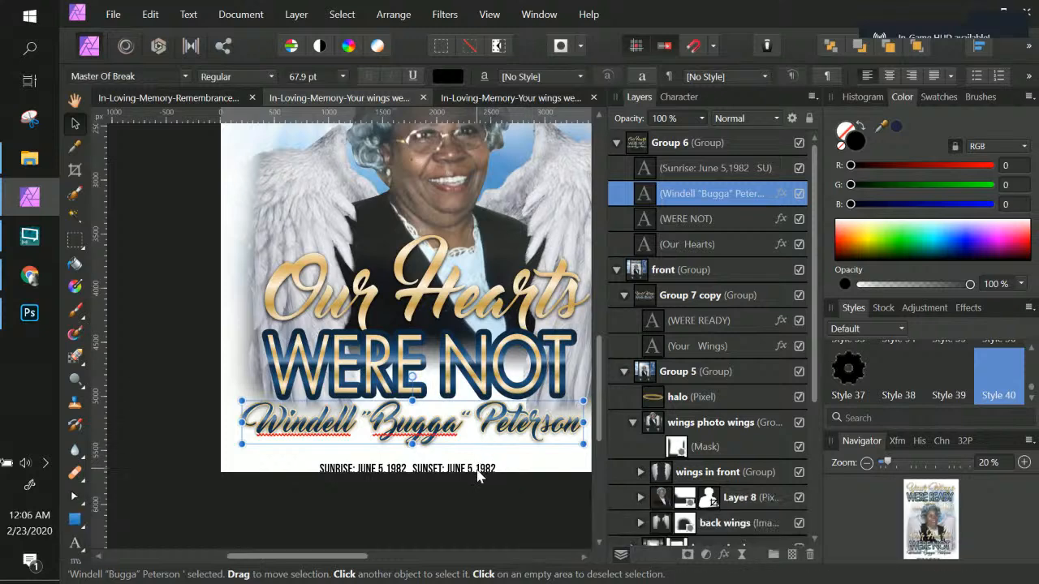
Step: Move the sunrise and sunset date line slightly up beneath the name
{"action": "left_click", "coordinate": [482, 468]}
{"action": "left_click_drag", "start_coordinate": [482, 468], "coordinate": [487, 451]}
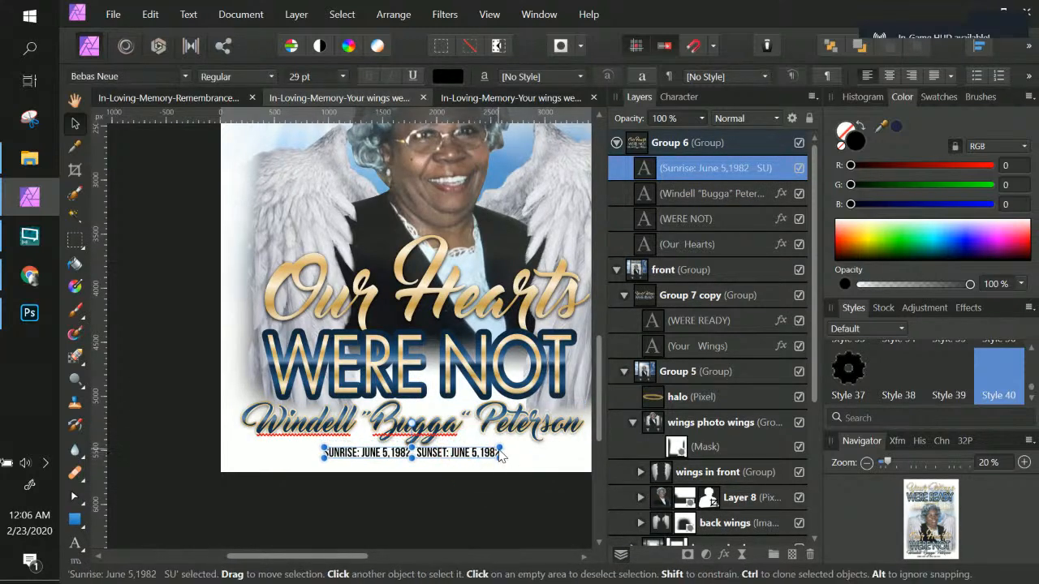
Step: Edit the date text and insert four tabs between the SUNRISE and SUNSET dates to spread them apart
{"action": "double_click", "coordinate": [645, 172]}
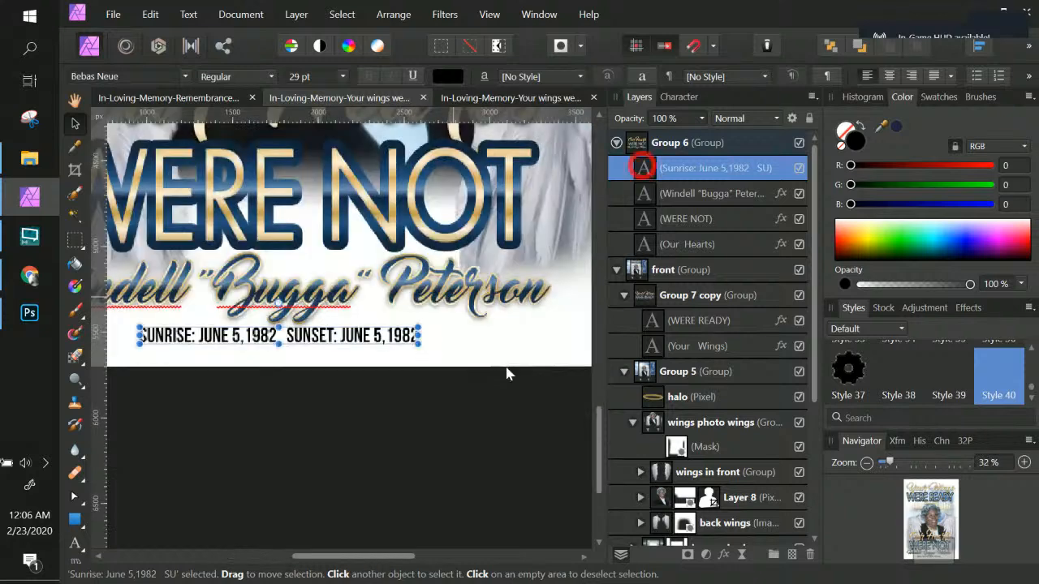
{"action": "double_click", "coordinate": [353, 336]}
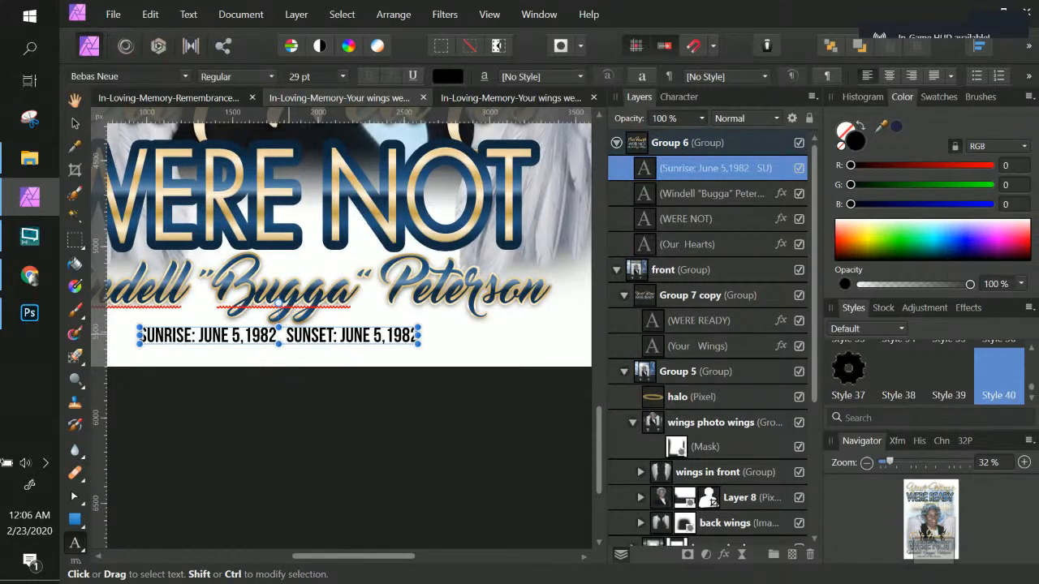
{"action": "key", "text": "Tab"}
{"action": "key", "text": "Tab"}
{"action": "key", "text": "Tab"}
{"action": "key", "text": "Tab"}
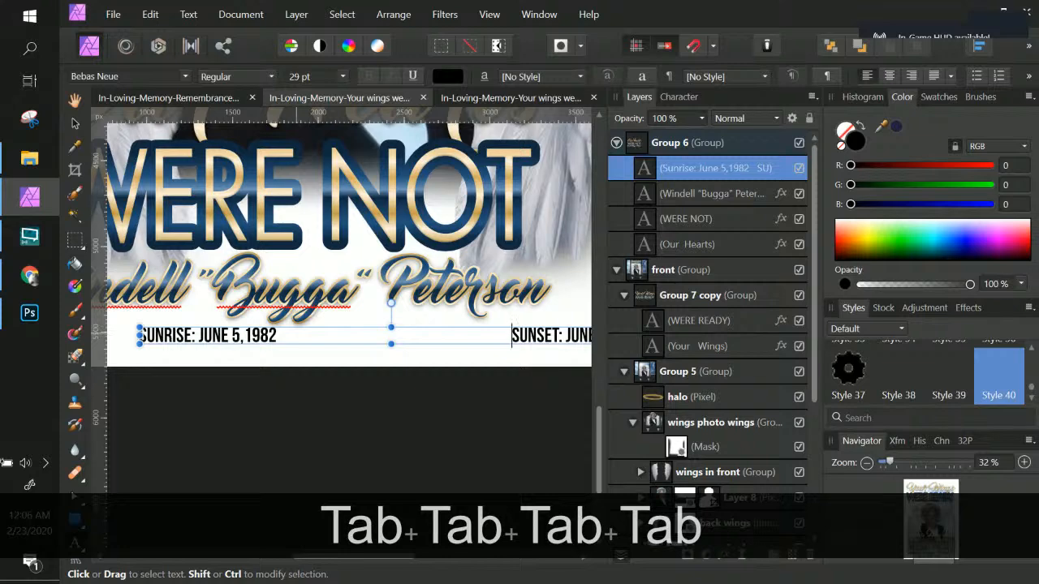
Step: Reposition the date line so it sits centred beneath the name, then deselect it
{"action": "key", "text": "ctrl+KP_Subtract"}
{"action": "key", "text": "ctrl+KP_Subtract"}
{"action": "key", "text": "ctrl+KP_Subtract"}
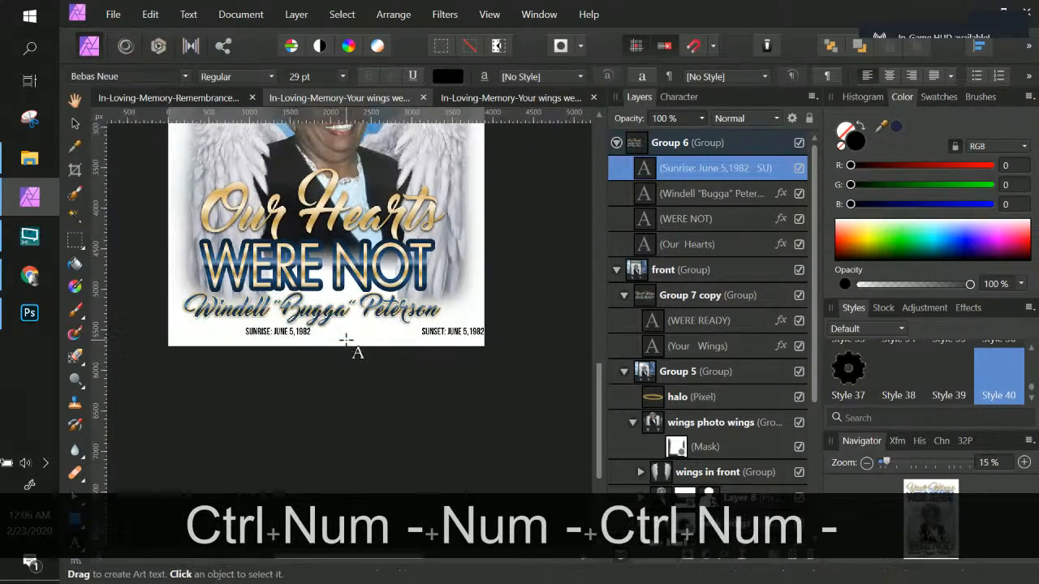
{"action": "key", "text": "ctrl+KP_Subtract"}
{"action": "key", "text": "ctrl+KP_Add"}
{"action": "key", "text": "ctrl+KP_Add"}
{"action": "key", "text": "ctrl+KP_Add"}
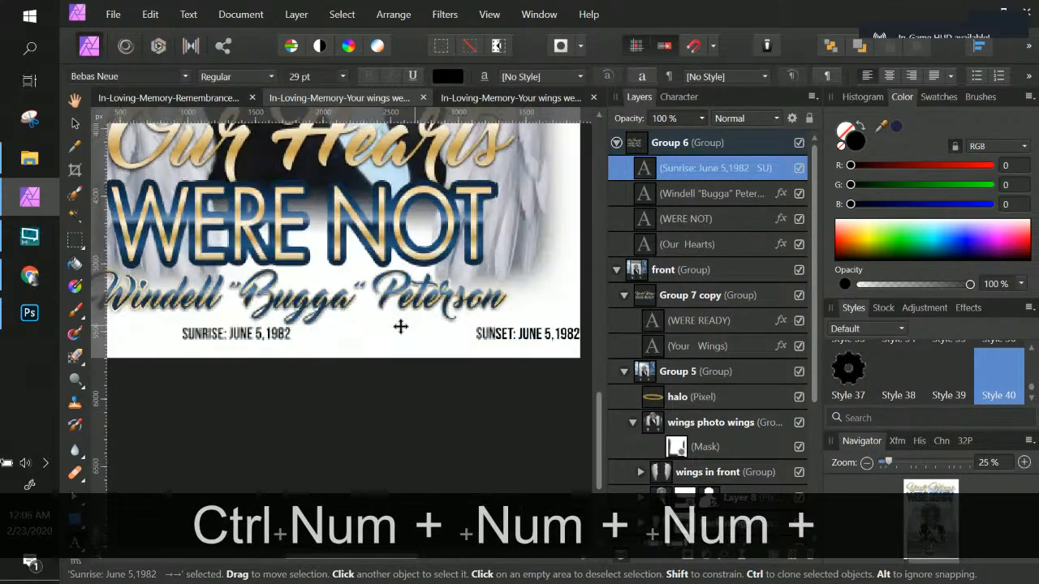
{"action": "left_click", "coordinate": [73, 125]}
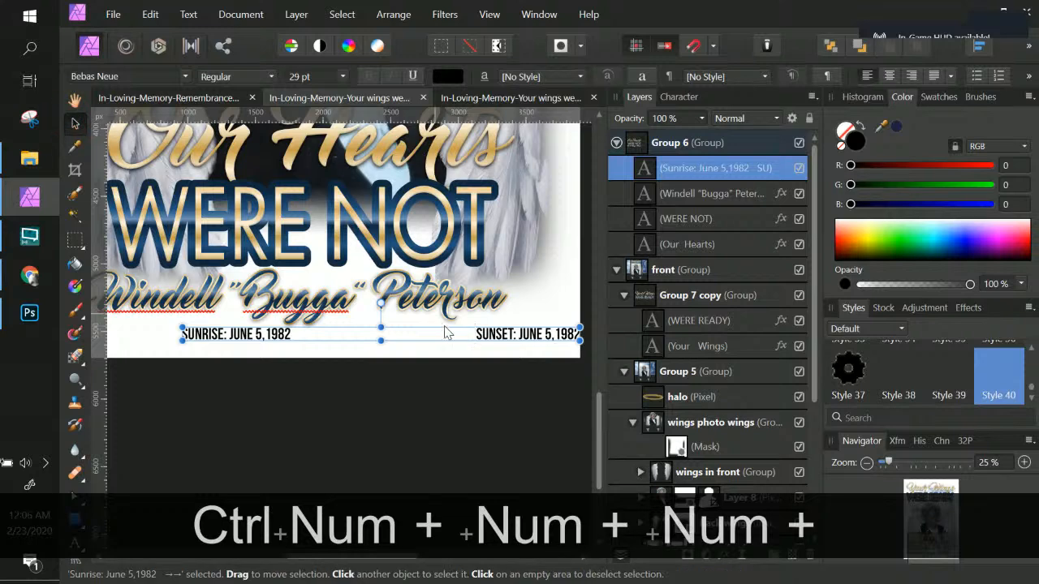
{"action": "left_click_drag", "start_coordinate": [514, 335], "coordinate": [409, 326]}
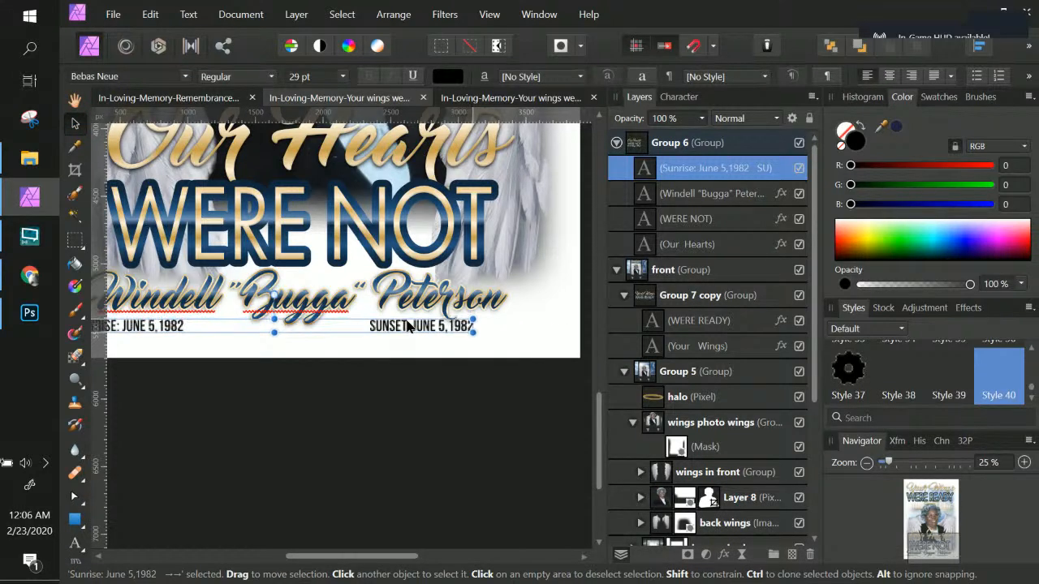
{"action": "key", "text": "ctrl+KP_Subtract"}
{"action": "key", "text": "ctrl+KP_Subtract"}
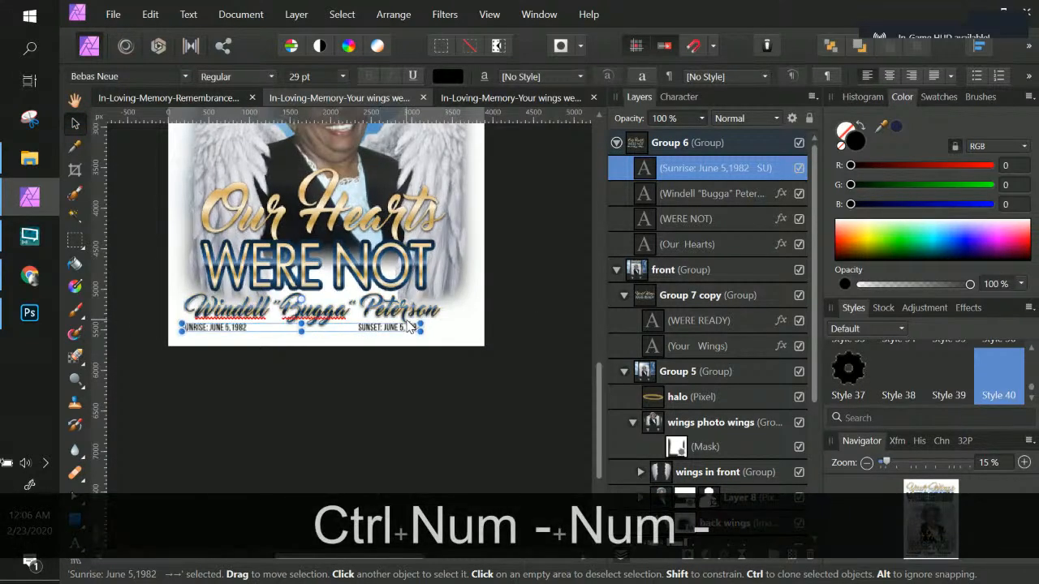
{"action": "left_click_drag", "start_coordinate": [377, 331], "coordinate": [390, 330]}
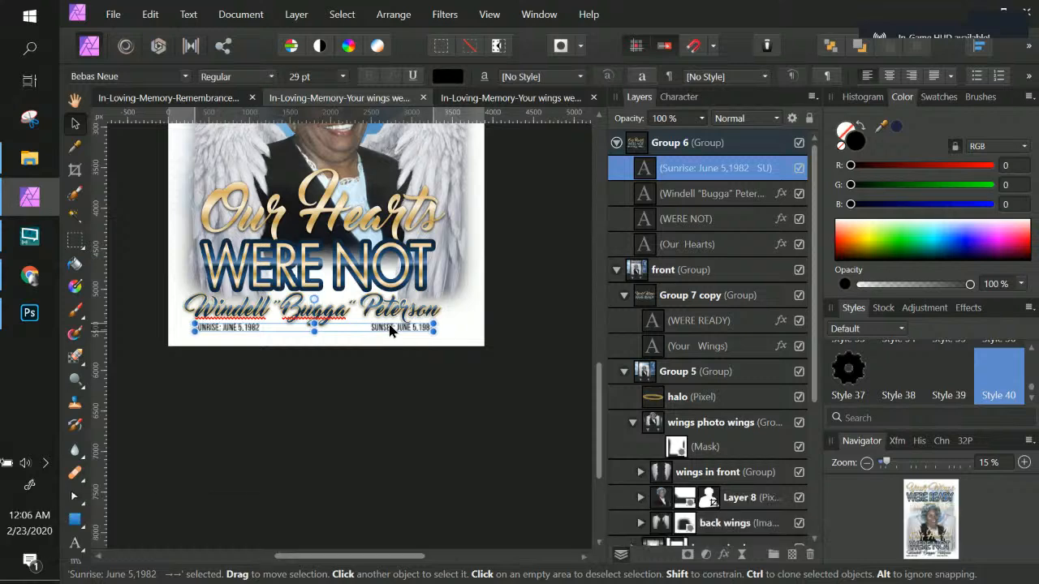
{"action": "left_click", "coordinate": [398, 385]}
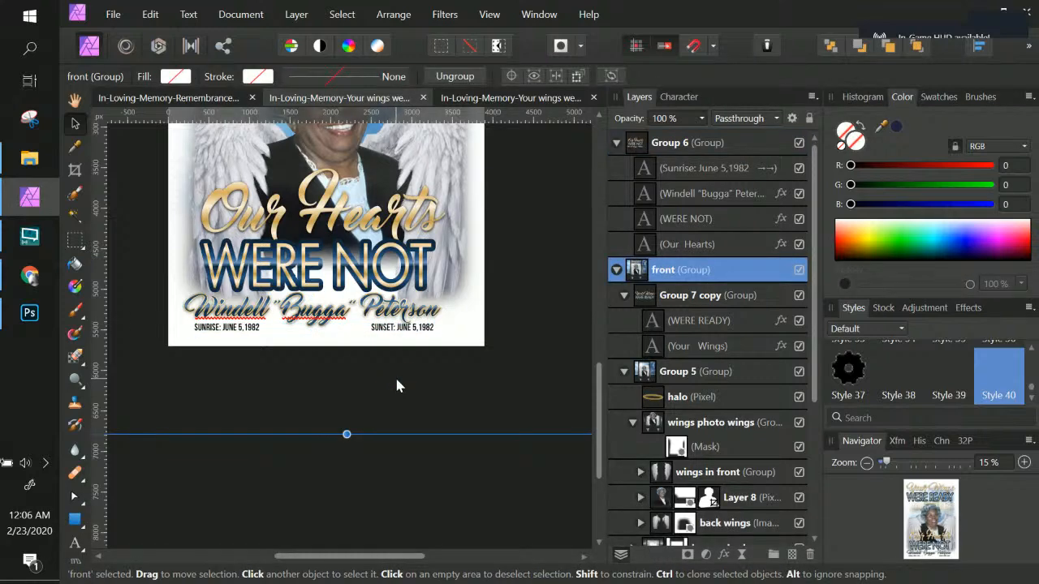
Step: Collapse the expanded sublayers of Group 5 inside the front group in the Layers panel
{"action": "scroll", "coordinate": [396, 379], "scroll_direction": "up", "scroll_amount": 5}
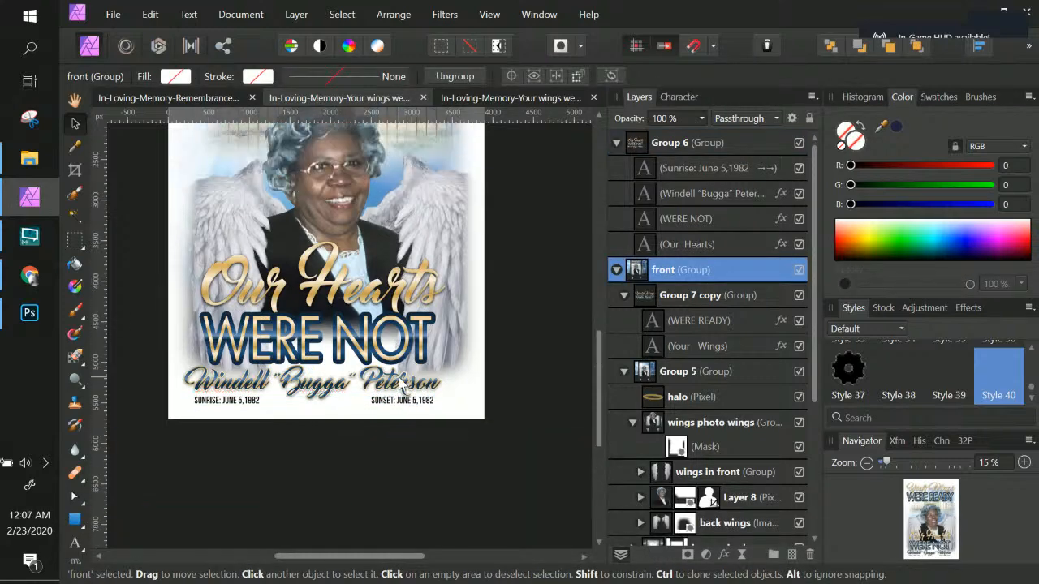
{"action": "scroll", "coordinate": [399, 378], "scroll_direction": "up", "scroll_amount": 2}
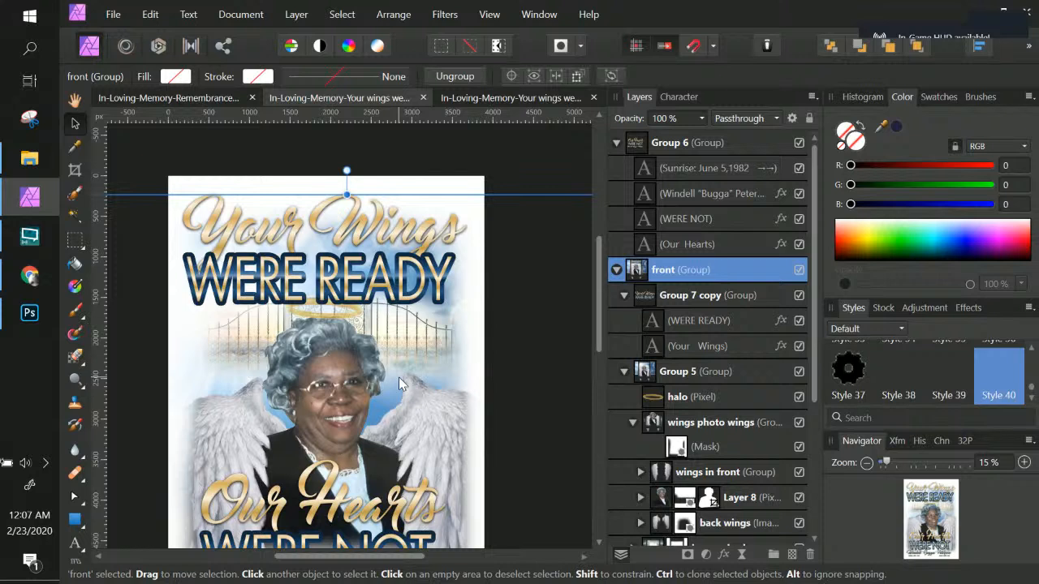
{"action": "scroll", "coordinate": [399, 378], "scroll_direction": "down", "scroll_amount": 2}
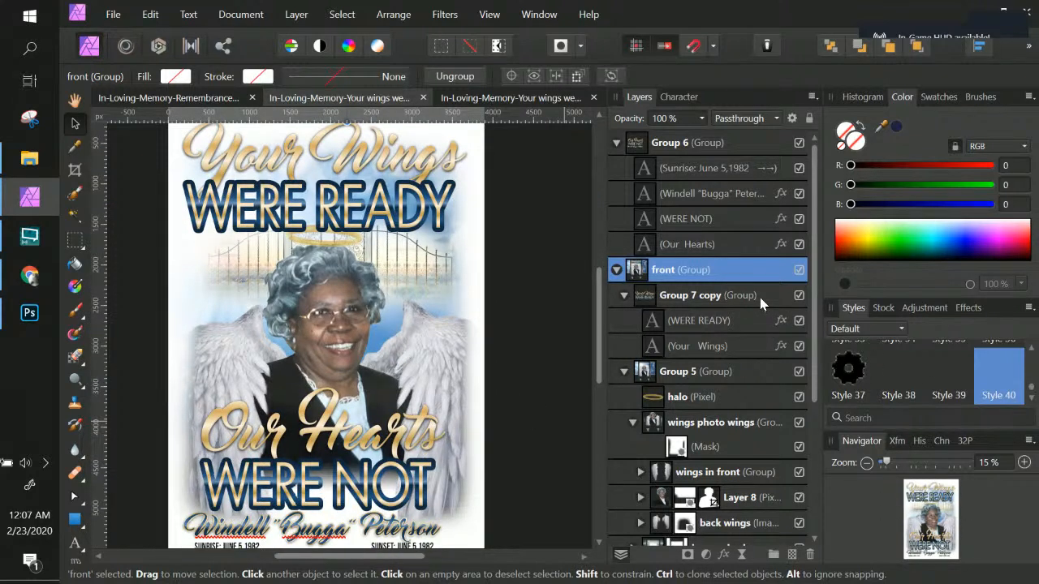
{"action": "left_click", "coordinate": [640, 297]}
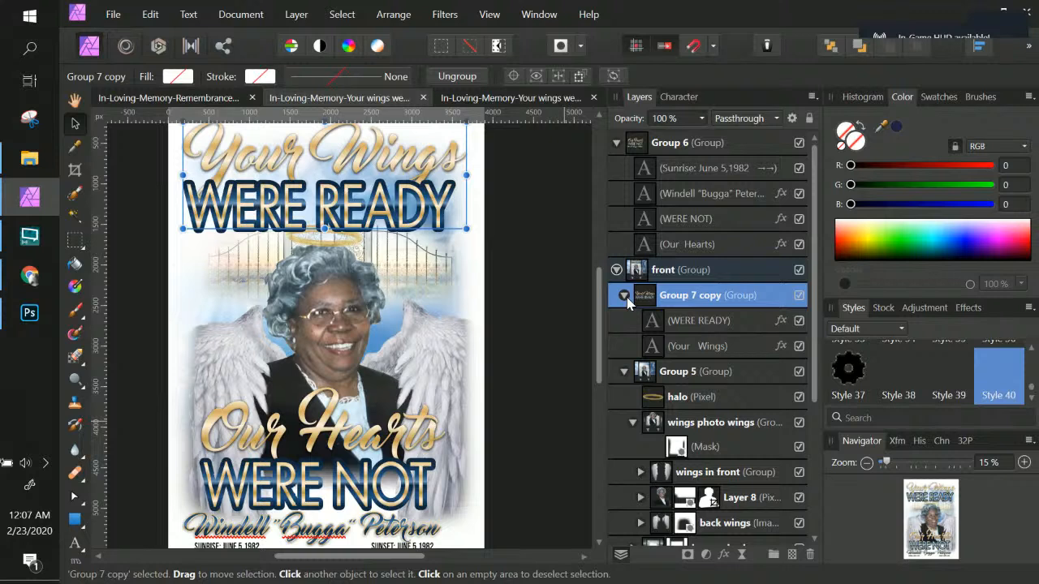
{"action": "left_click", "coordinate": [633, 423]}
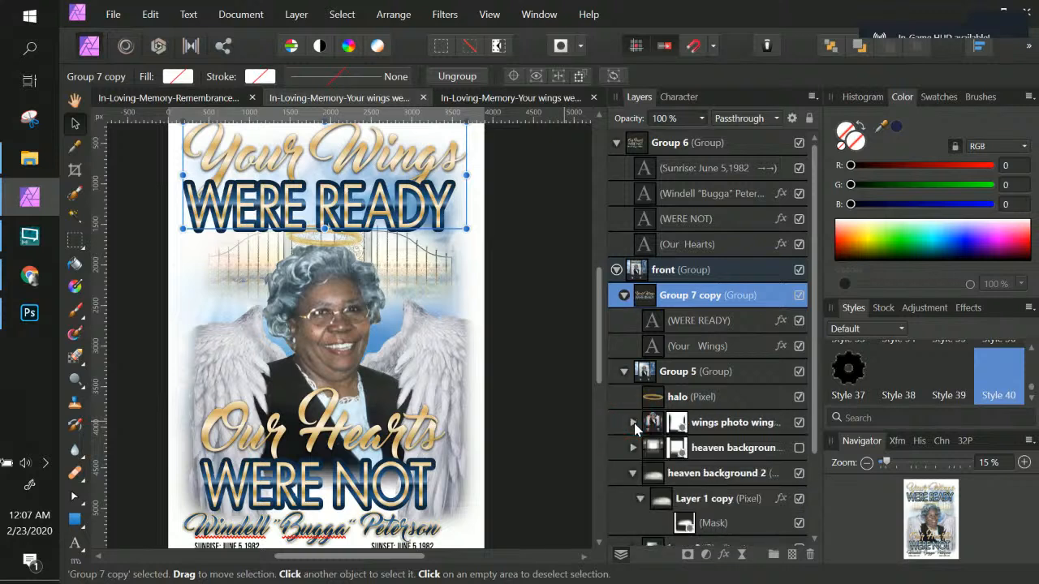
{"action": "left_click", "coordinate": [633, 473]}
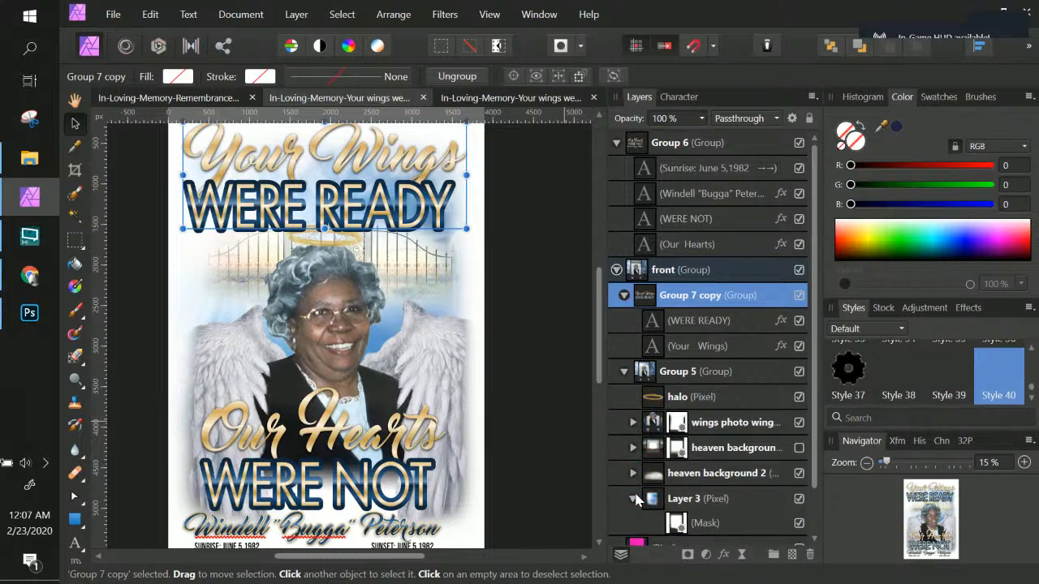
{"action": "left_click", "coordinate": [633, 498]}
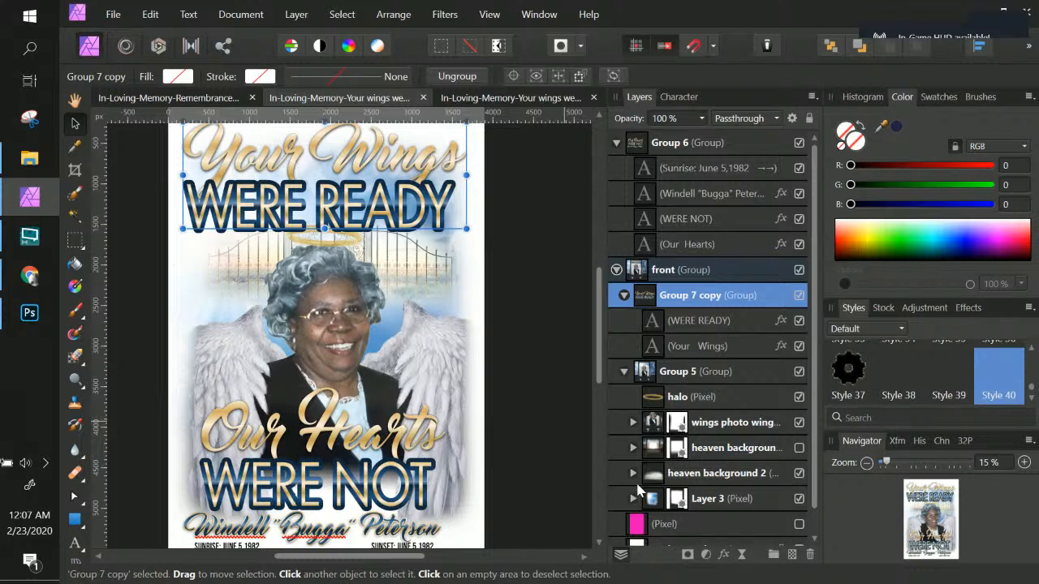
{"action": "left_click", "coordinate": [624, 371]}
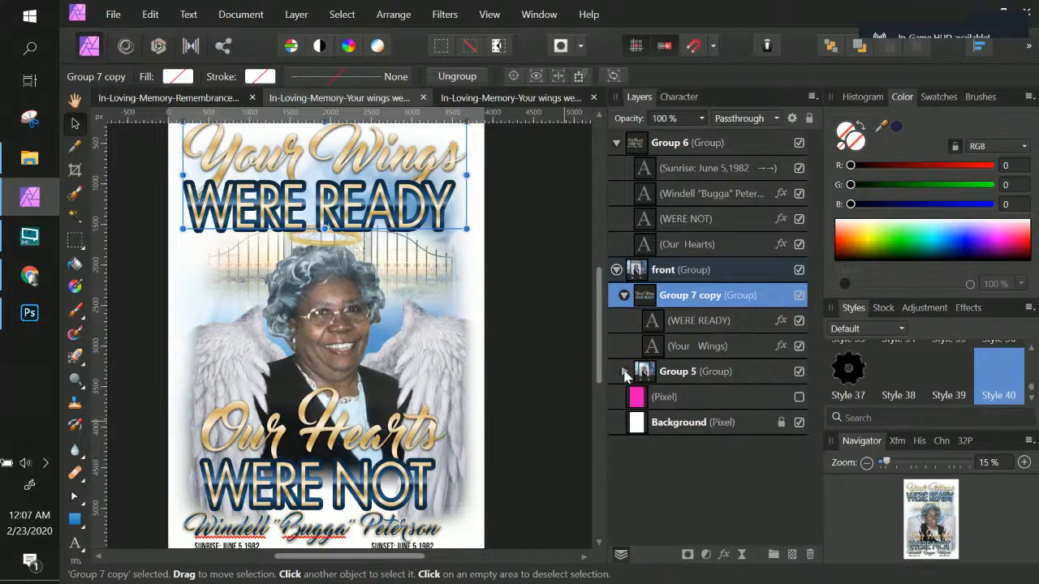
{"action": "left_click", "coordinate": [617, 270]}
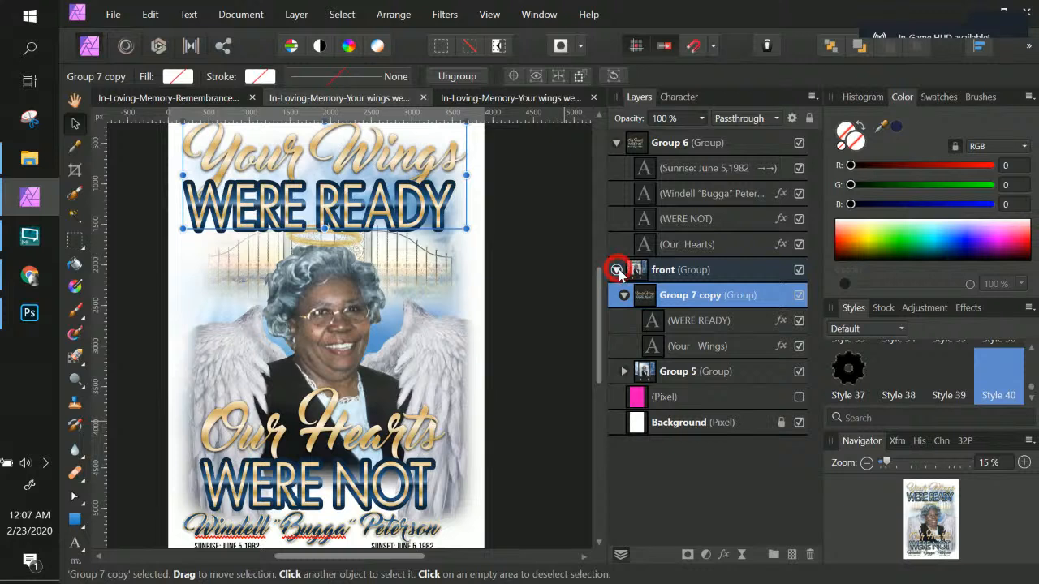
{"action": "left_click", "coordinate": [617, 272]}
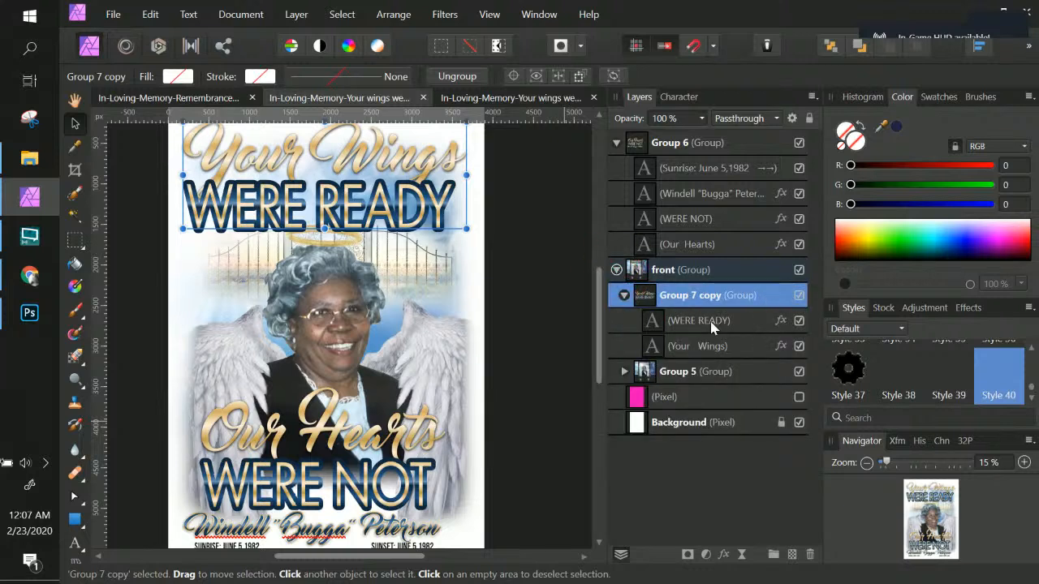
Step: Toggle the visibility of the Group 7 copy and Group 6 title groups off and on to compare the flyer
{"action": "left_click", "coordinate": [799, 297]}
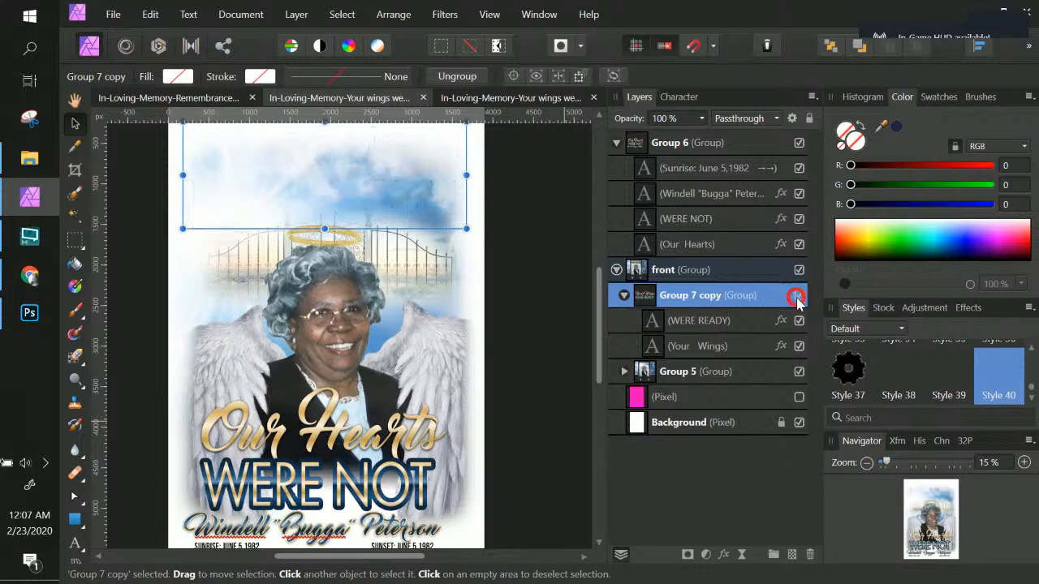
{"action": "left_click", "coordinate": [799, 297]}
{"action": "left_click", "coordinate": [616, 274]}
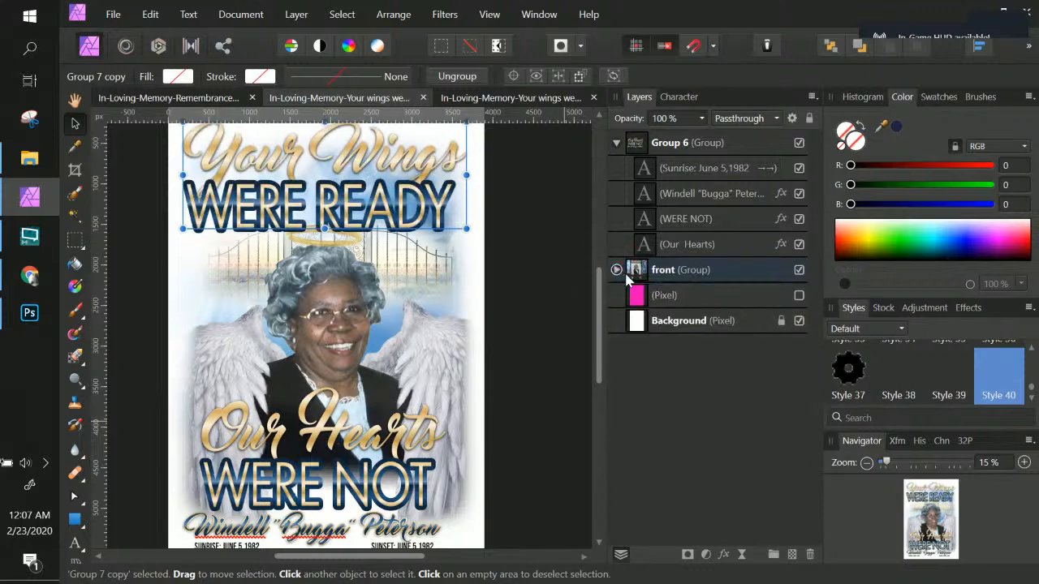
{"action": "left_click", "coordinate": [695, 143]}
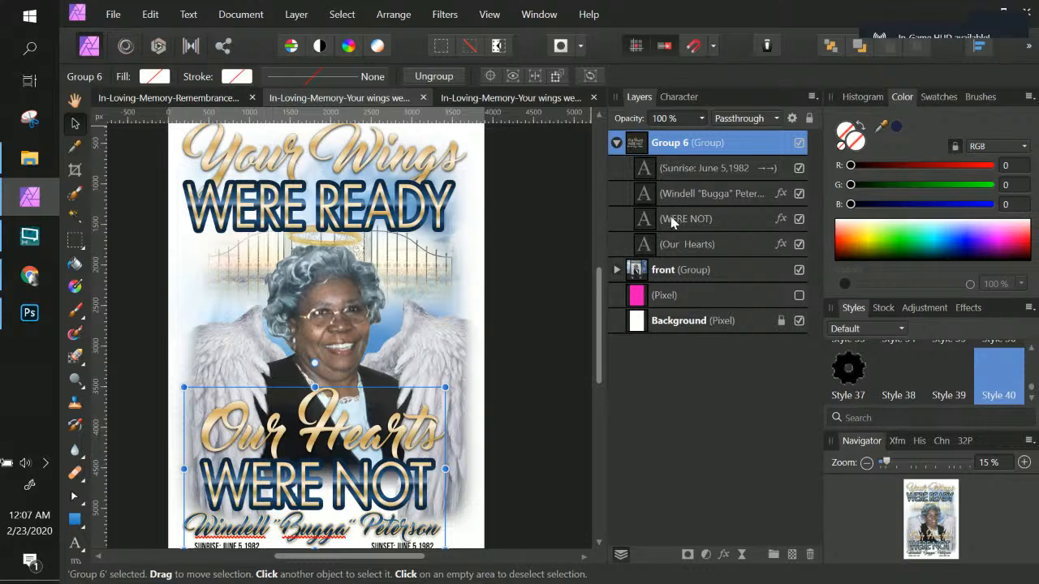
{"action": "left_click", "coordinate": [800, 142]}
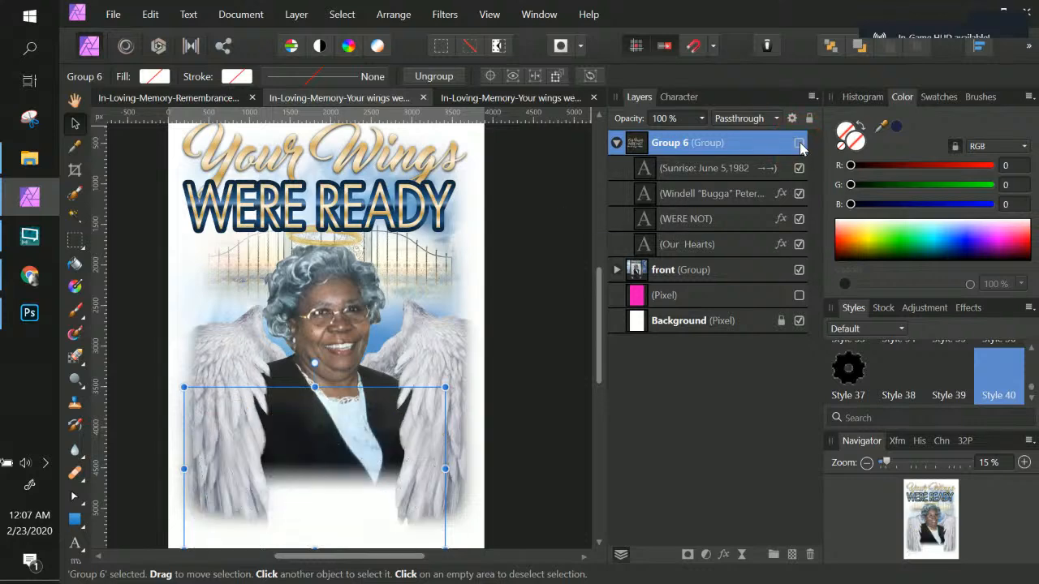
{"action": "left_click", "coordinate": [799, 143]}
{"action": "left_click", "coordinate": [800, 143]}
{"action": "left_click", "coordinate": [799, 143]}
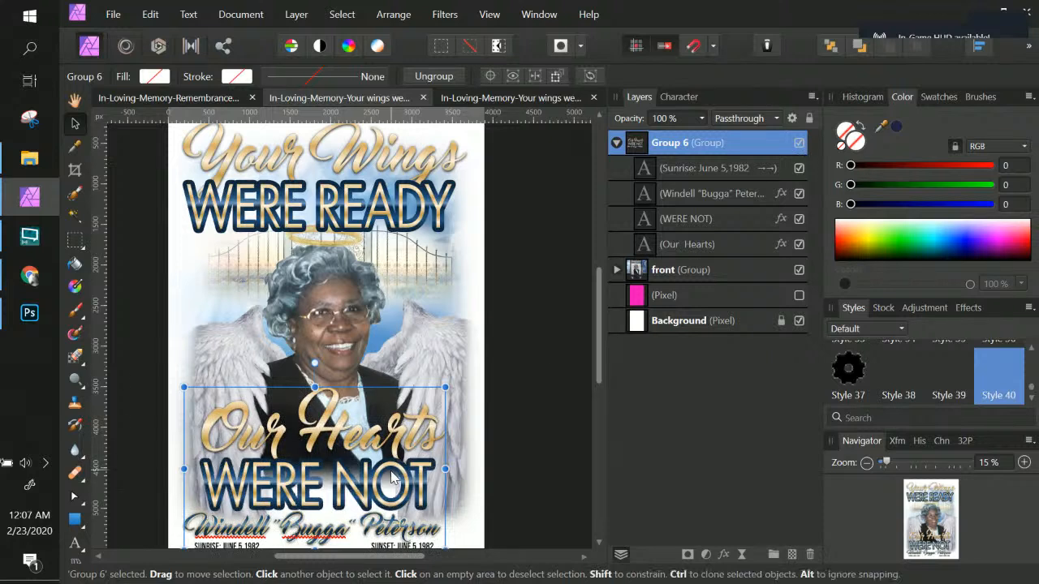
Step: Nudge the Group 6 title, name and date group slightly to the right to centre it on the flyer
{"action": "scroll", "coordinate": [382, 495], "scroll_direction": "down", "scroll_amount": 3}
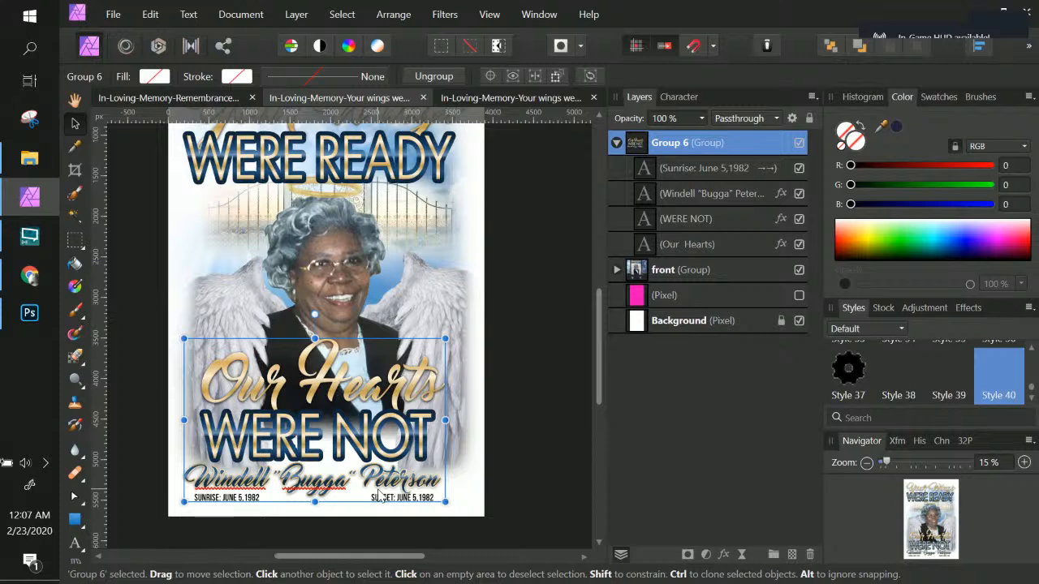
{"action": "key", "text": "Right"}
{"action": "key", "text": "Right"}
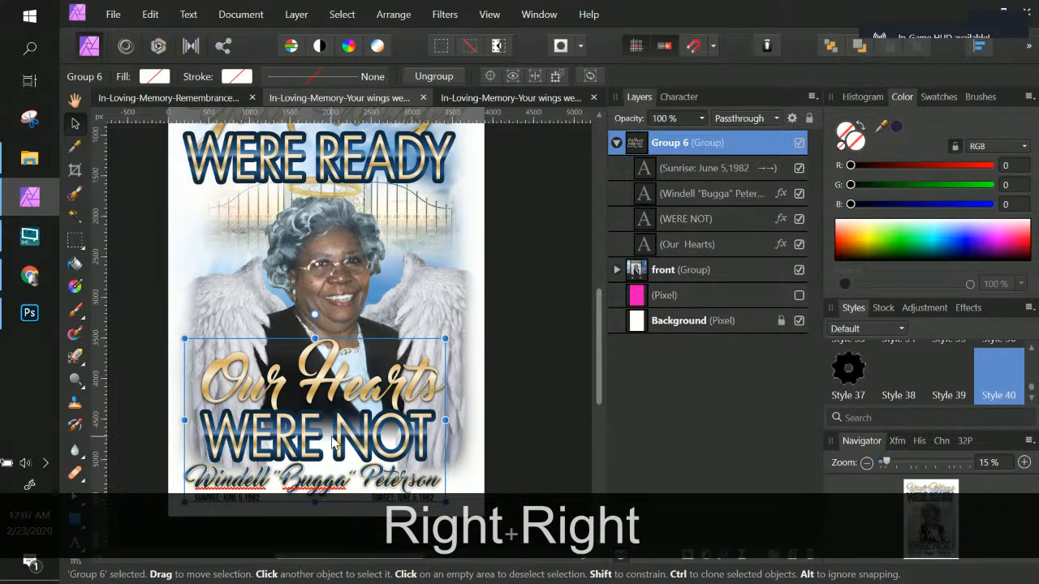
{"action": "left_click_drag", "start_coordinate": [383, 415], "coordinate": [387, 414]}
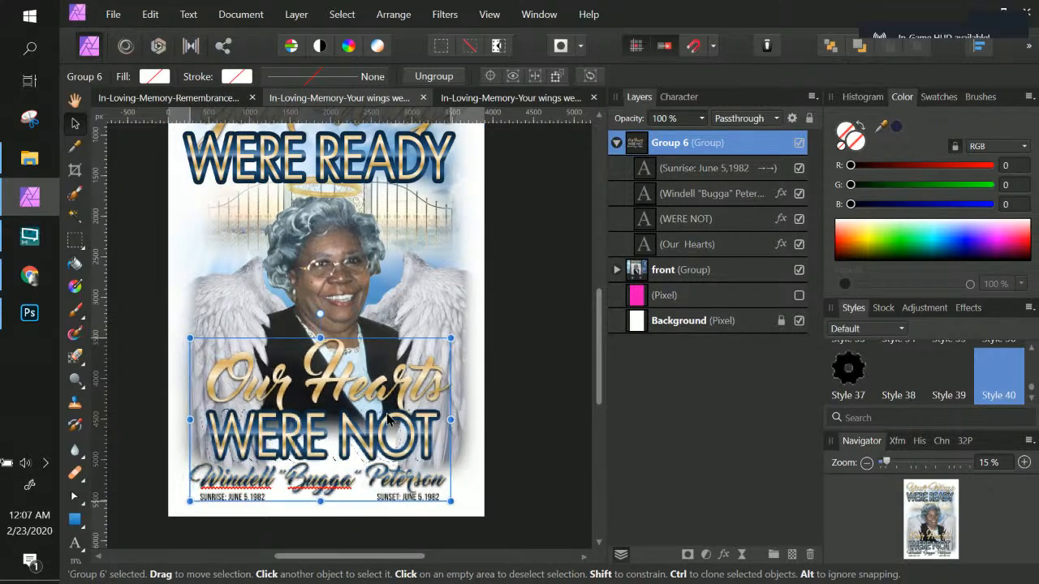
{"action": "key", "text": "Right"}
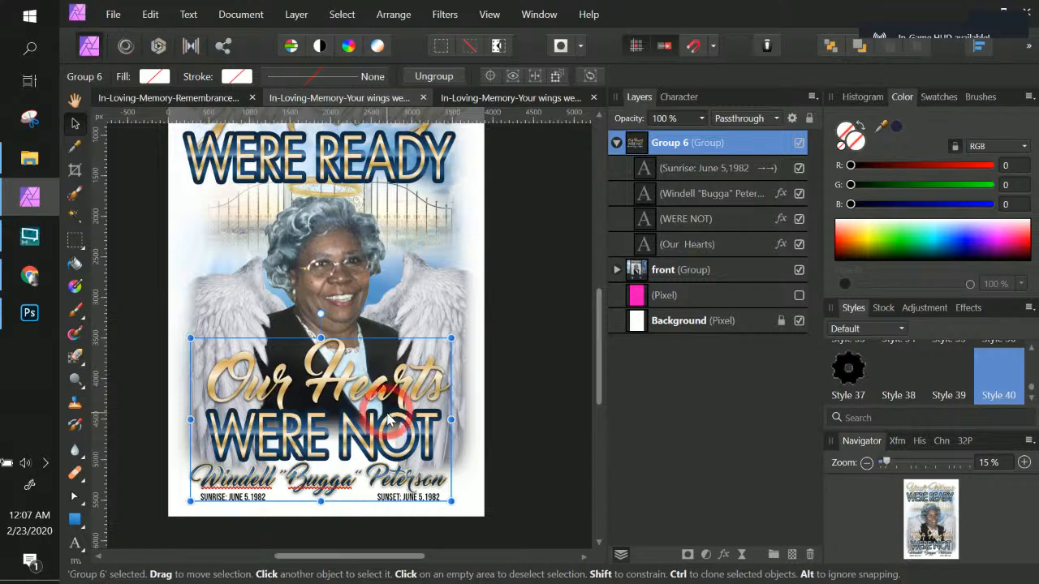
Step: Expand the front group and collapse its Group 7 copy group in the Layers panel
{"action": "scroll", "coordinate": [521, 325], "scroll_direction": "up", "scroll_amount": 5}
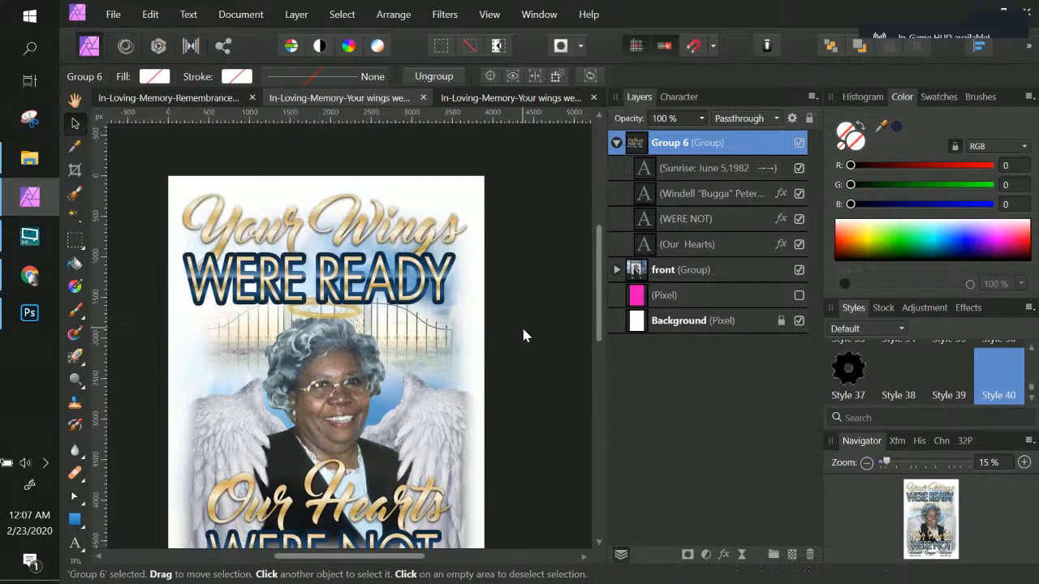
{"action": "left_click", "coordinate": [664, 146]}
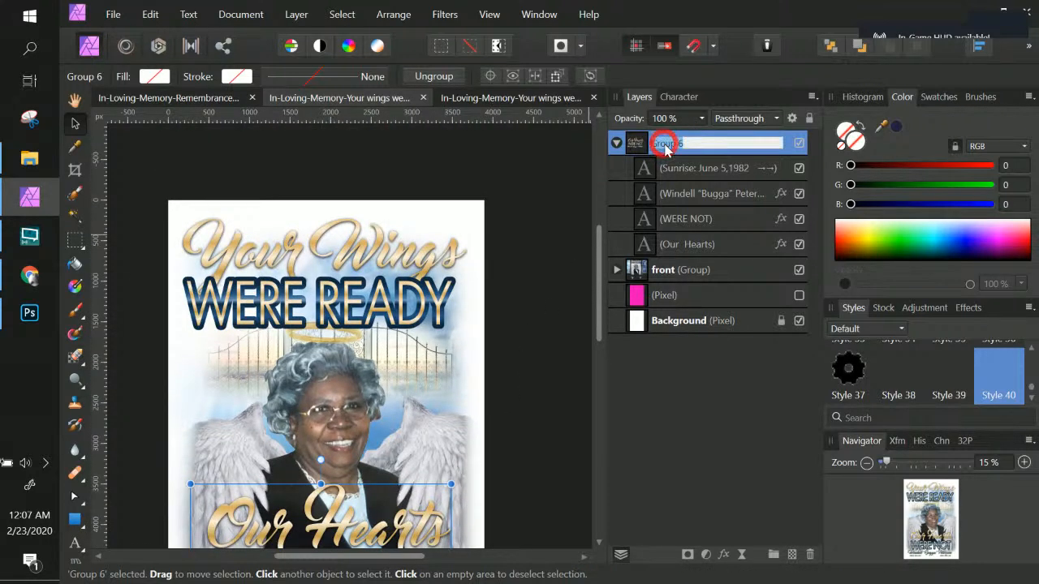
{"action": "left_click", "coordinate": [642, 147]}
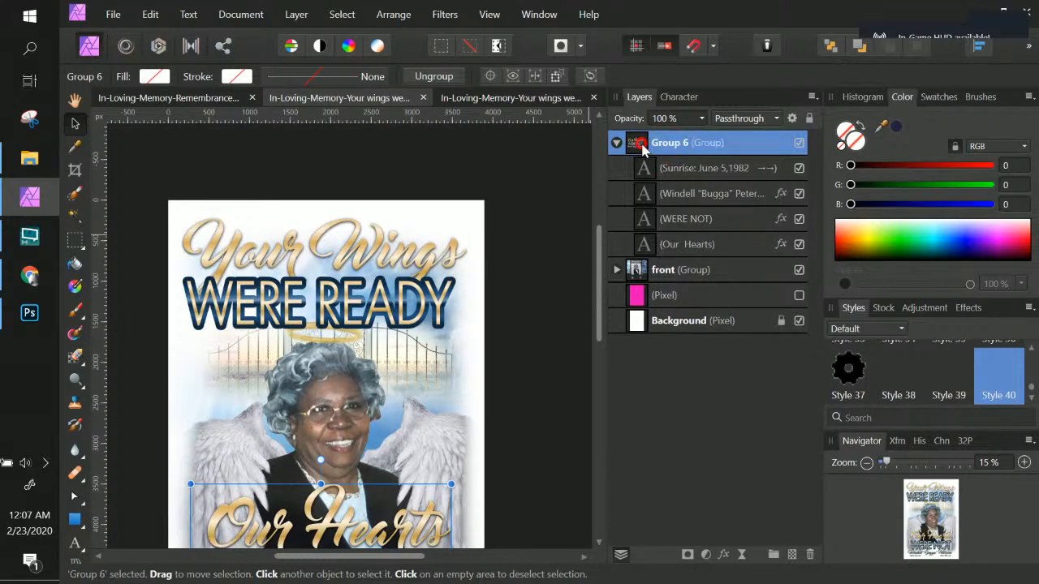
{"action": "left_click", "coordinate": [617, 269]}
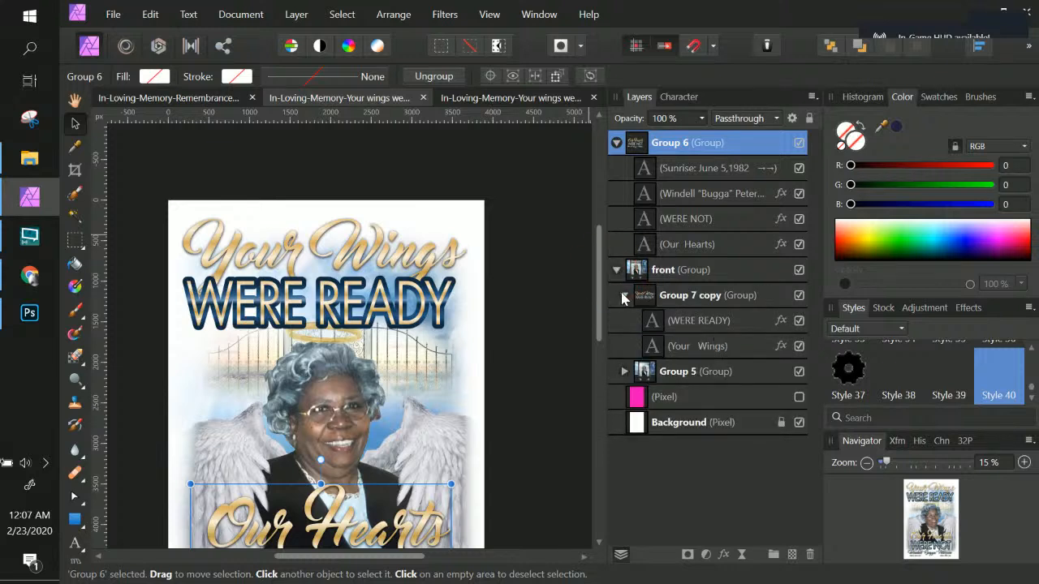
{"action": "left_click", "coordinate": [625, 296]}
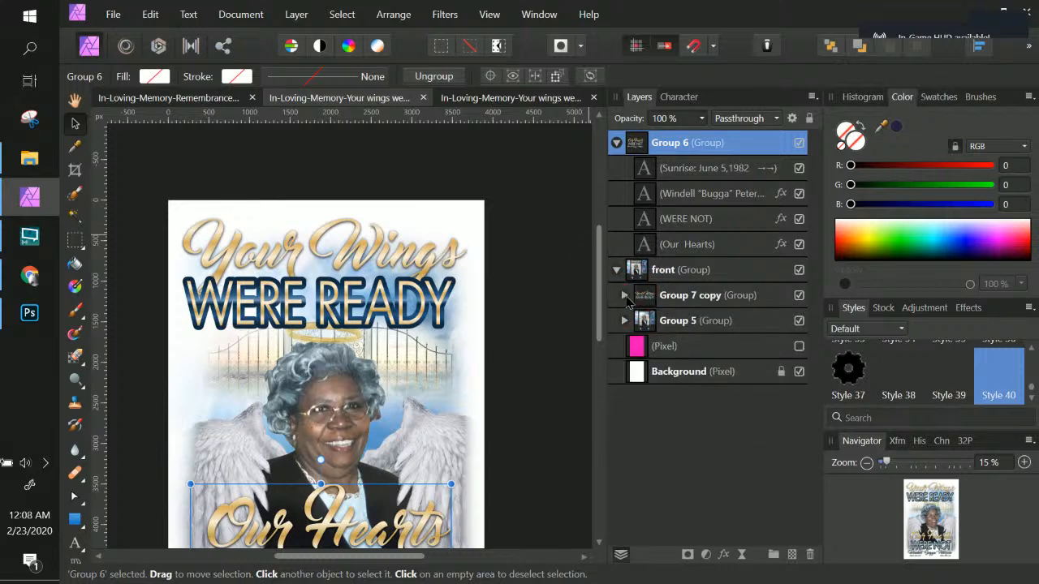
Step: Nudge the Group 7 copy title group, with Your Wings and WERE READY, slightly upward on the flyer
{"action": "left_click", "coordinate": [624, 296]}
{"action": "left_click", "coordinate": [434, 296]}
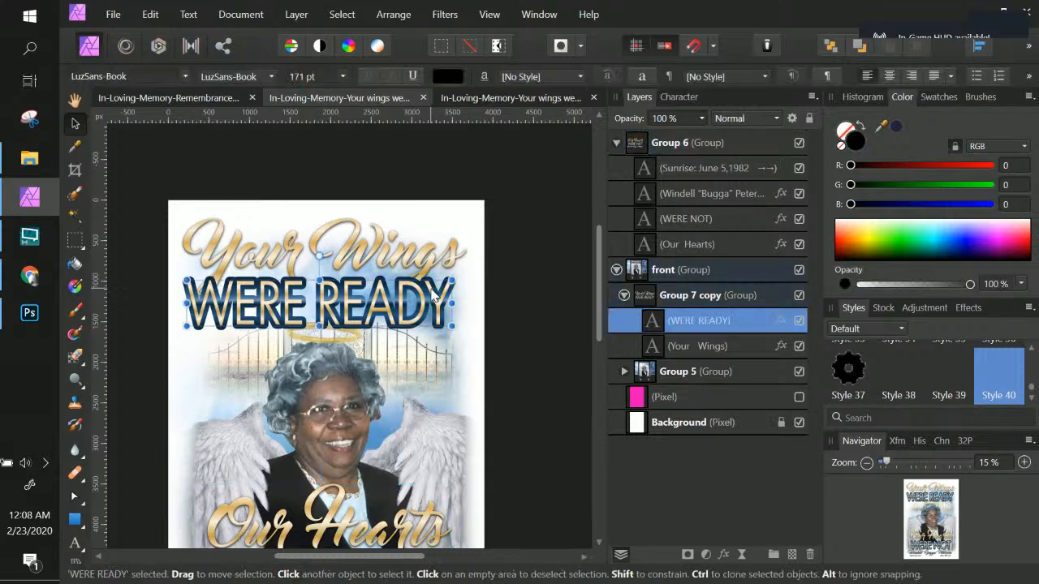
{"action": "right_click", "coordinate": [435, 297]}
{"action": "left_click", "coordinate": [443, 258]}
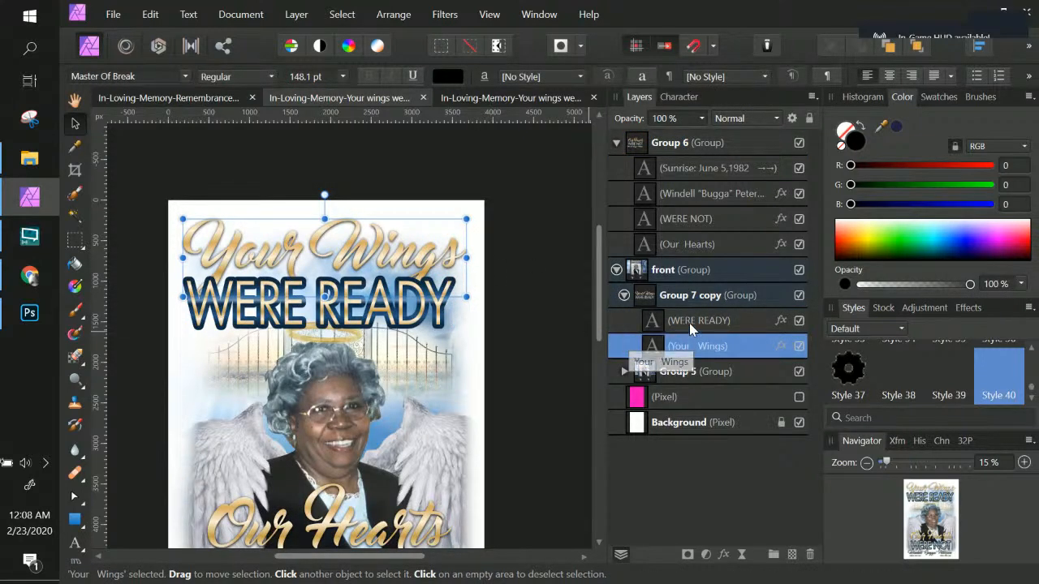
{"action": "key", "text": "shift"}
{"action": "left_click", "coordinate": [682, 296]}
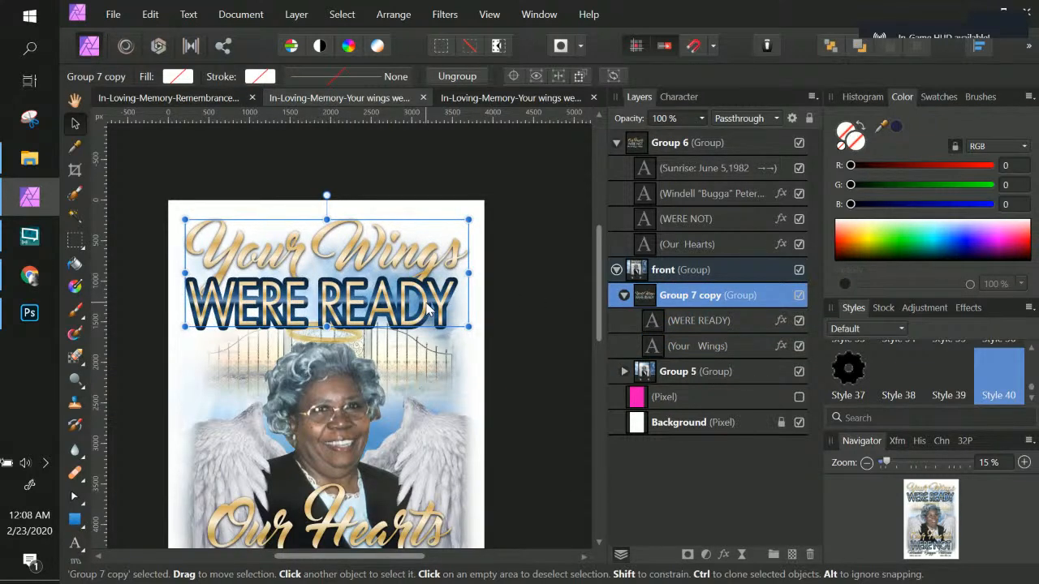
{"action": "key", "text": "Up"}
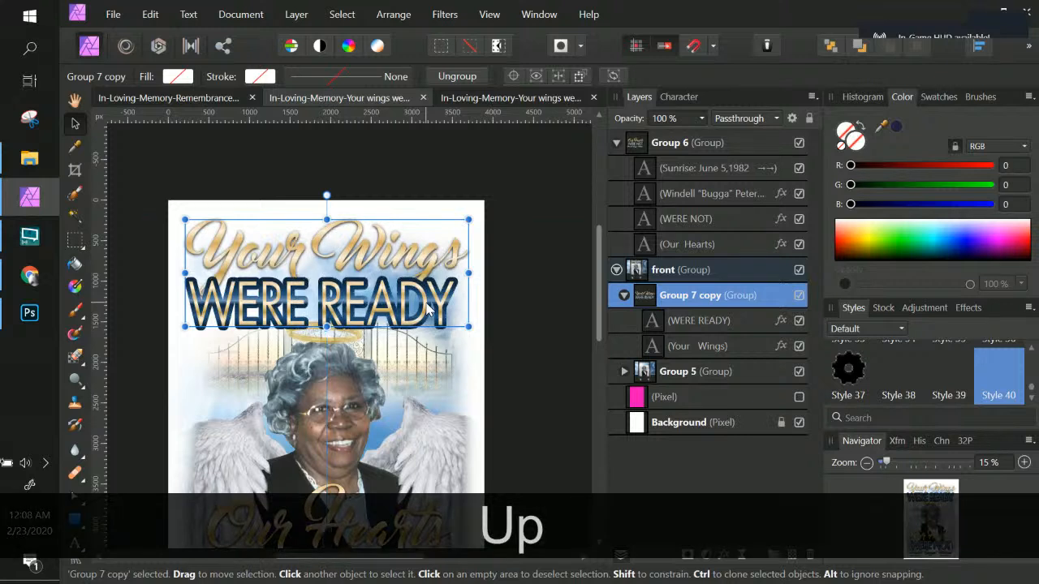
{"action": "left_click", "coordinate": [407, 165]}
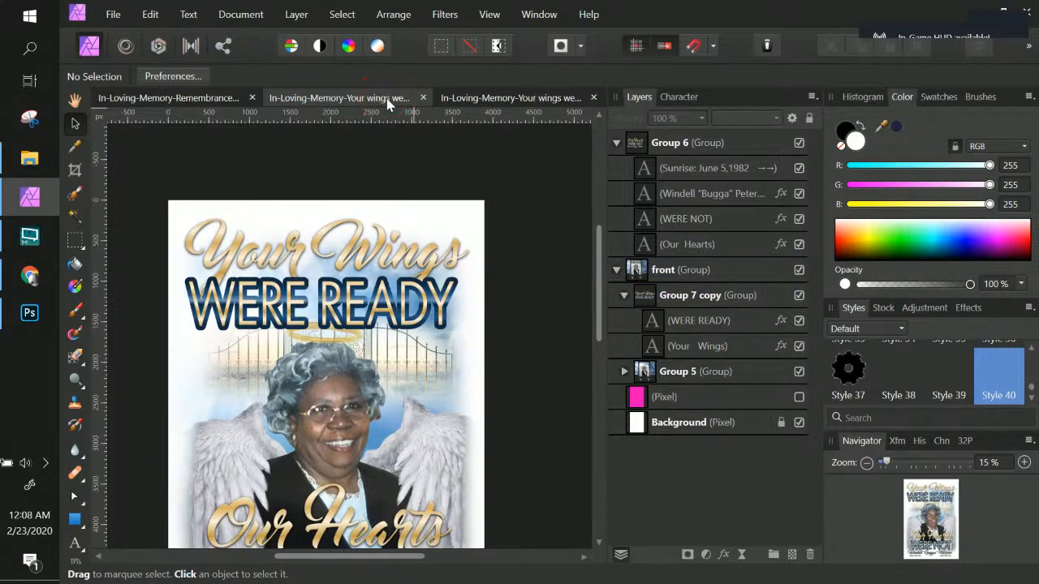
Step: Save the flyer and close the third, transparent-background copy of the document
{"action": "key", "text": "ctrl+s"}
{"action": "left_click", "coordinate": [507, 99]}
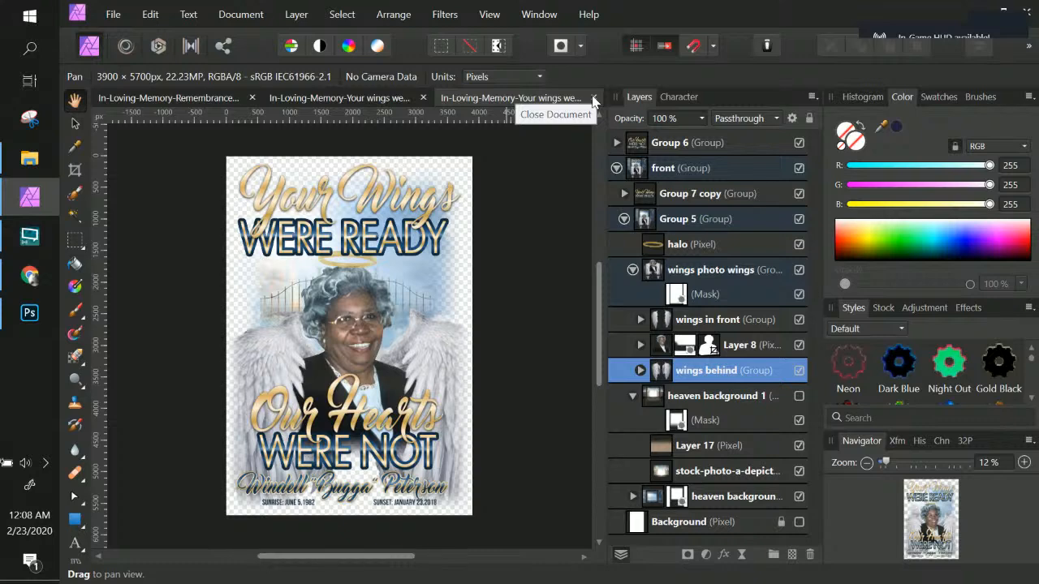
{"action": "left_click", "coordinate": [594, 98]}
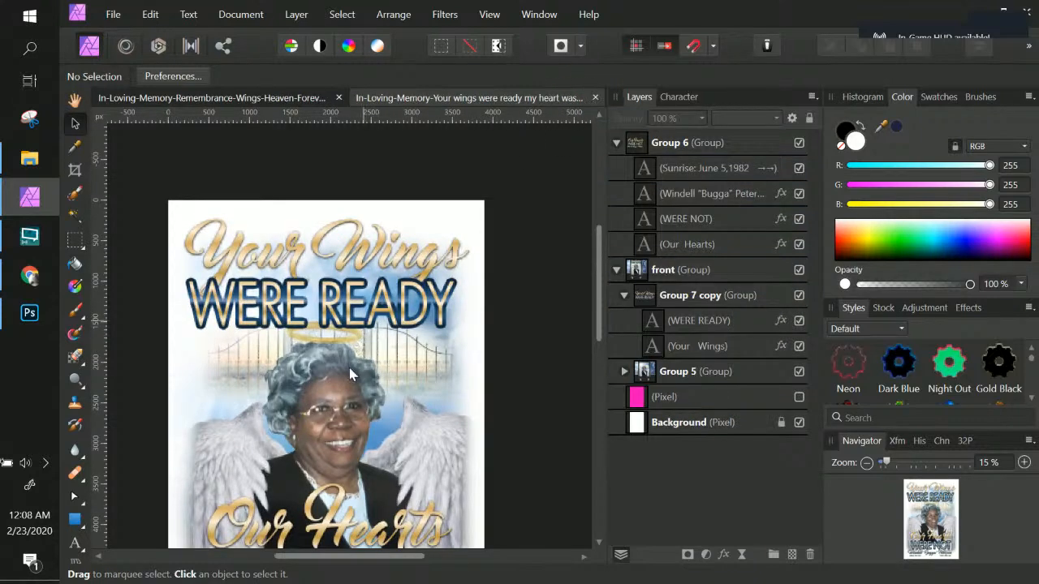
Step: Review the finished flyer from top to bottom, then close its document
{"action": "scroll", "coordinate": [351, 373], "scroll_direction": "down", "scroll_amount": 2}
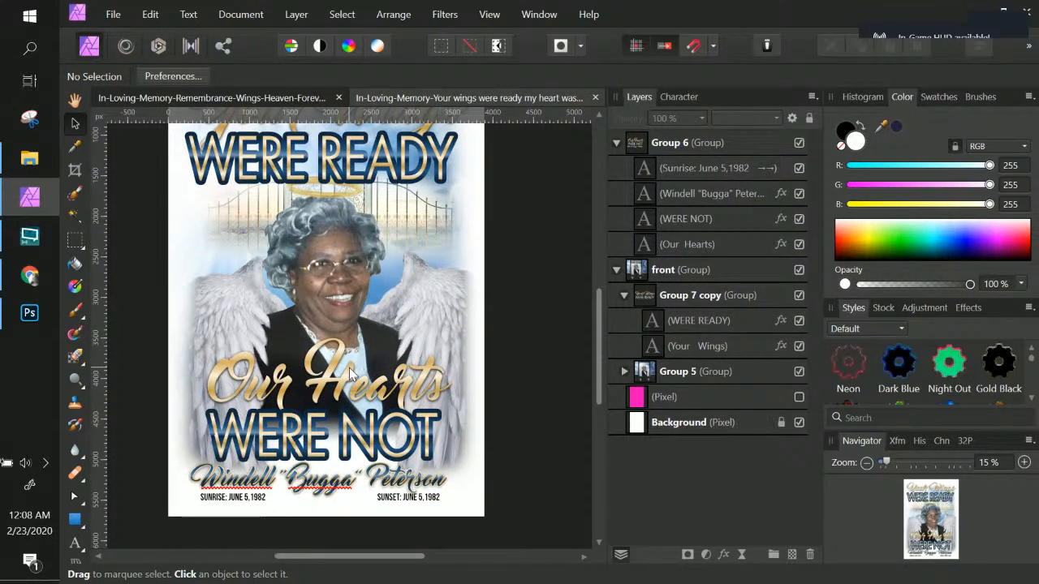
{"action": "scroll", "coordinate": [351, 373], "scroll_direction": "up", "scroll_amount": 5}
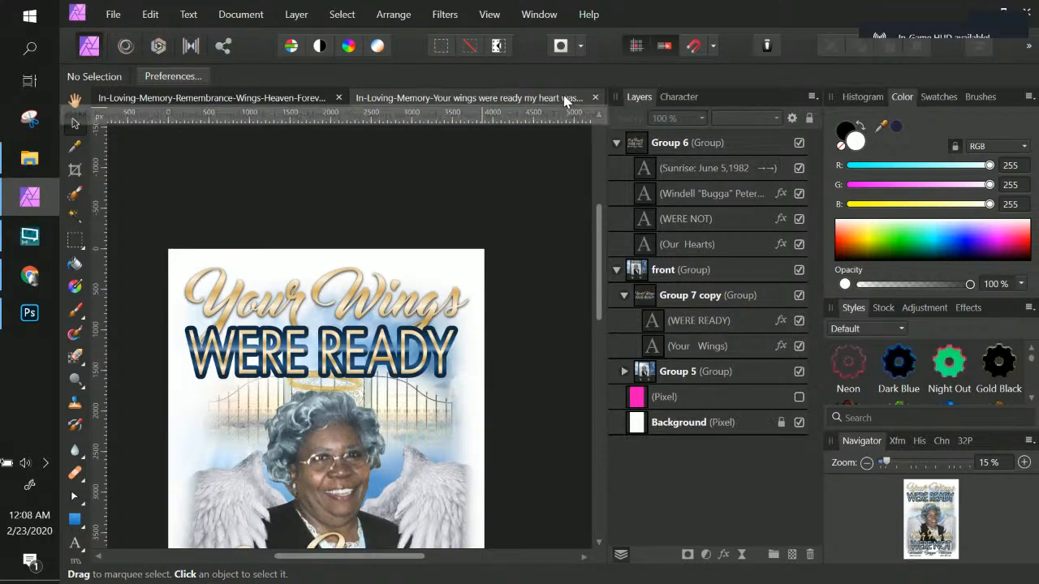
{"action": "left_click", "coordinate": [593, 99]}
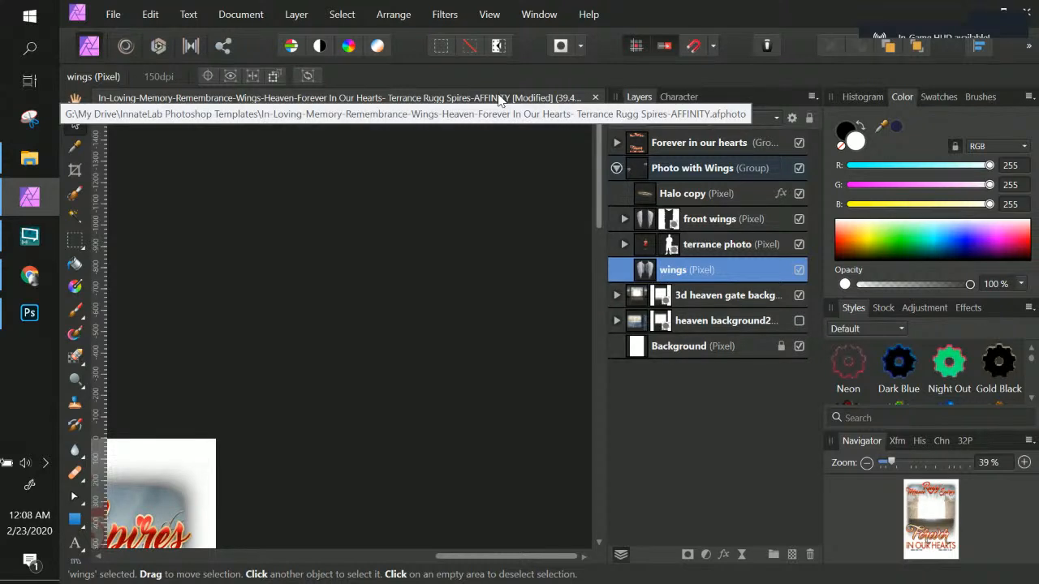
Step: Inspect the Forever In Our Hearts template's Photo with Wings layers by toggling the terrance photo layer off and on
{"action": "scroll", "coordinate": [508, 253], "scroll_direction": "down", "scroll_amount": 3}
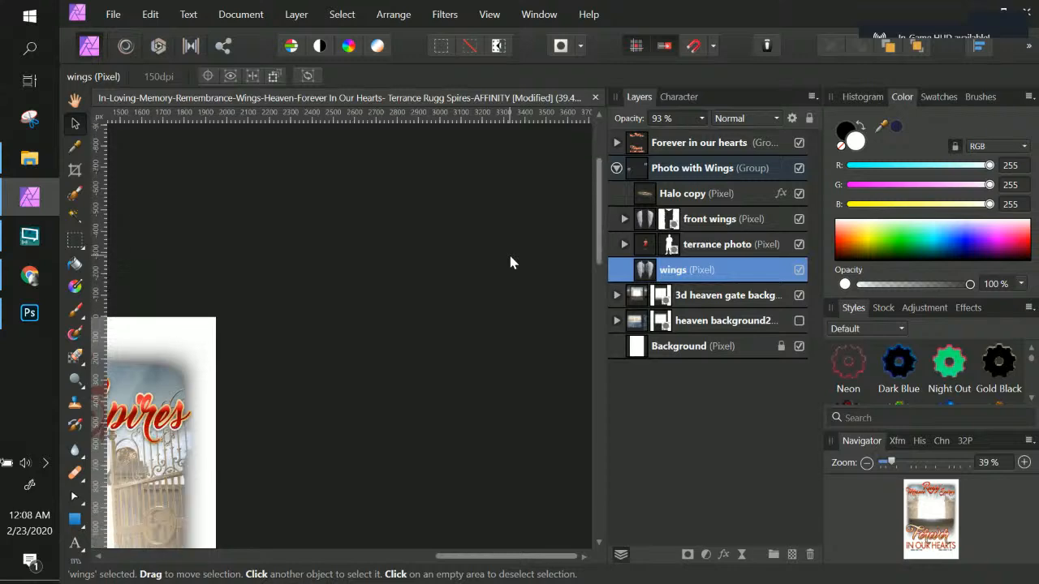
{"action": "scroll", "coordinate": [510, 262], "scroll_direction": "down", "scroll_amount": 3}
{"action": "key", "text": "ctrl+KP_Subtract"}
{"action": "key", "text": "ctrl+KP_Subtract"}
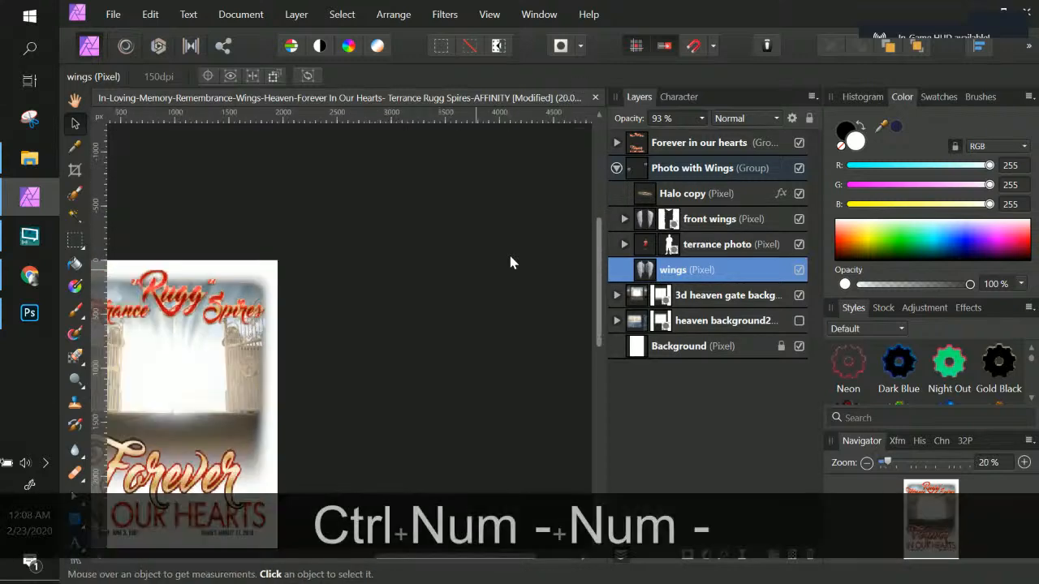
{"action": "key", "text": "space"}
{"action": "left_click_drag", "start_coordinate": [266, 344], "coordinate": [506, 268]}
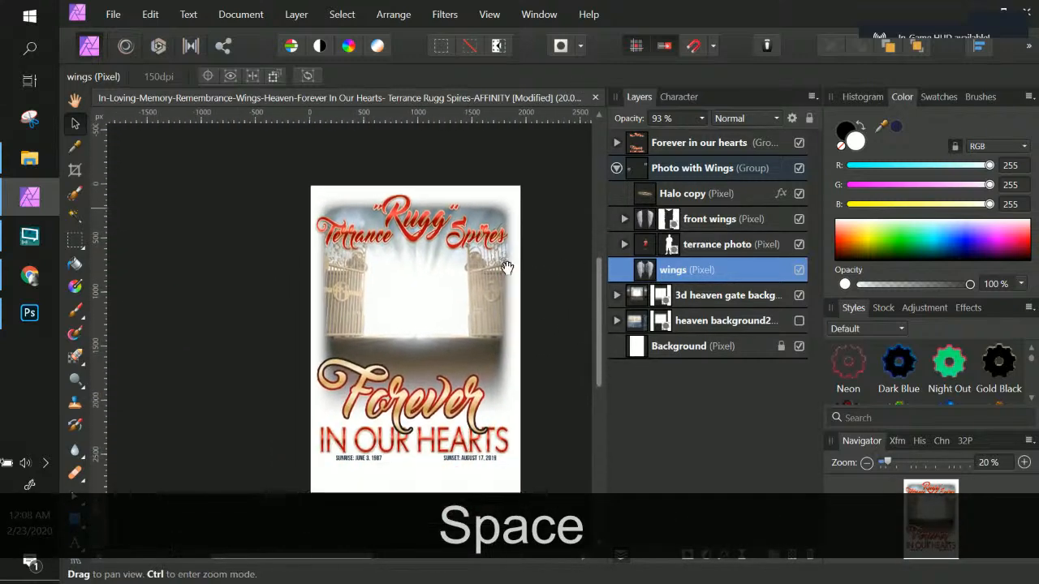
{"action": "left_click", "coordinate": [771, 246]}
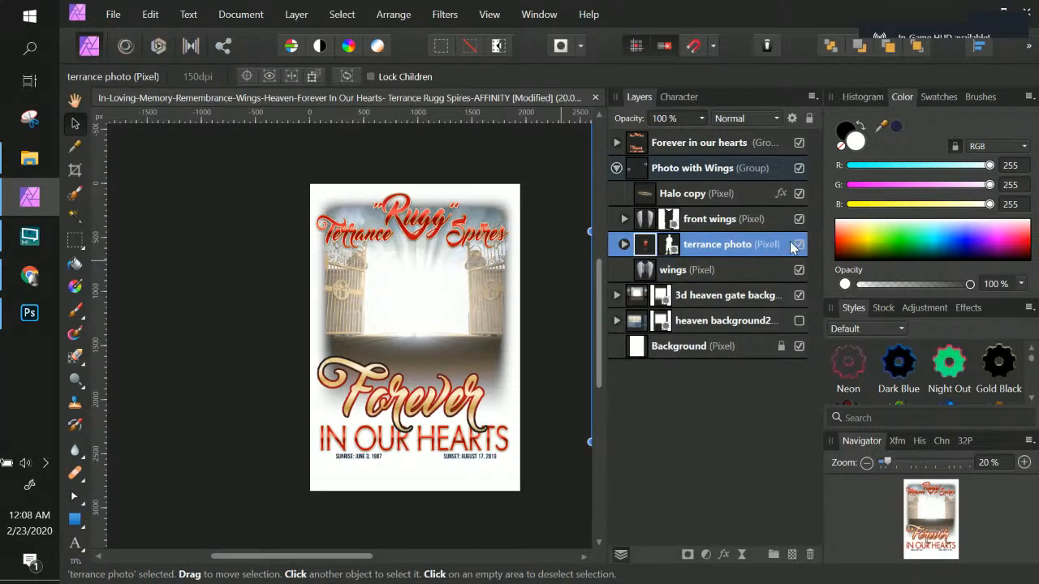
{"action": "left_click", "coordinate": [799, 245]}
{"action": "left_click", "coordinate": [799, 245]}
{"action": "left_click", "coordinate": [724, 220]}
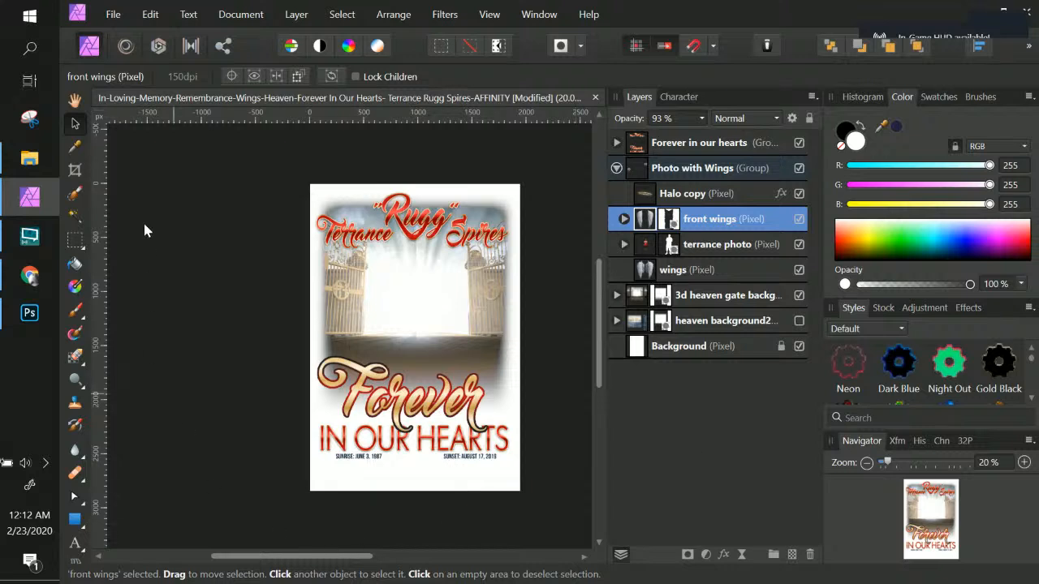
{"action": "left_click", "coordinate": [35, 246]}
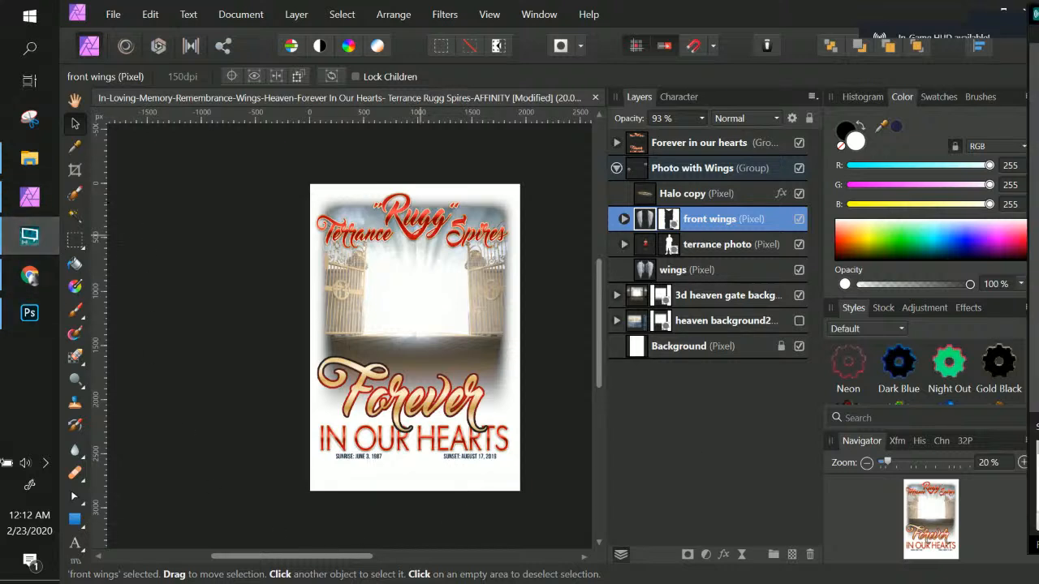